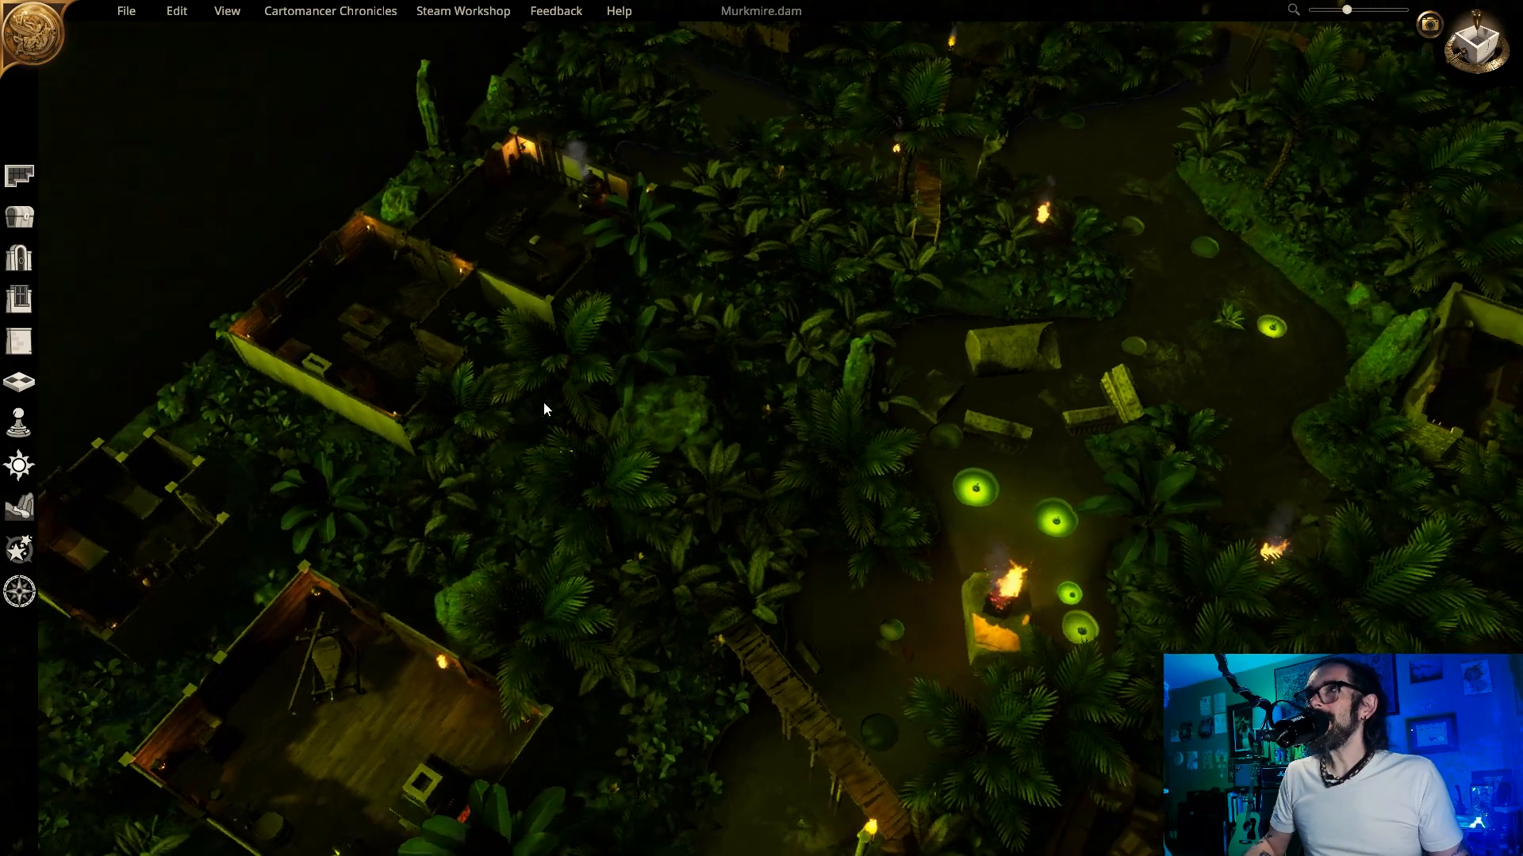
- Inspect the Murkmire swamp map and the outside of the tavern, including its porch and front gate
key(w)
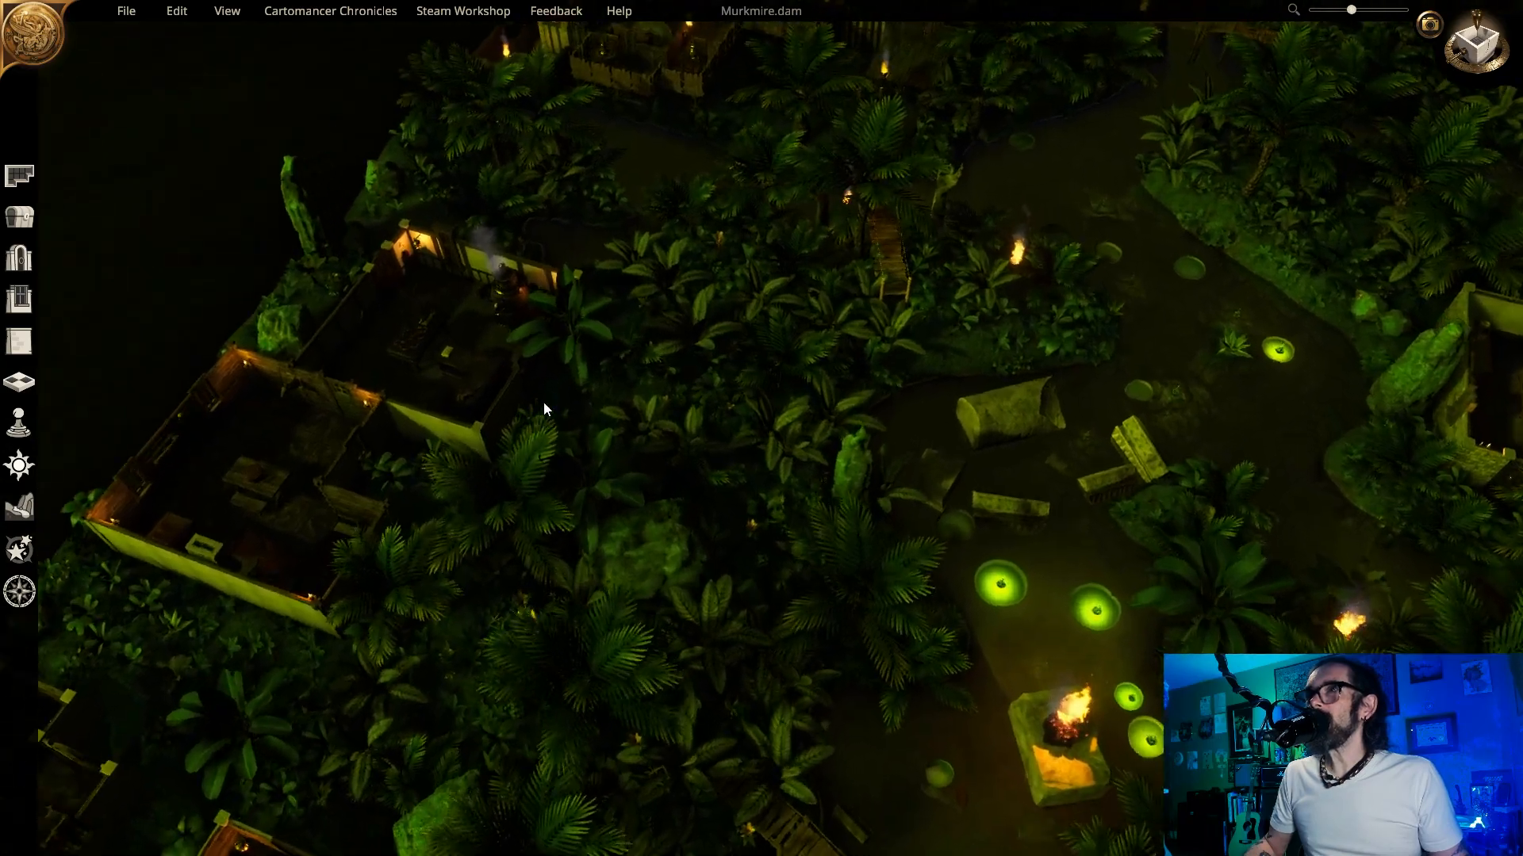
key(w)
scroll(544, 402, up, 3)
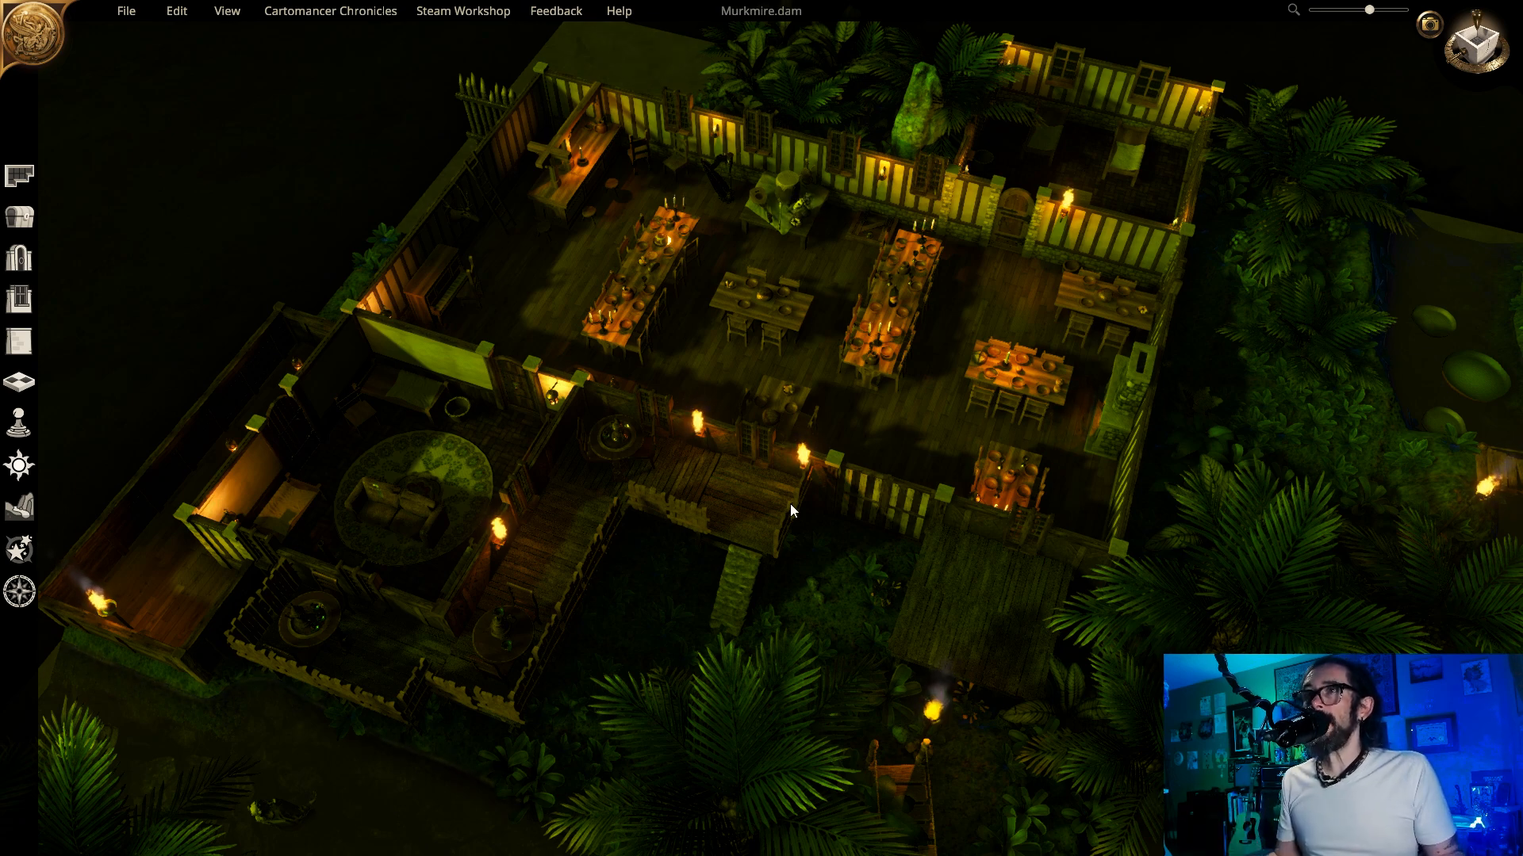
key(e)
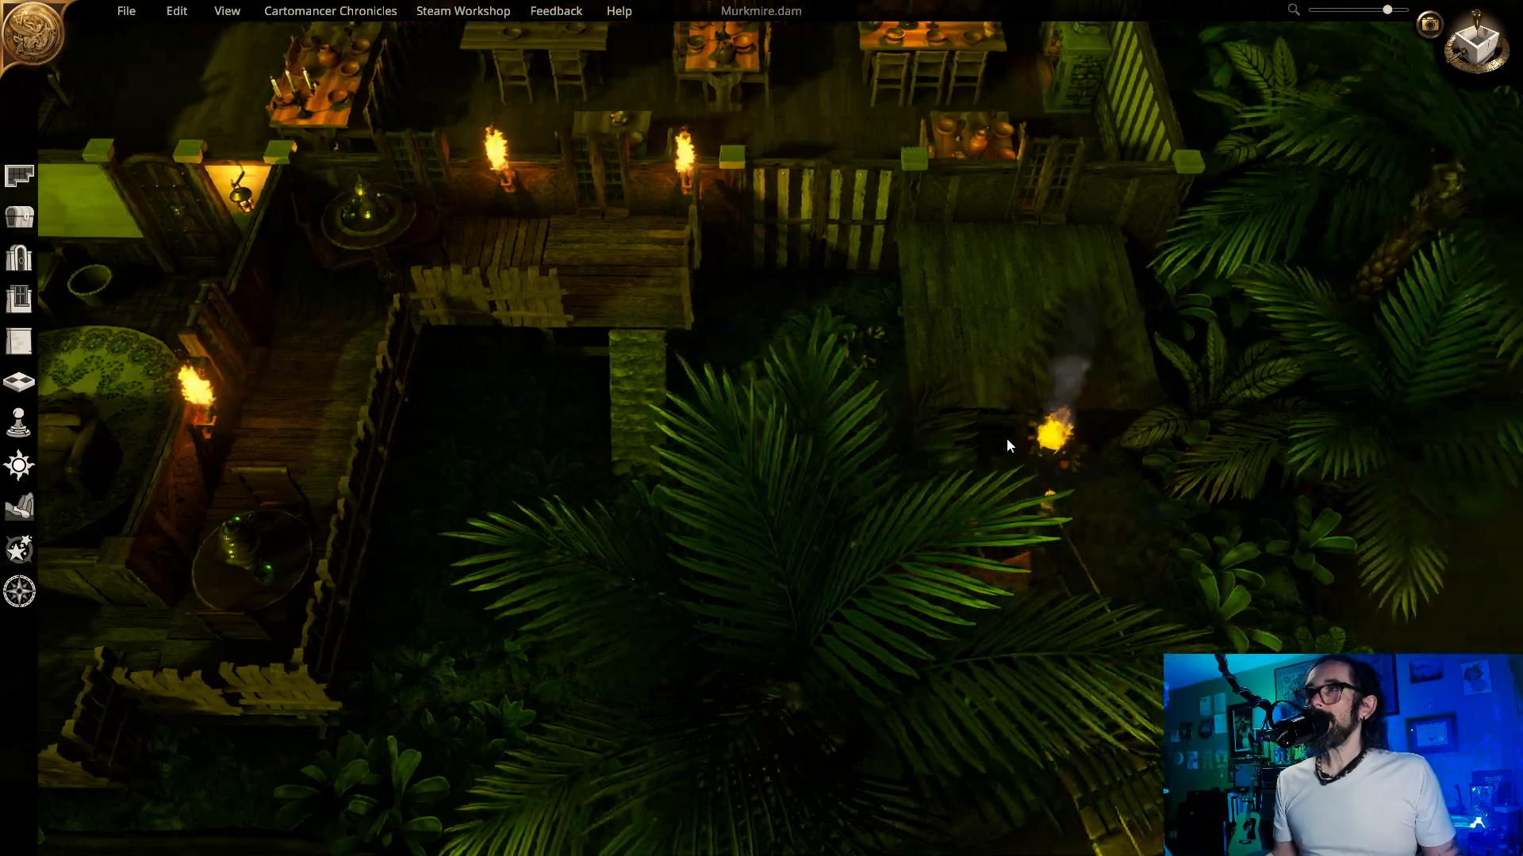
scroll(1011, 435, up, 3)
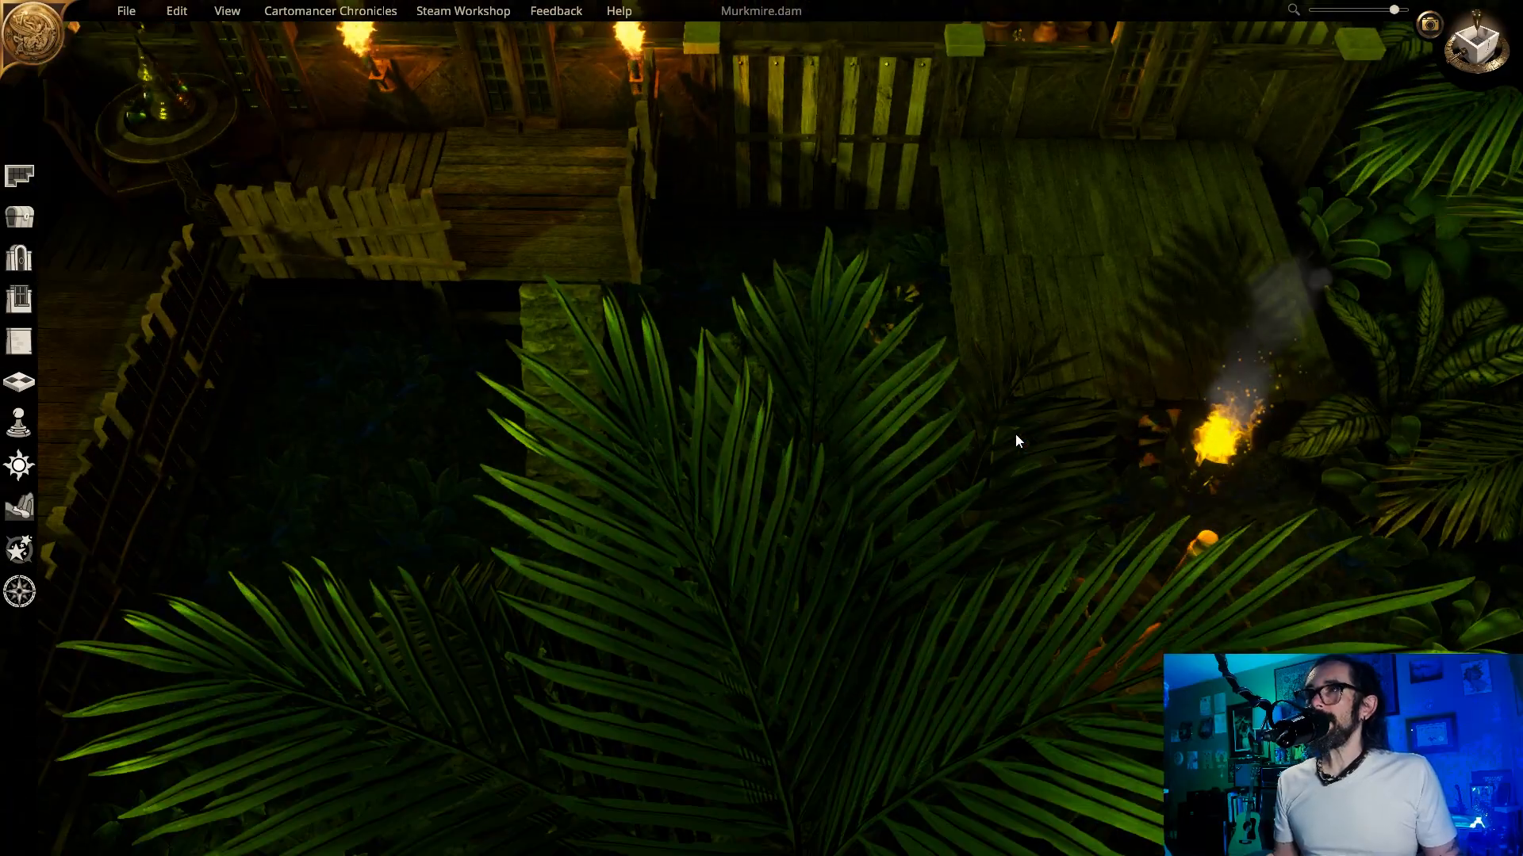
key(d)
key(w)
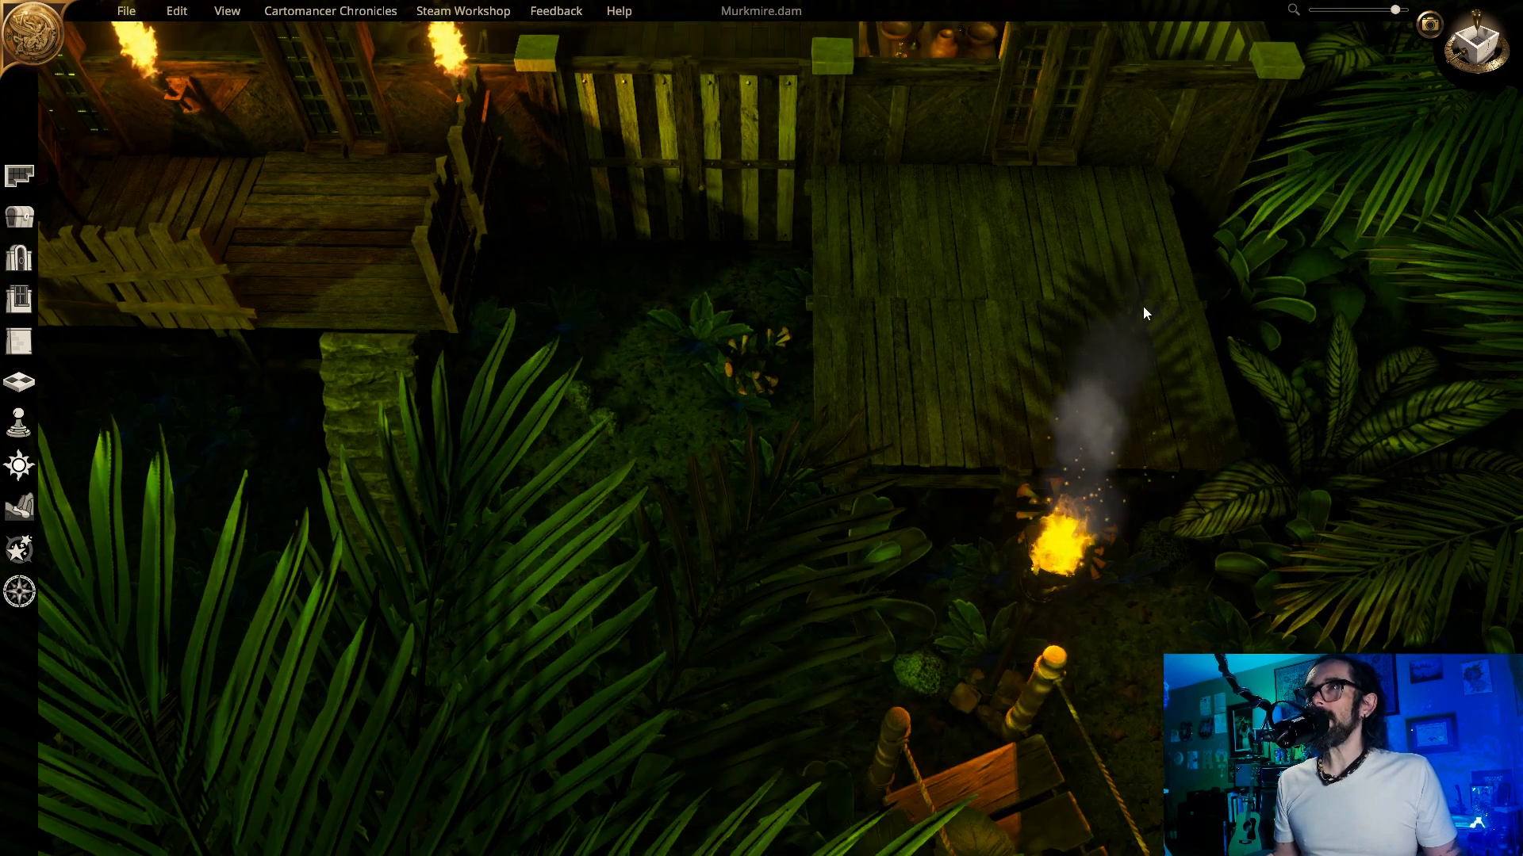
key(a)
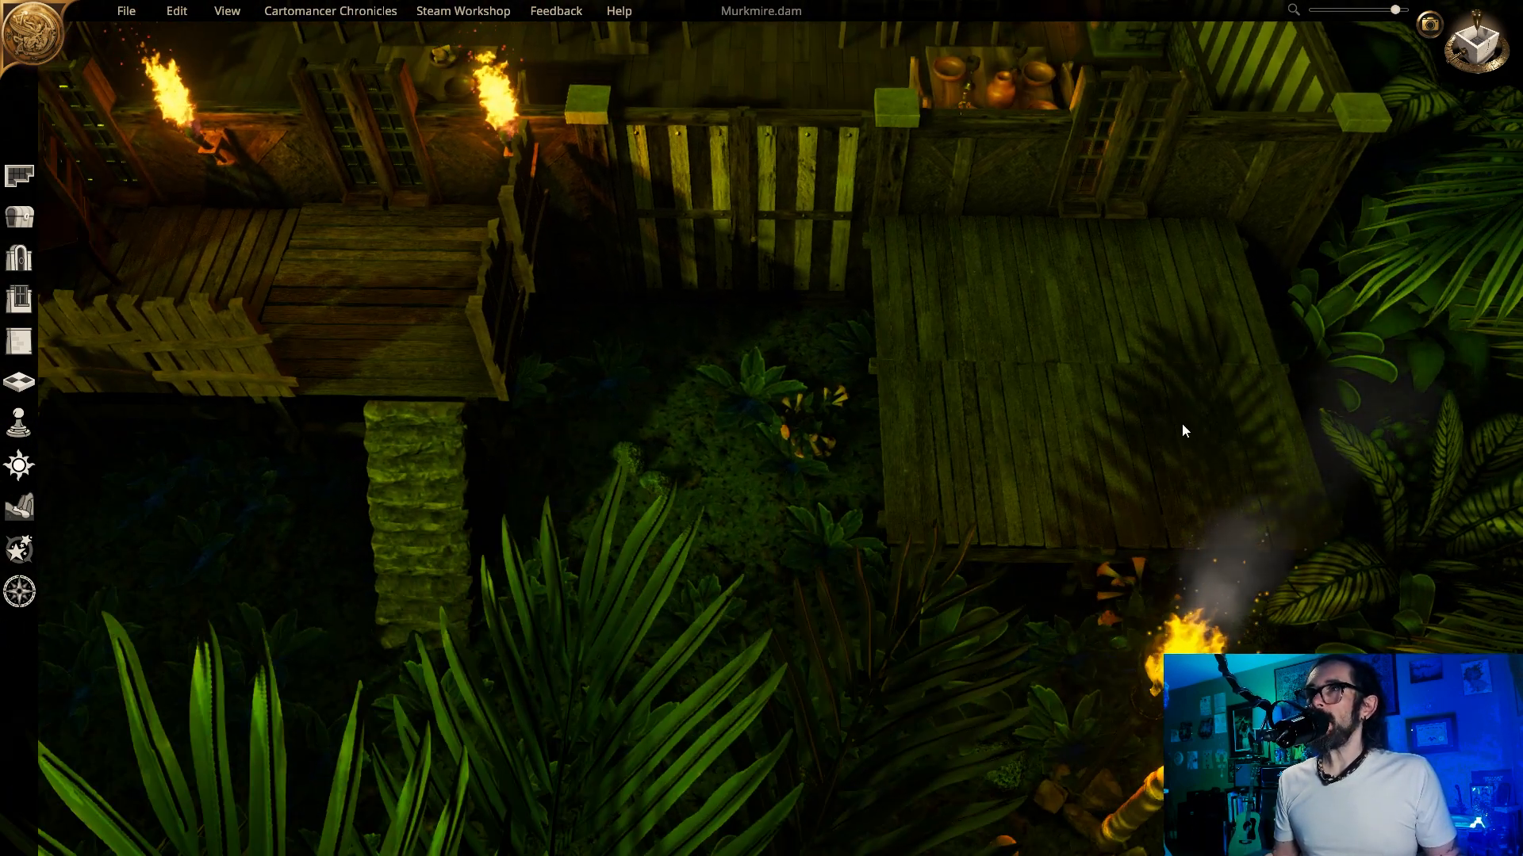
key(w)
key(a)
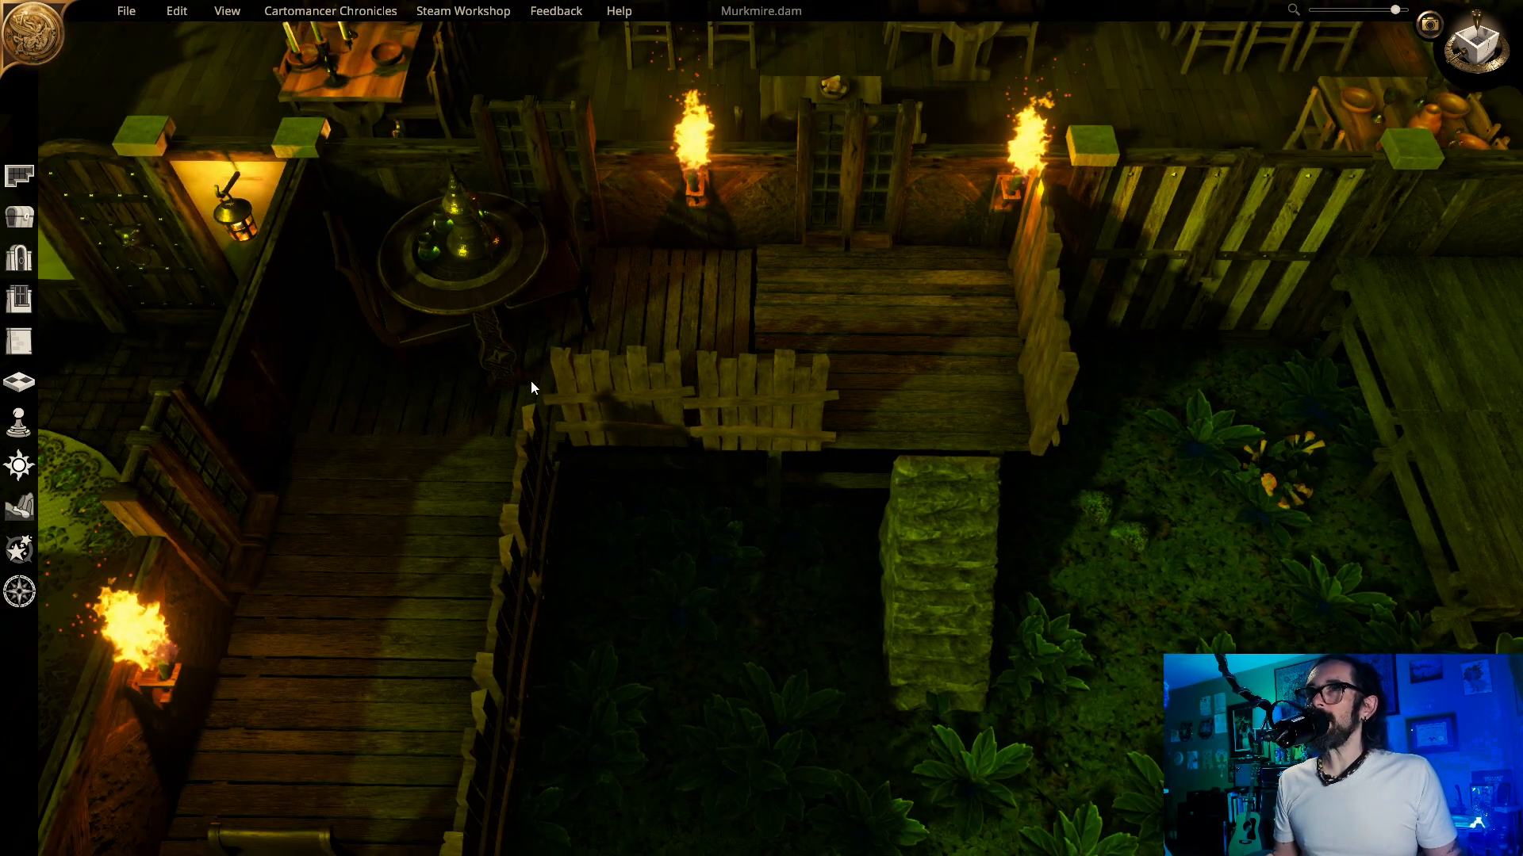
key(s)
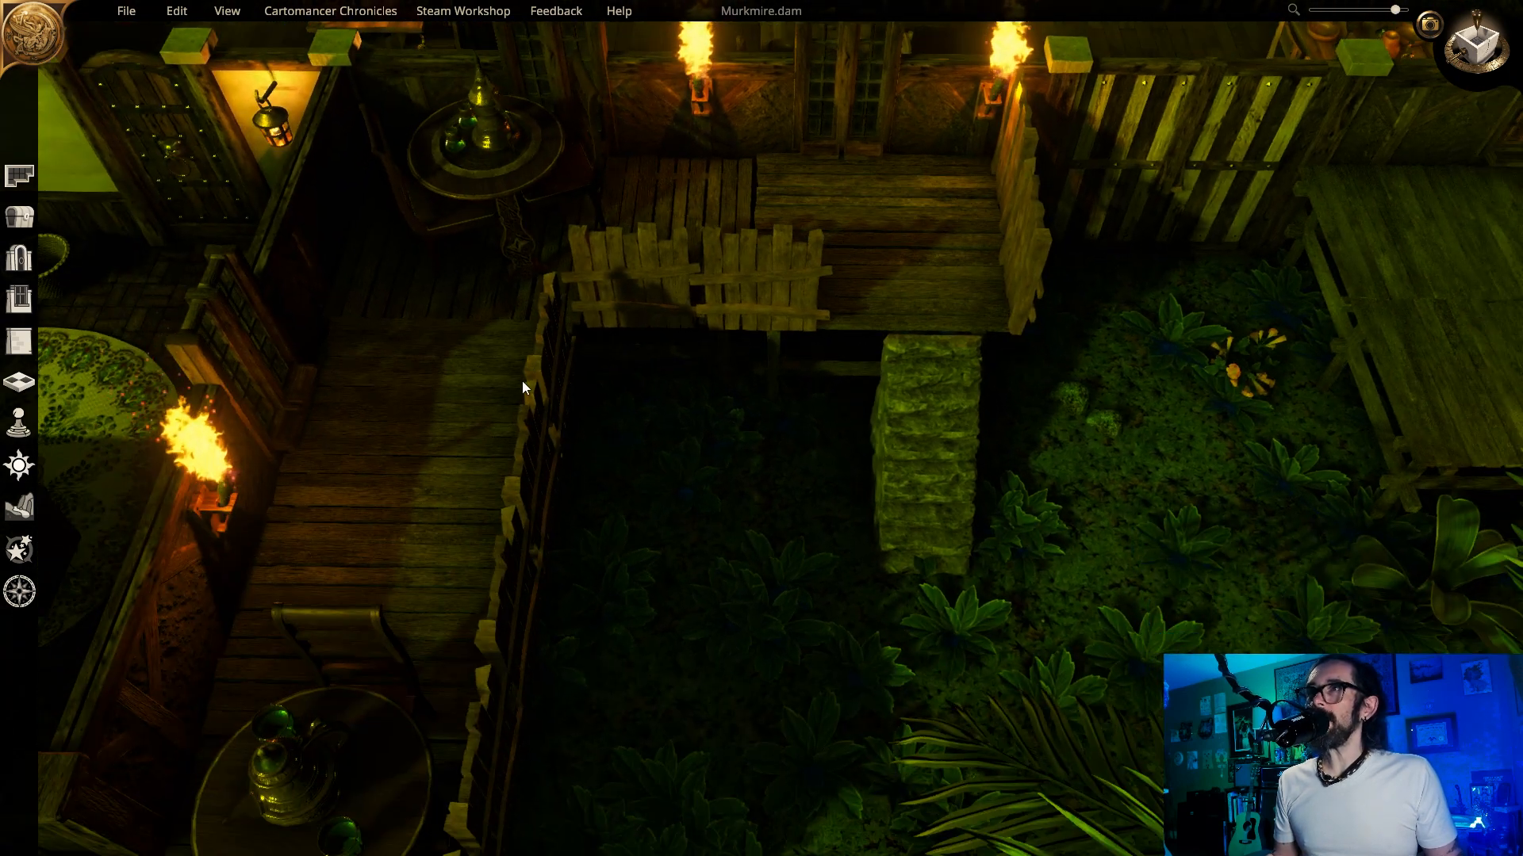
- Scale down the two round drinks tables with their chairs at the corners of the tavern's fenced porch walkway
click(558, 214)
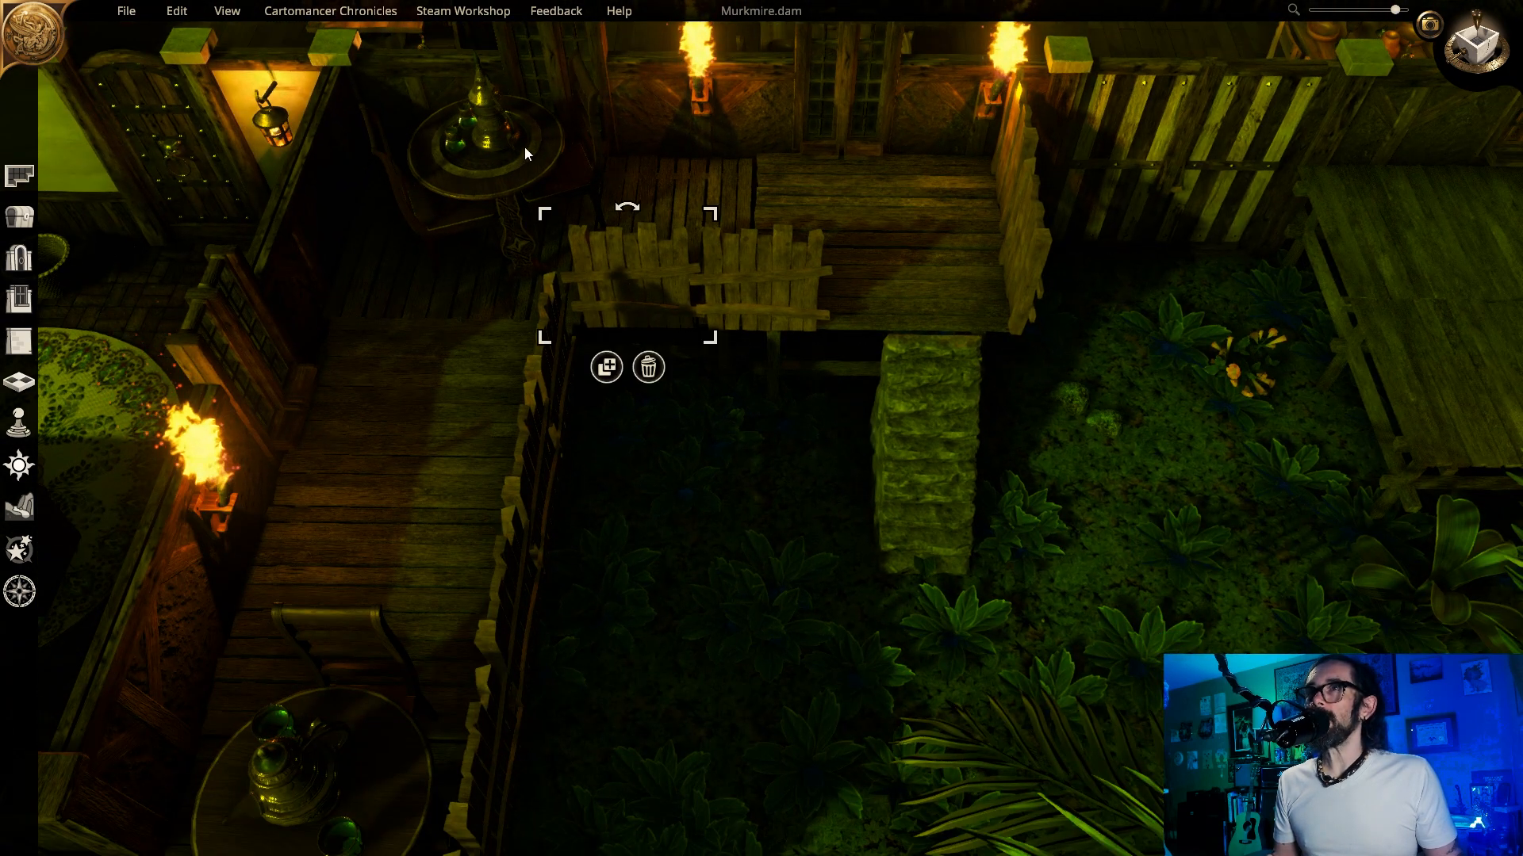
key(w)
click(447, 484)
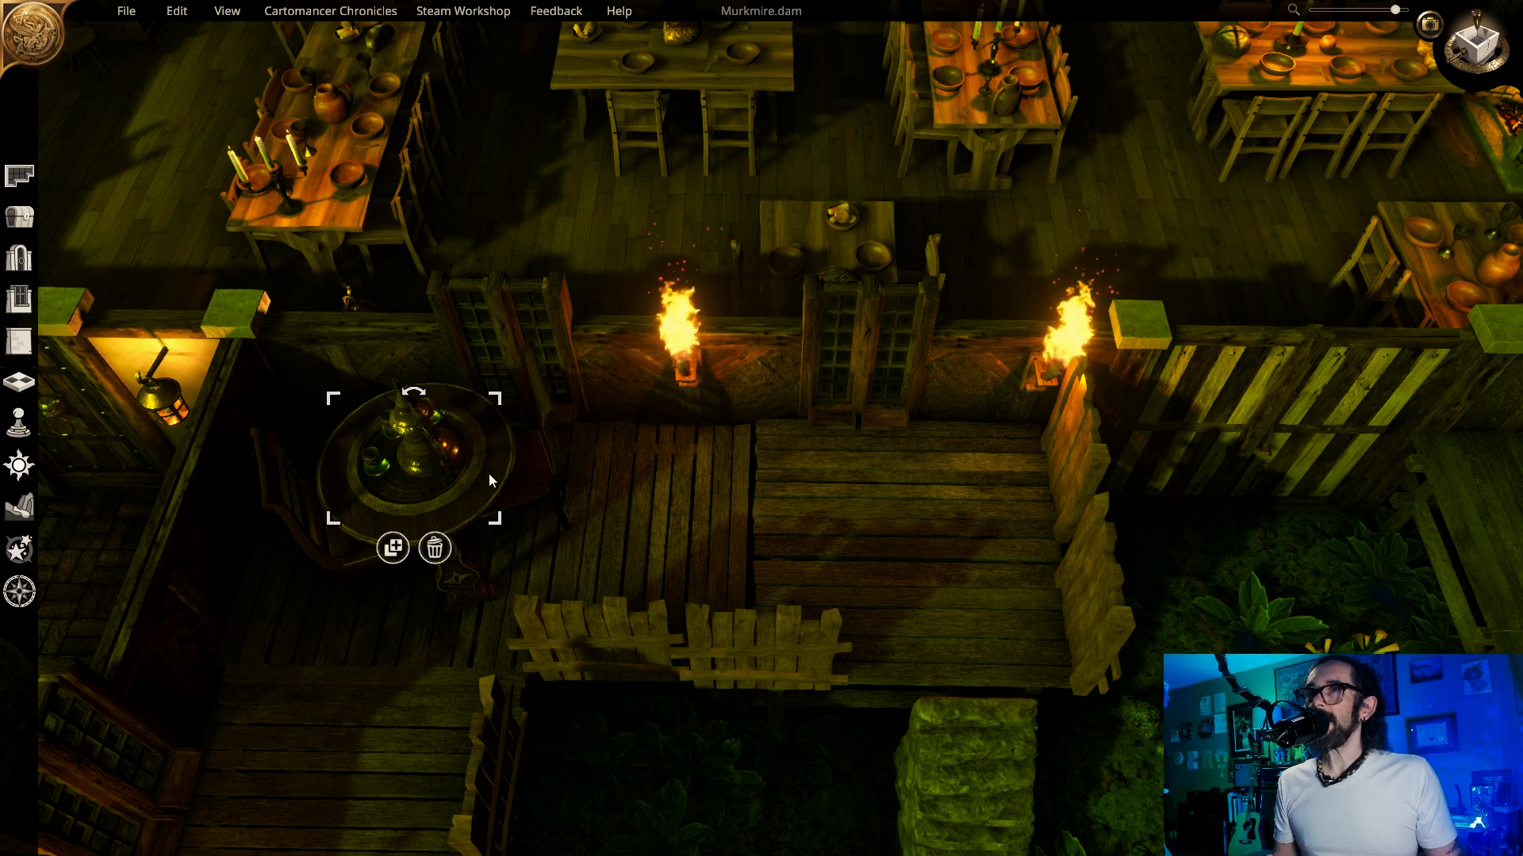
drag(493, 401, 543, 369)
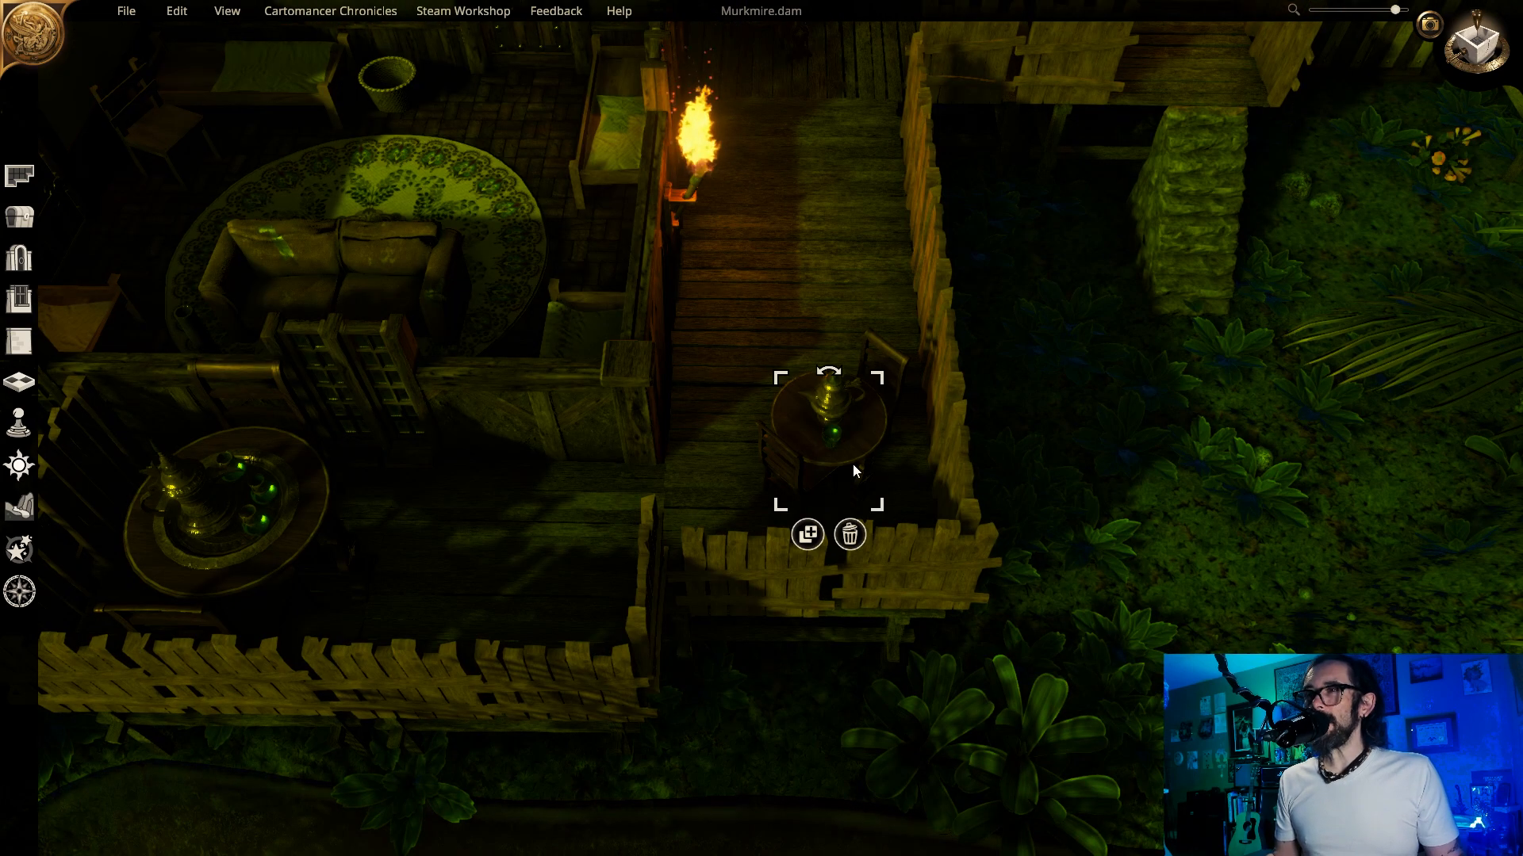
- Shrink the round table set on the front deck and move it to the deck's far end beside the side fence
click(312, 512)
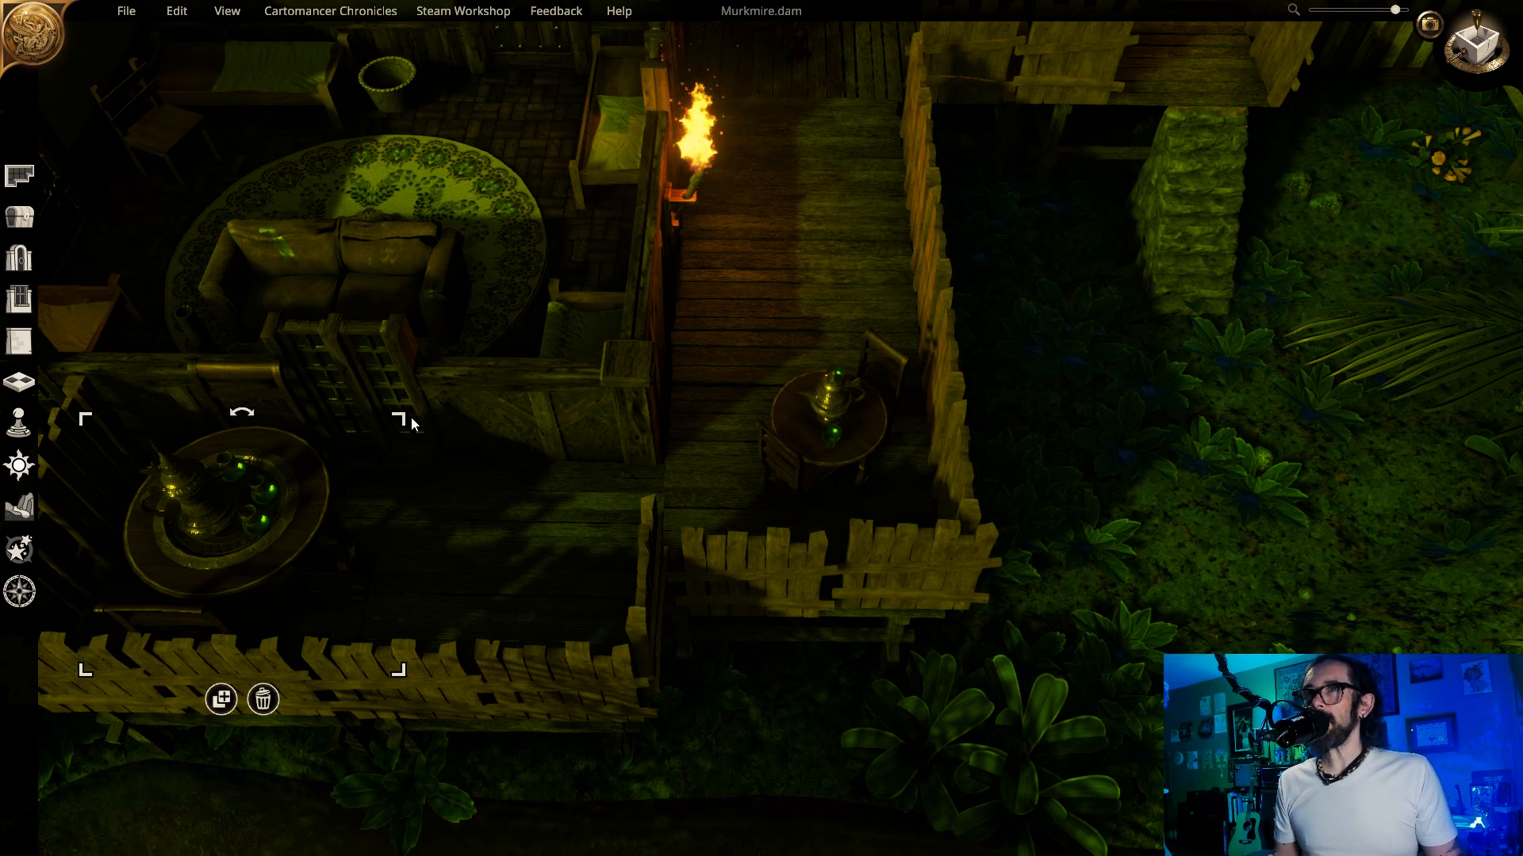
drag(407, 412, 342, 460)
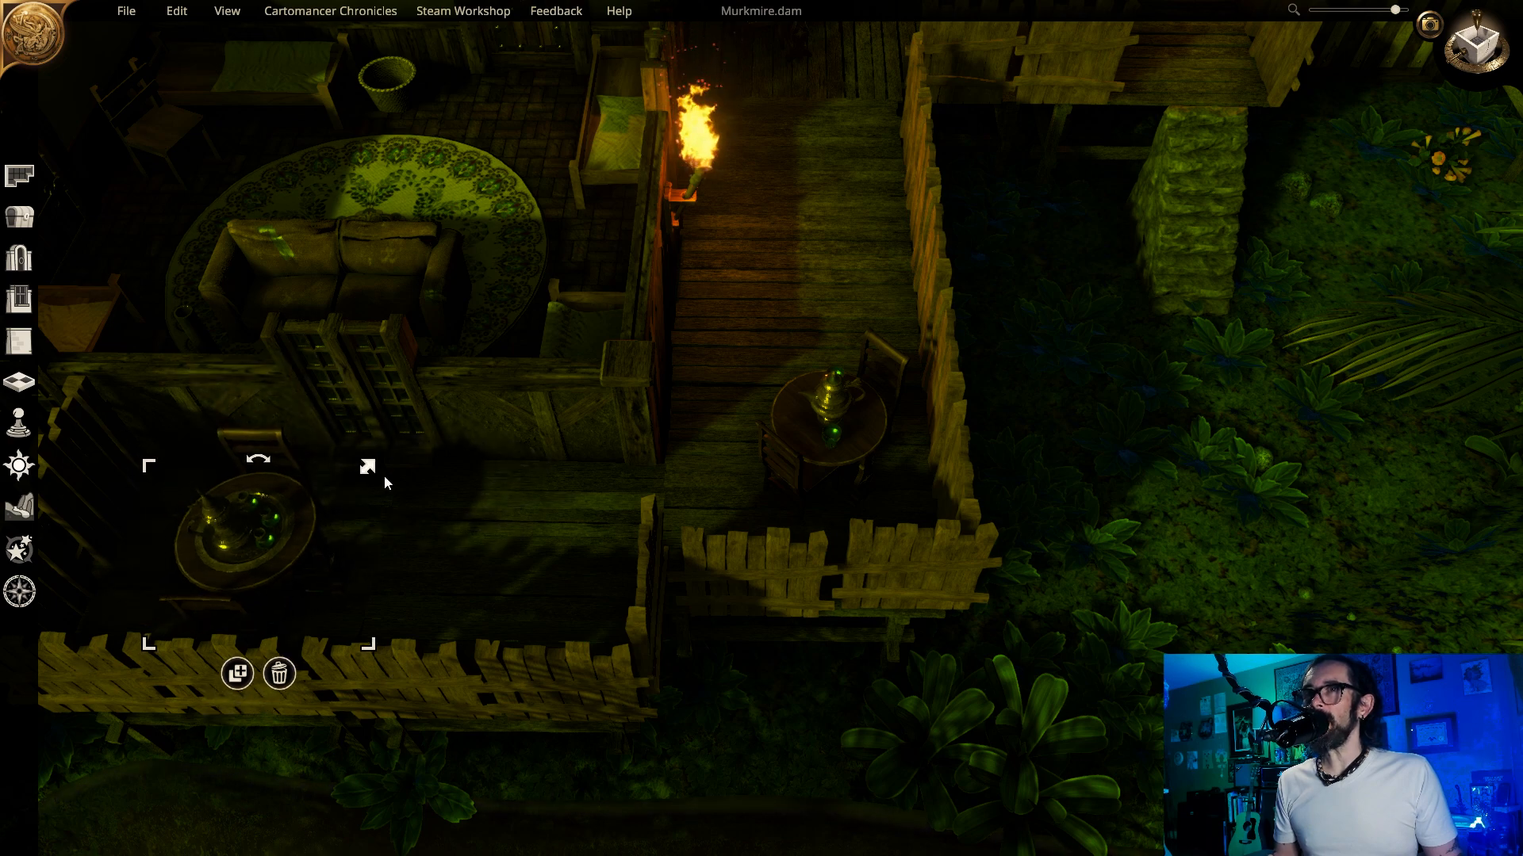
key(a)
drag(747, 535, 658, 537)
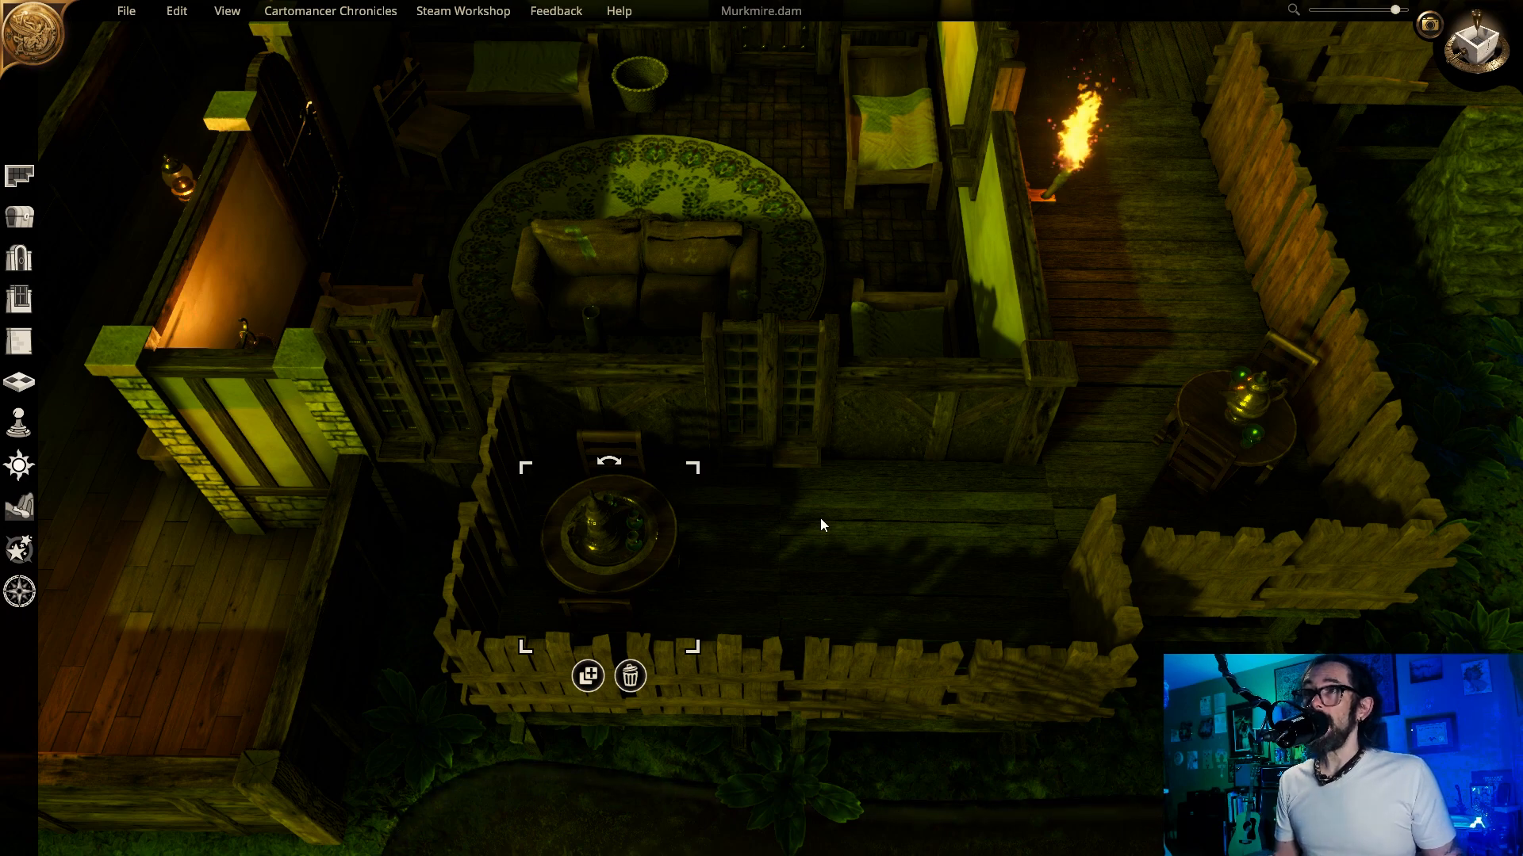
- Open the wooden double doors at the tavern's front entrance between the porch and the plank platform
key(a)
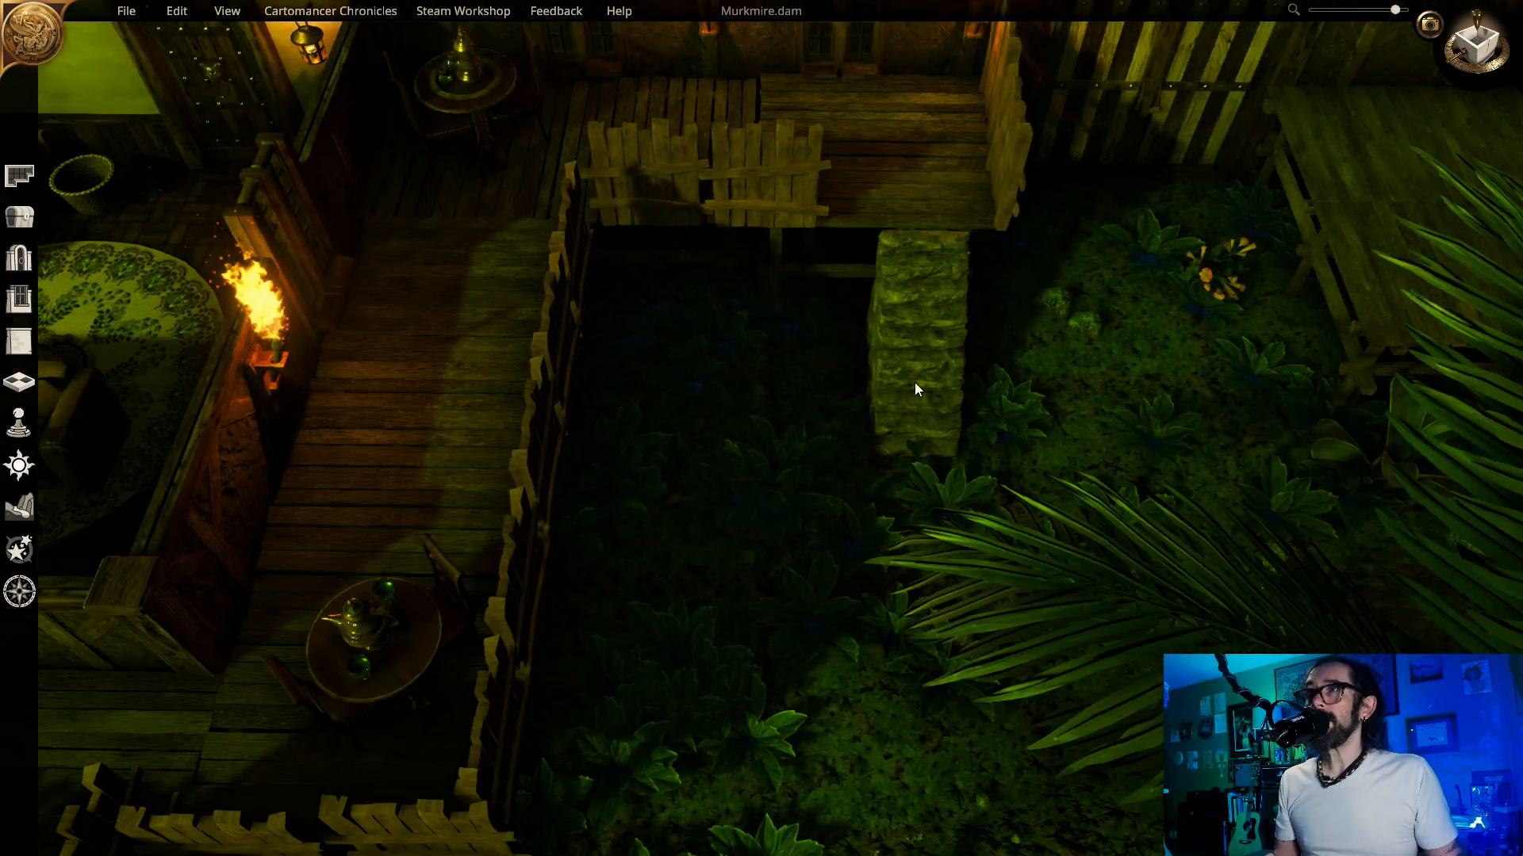
key(d)
key(w)
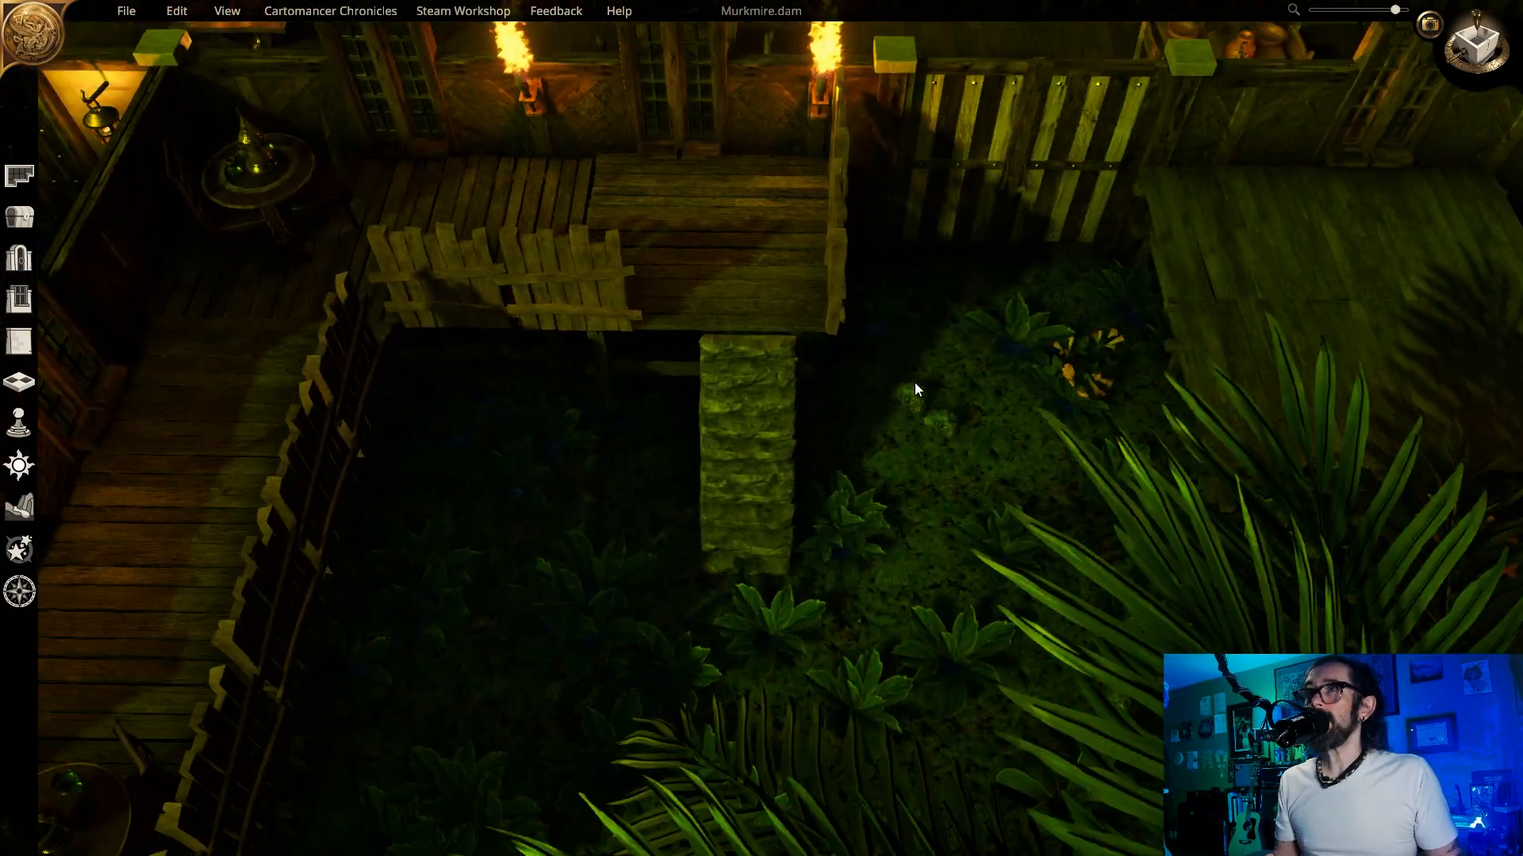
key(d)
click(855, 296)
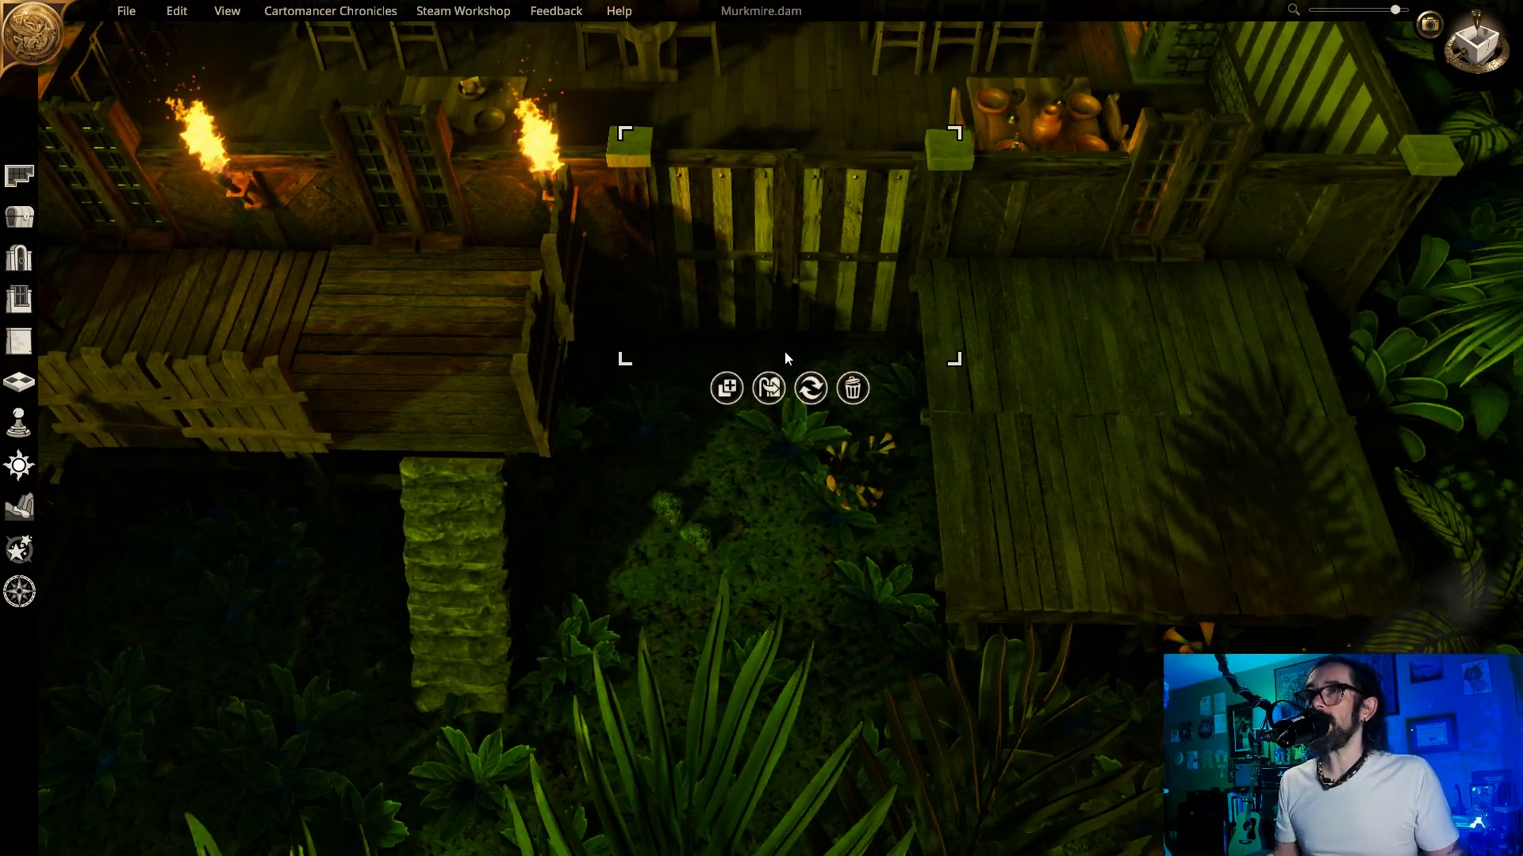
click(766, 388)
- Examine the furnishing of the tavern's dining hall, from the front entrance to the long tables and the instrument table
key(w)
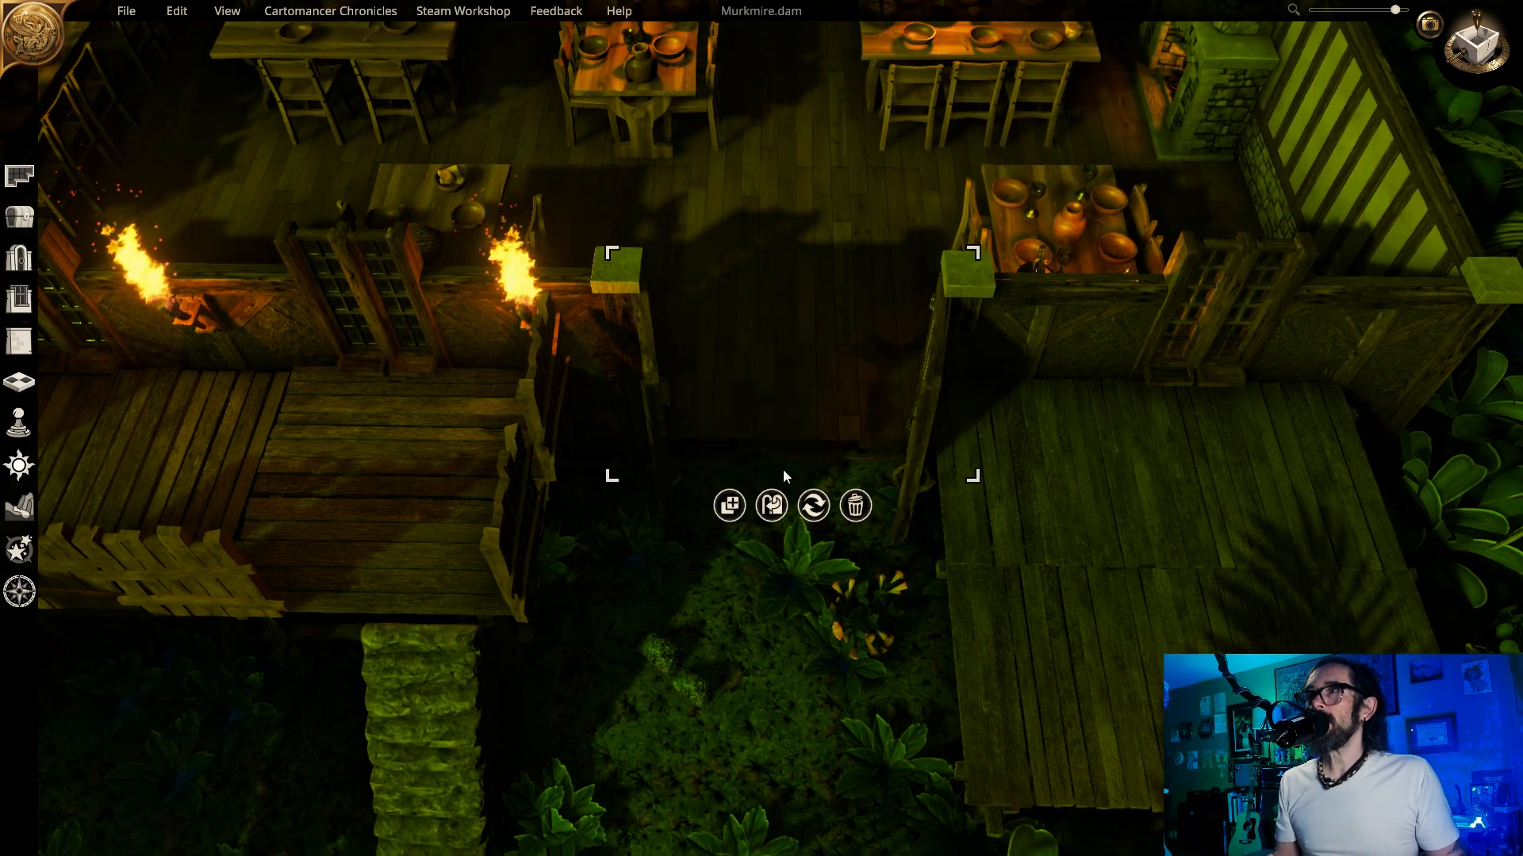
key(w)
key(w)
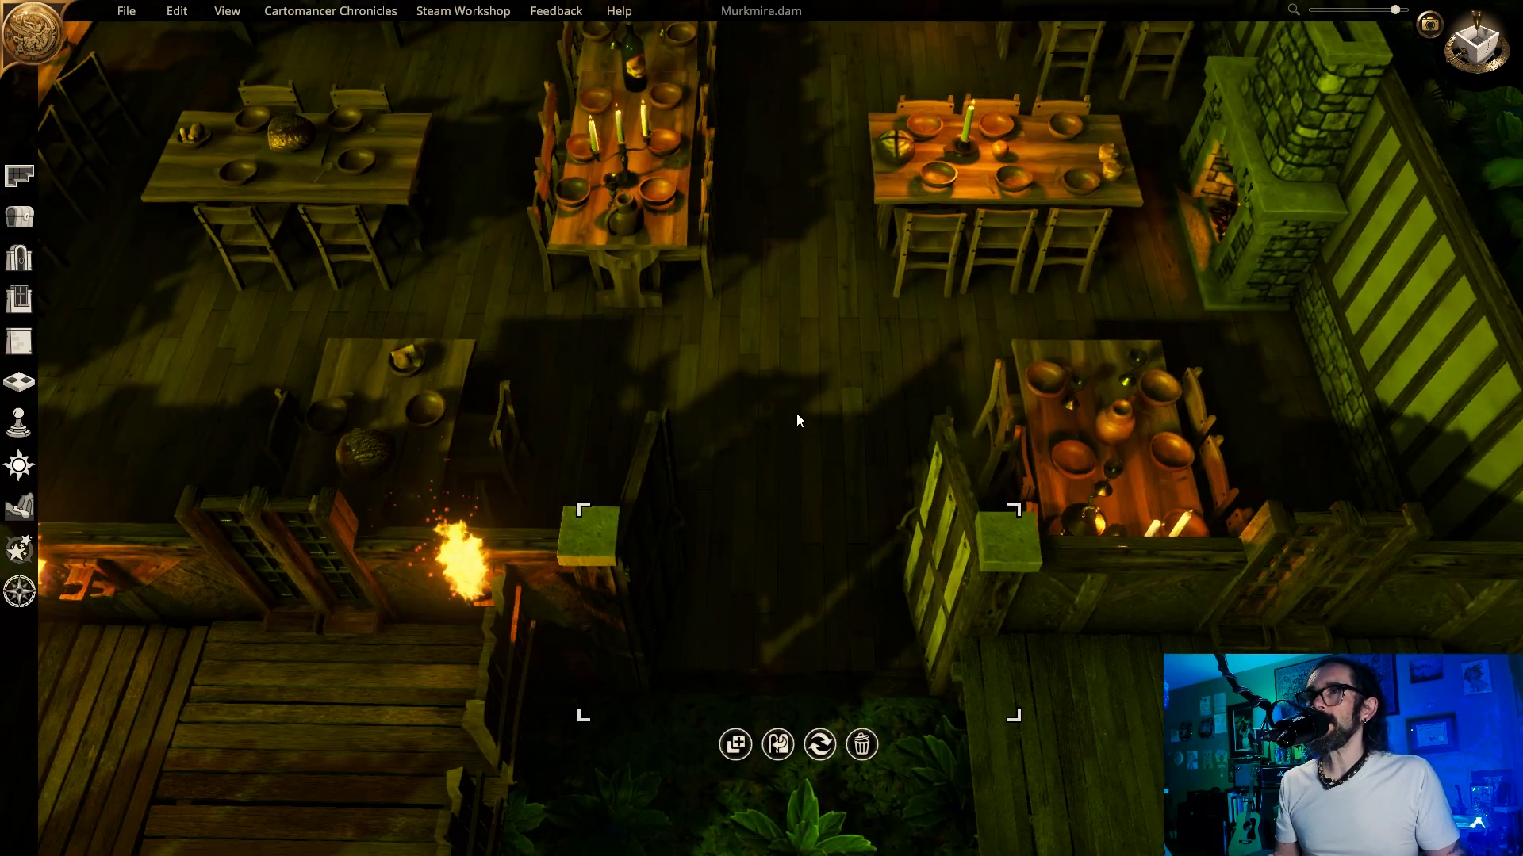
key(w)
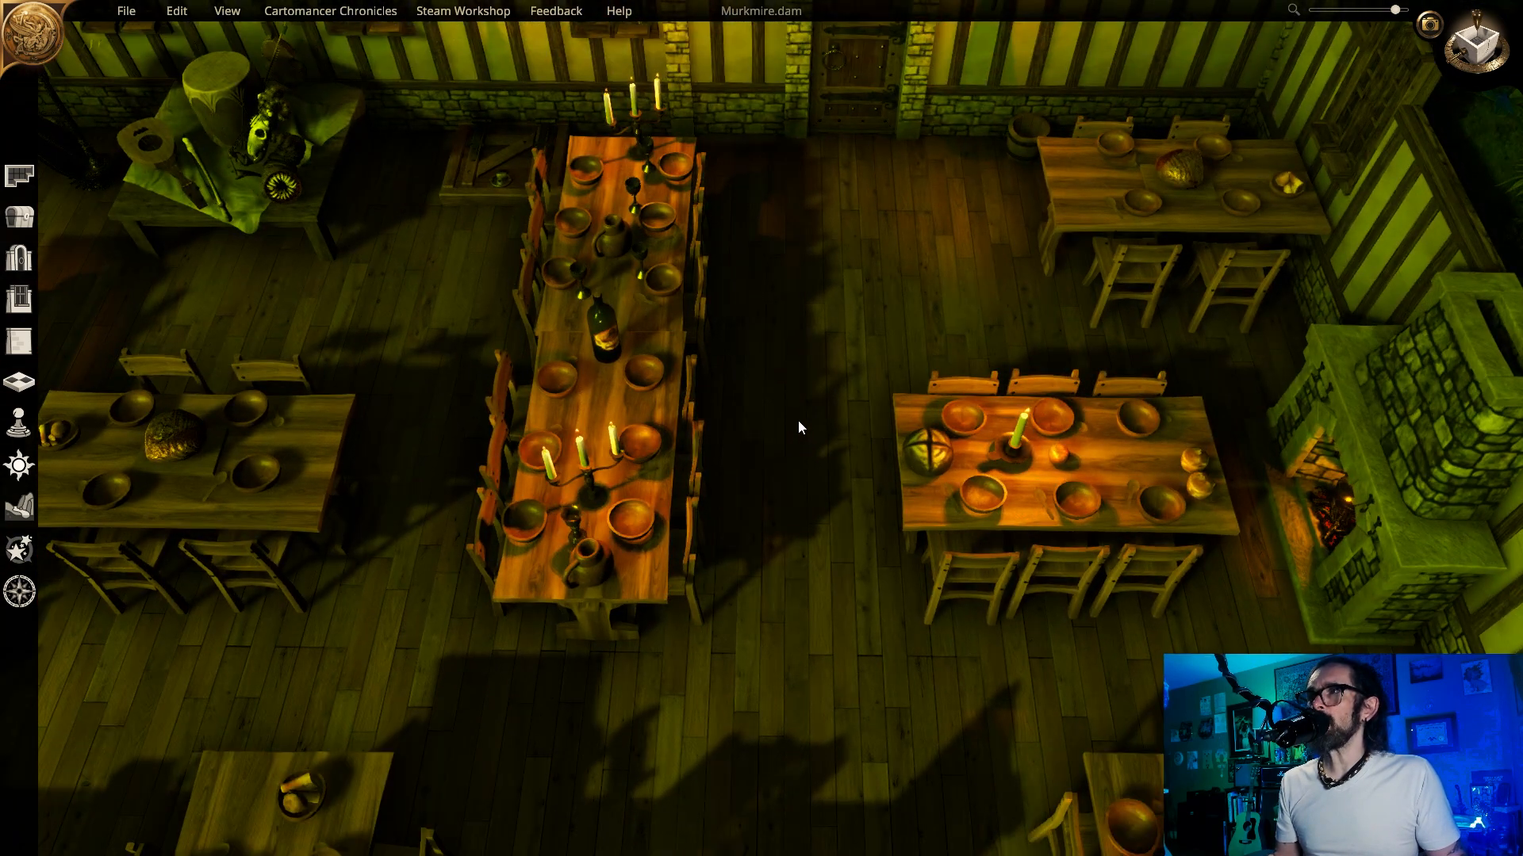
key(a)
key(q)
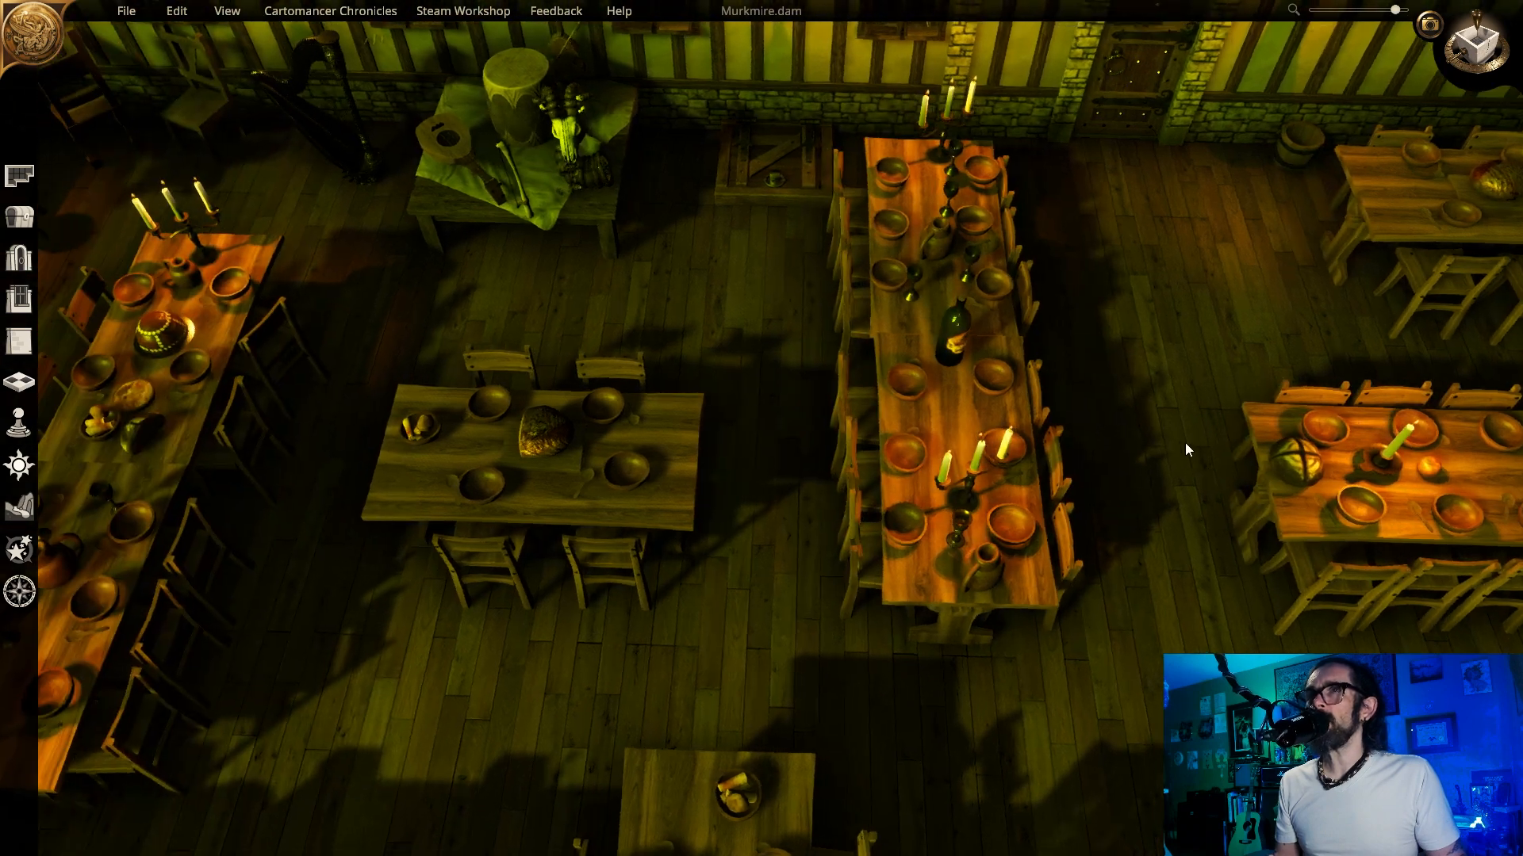
key(w)
key(a)
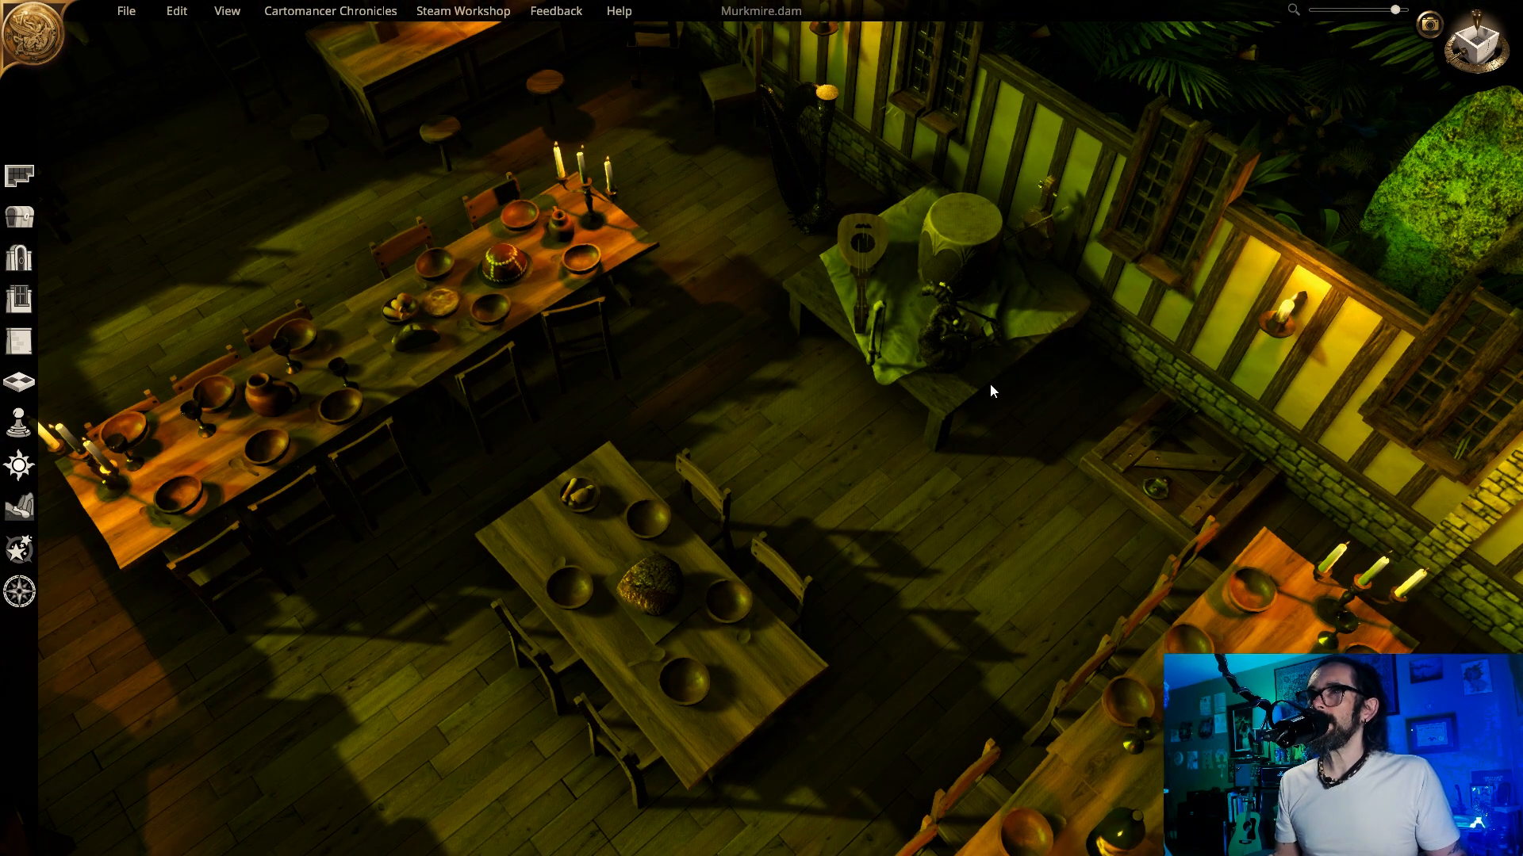
key(q)
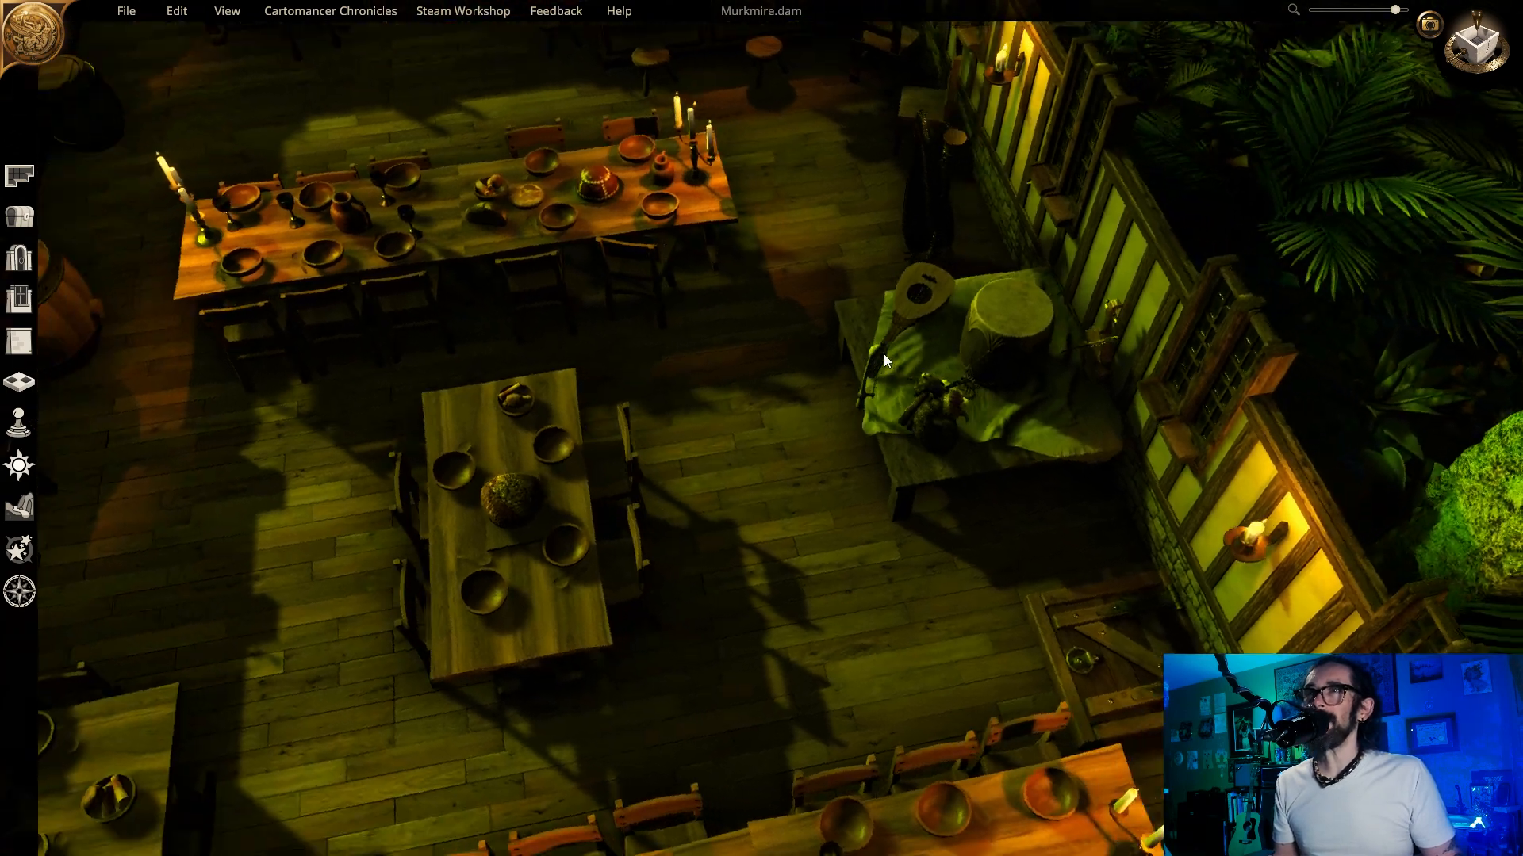
key(s)
key(a)
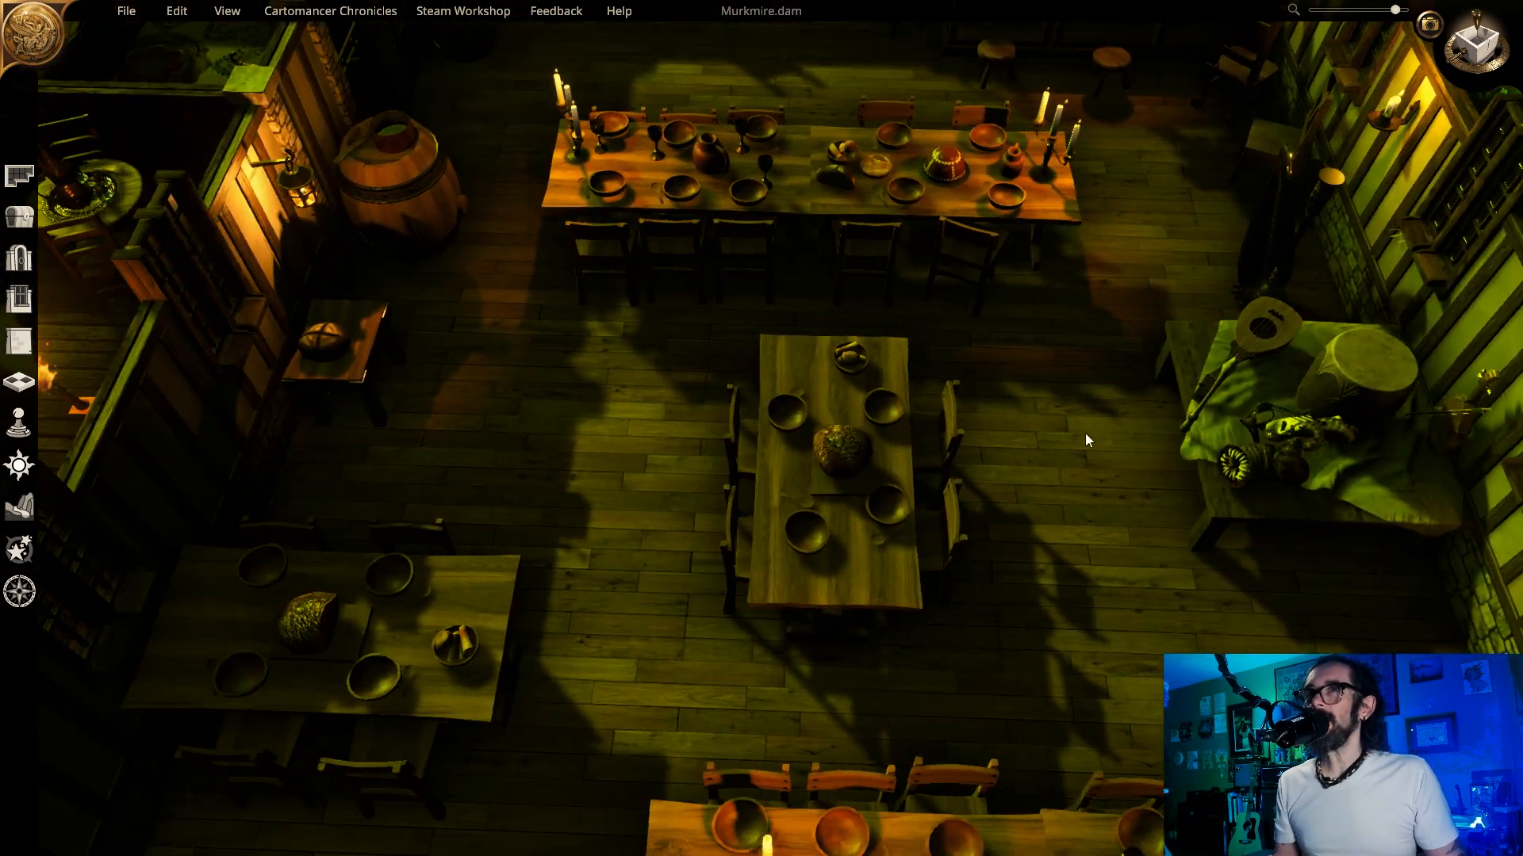
key(w)
key(d)
scroll(1085, 438, down, 3)
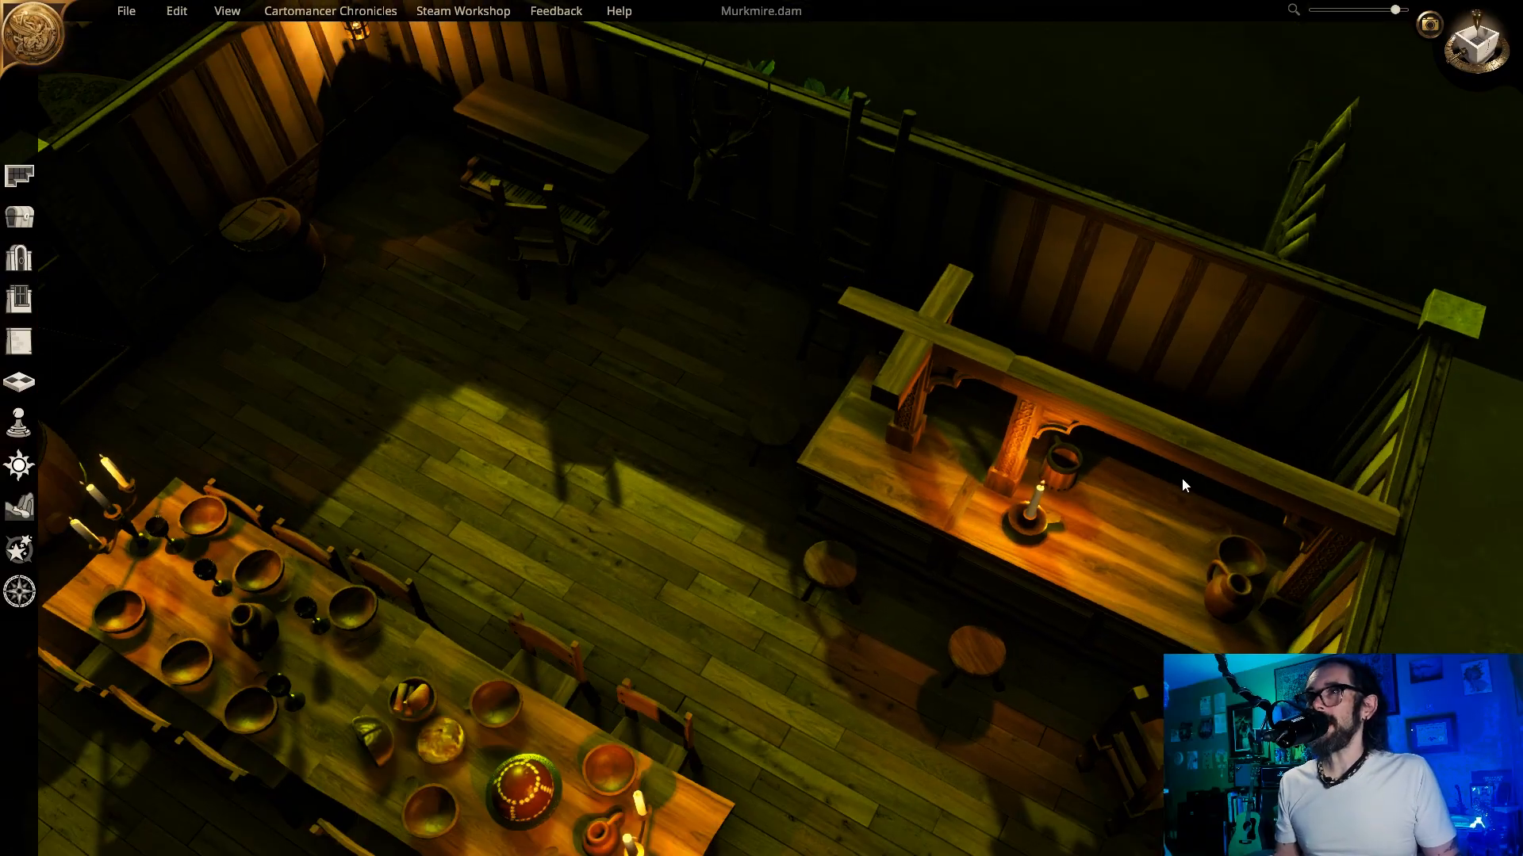
- Examine the bar and piano corner, the adjoining bedroom with the round rug, and the narrow hallway behind it
key(a)
key(q)
key(w)
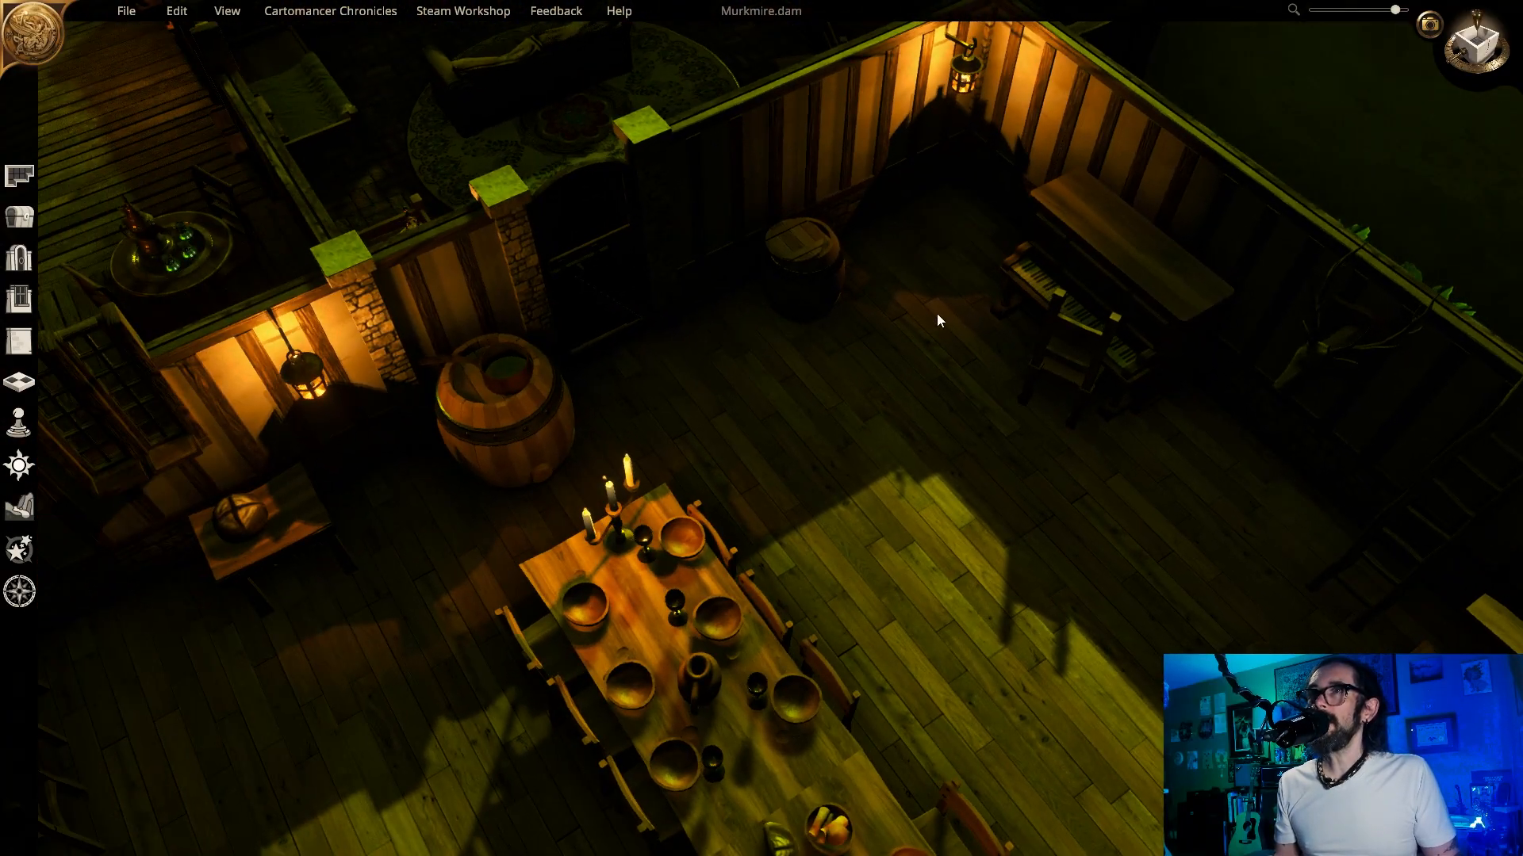
key(q)
key(w)
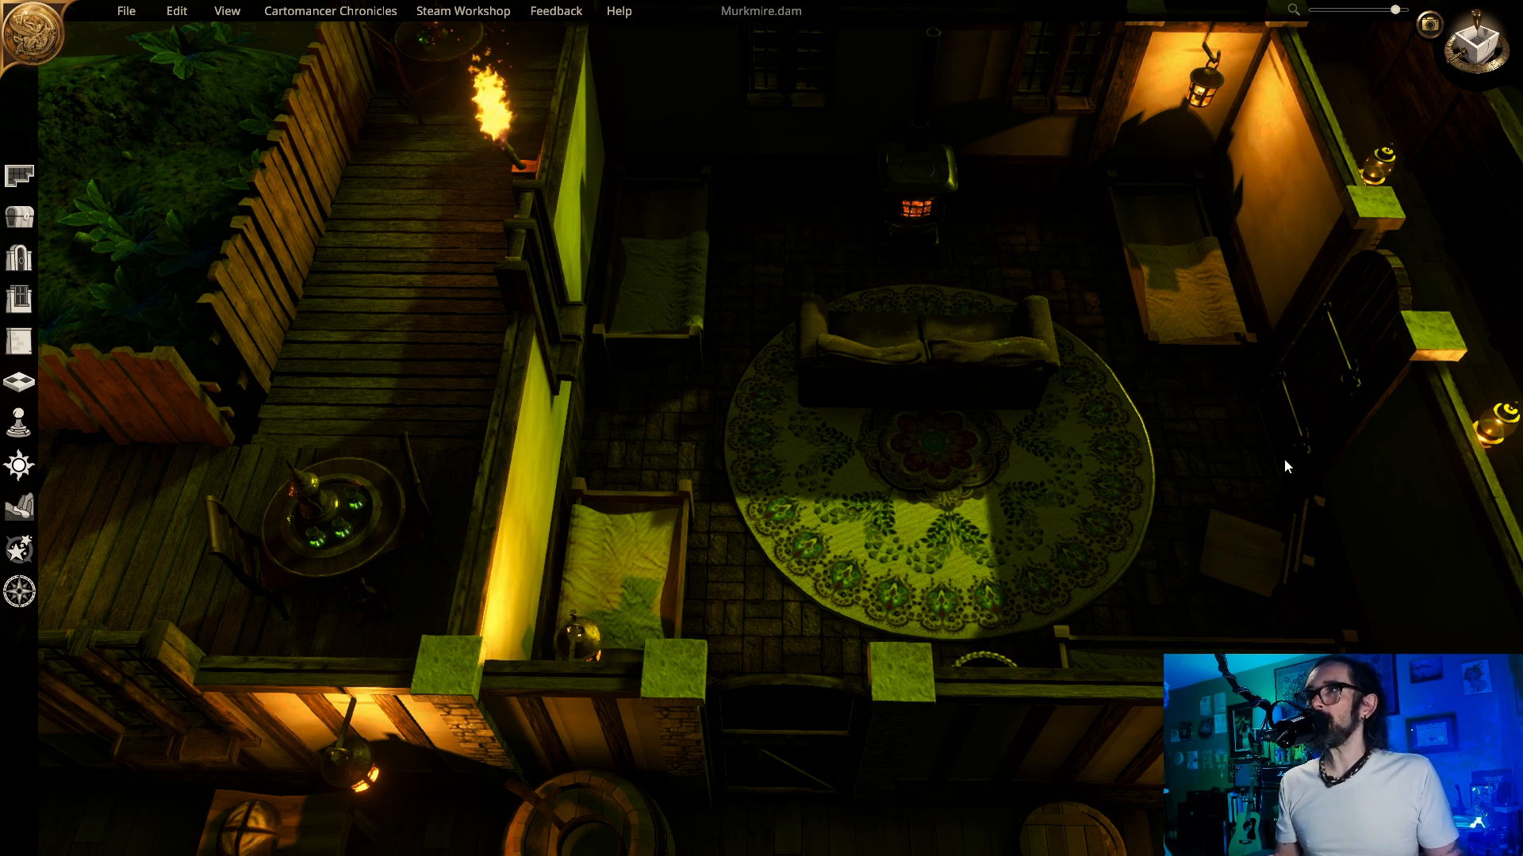
key(e)
key(w)
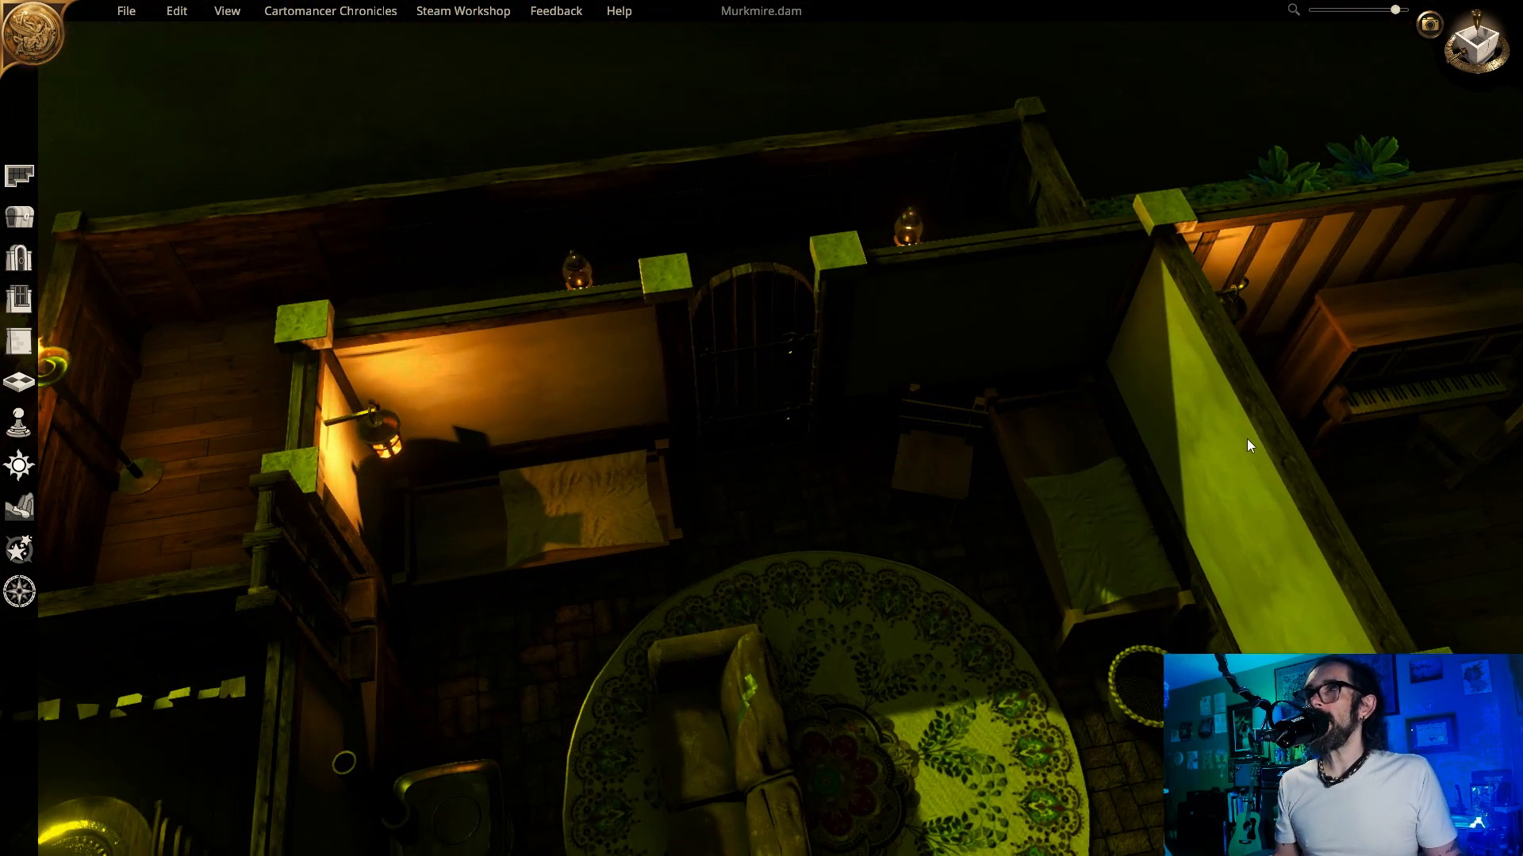
key(q)
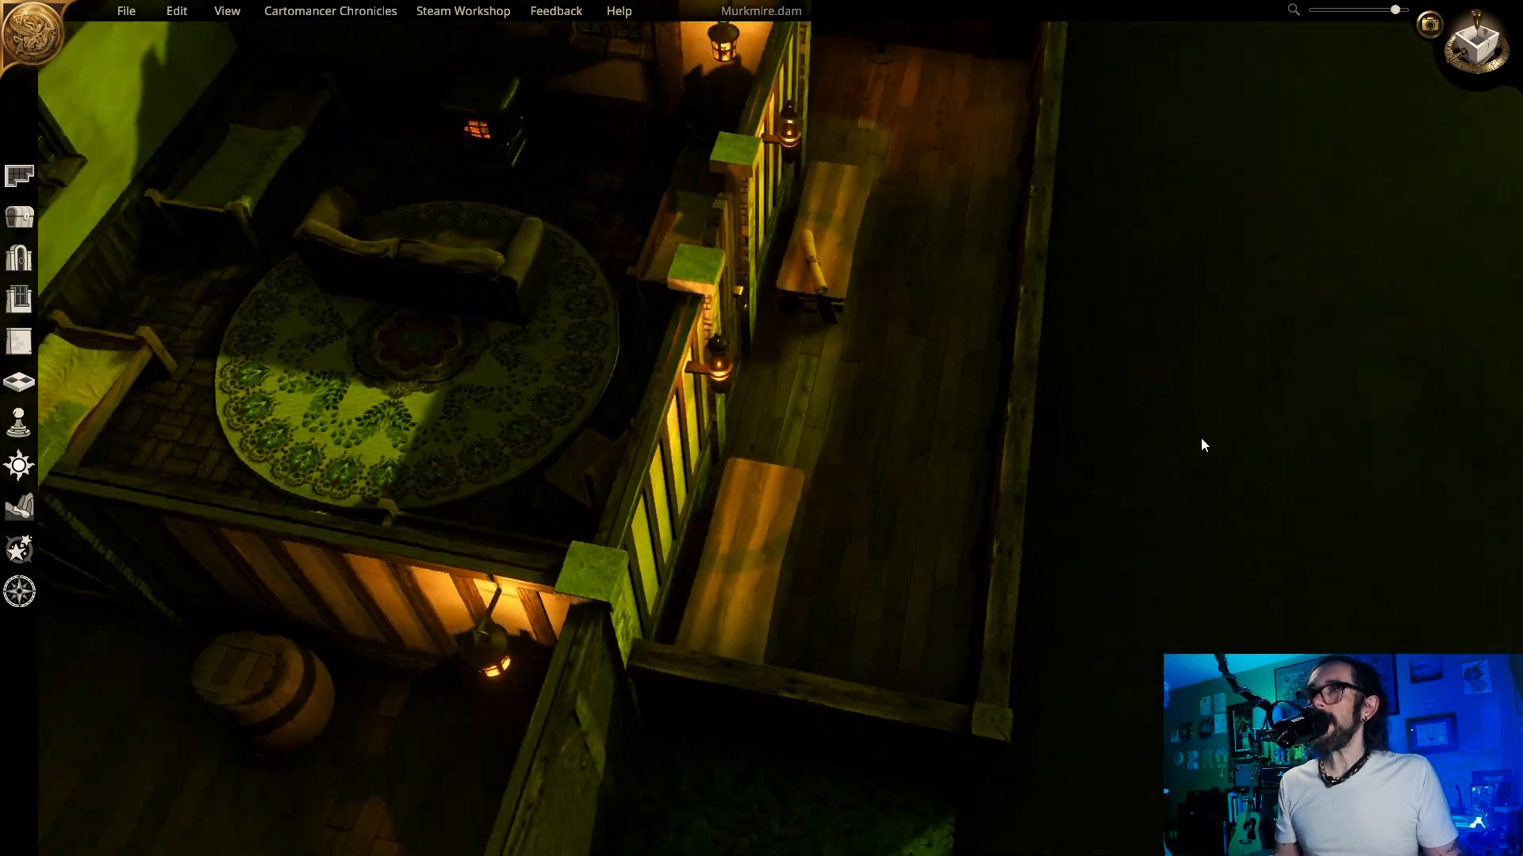
- Nudge the middle picket fence section along the front edge of the tavern's deck
key(q)
key(d)
key(w)
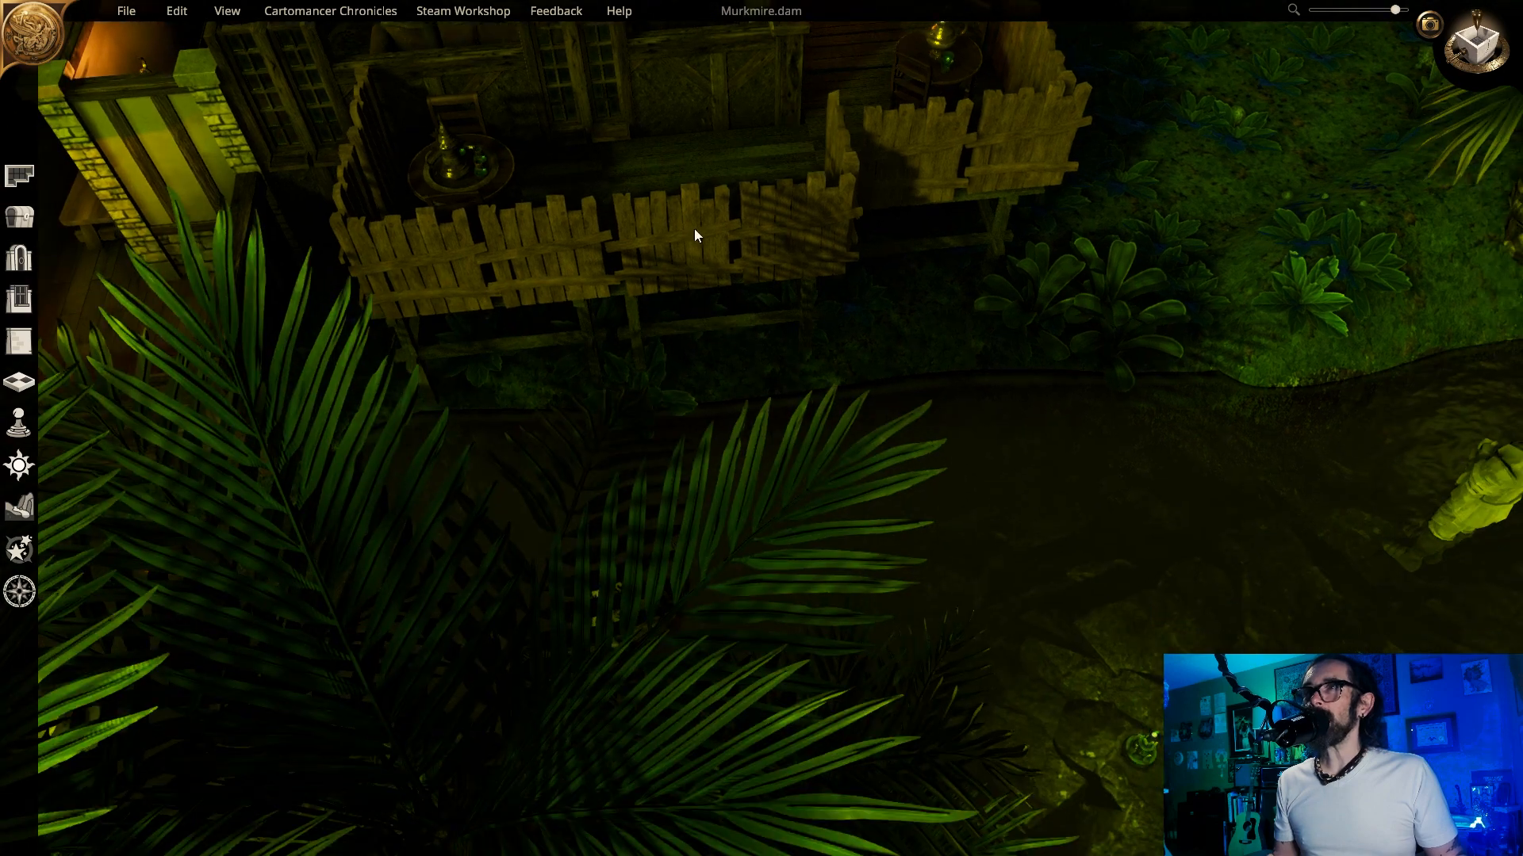
right_drag(674, 258, 625, 626)
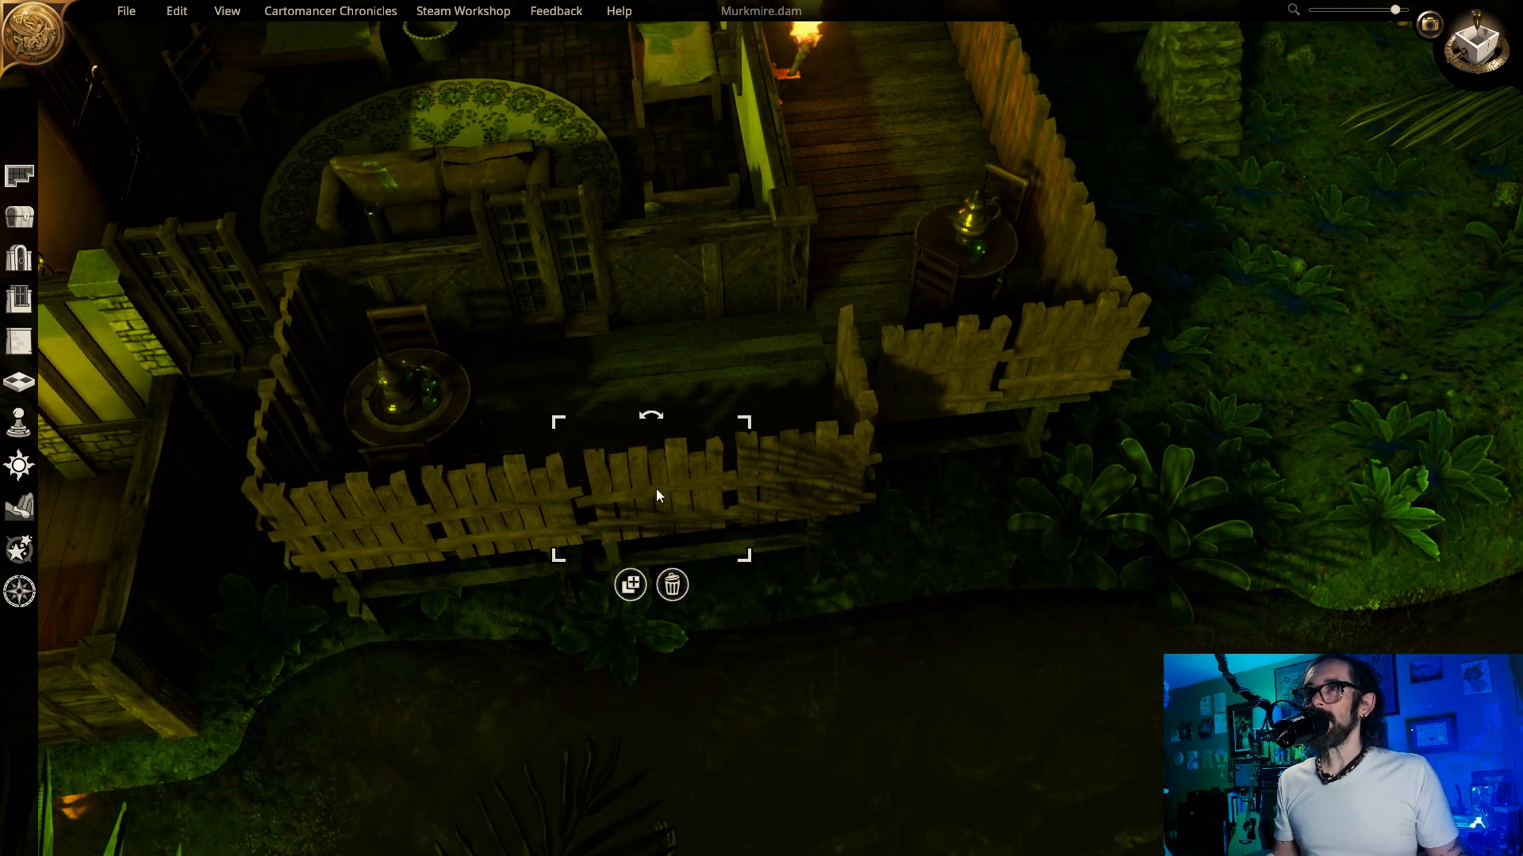
mouse_move(656, 489)
mouse_down()
mouse_move(682, 416)
mouse_move(641, 469)
mouse_move(657, 473)
mouse_up()
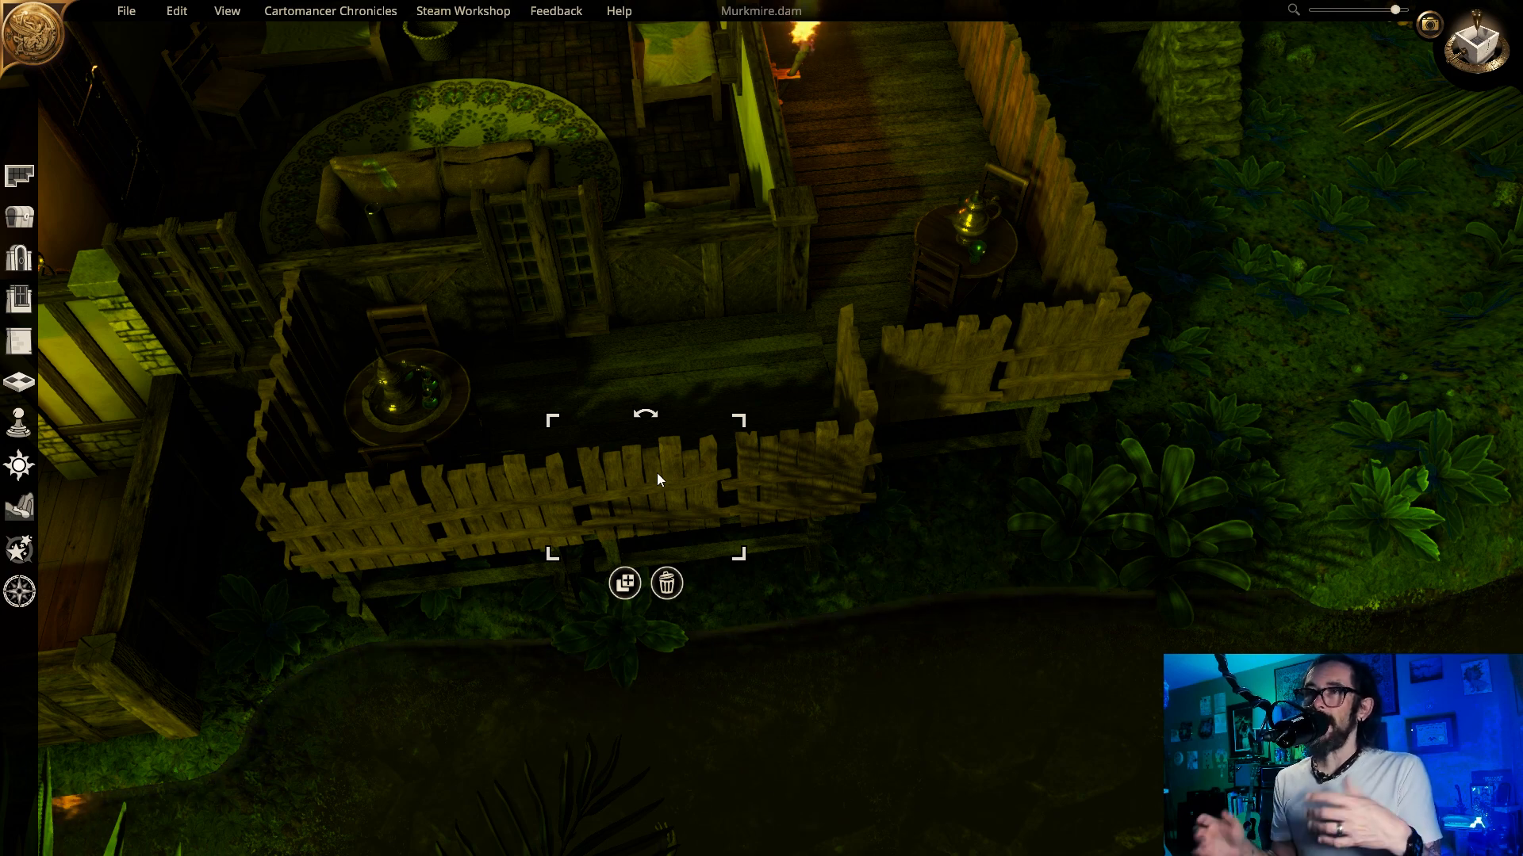
click(17, 341)
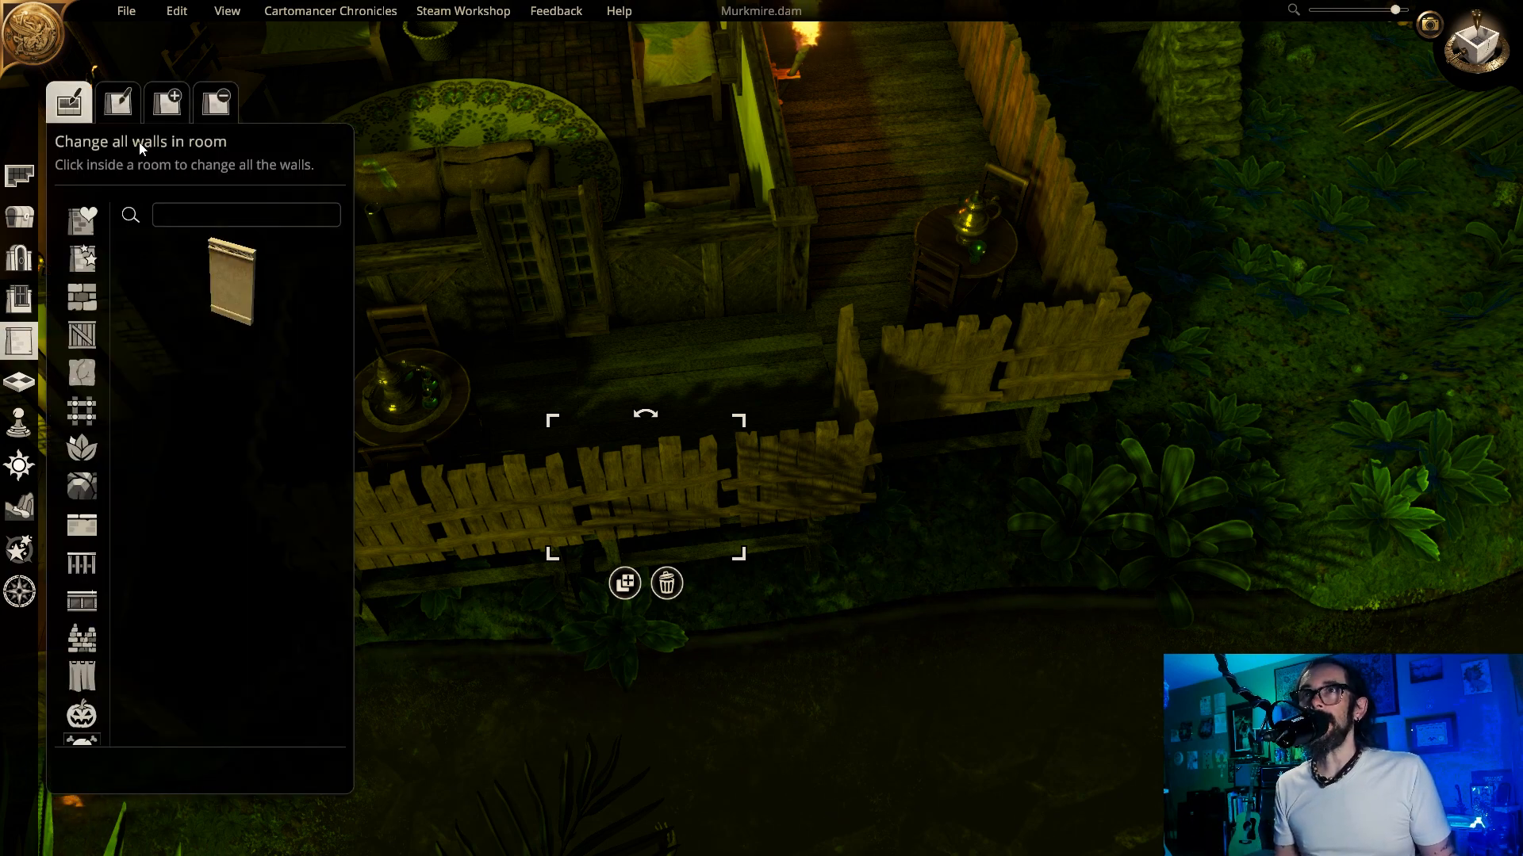
click(169, 101)
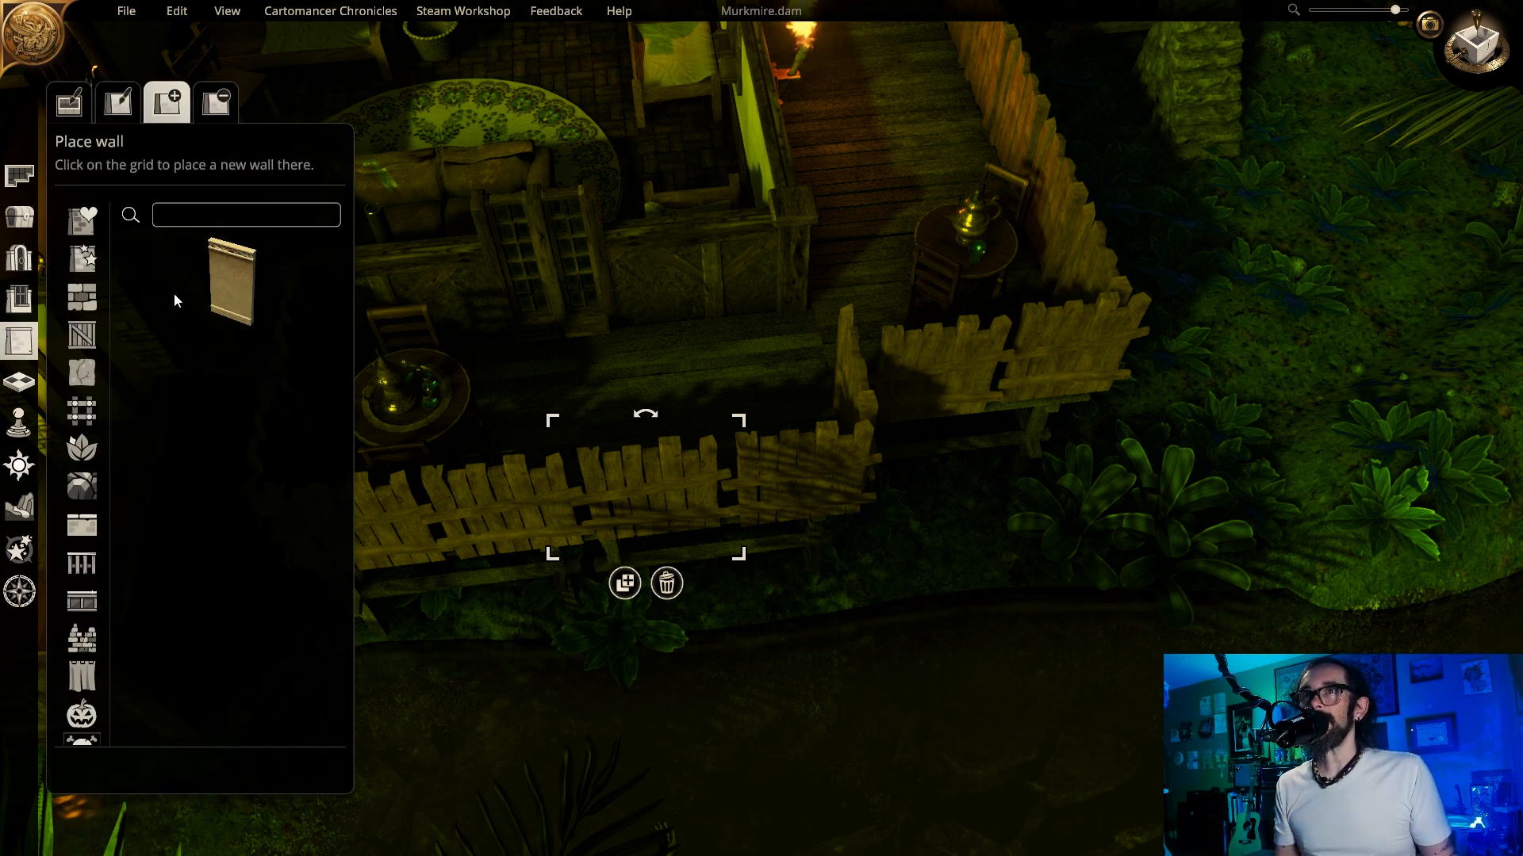
click(80, 337)
click(254, 306)
key(a)
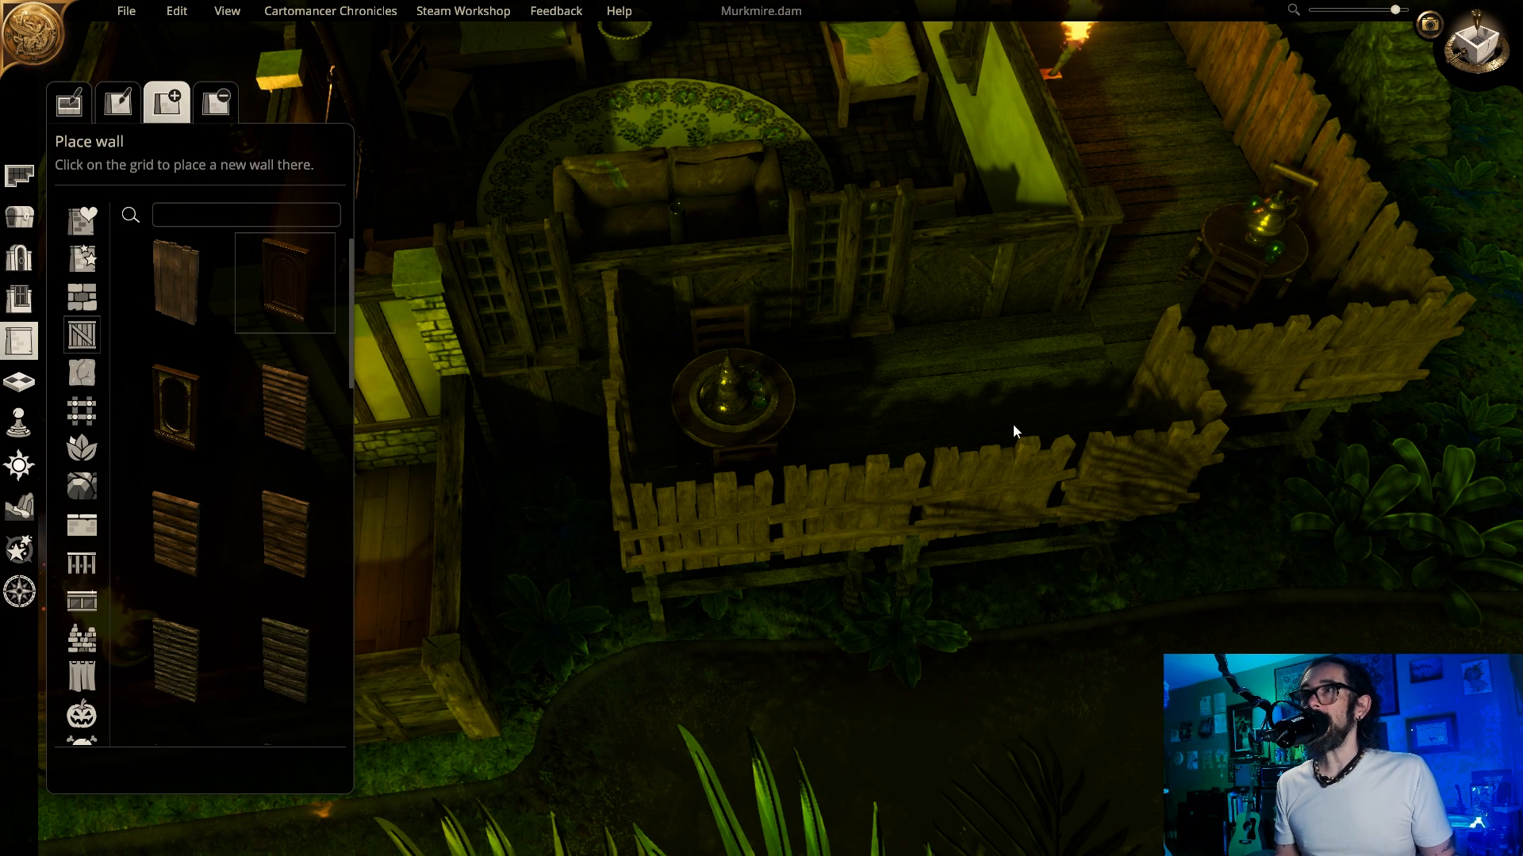
key(w)
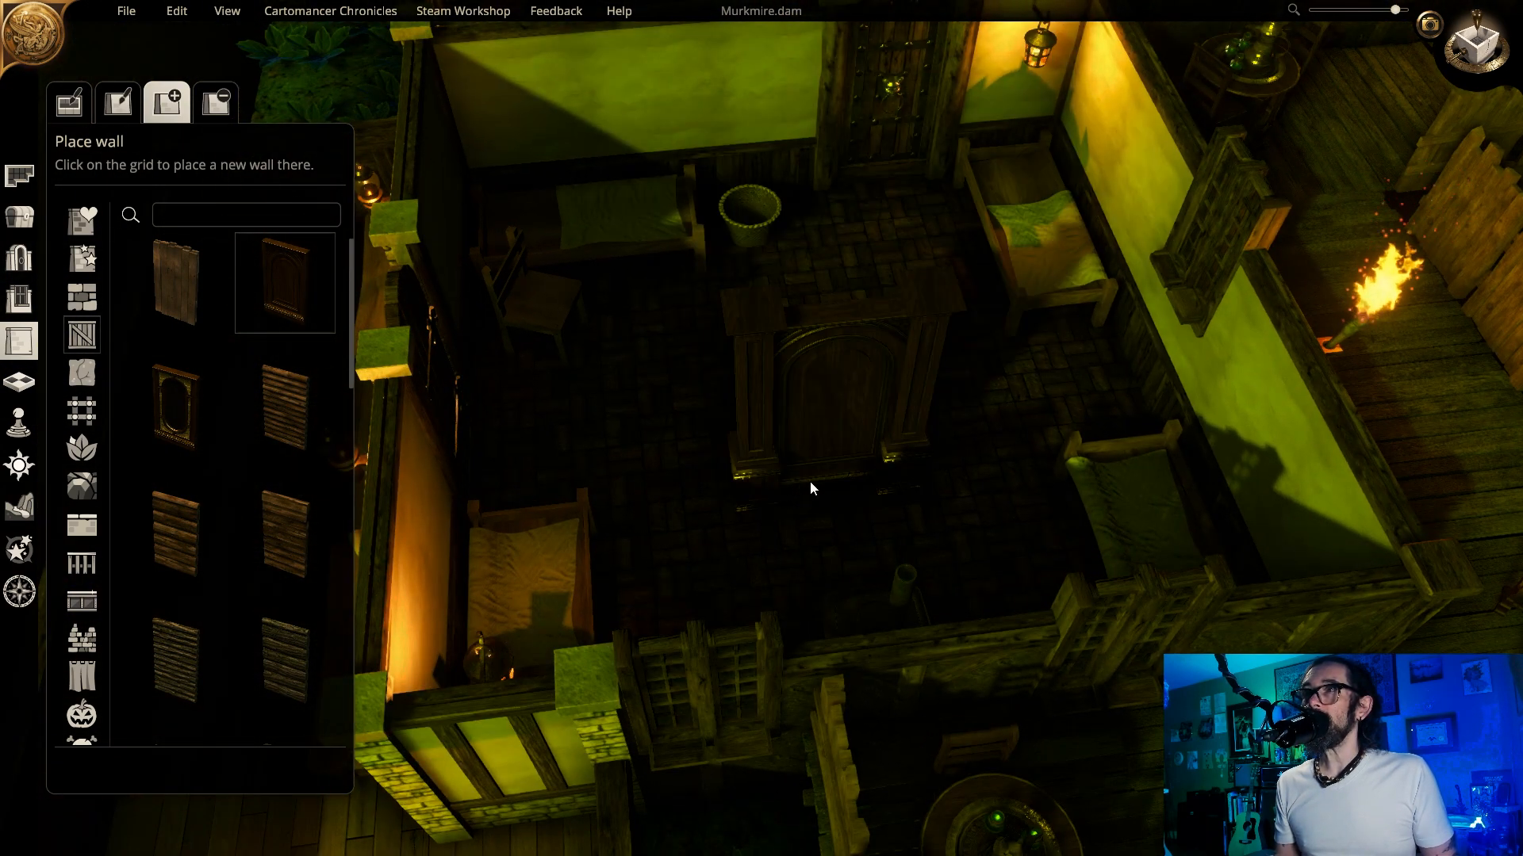
key(s)
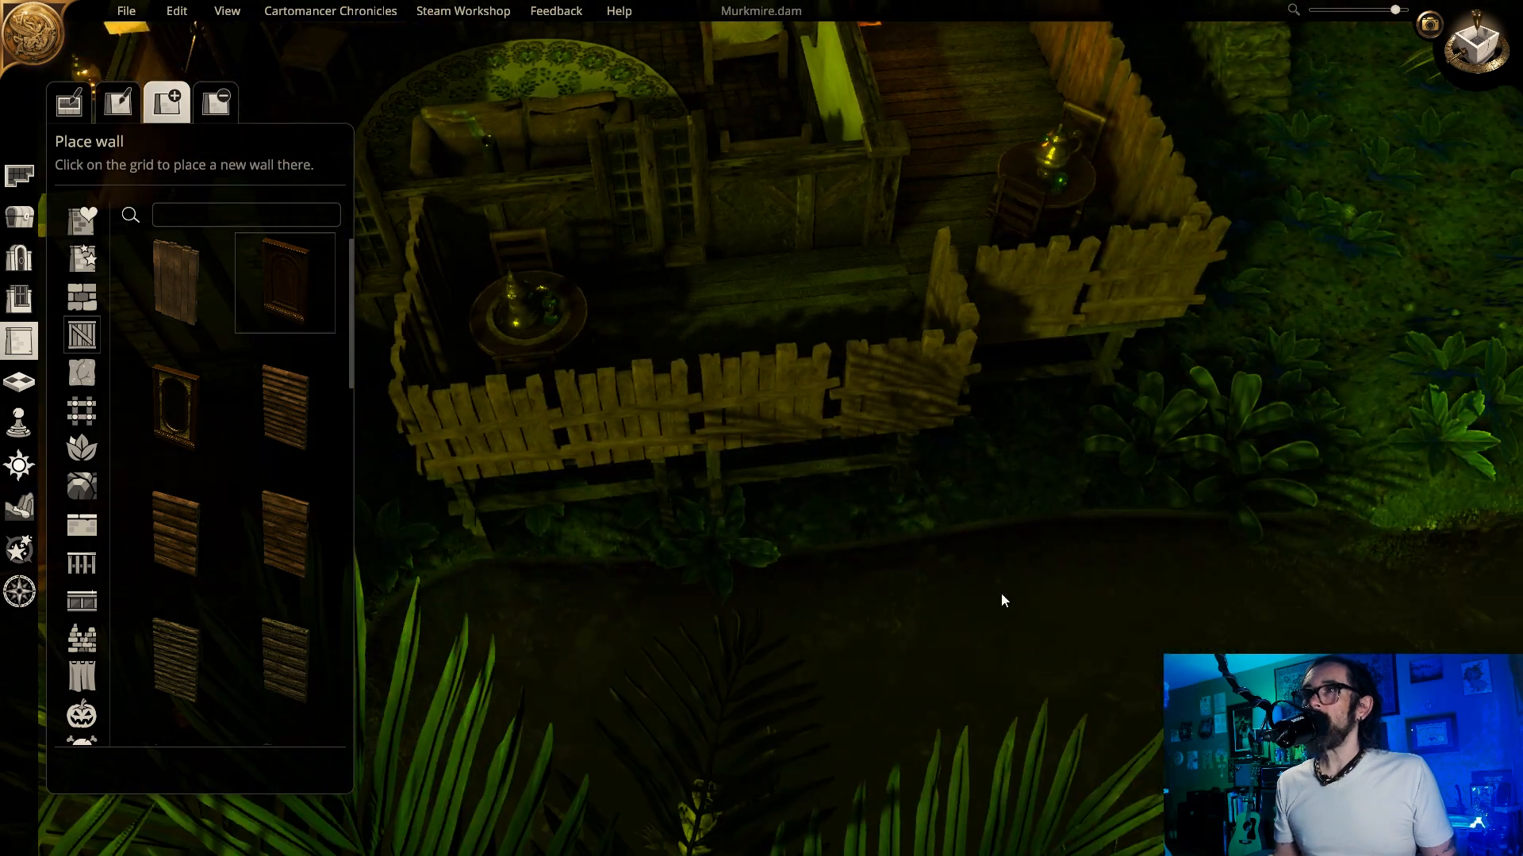
key(a)
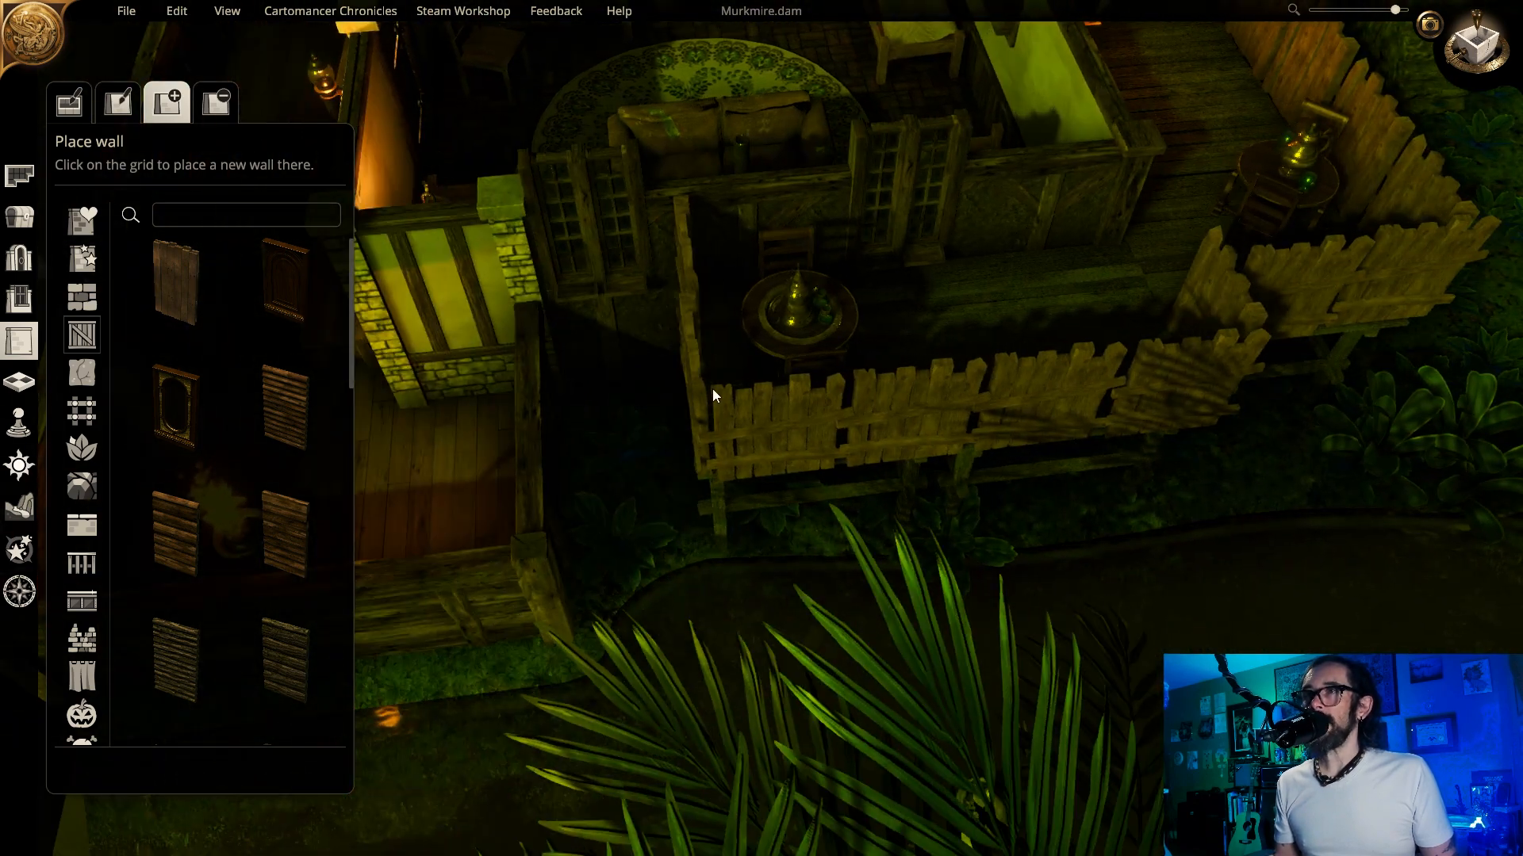
key(d)
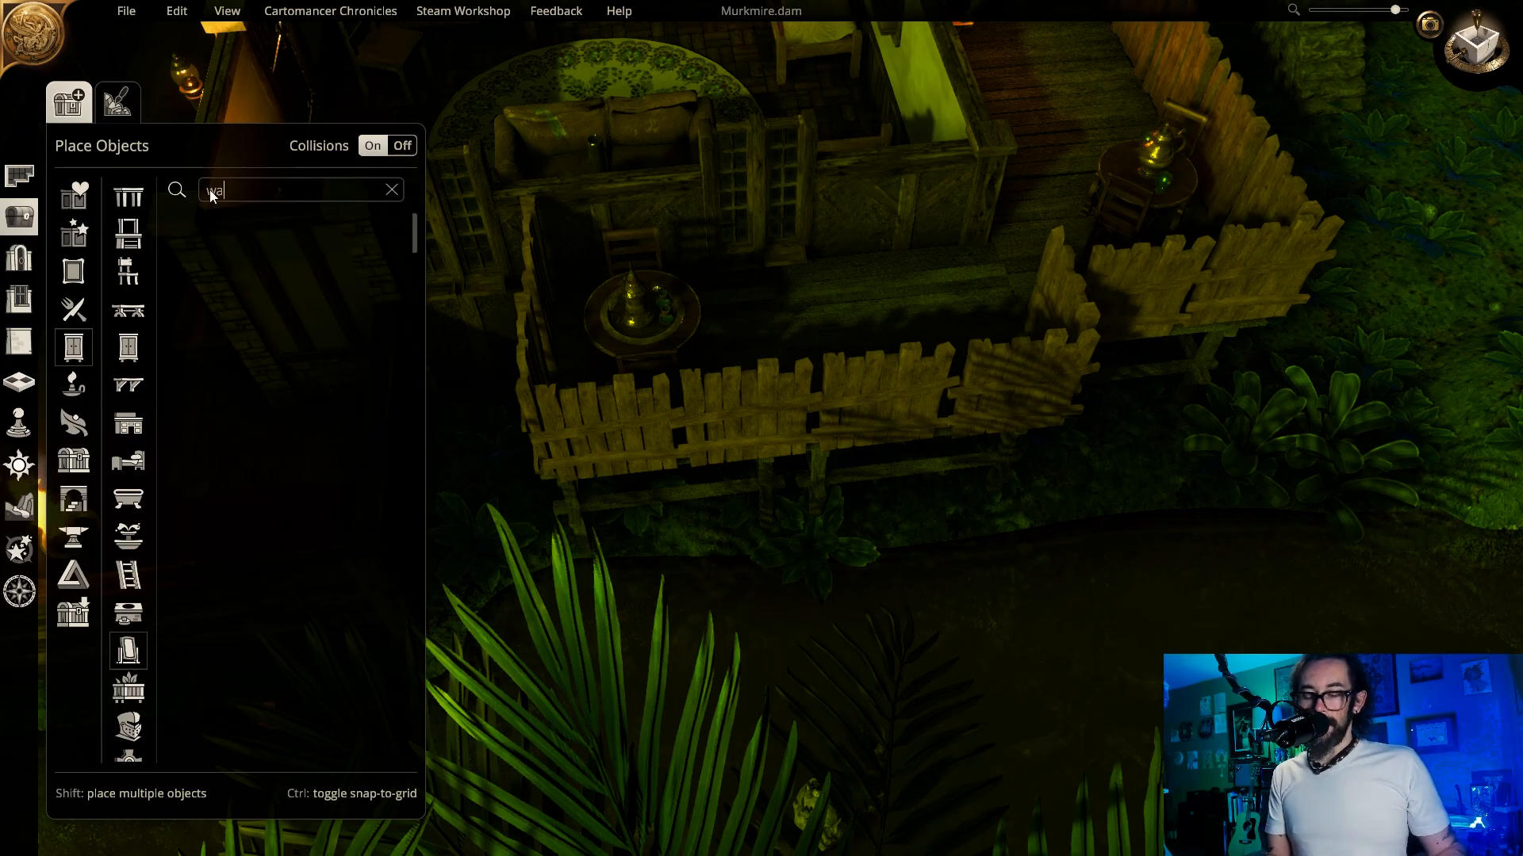
- Search the objects for "wall", then place a ruined stone wall fragment in the undergrowth beside the tavern's fenced deck and rotate it
text(ll)
scroll(276, 298, down, 5)
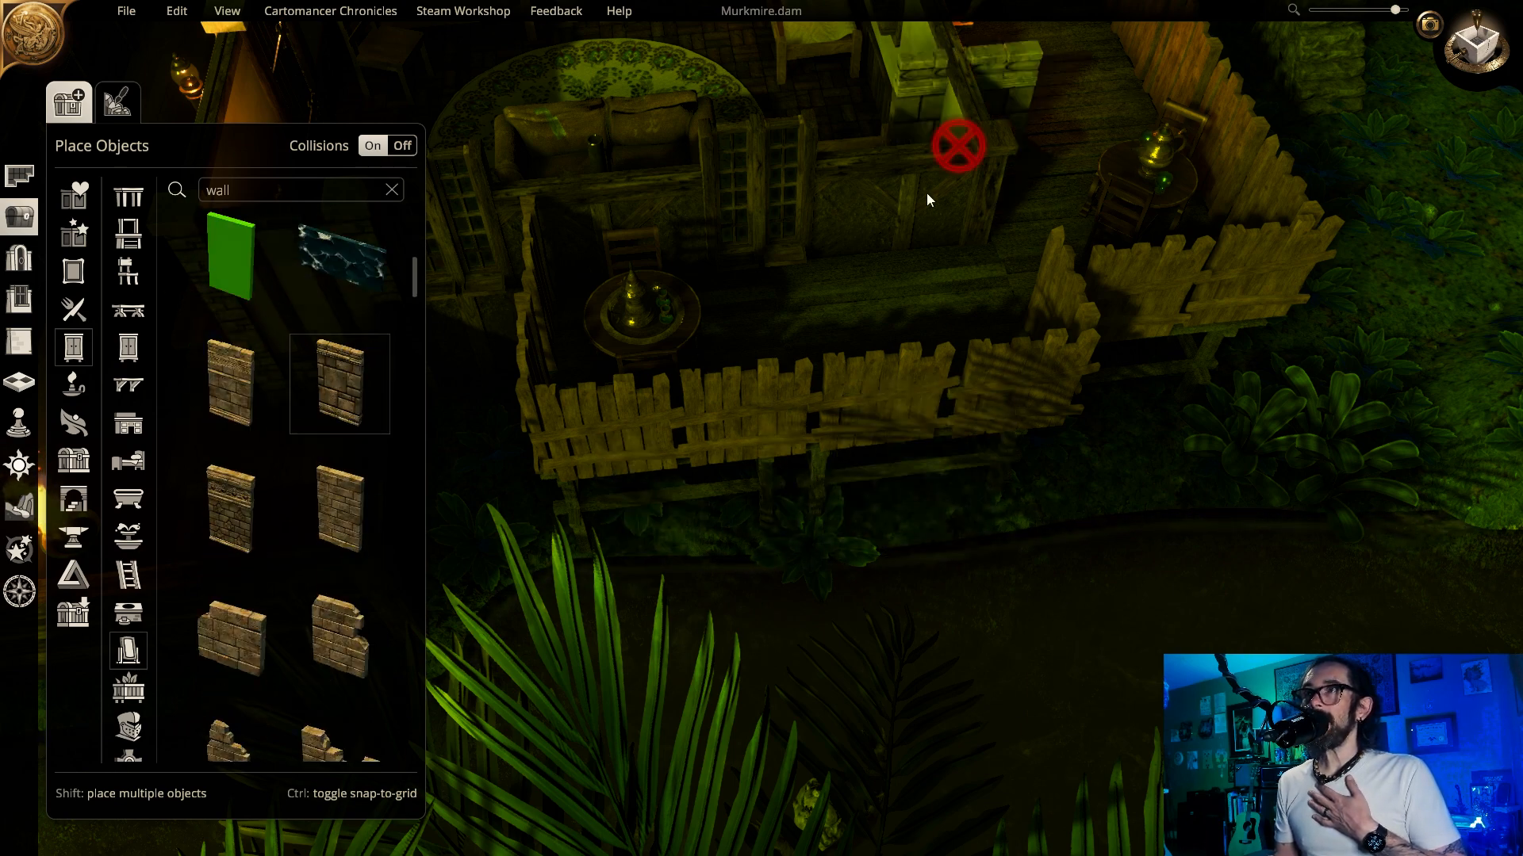
middle_drag(1300, 428, 815, 270)
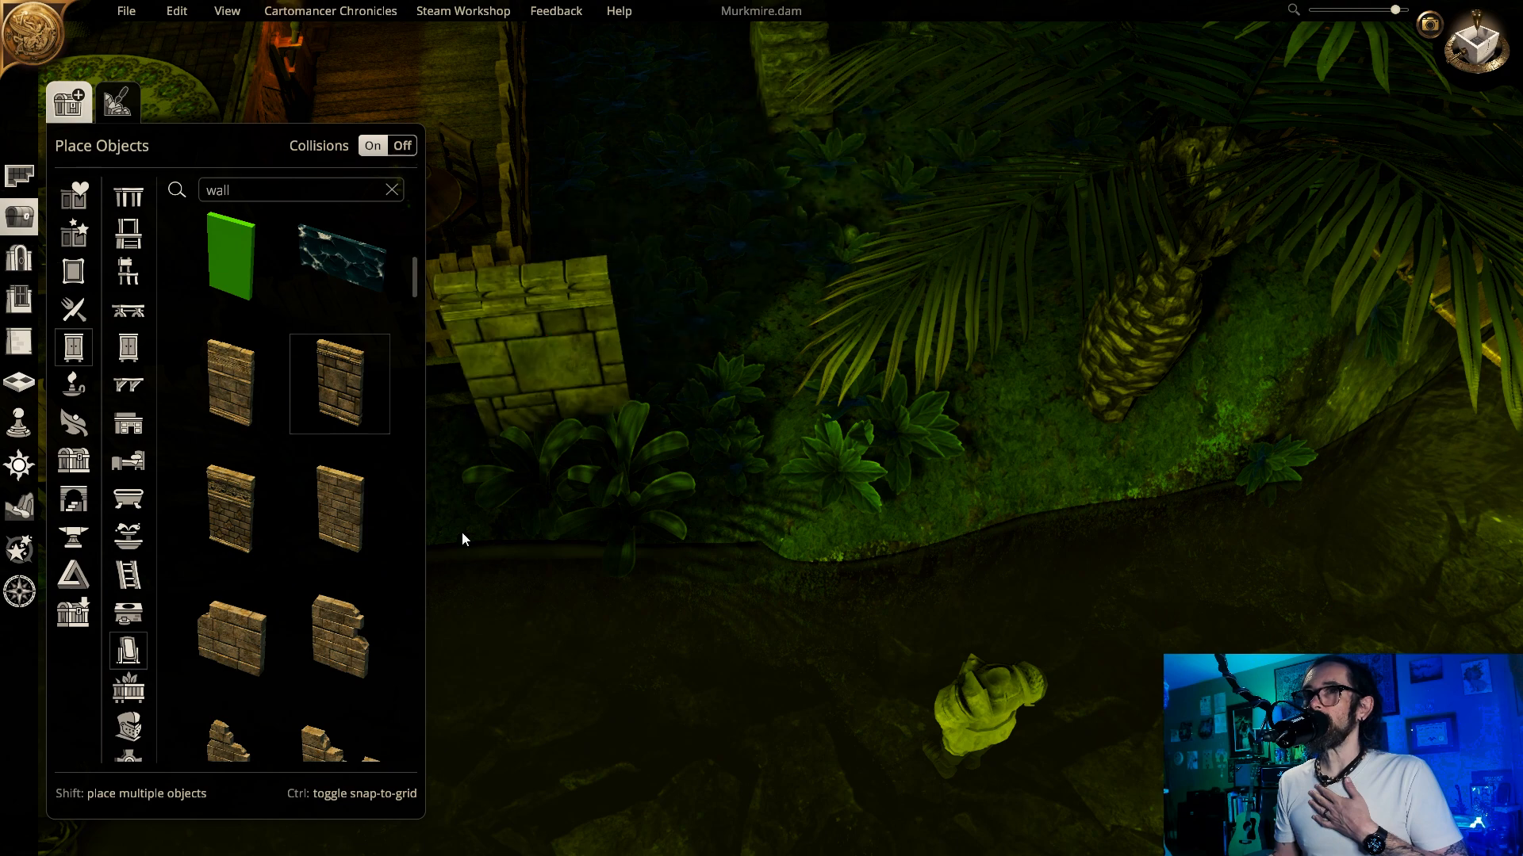
click(200, 735)
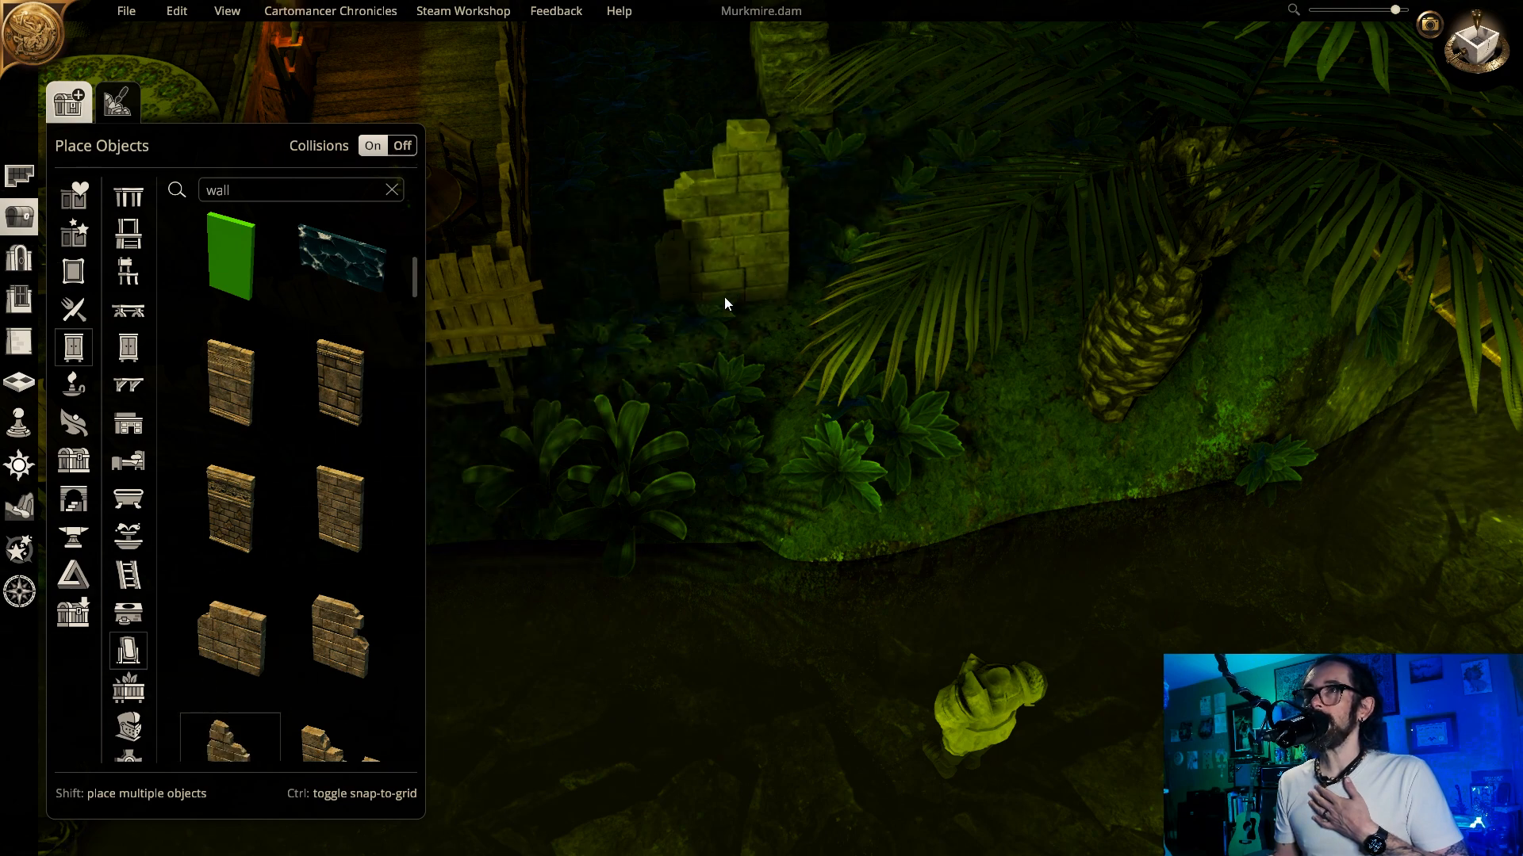
click(725, 297)
key(r)
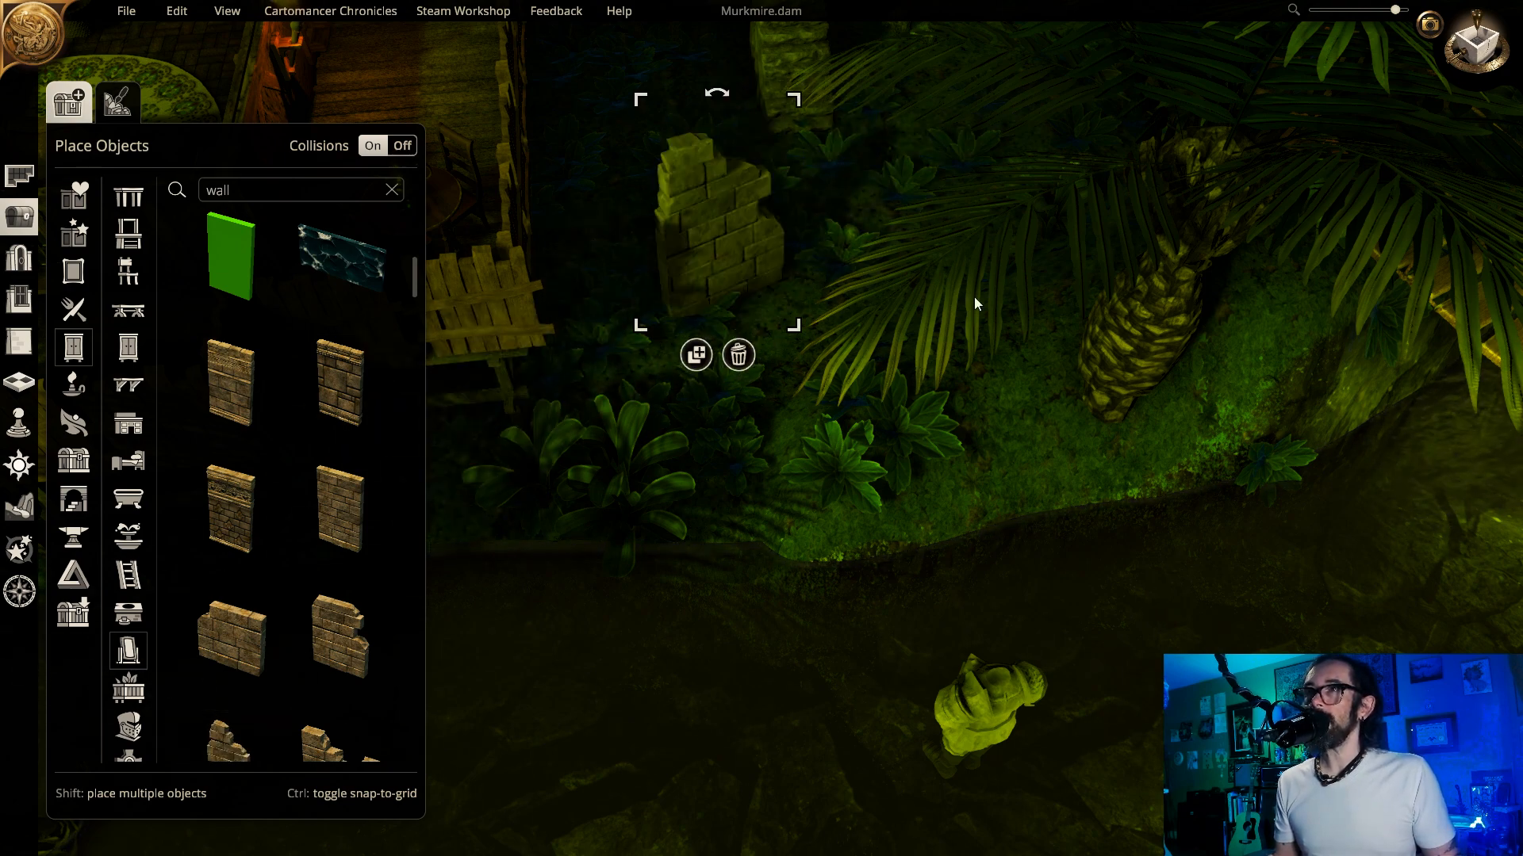
click(968, 316)
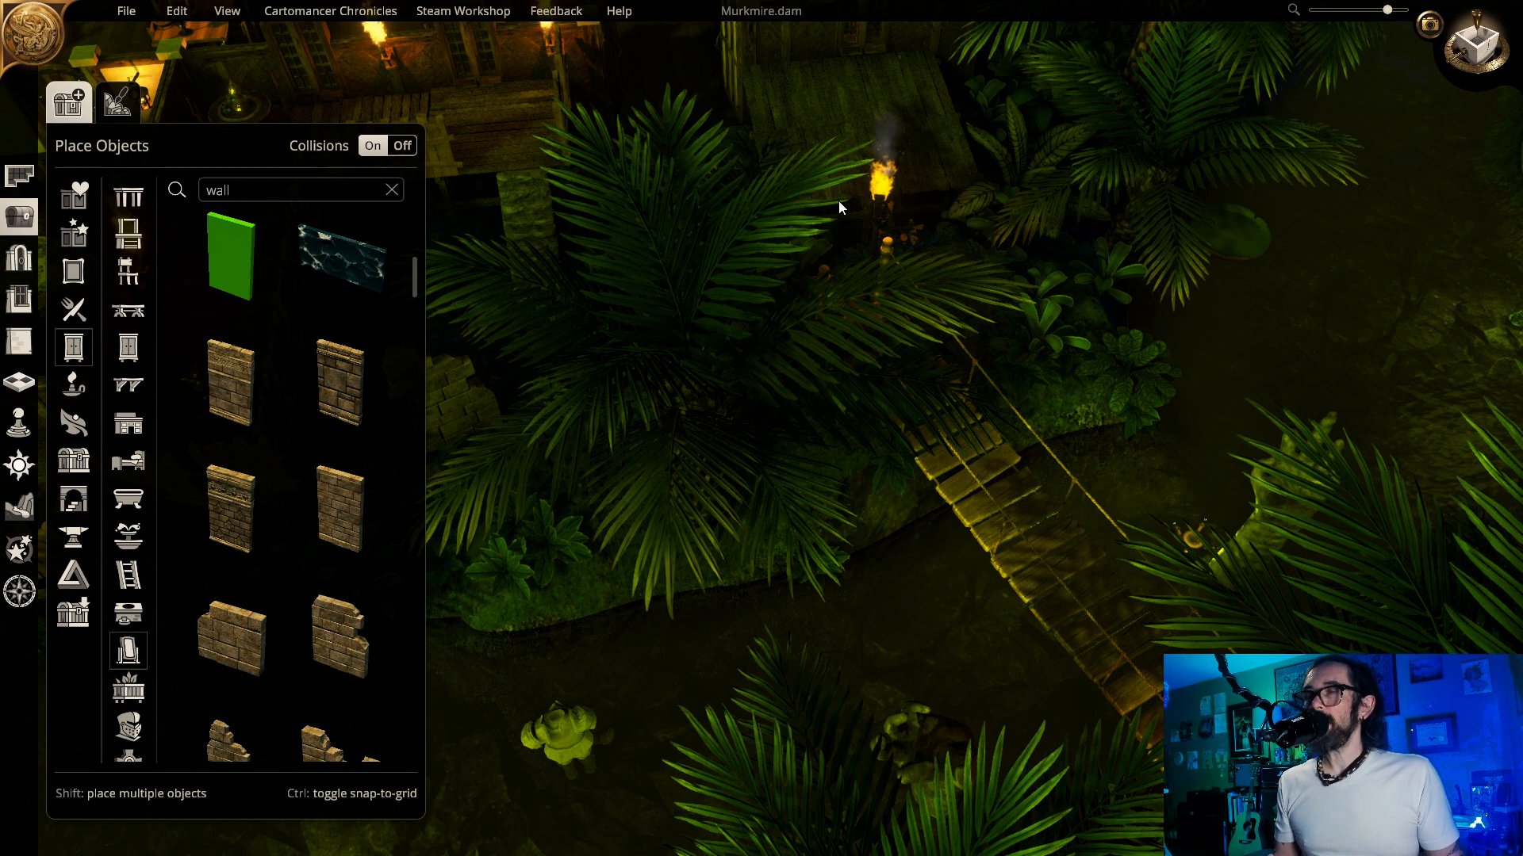
- Examine the swamp away from the tavern, from the rope bridge and the lagoon with fallen columns to the walled huts
key(s)
key(d)
key(d)
key(s)
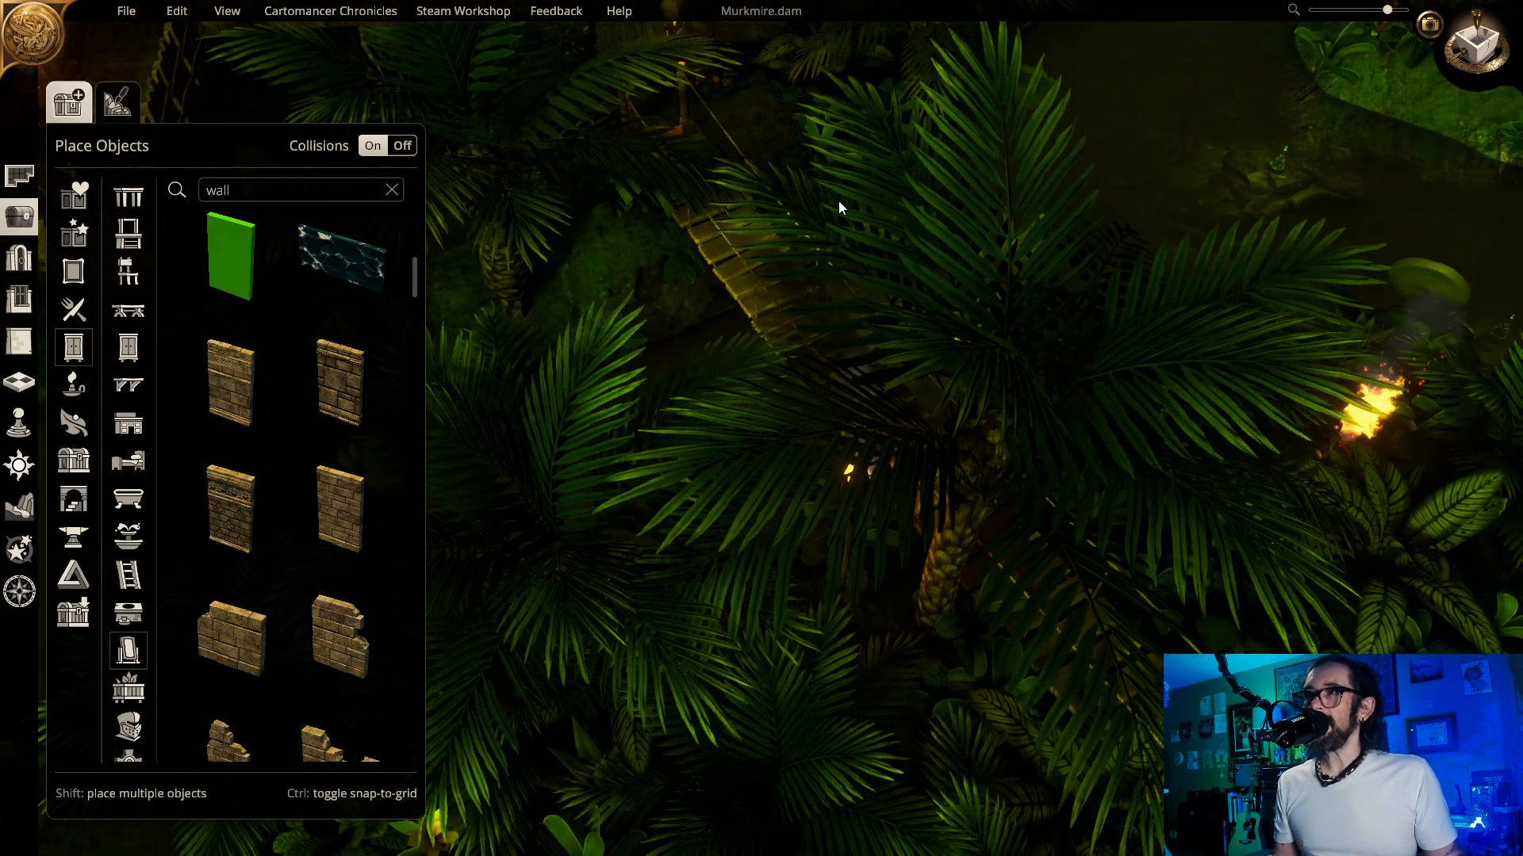
scroll(839, 202, down, 1)
key(w)
scroll(839, 201, down, 2)
key(s)
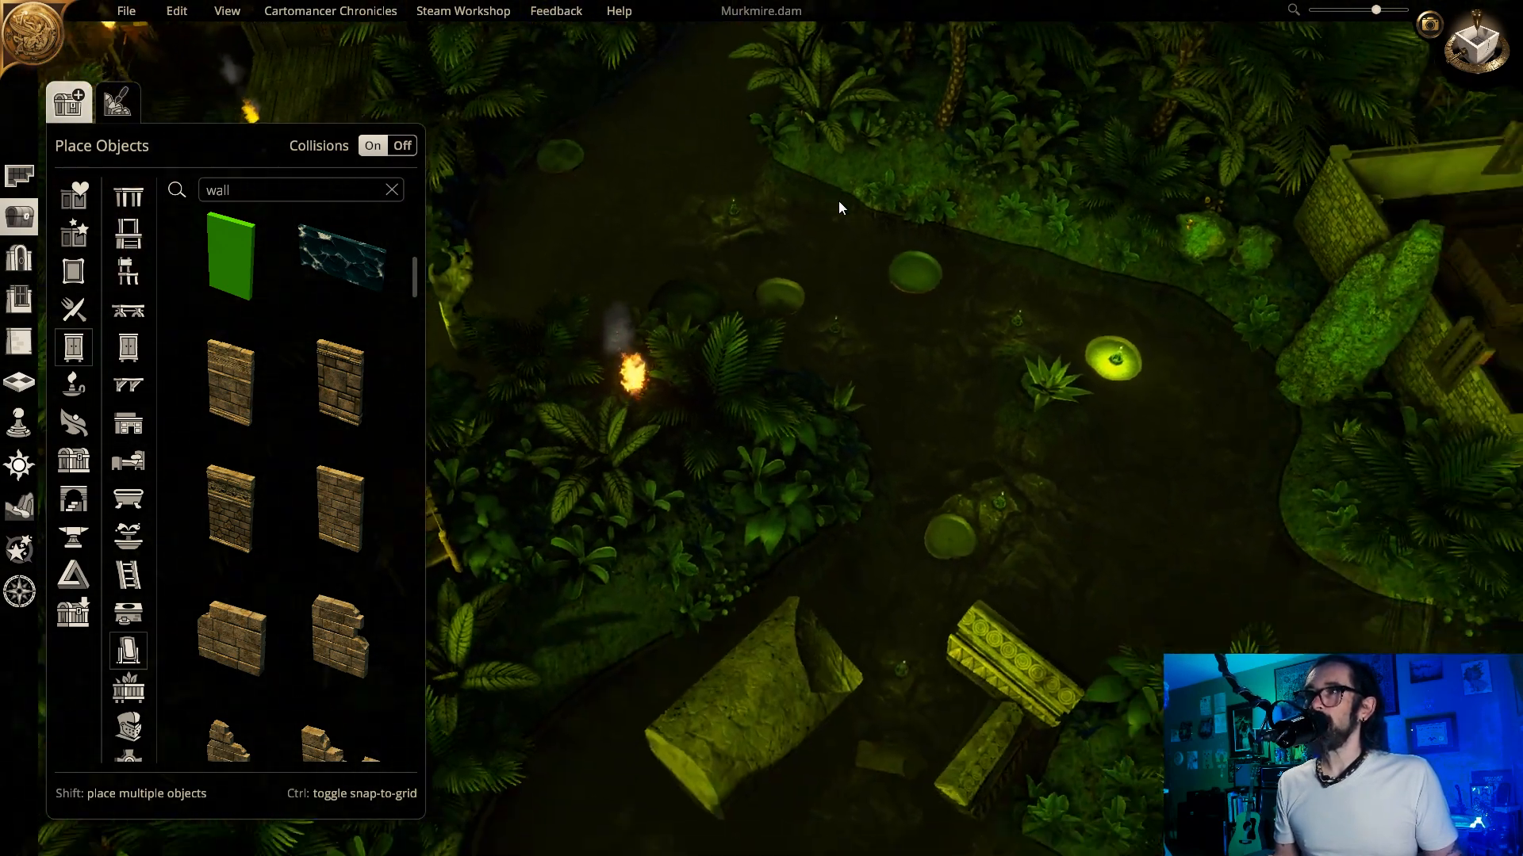
key(d)
key(w)
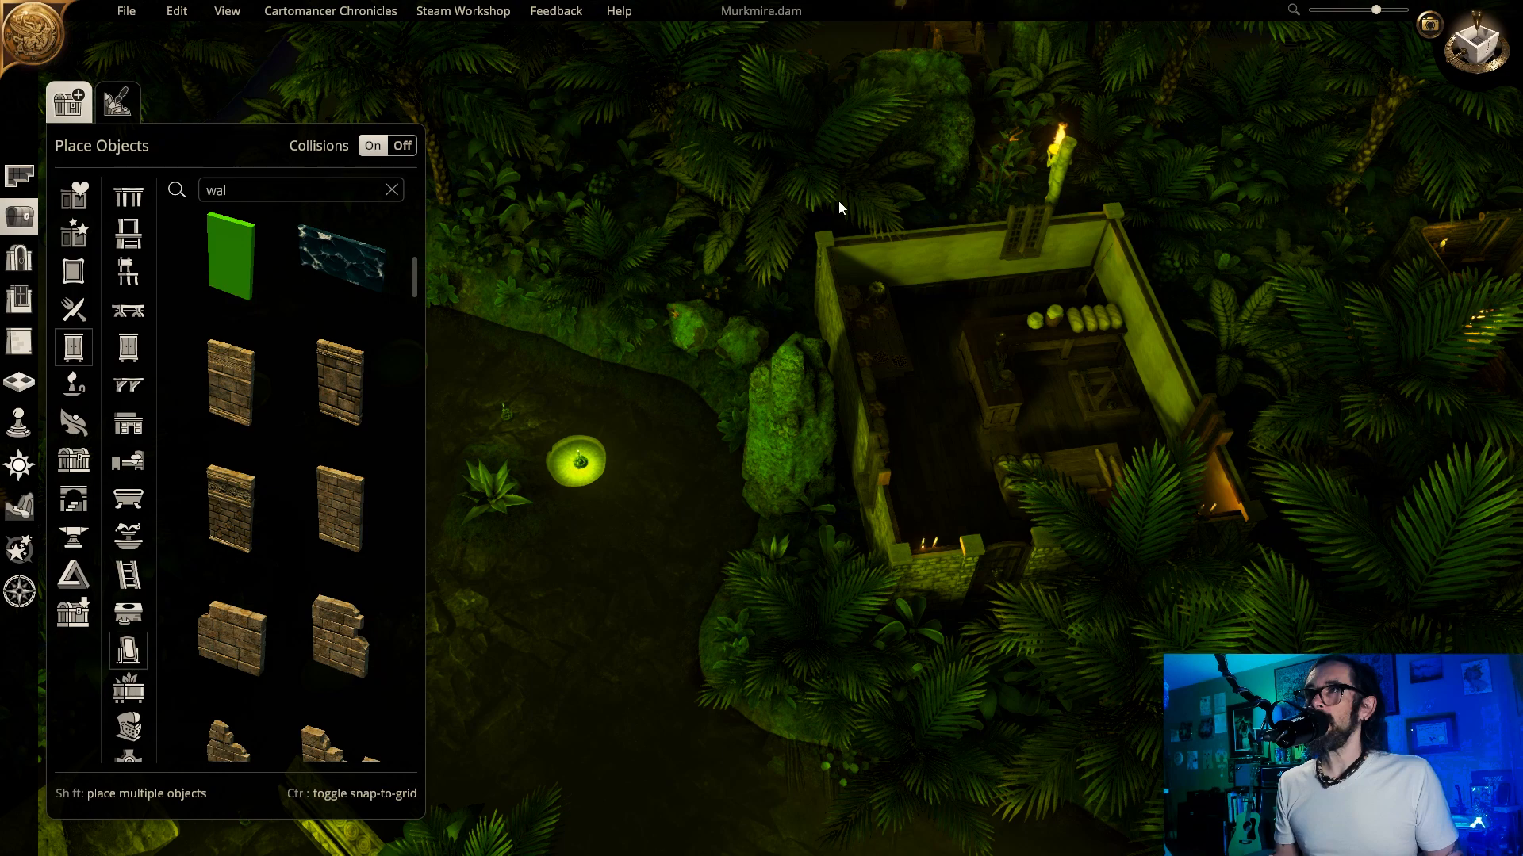
key(s)
key(d)
key(d)
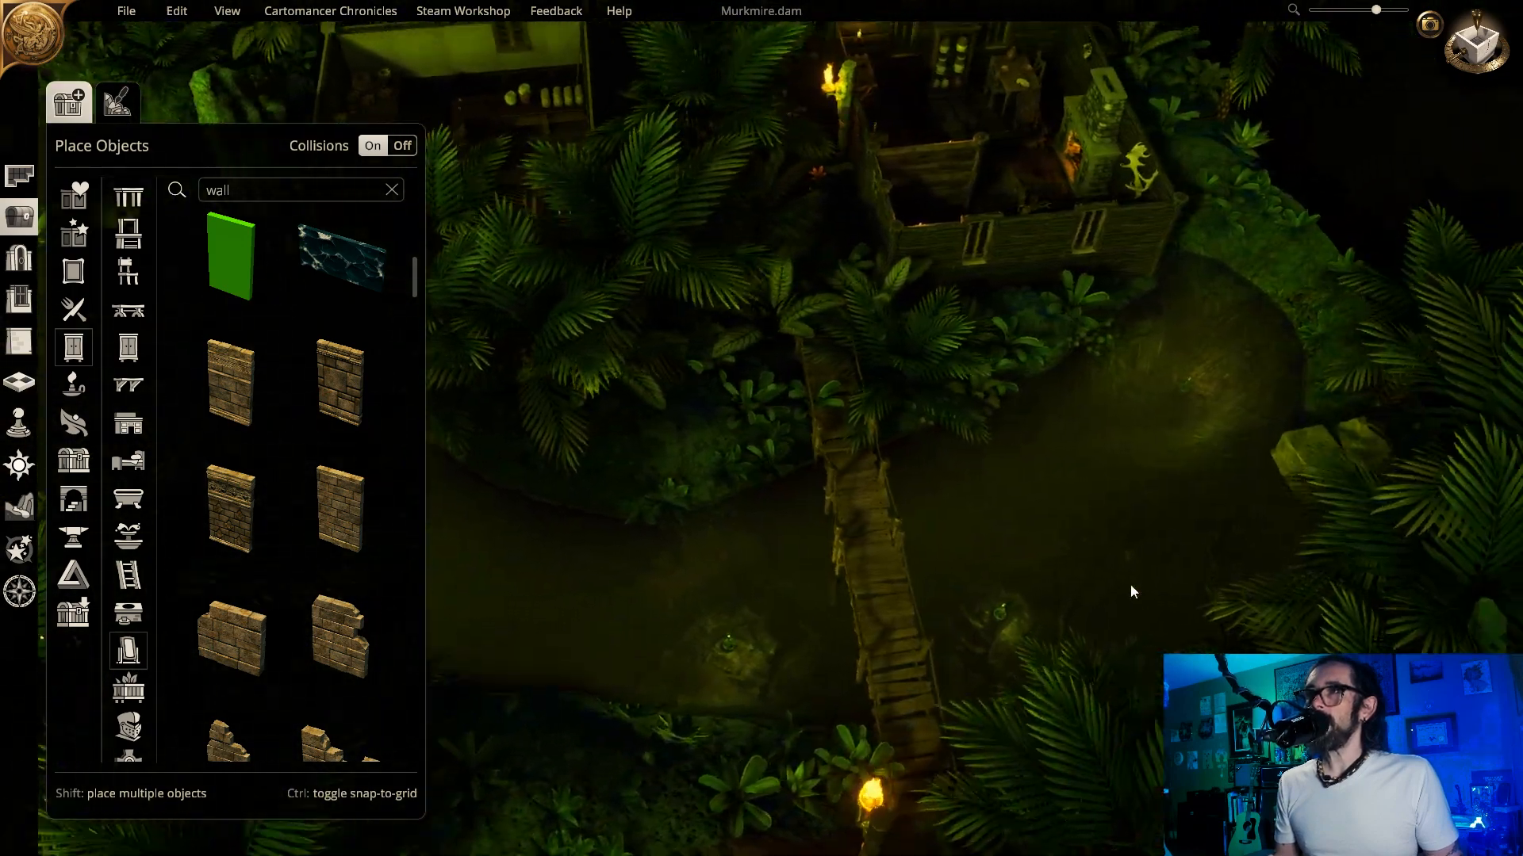
- Move the small glowing green object in the river a little further upstream from the plank bridge
key(w)
middle_drag(1011, 547, 804, 548)
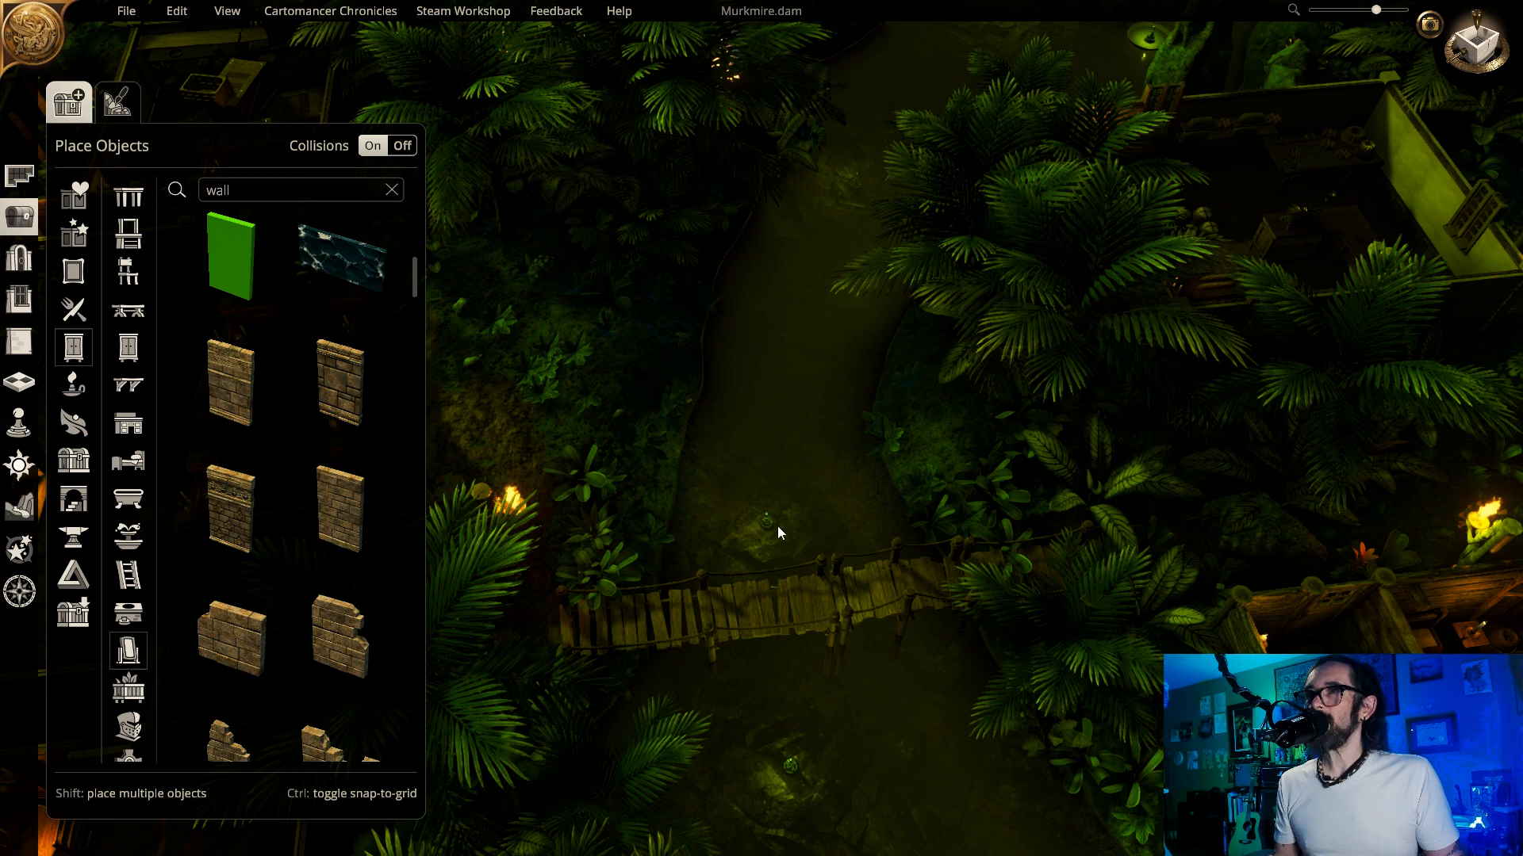
drag(768, 521, 802, 421)
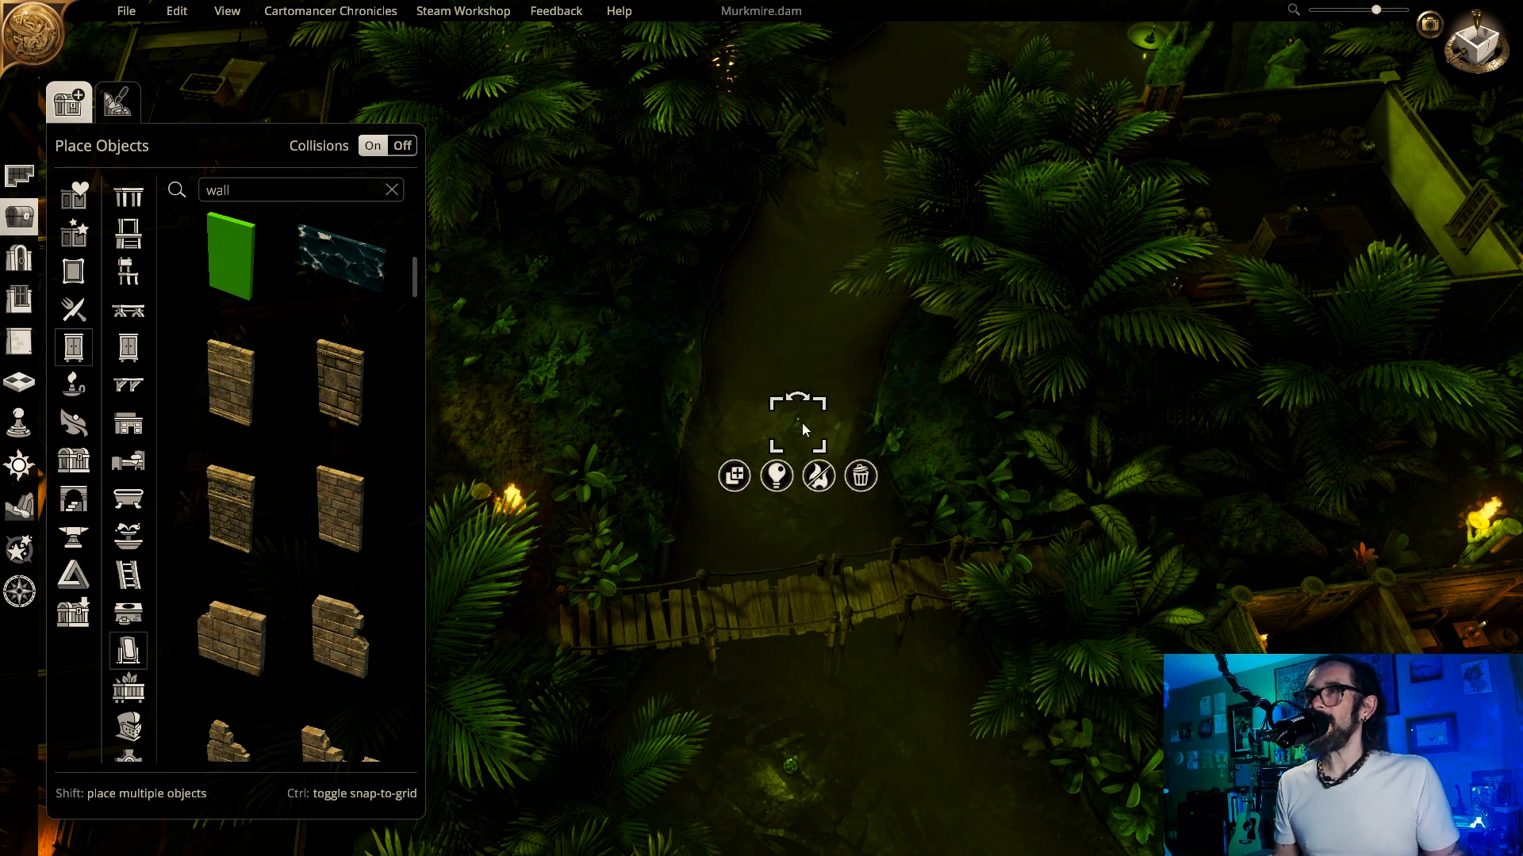
- Switch to the top-down view and examine the layout of lagoon, huts, bridges and tavern across the map
key(w)
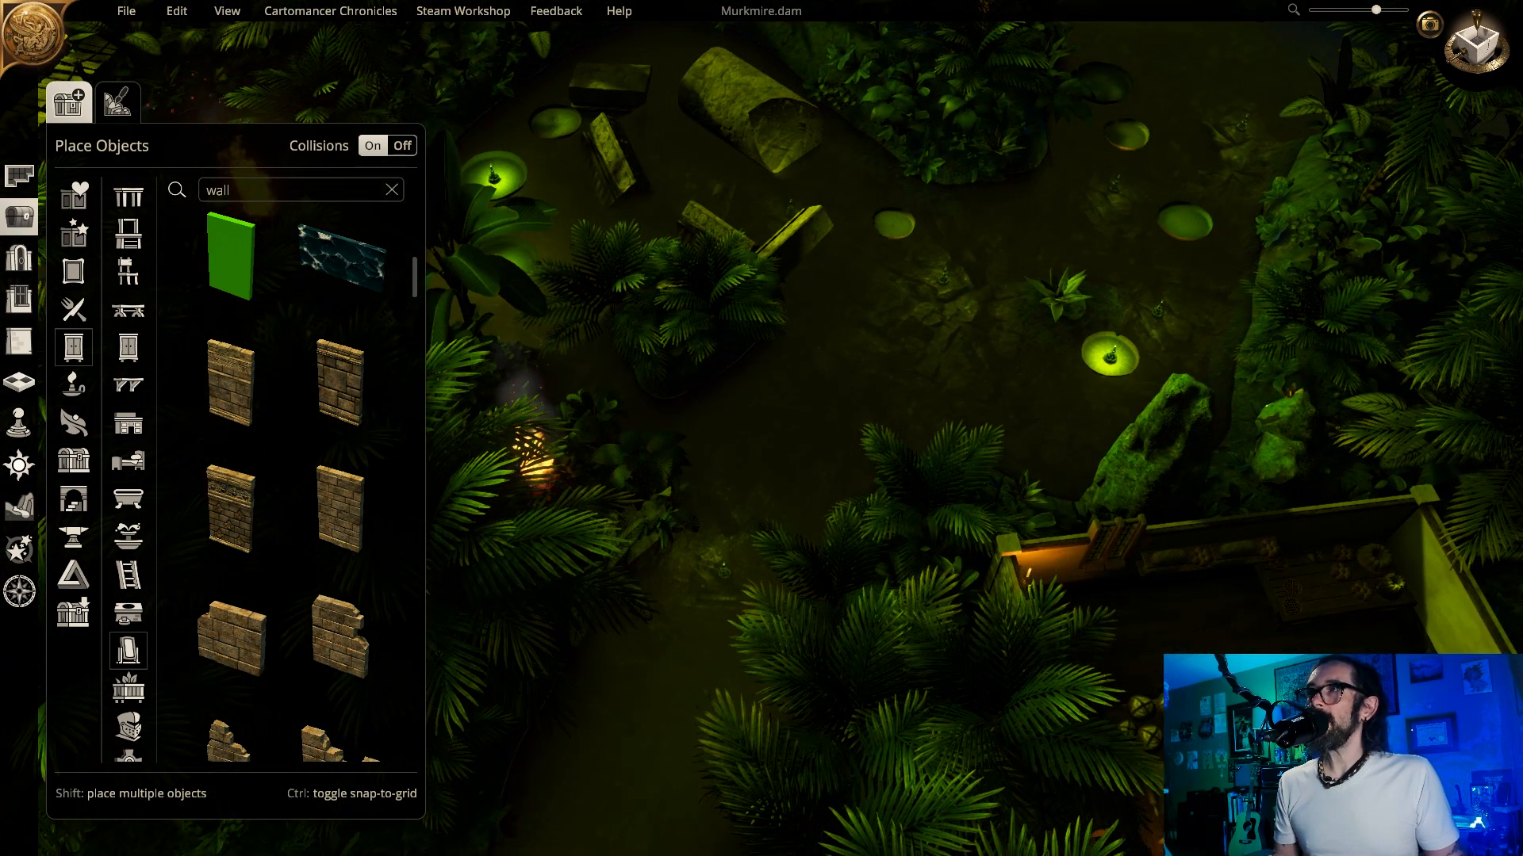
click(1471, 65)
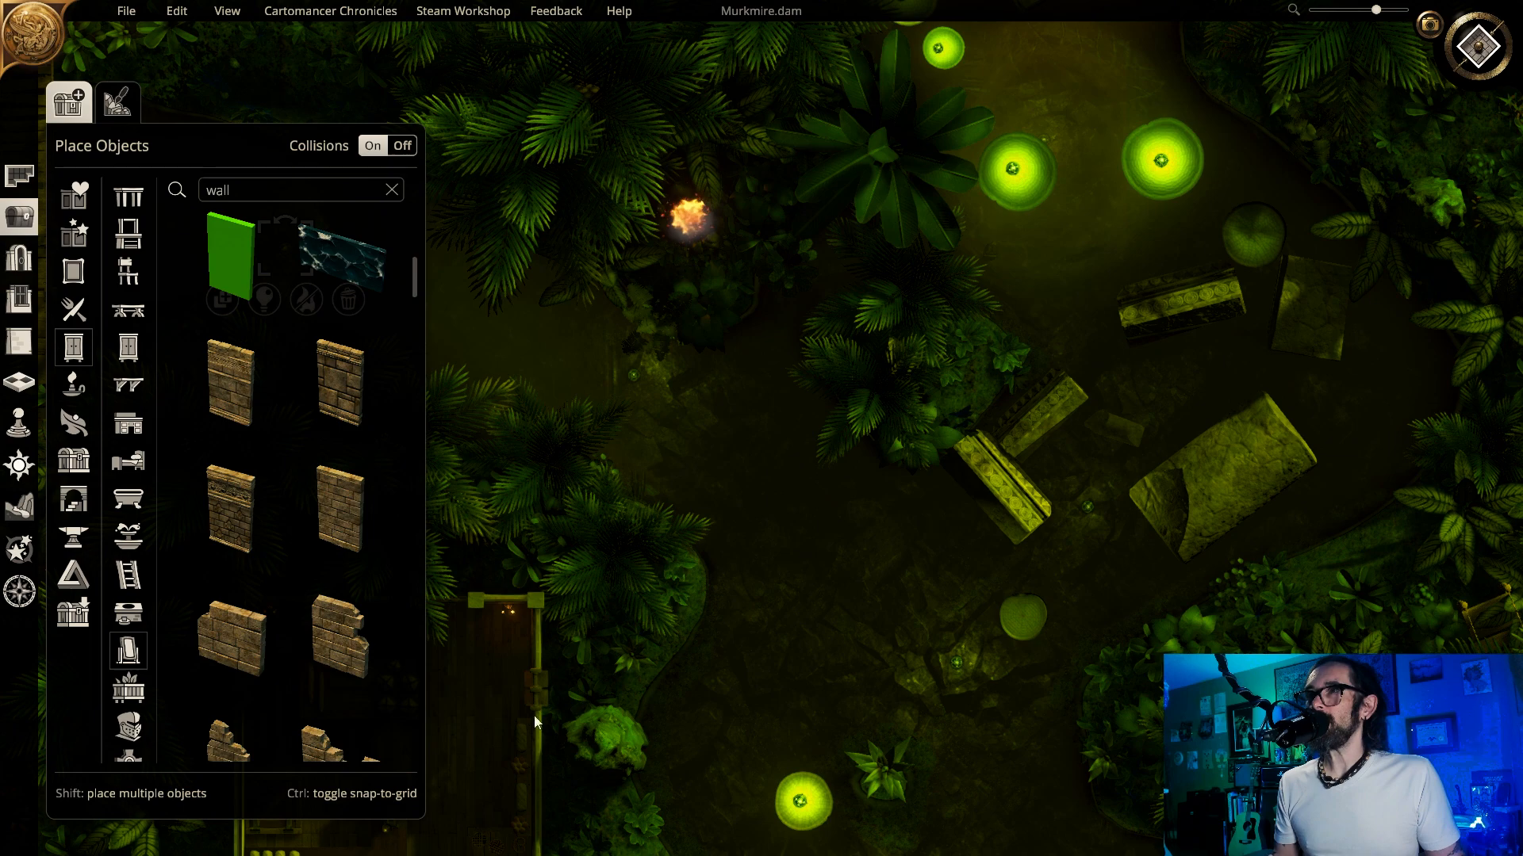
scroll(800, 524, down, 8)
key(s)
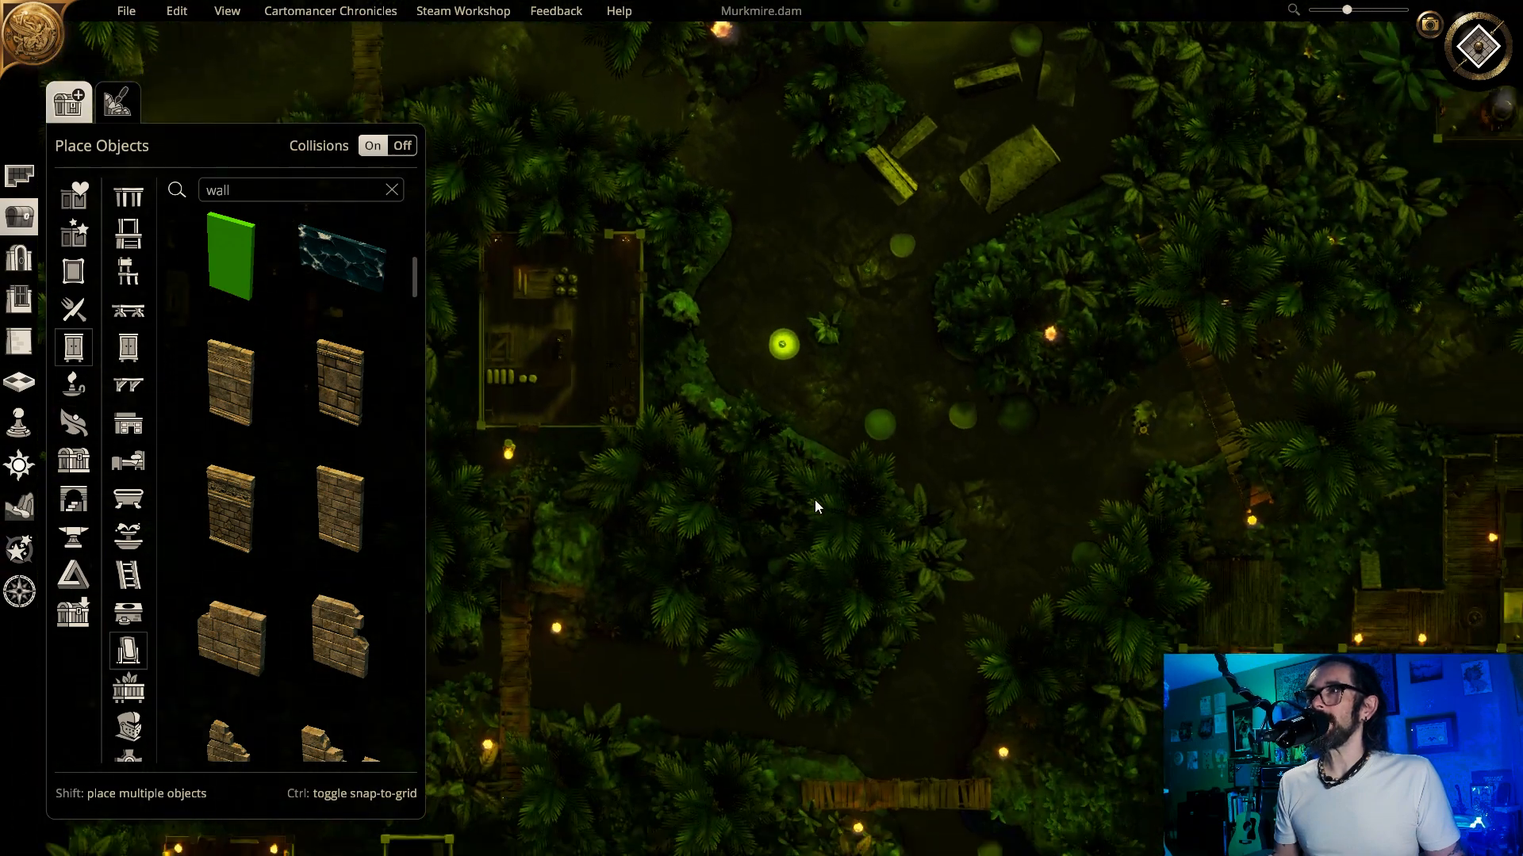
key(s)
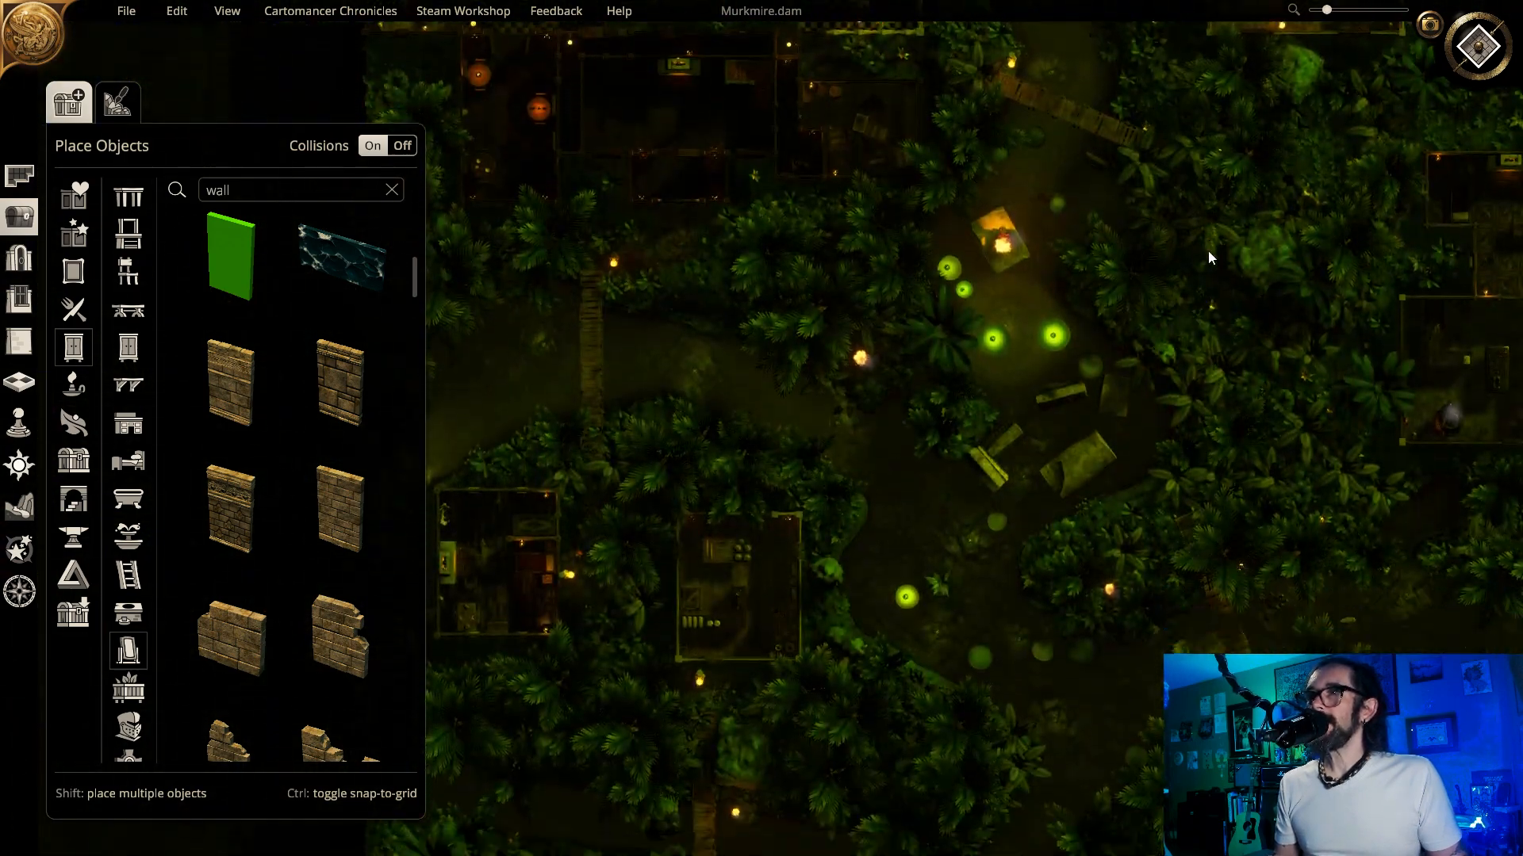
key(s)
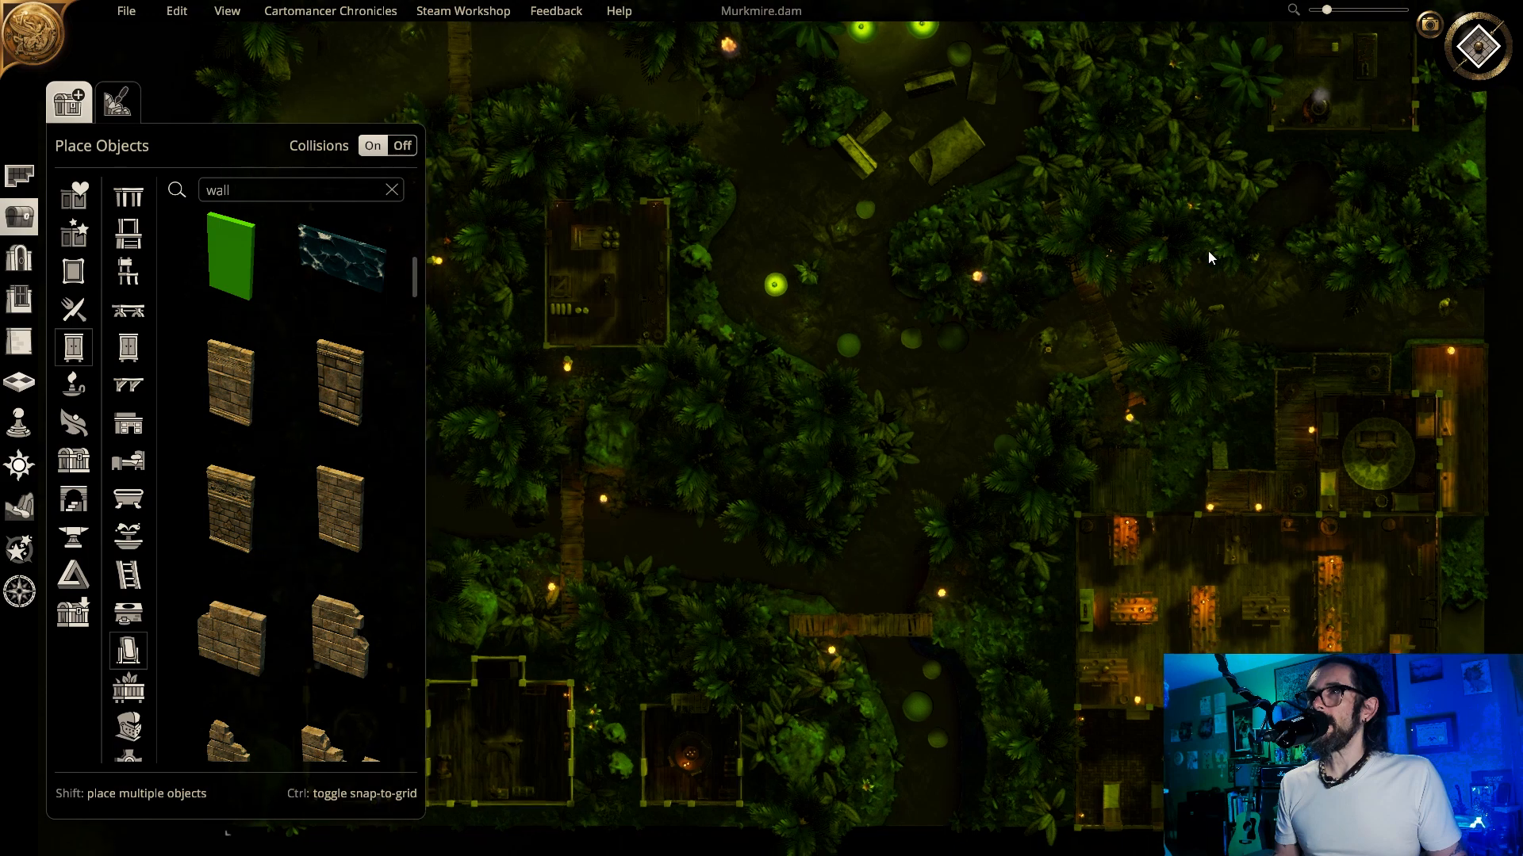
key(a)
key(w)
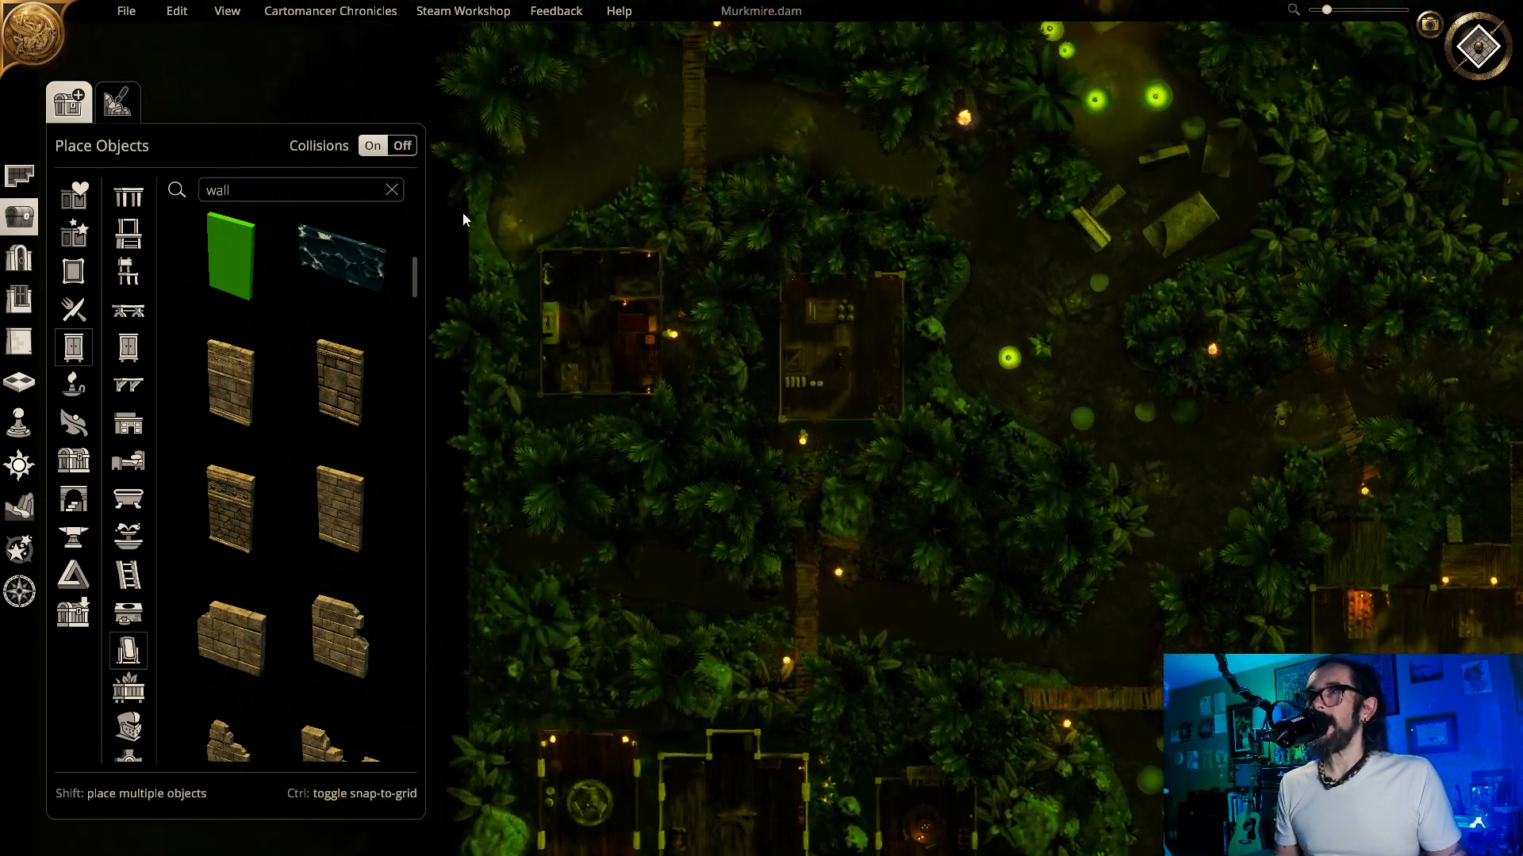
- Examine the large multi-room building around the planted courtyard and the river crossings near it from above
key(w)
key(d)
key(q)
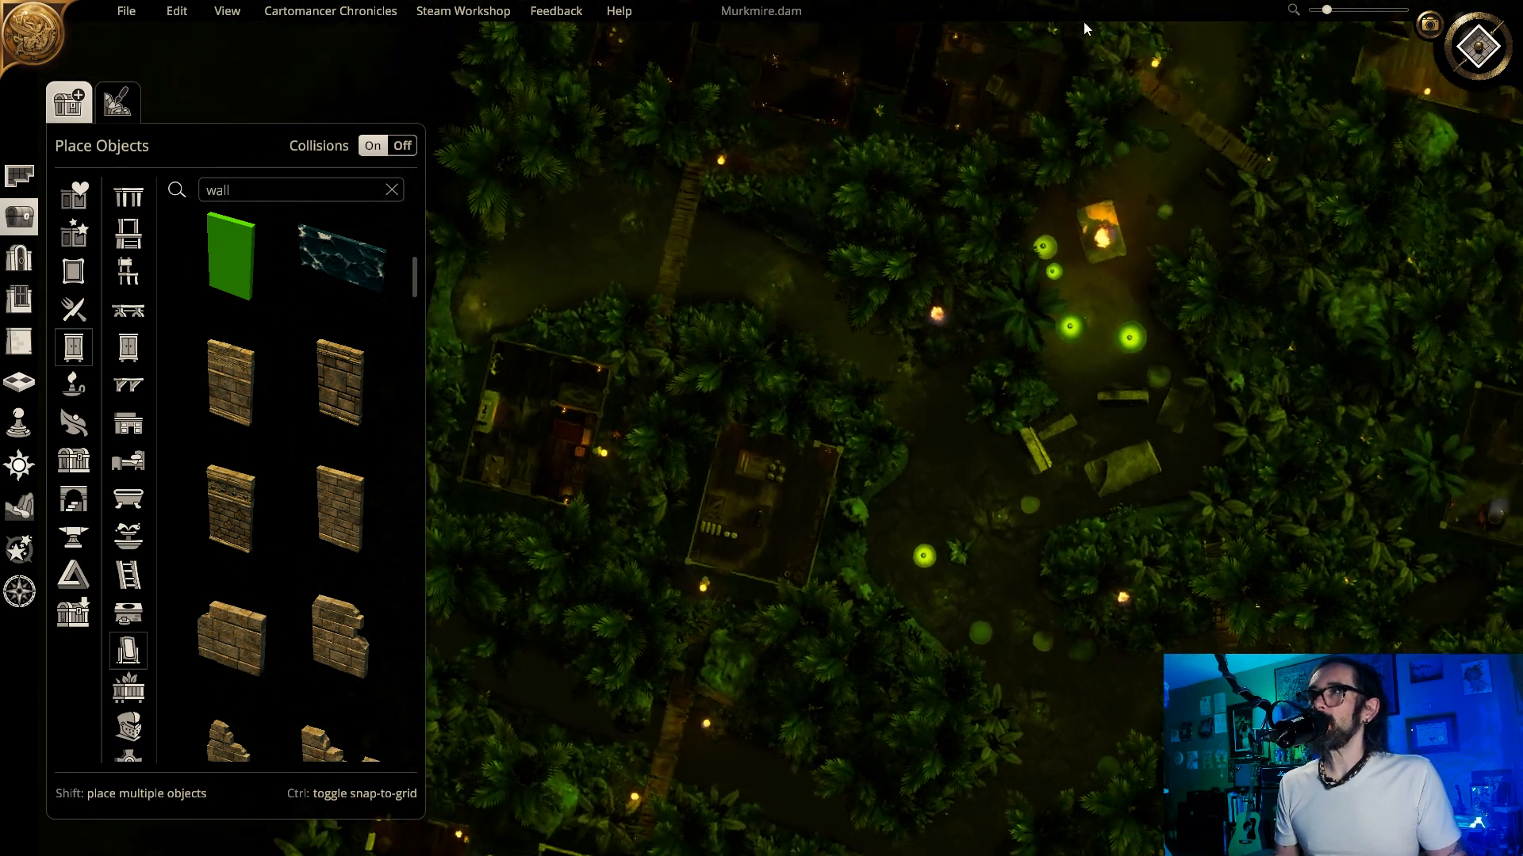
key(d)
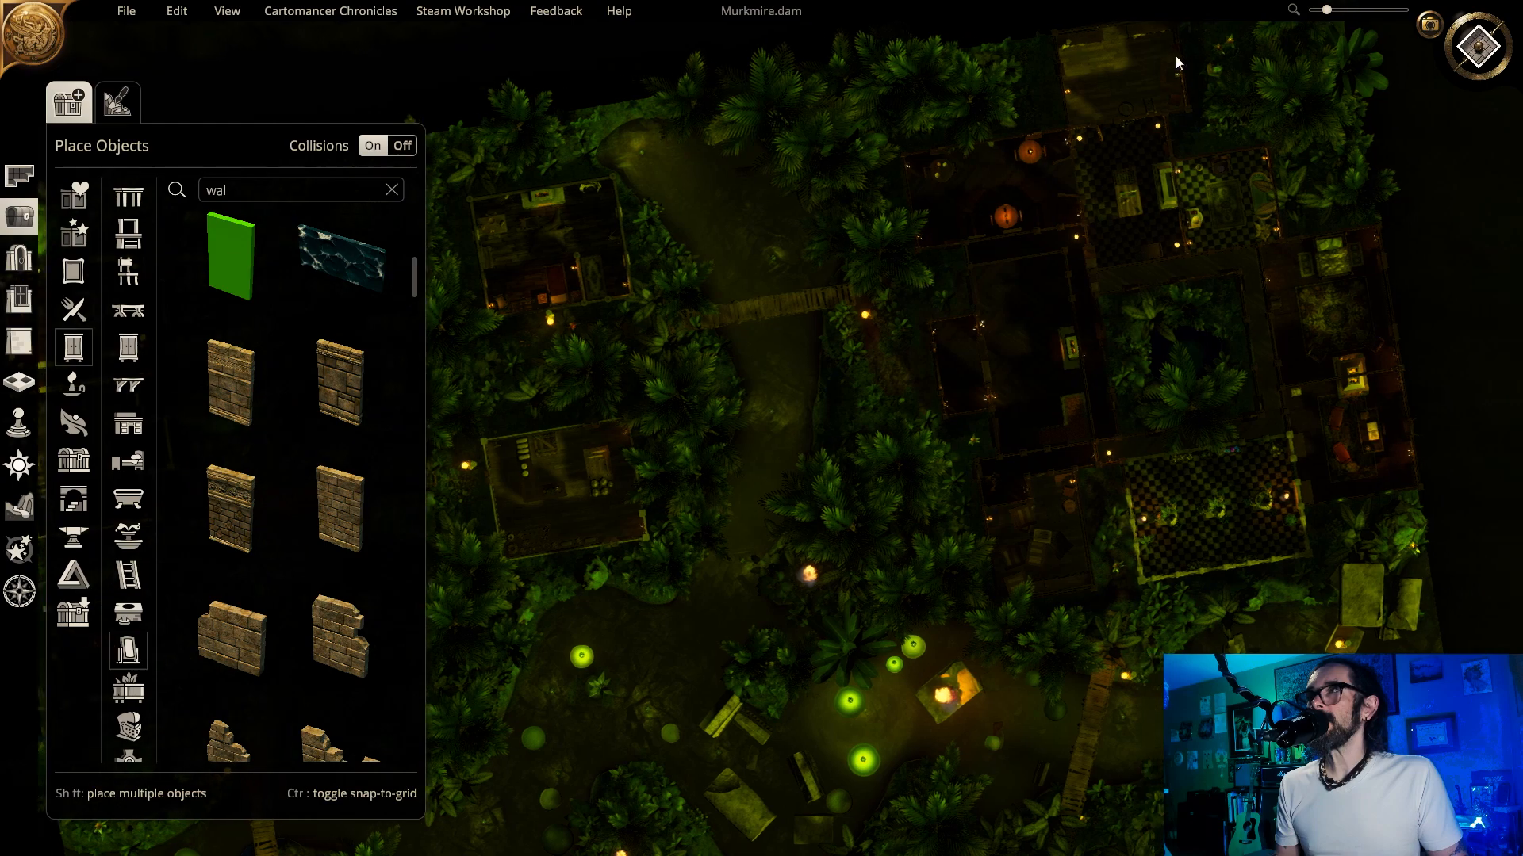
key(e)
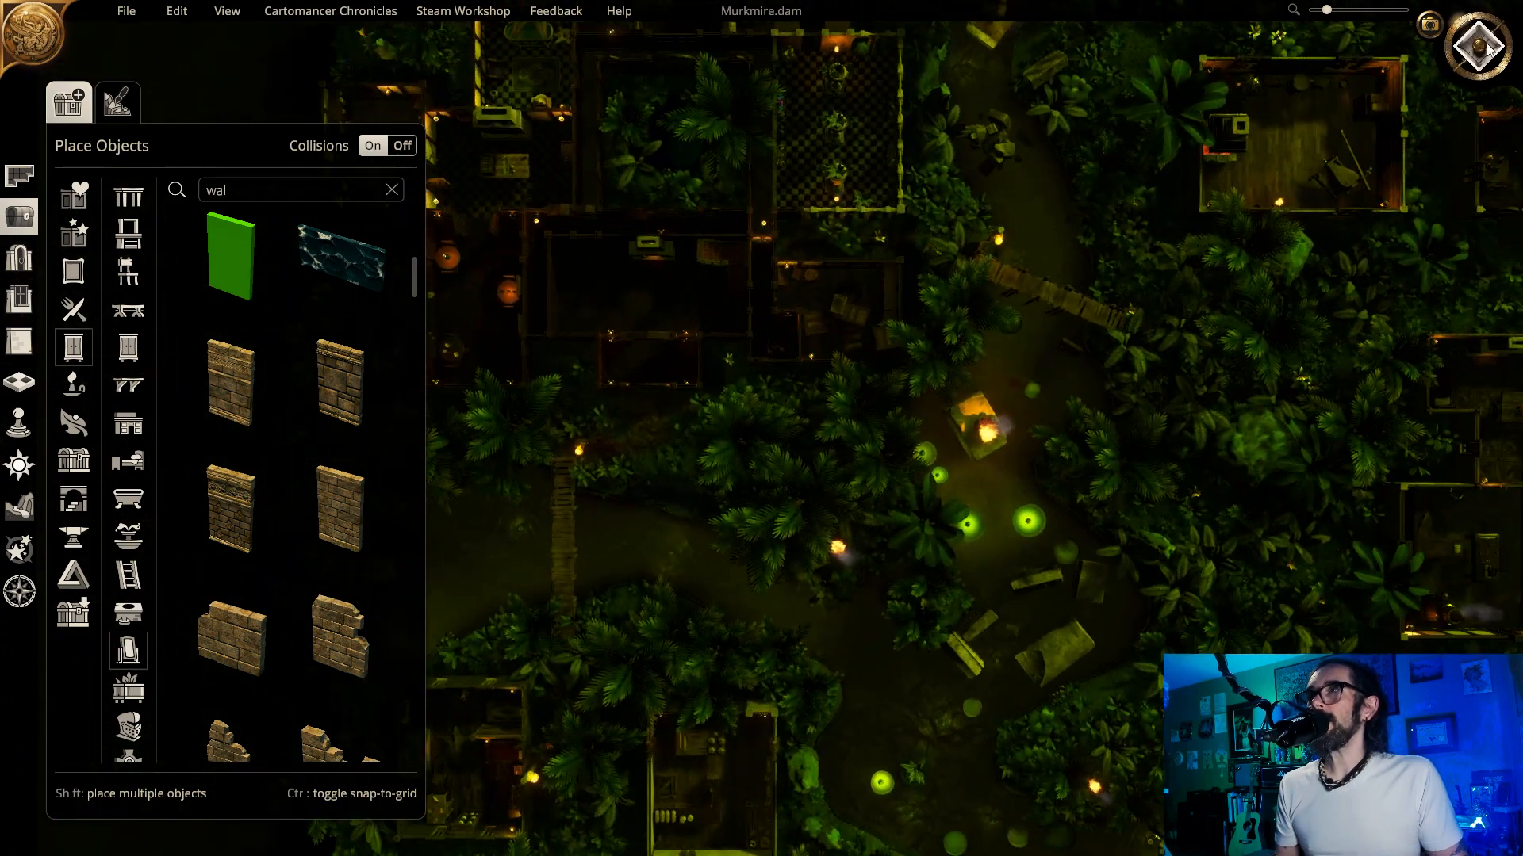
key(a)
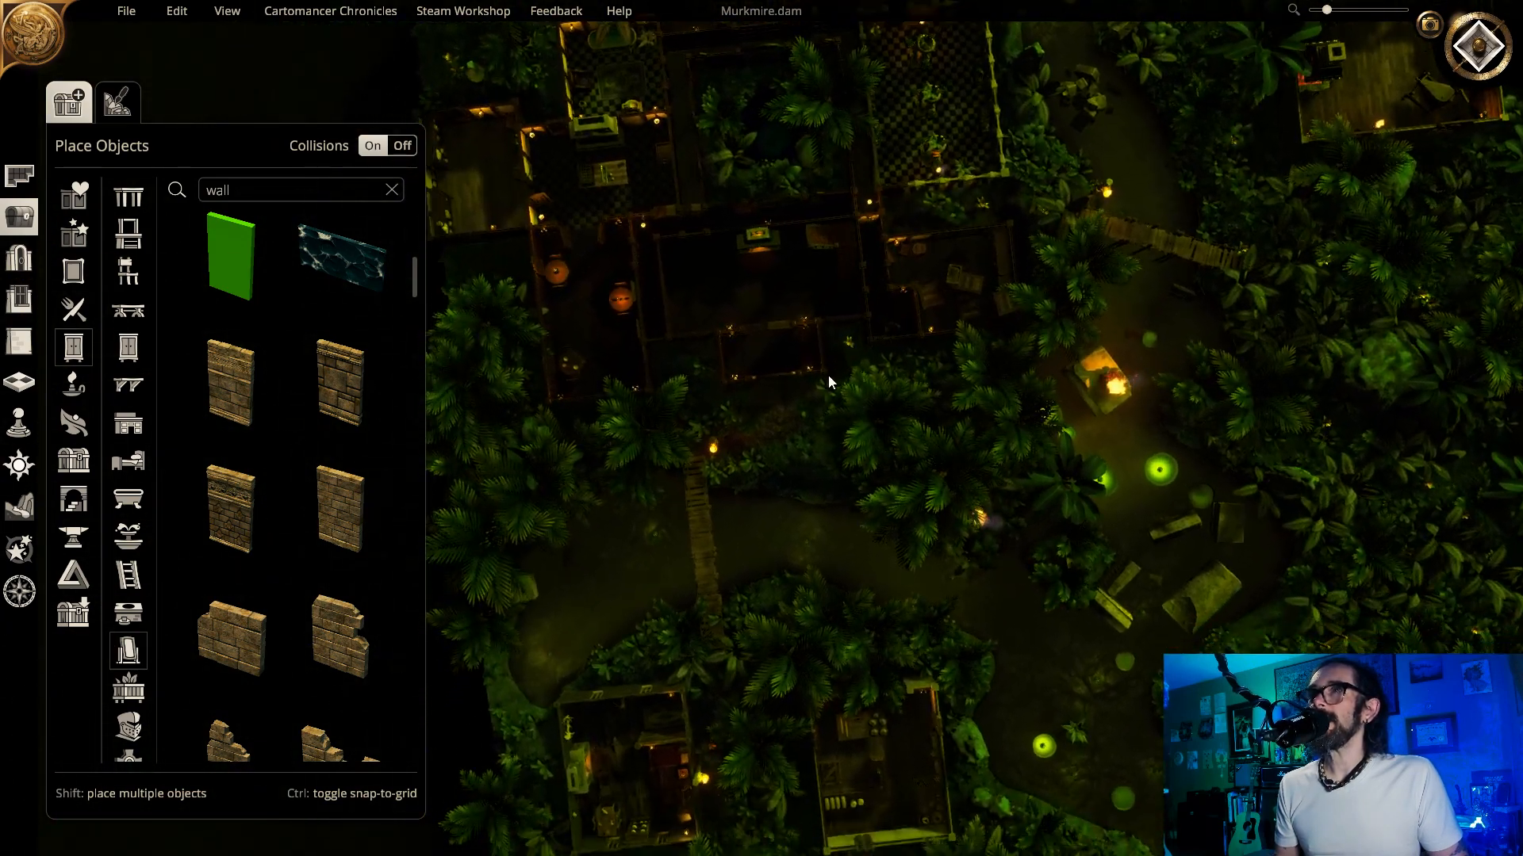
scroll(829, 373, up, 1)
key(w)
key(a)
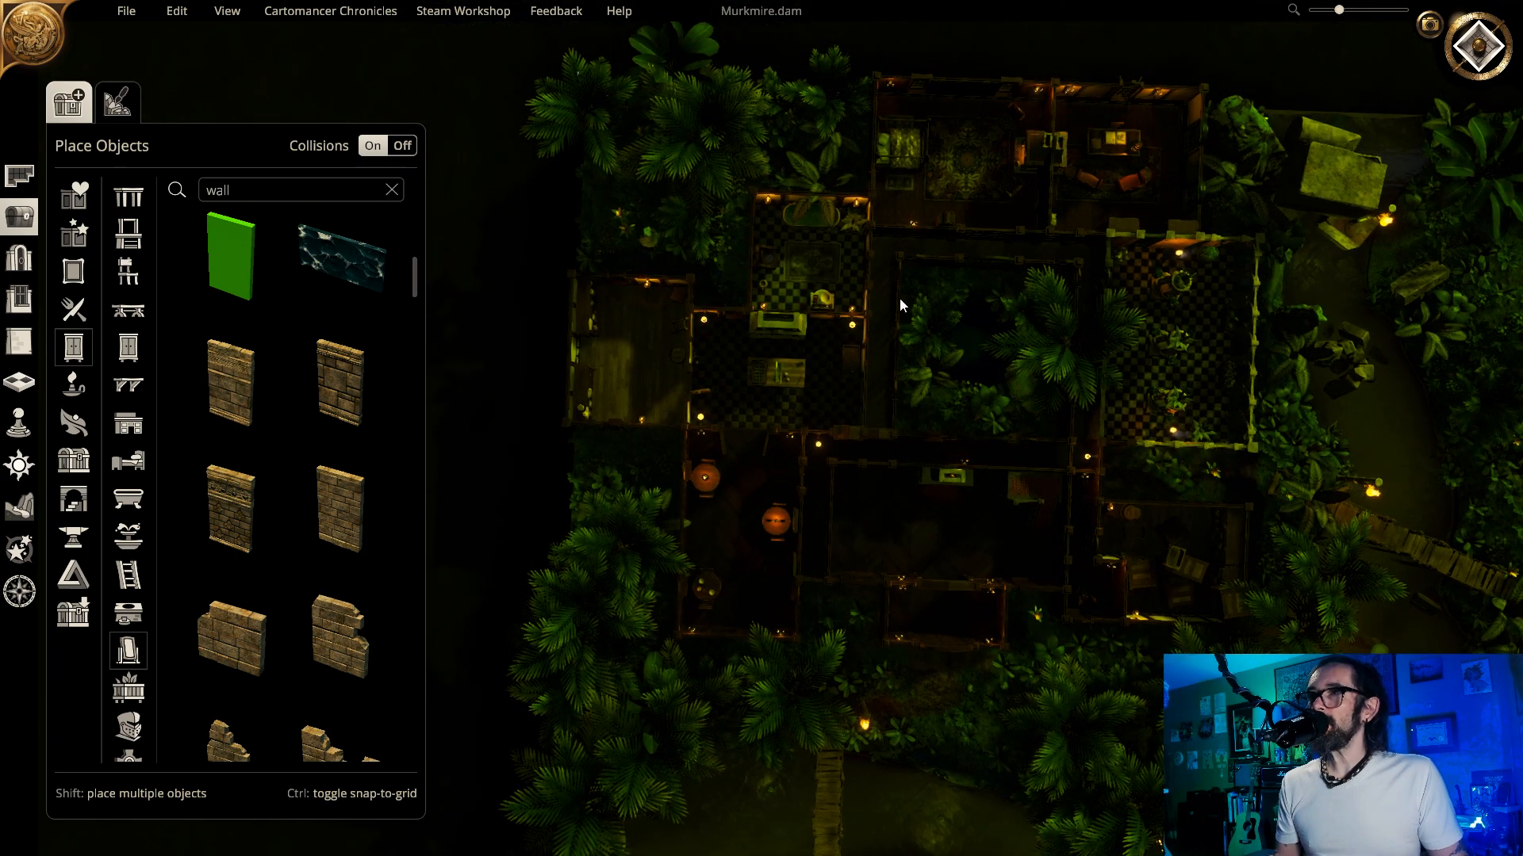
key(s)
key(d)
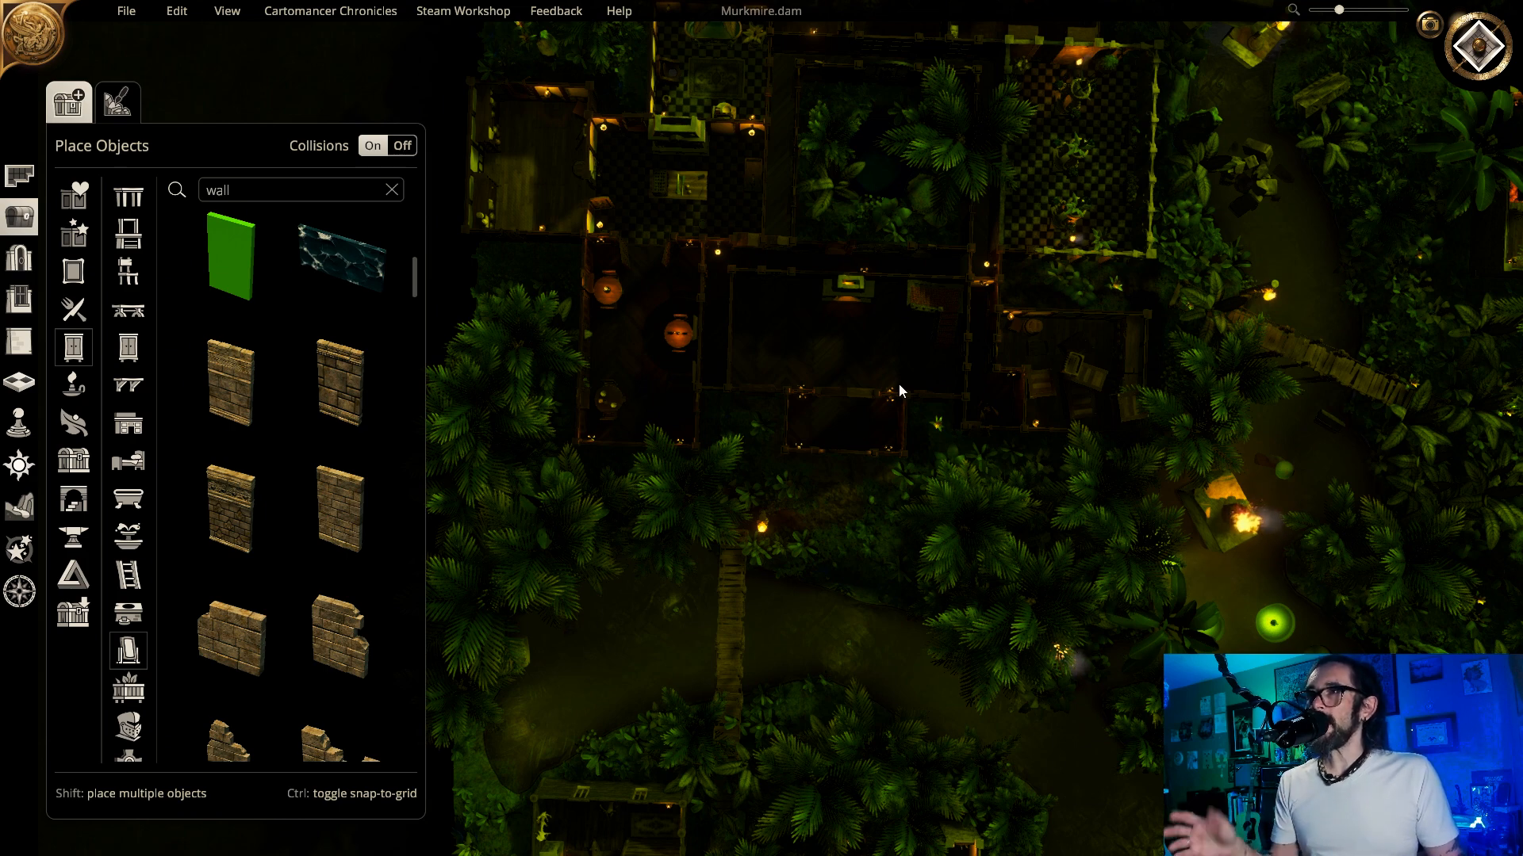
- Examine the huts along the map's edge, the connecting plank bridges and the fallen columns in the lagoon from above
key(s)
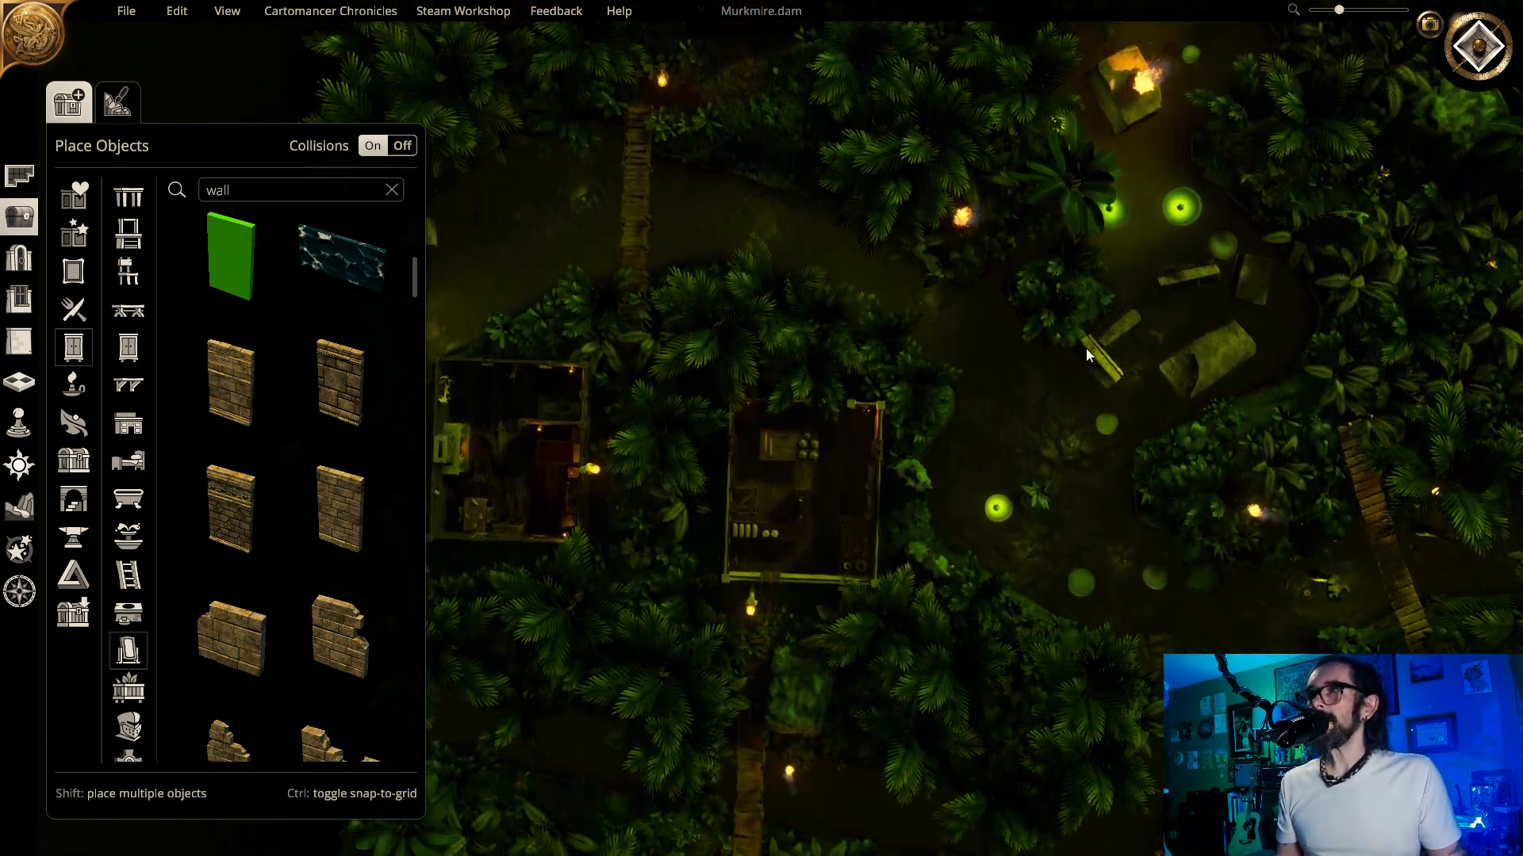
key(s)
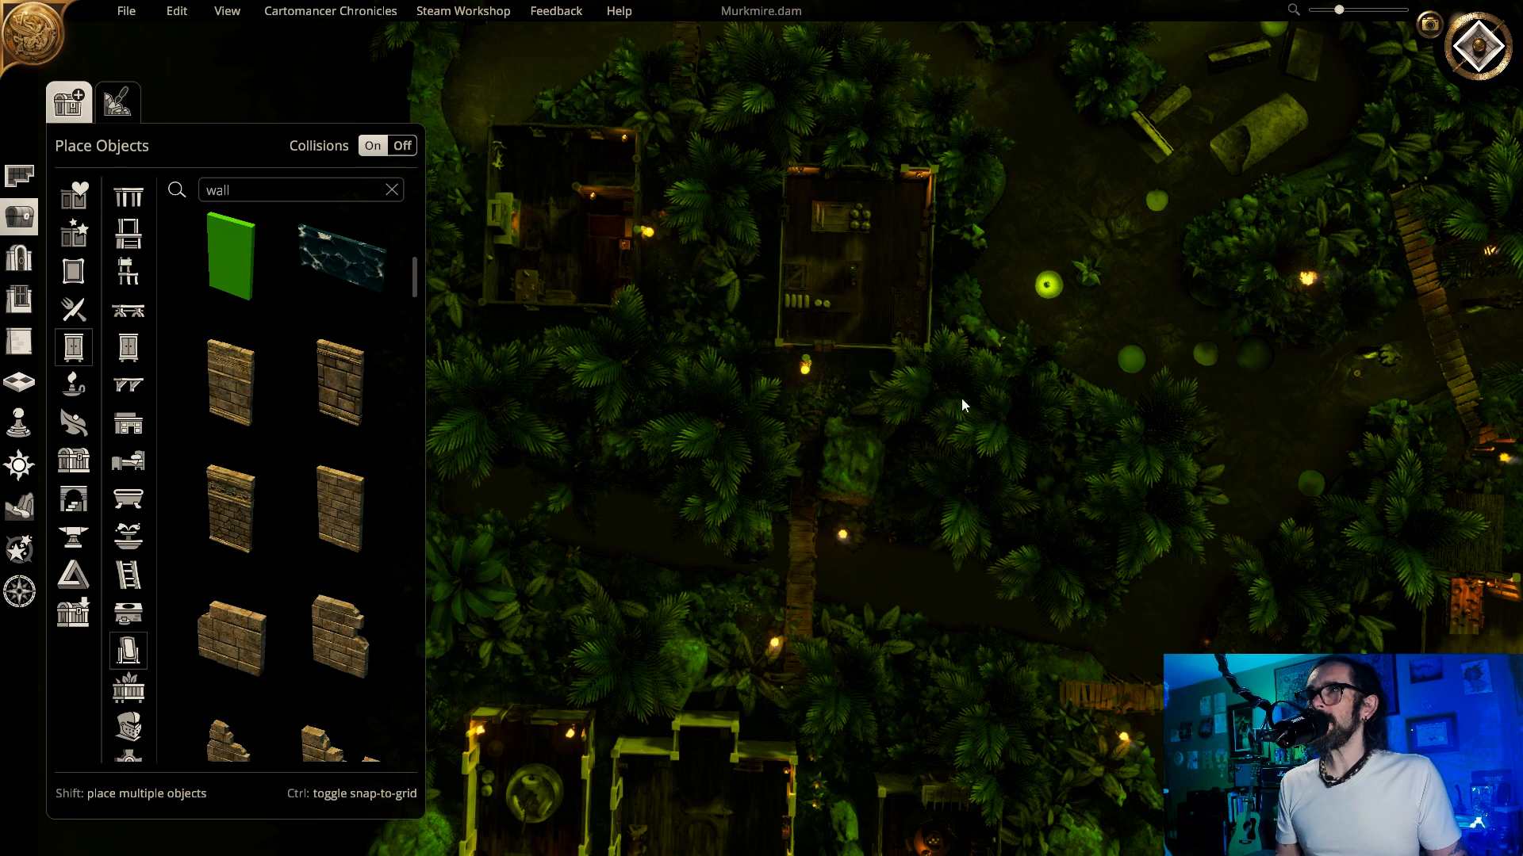
key(a)
key(a)
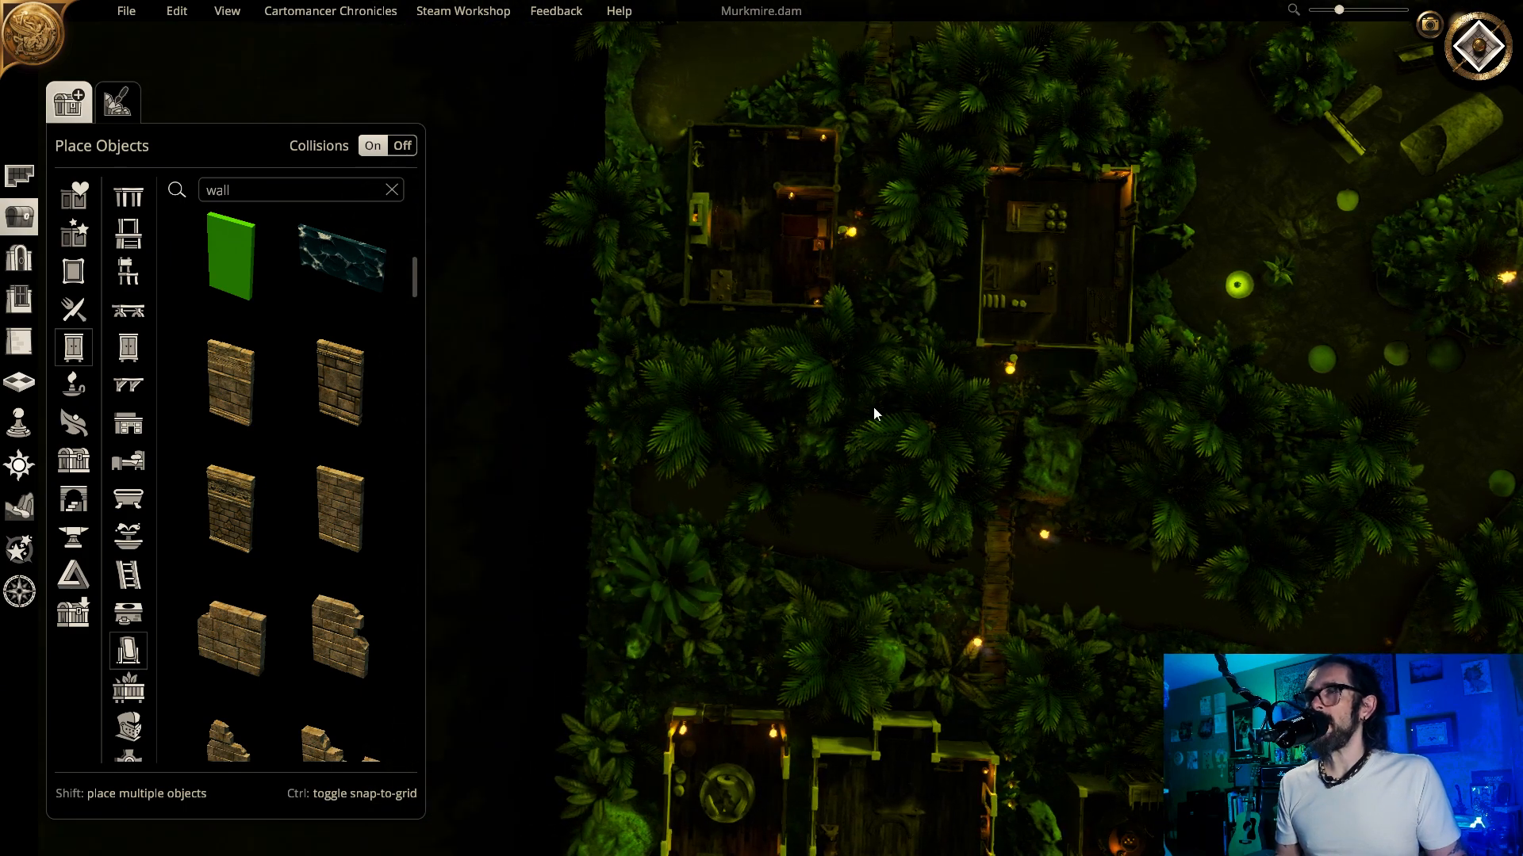
key(d)
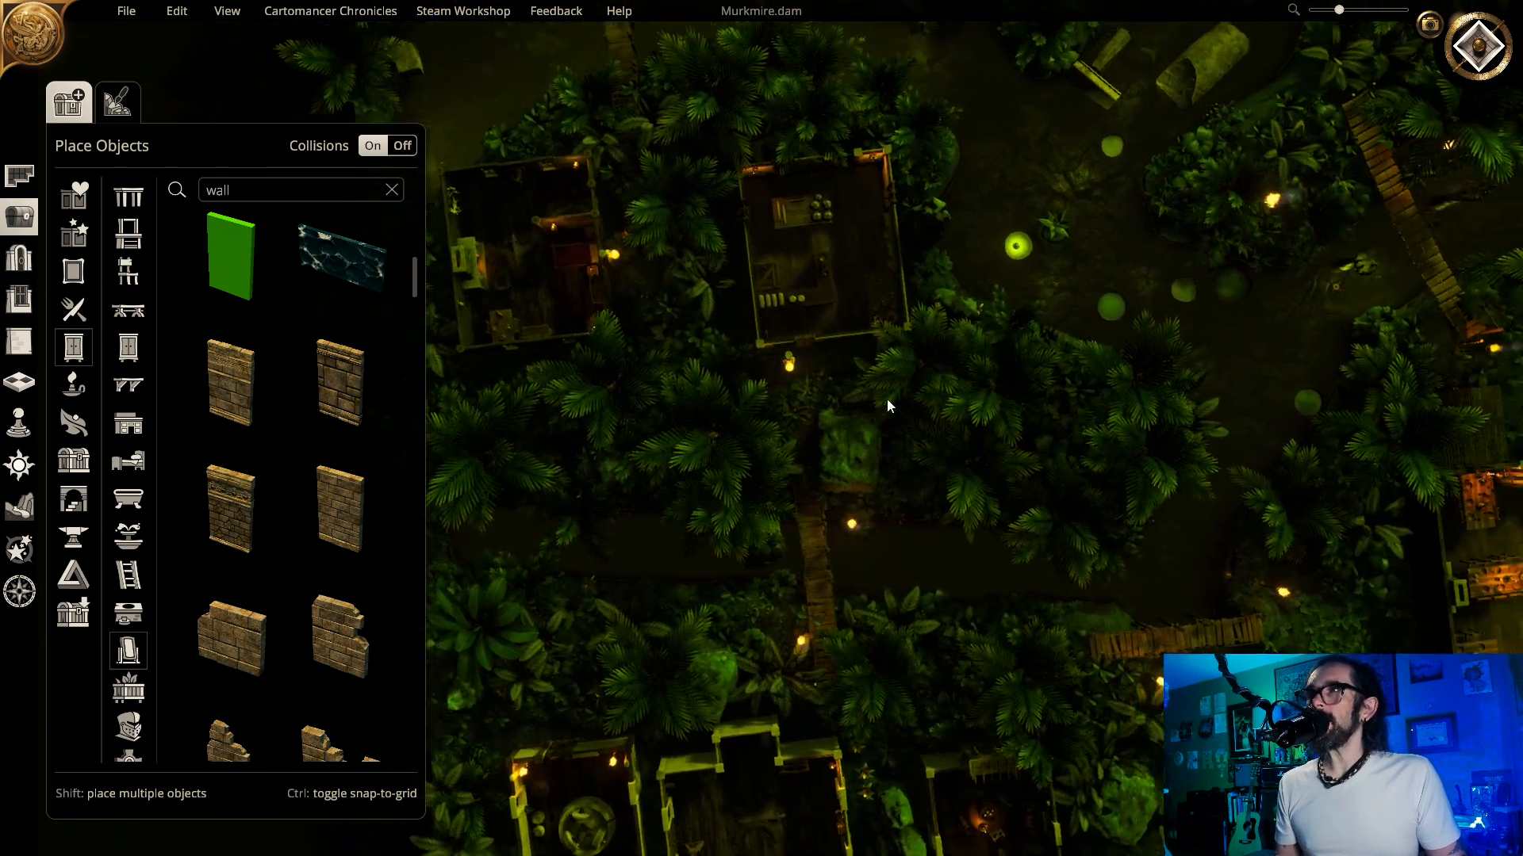
key(w)
scroll(894, 382, up, 3)
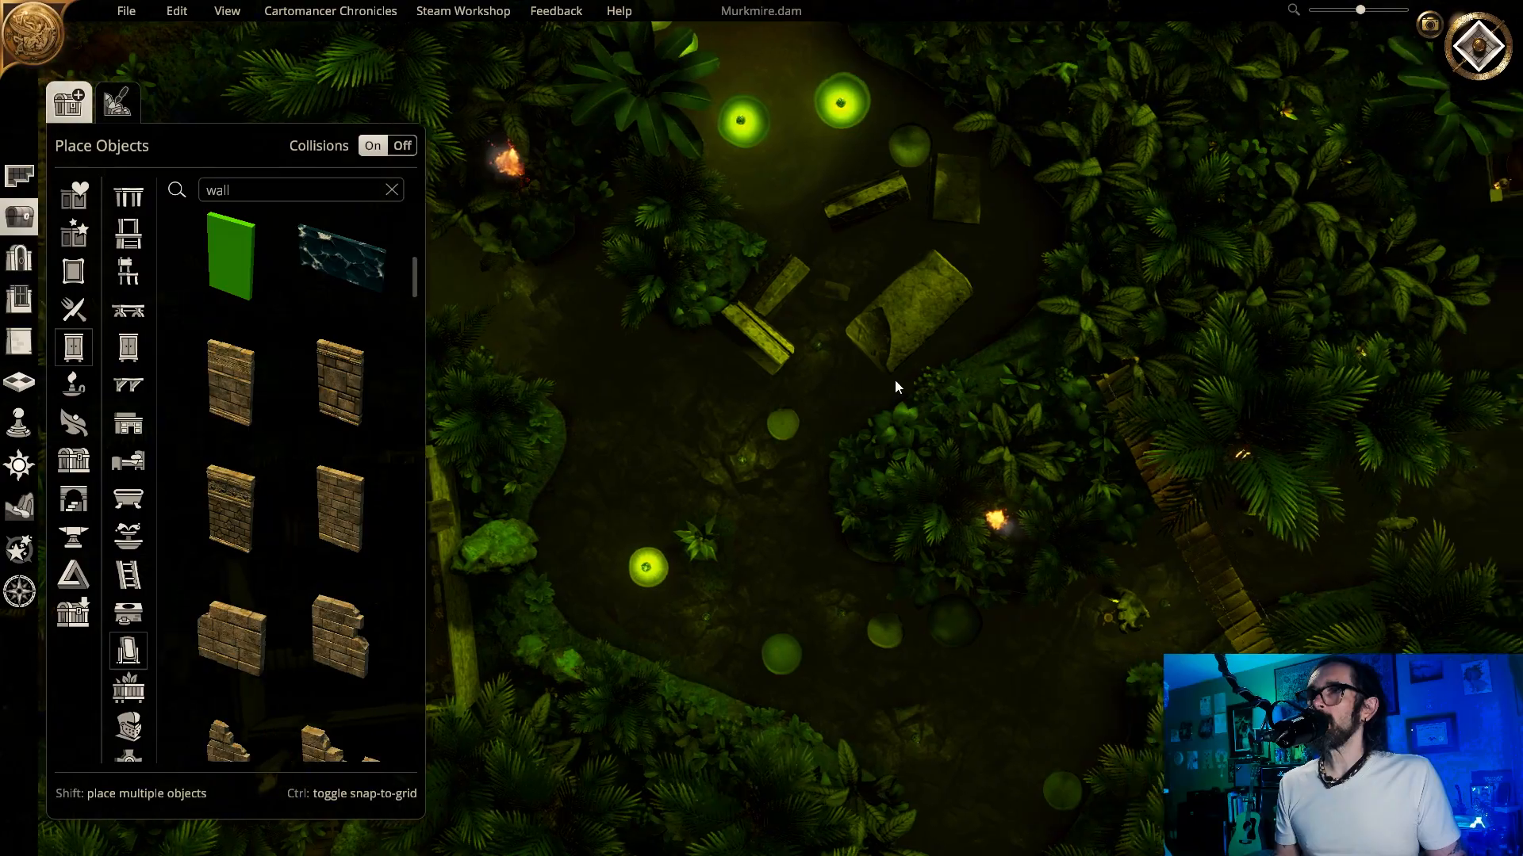
- Examine the tavern, the surrounding jungle and huts, and the lagoon with its fallen columns and fire altar from overhead and angled views
key(d)
key(s)
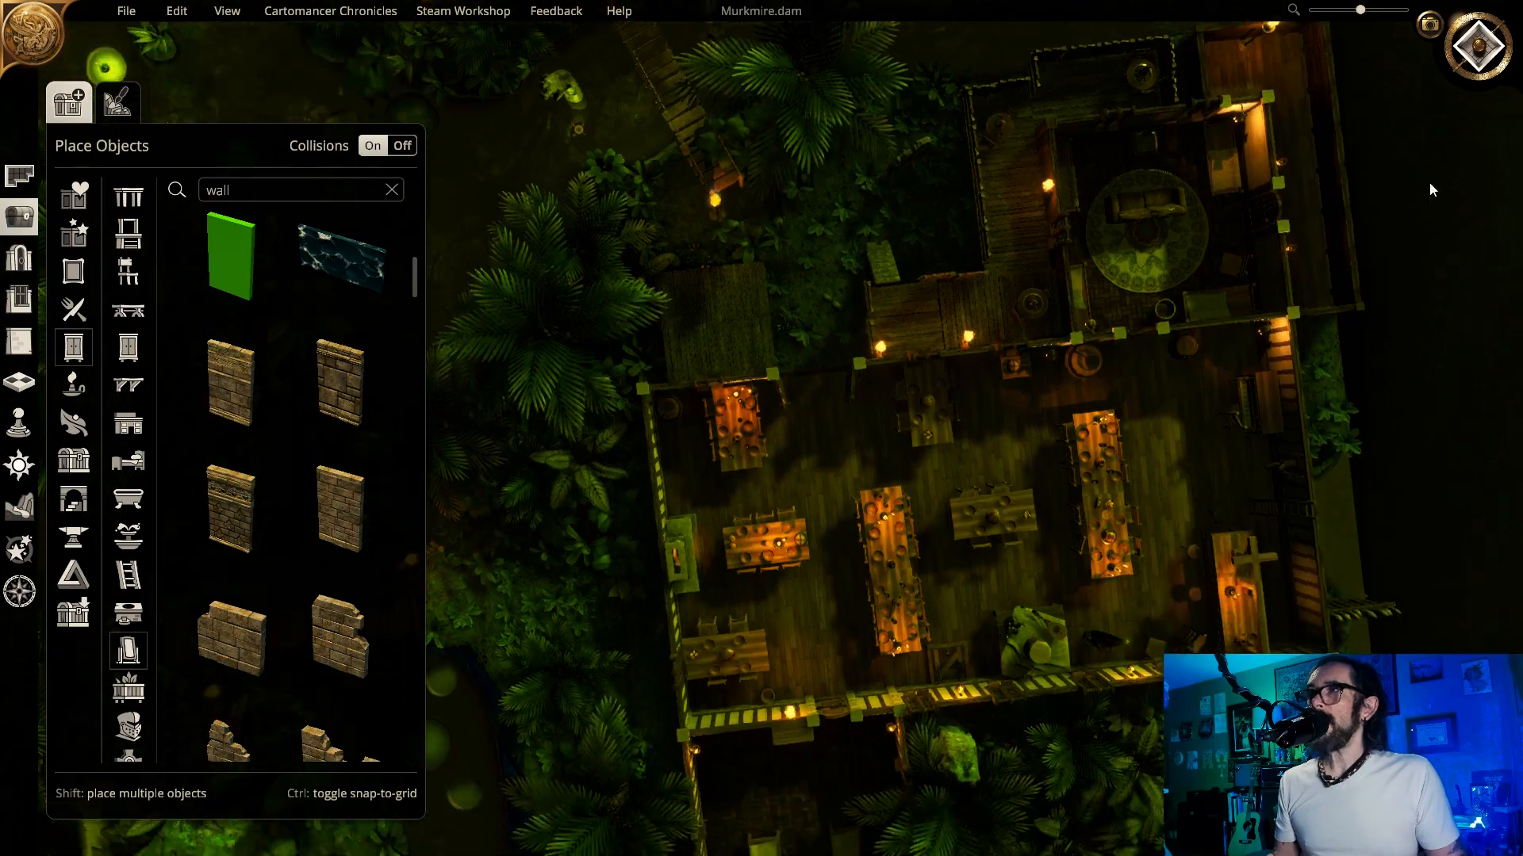
key(w)
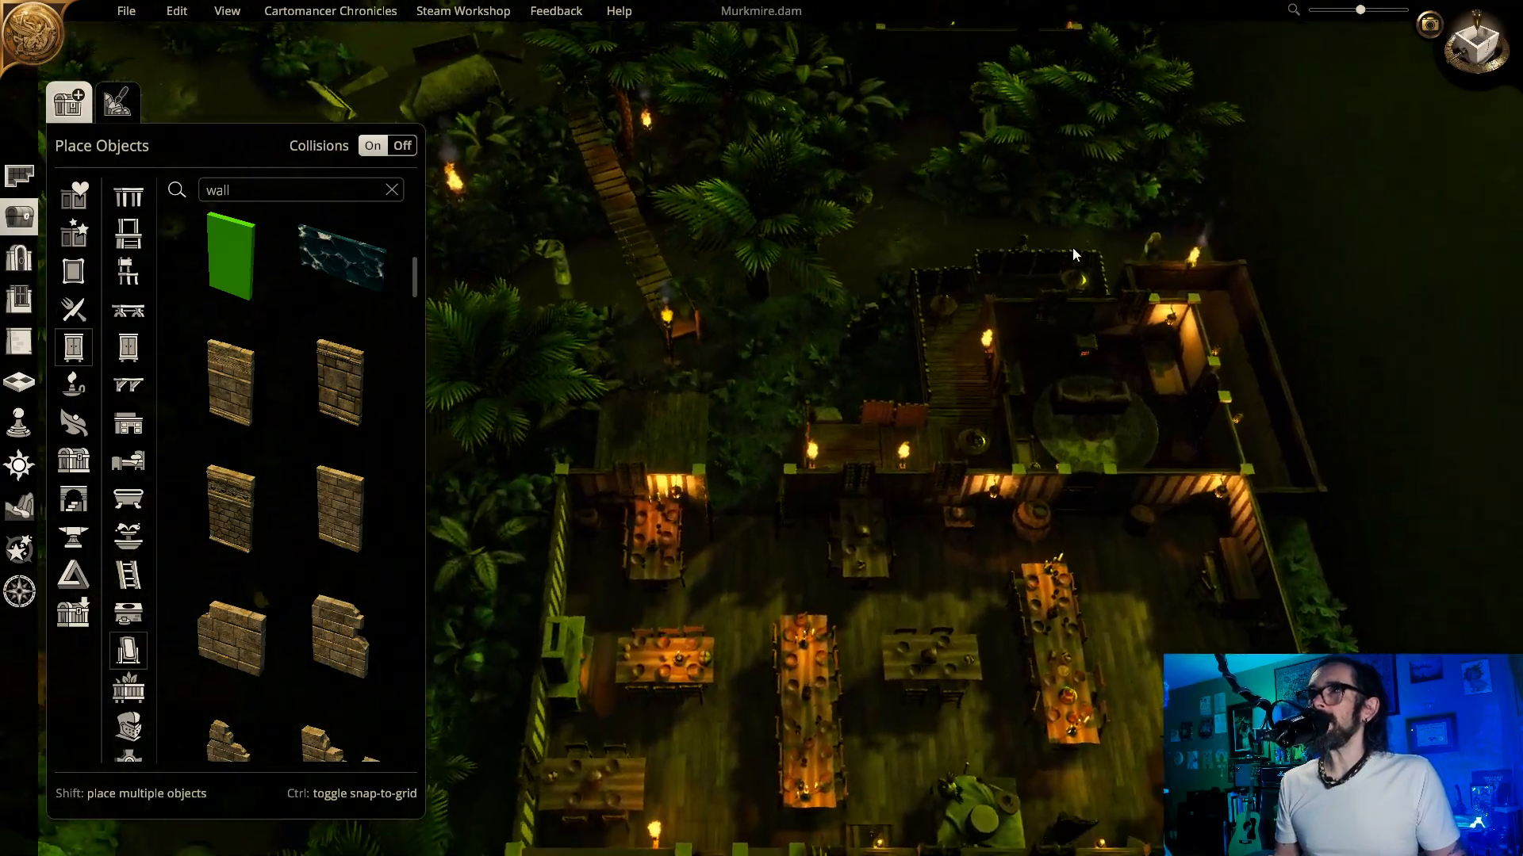
key(d)
key(q)
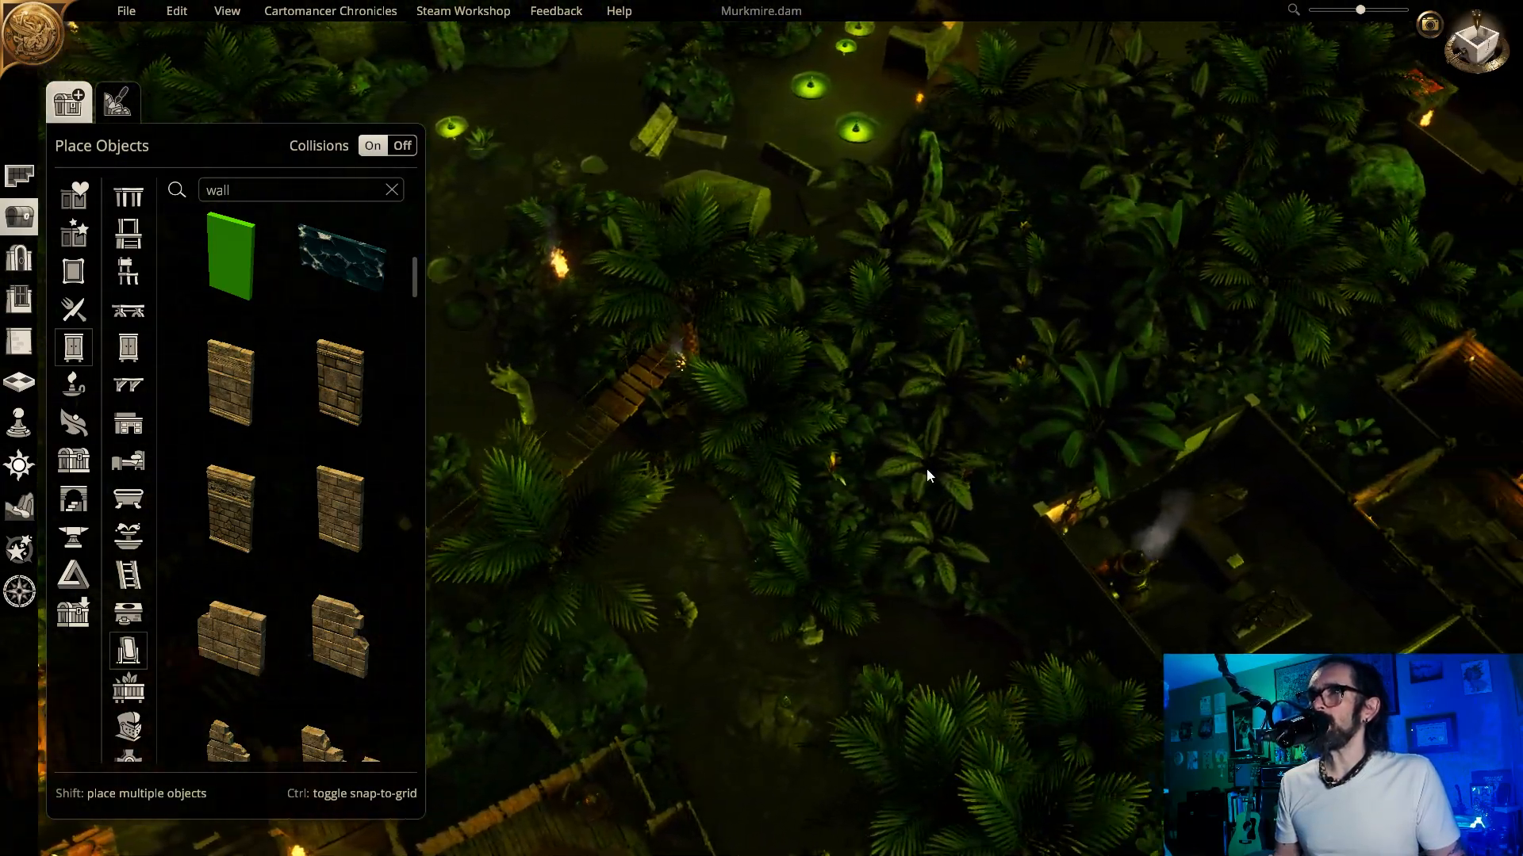
key(d)
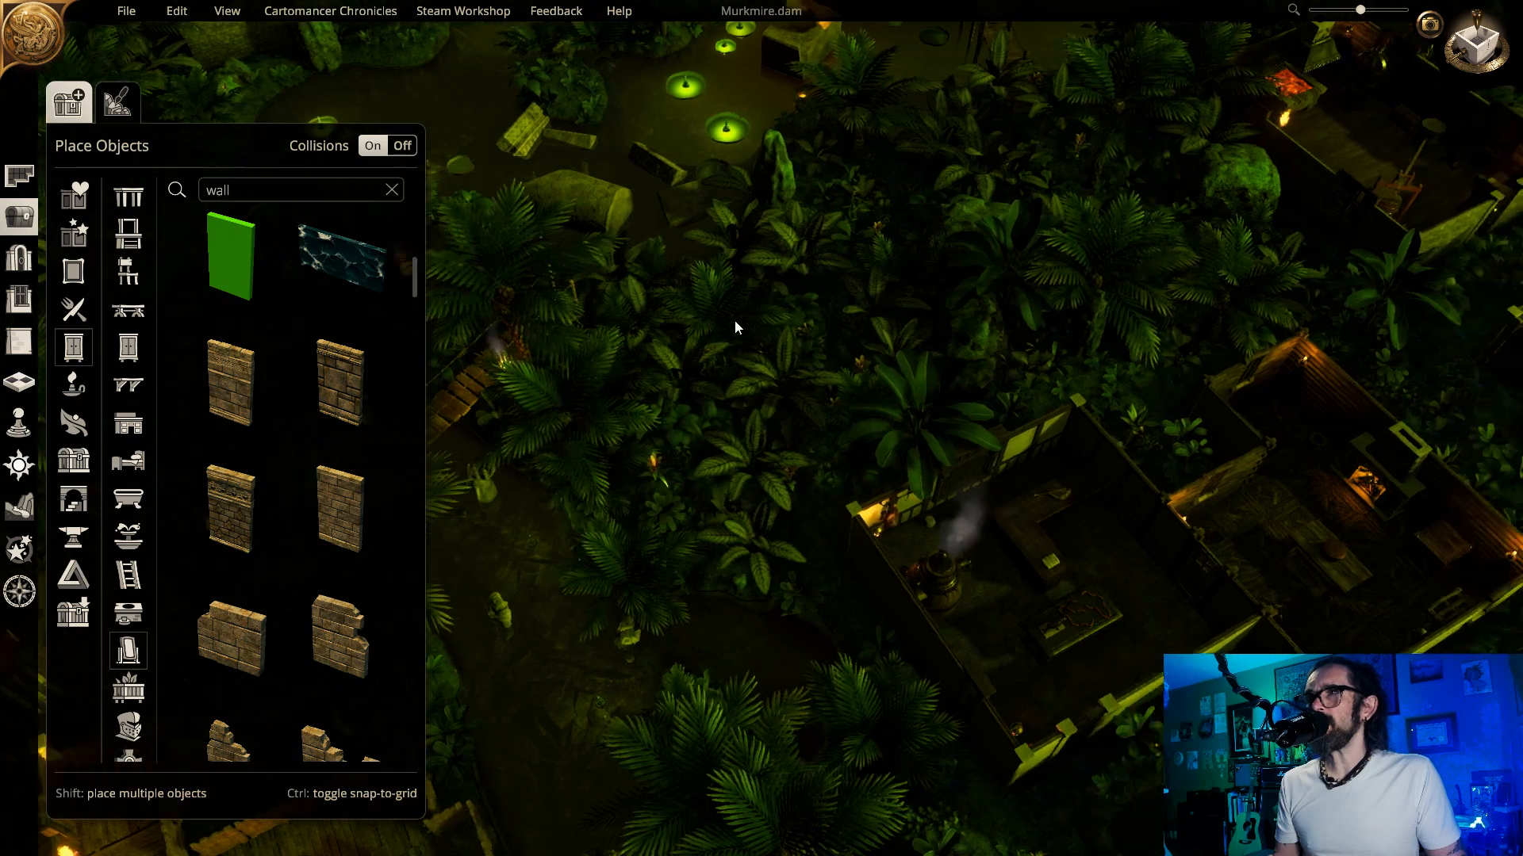
key(w)
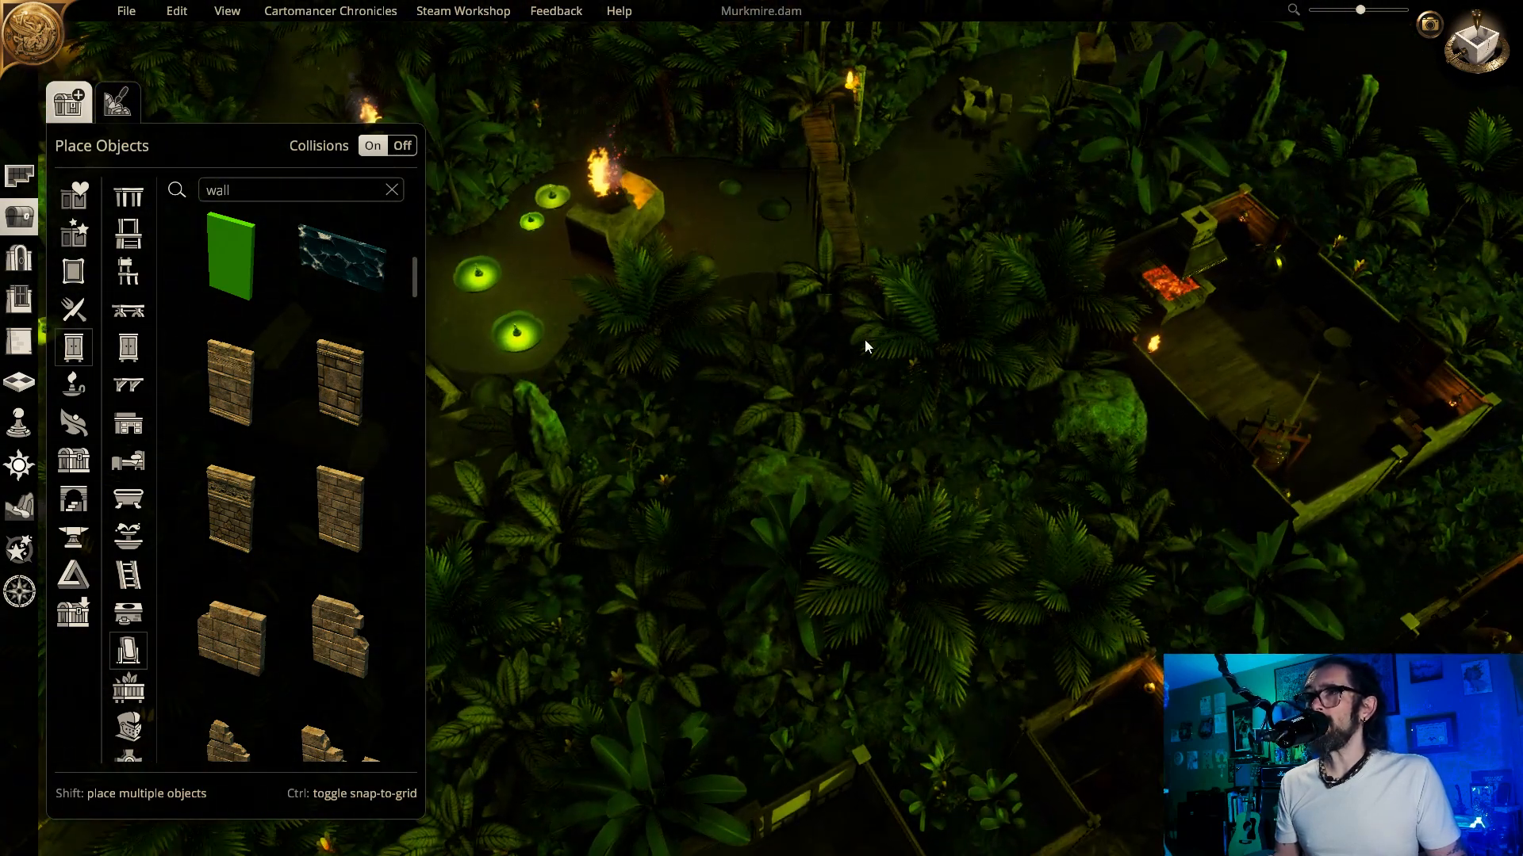
key(s)
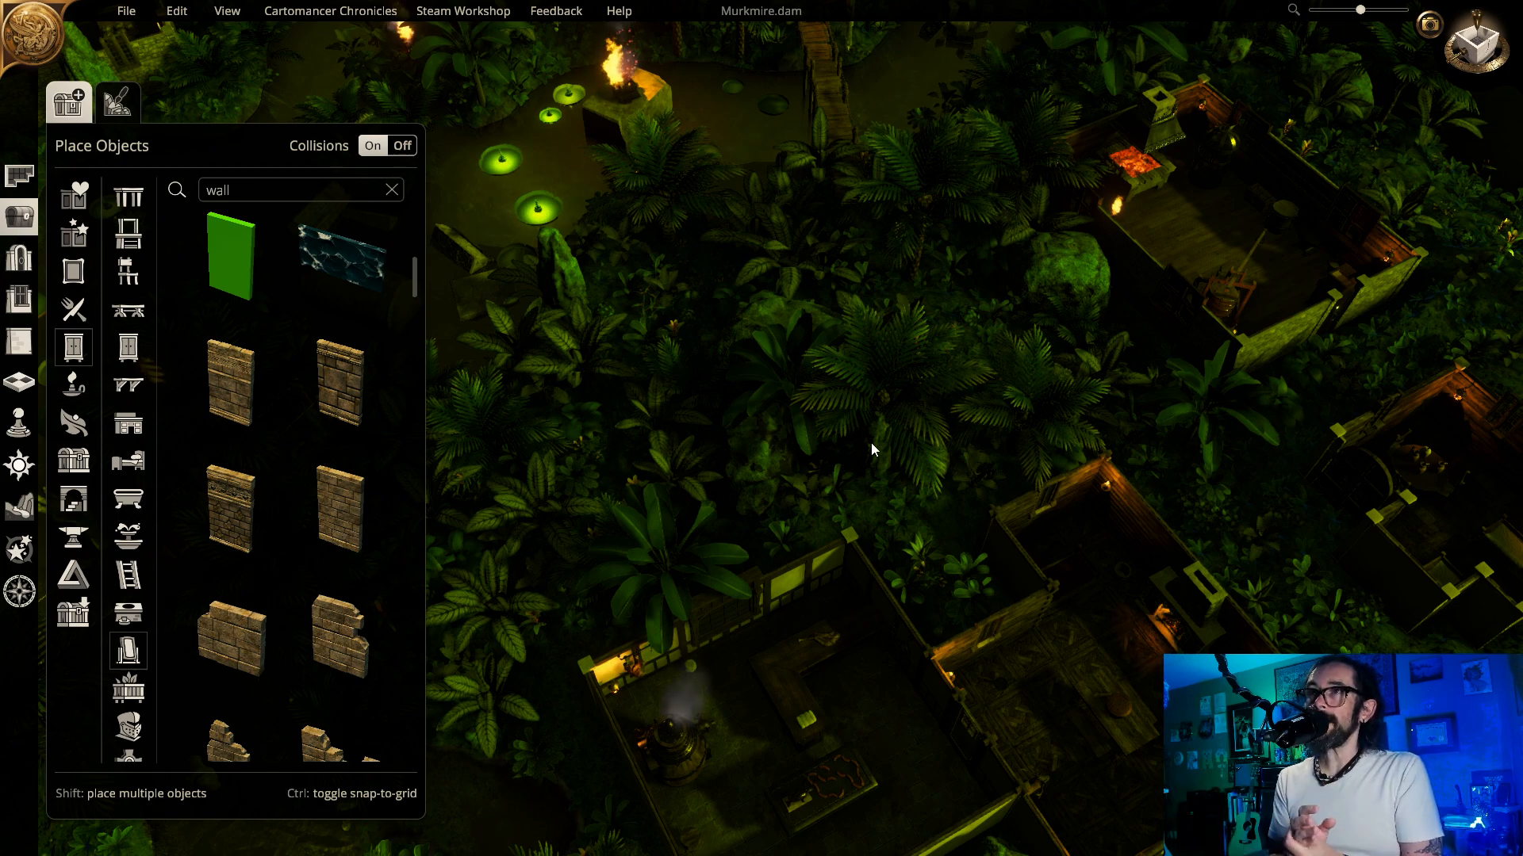
key(a)
key(w)
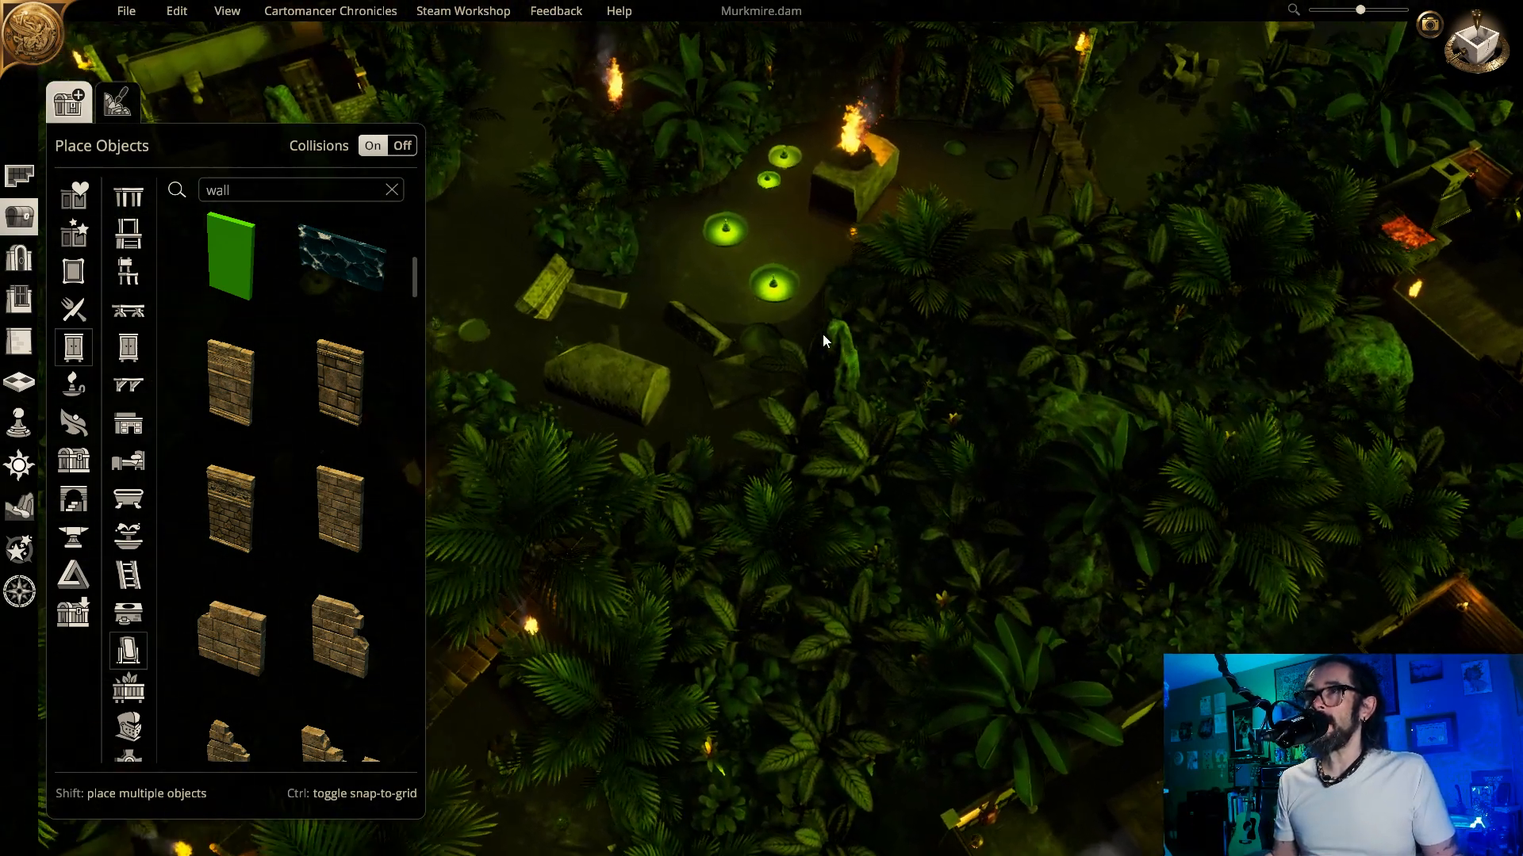
key(a)
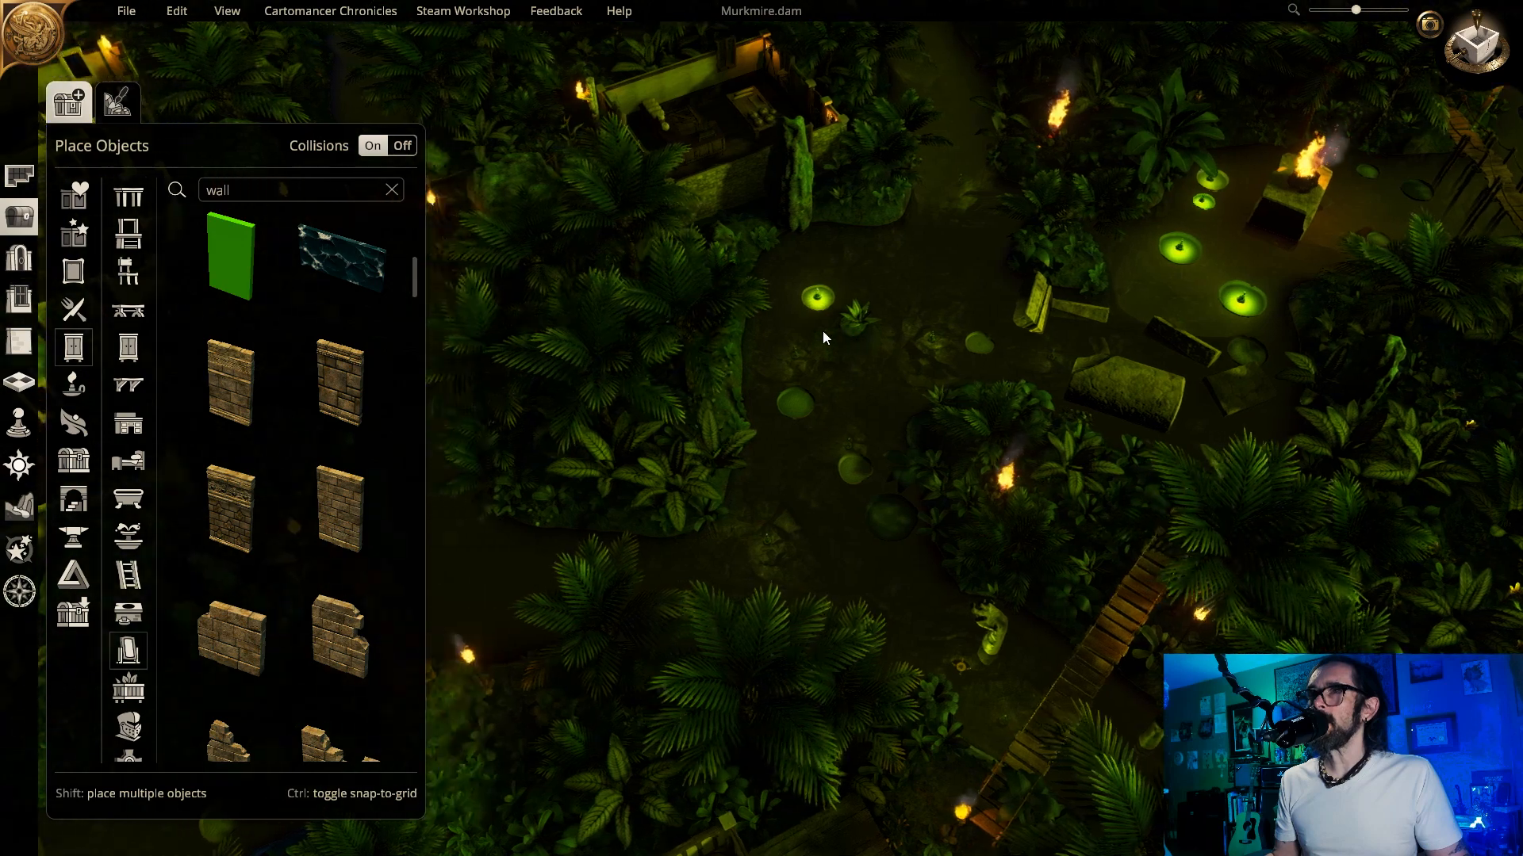
key(a)
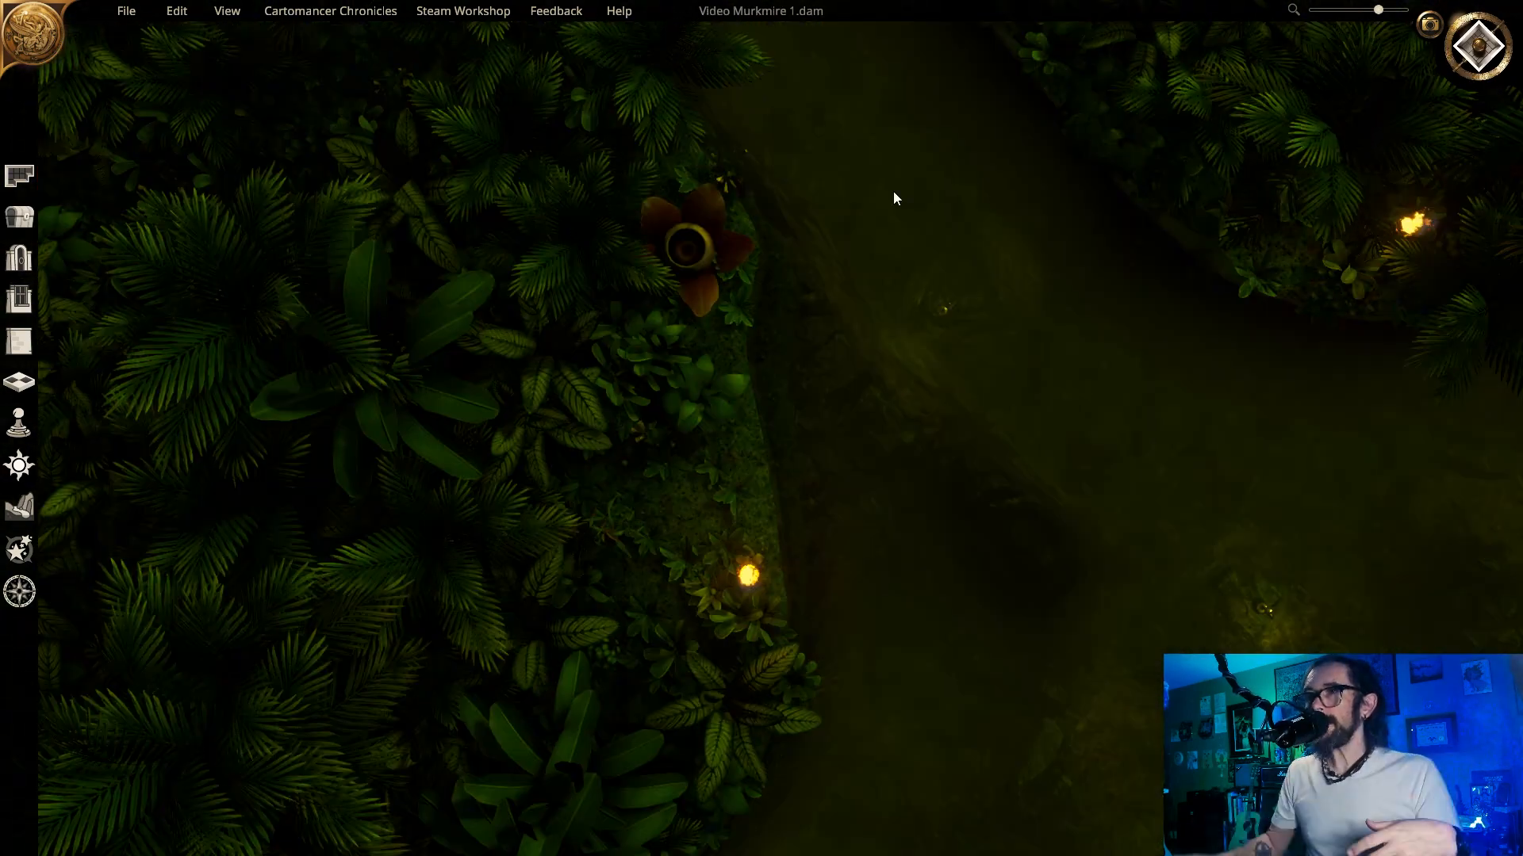
- Examine the river channels, jungle banks and riverside building of the Video Murkmire 1 map from above
scroll(1144, 193, down, 3)
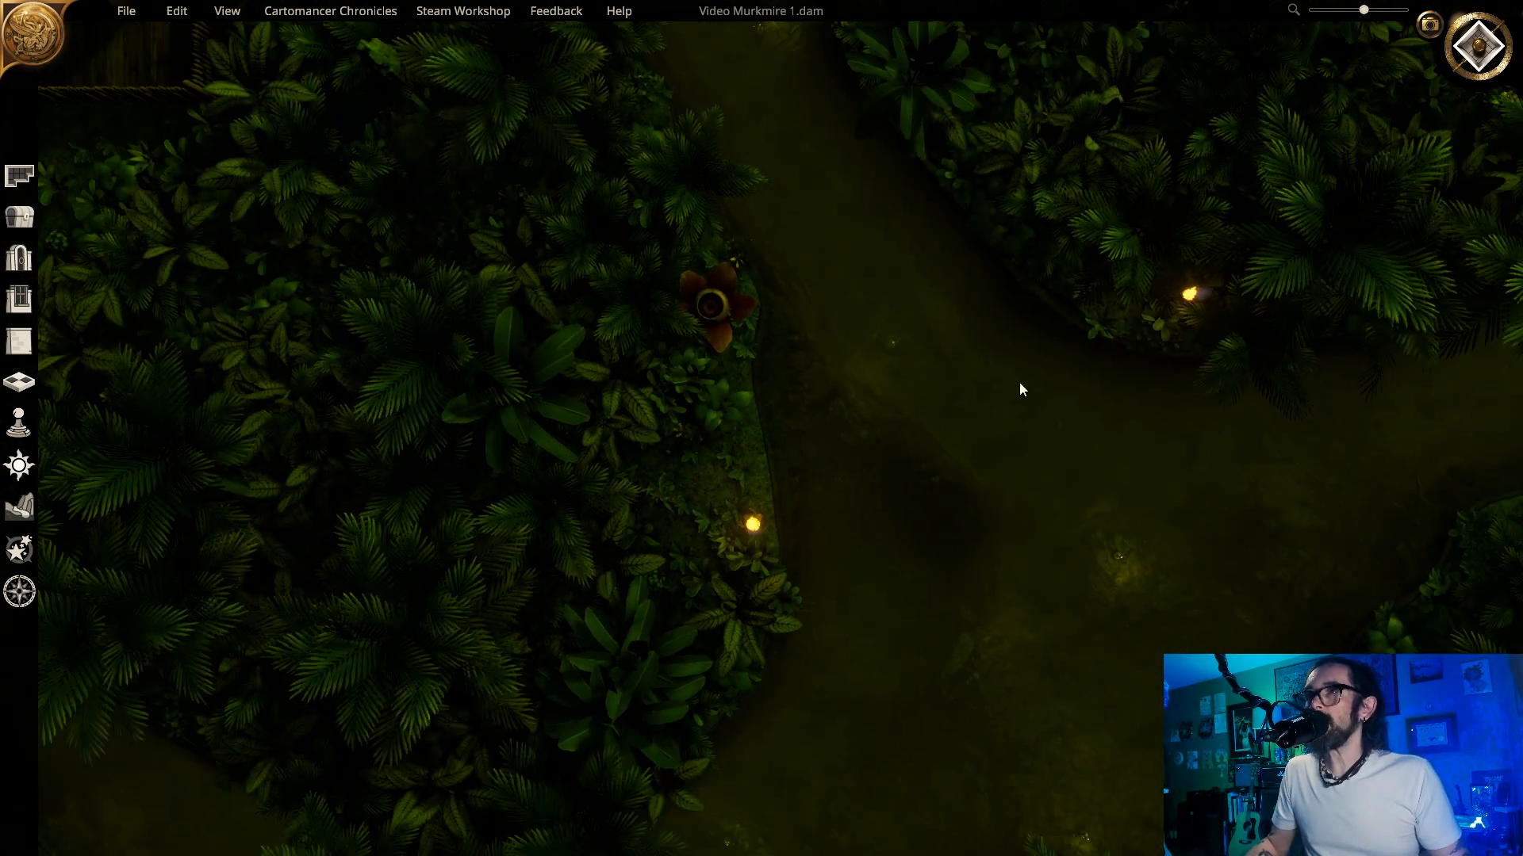
scroll(1008, 442, down, 3)
scroll(1010, 439, down, 2)
key(e)
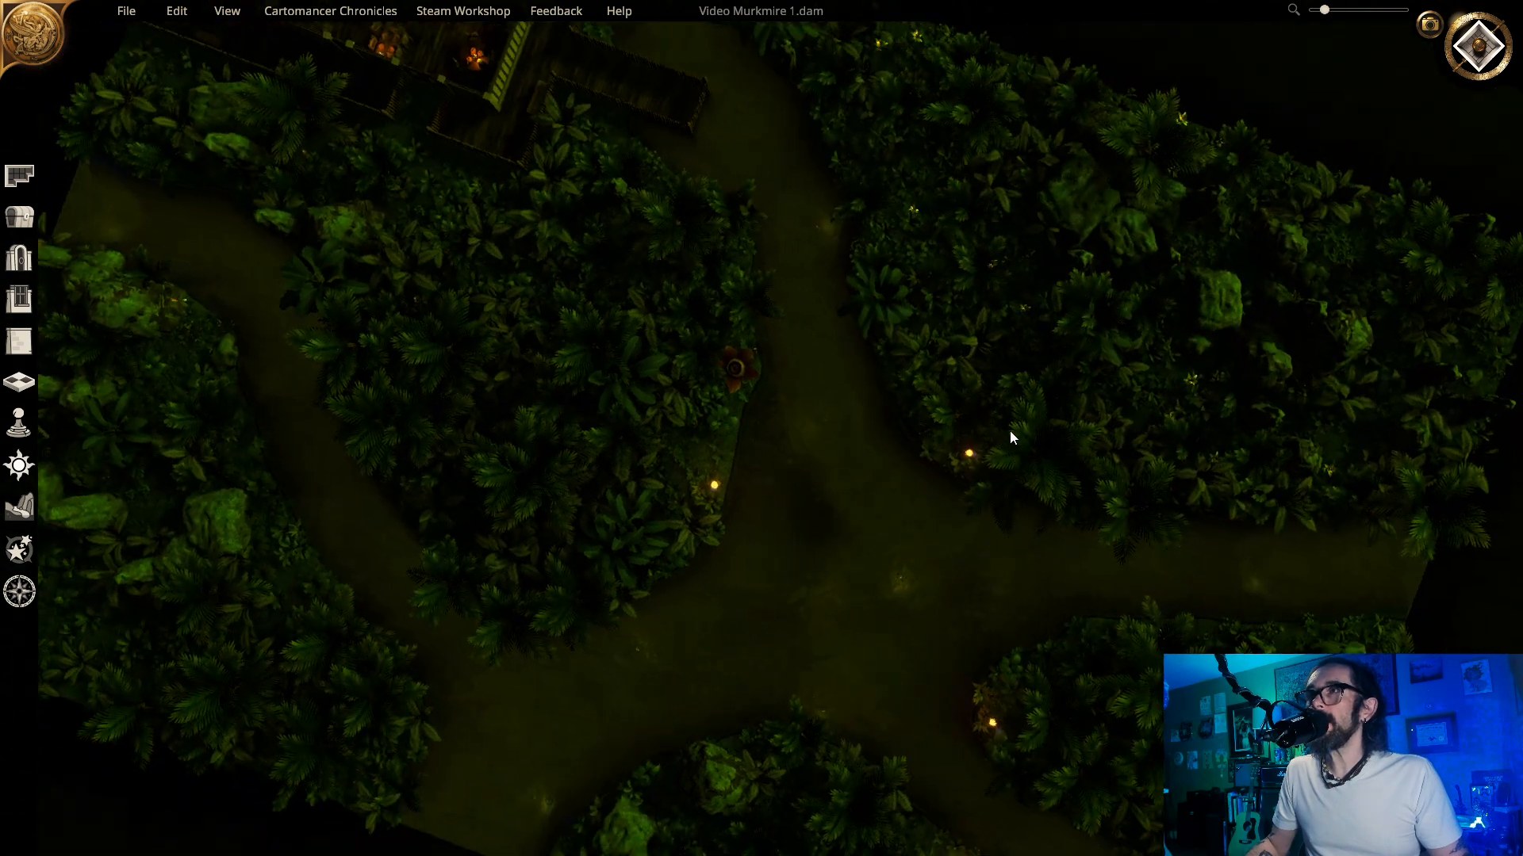
scroll(1007, 337, up, 2)
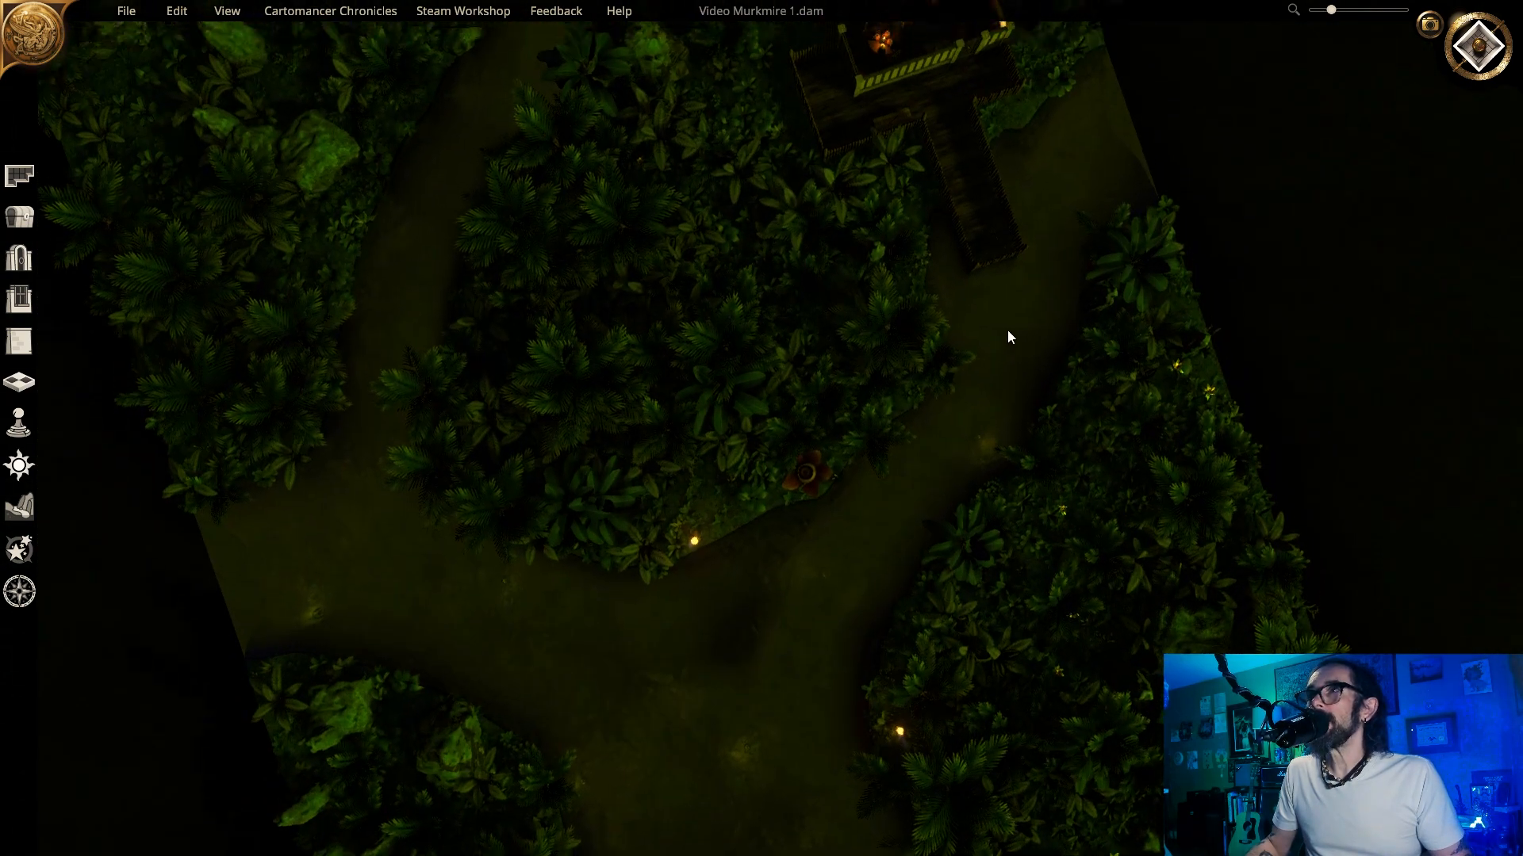
key(q)
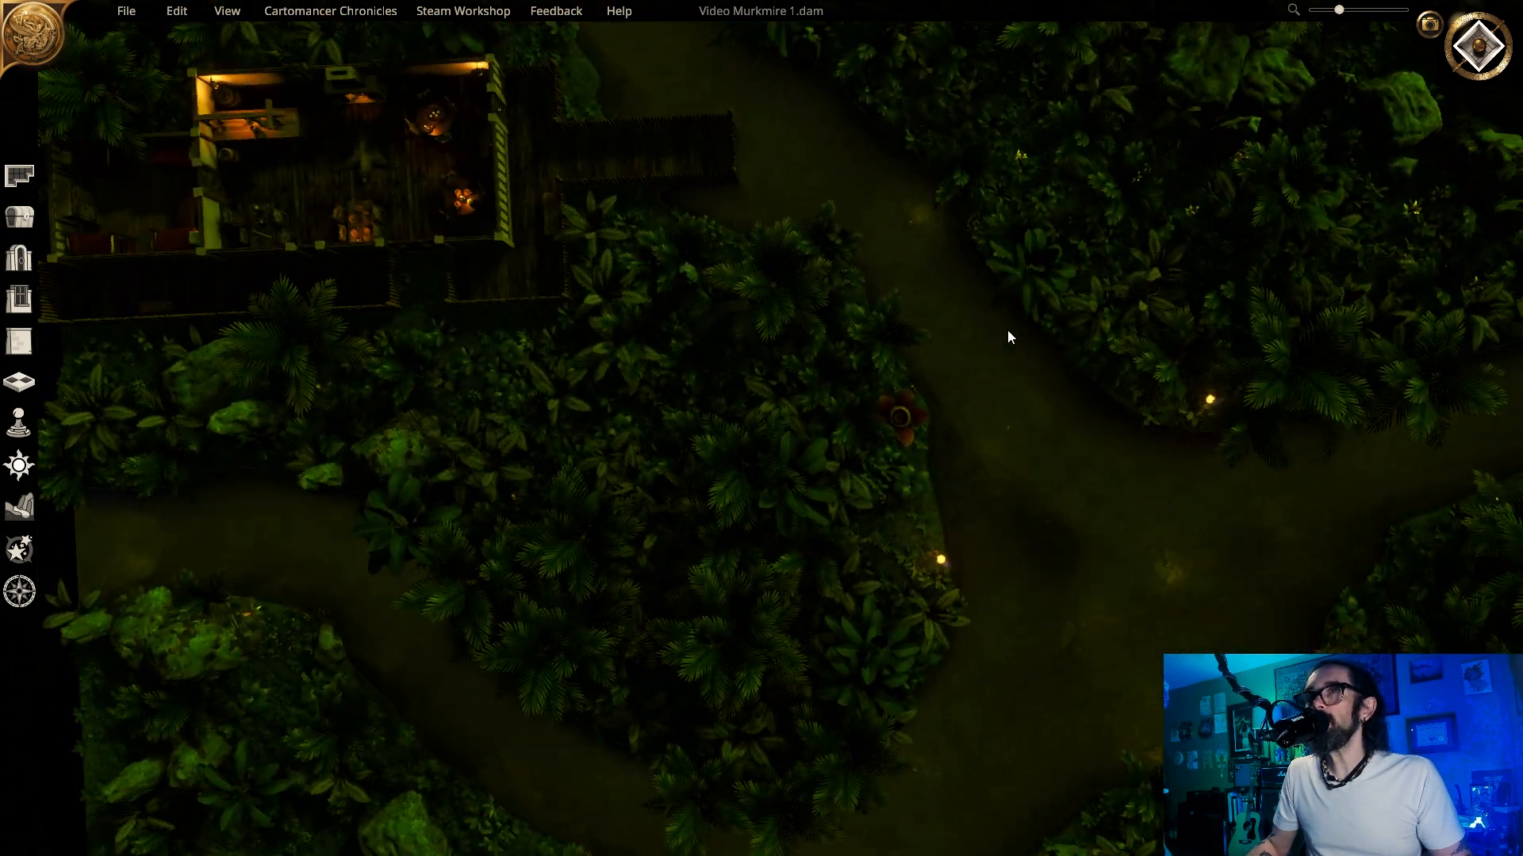
key(w)
key(a)
scroll(743, 315, up, 2)
- Examine the riverside inn from angled views, including its bunk room, common room and surrounding walkway
middle_drag(797, 283, 744, 316)
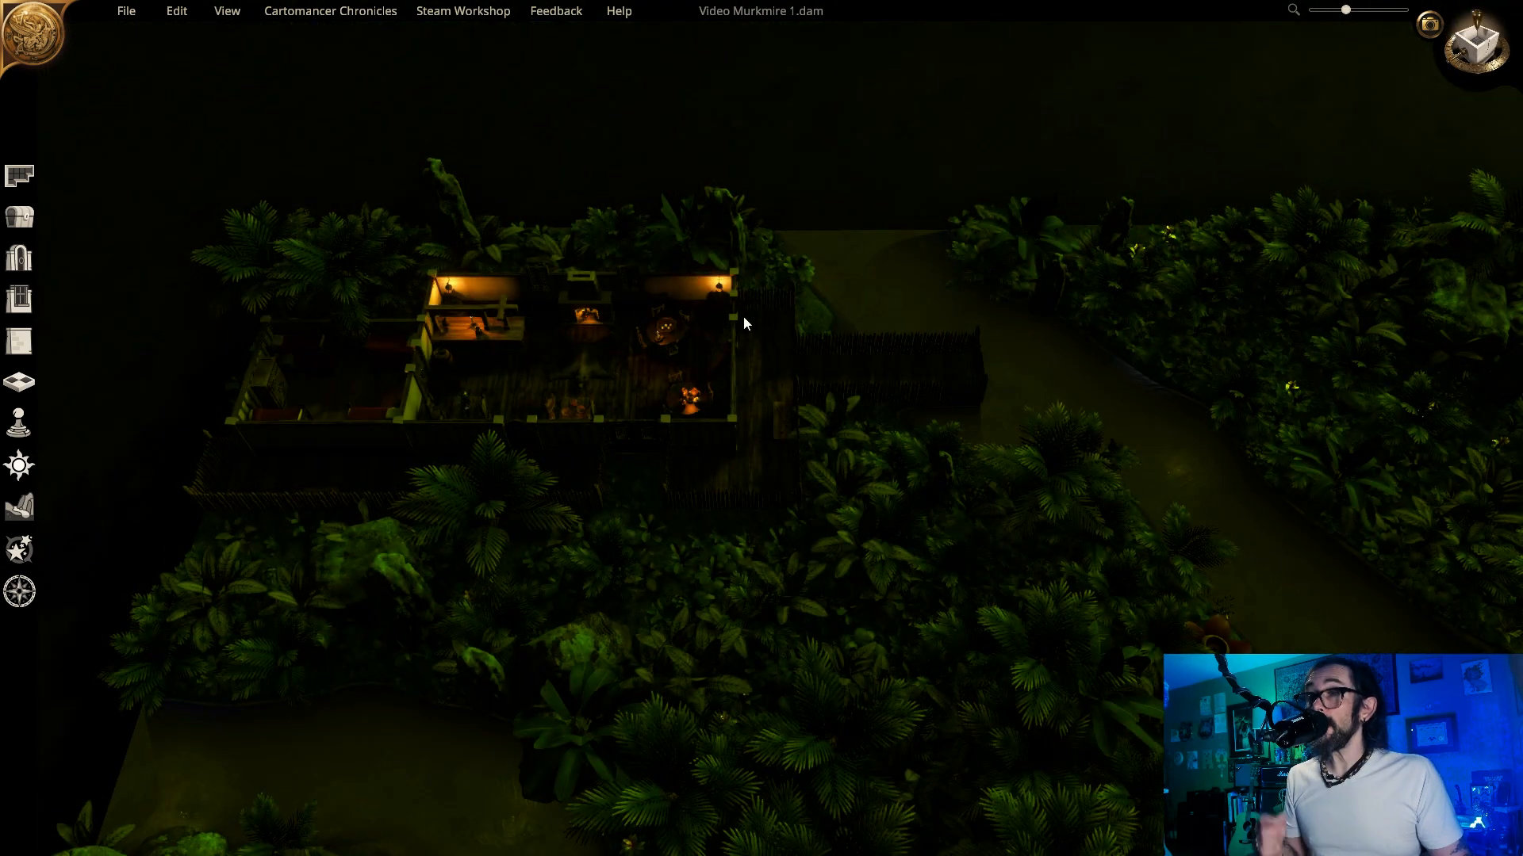
key(d)
key(a)
key(w)
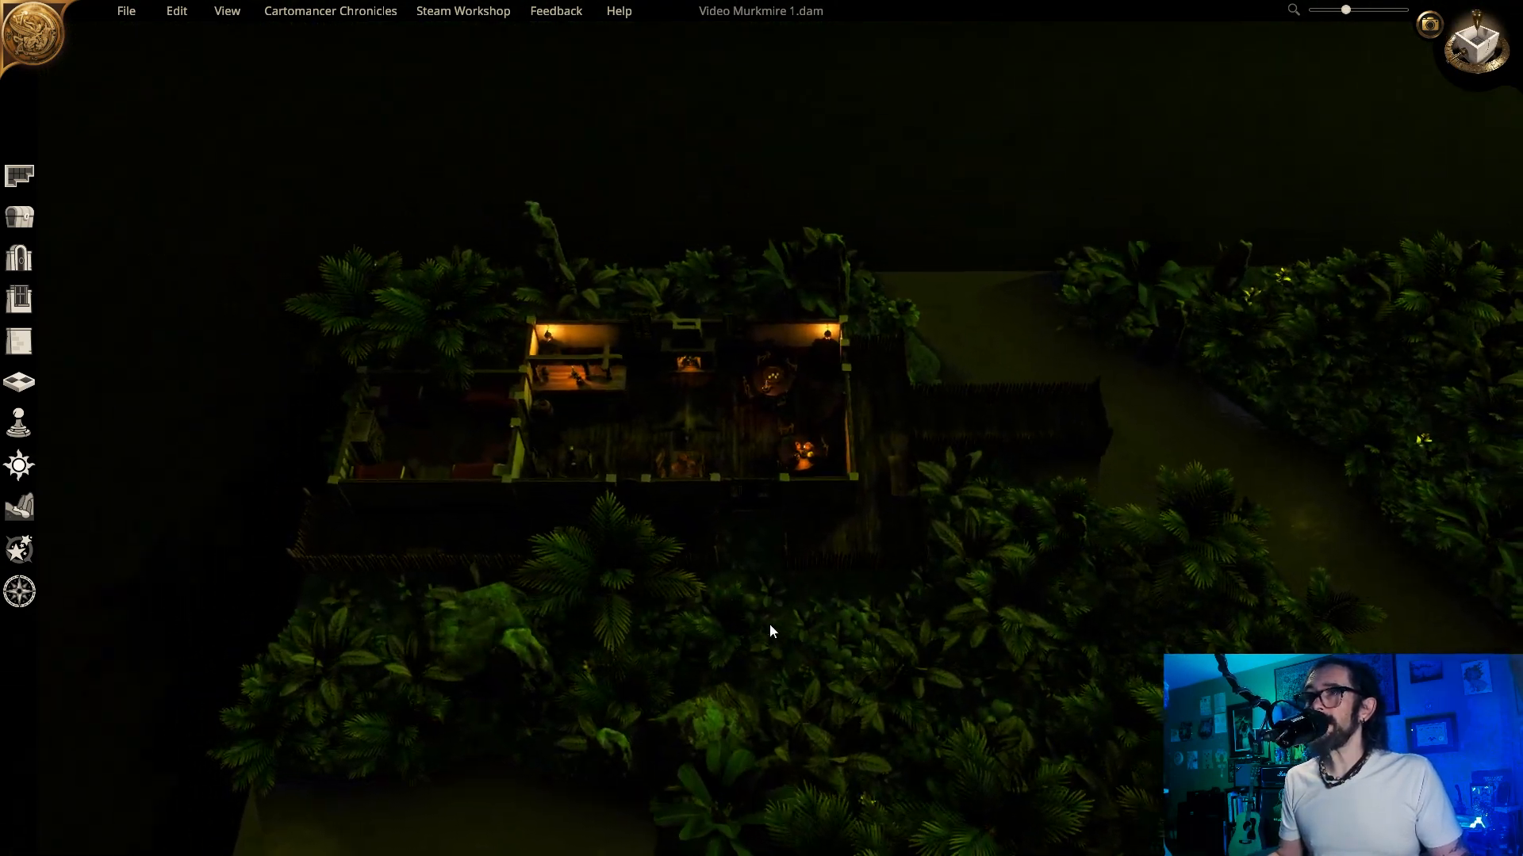
key(s)
scroll(964, 453, up, 1)
scroll(965, 453, up, 2)
key(w)
key(a)
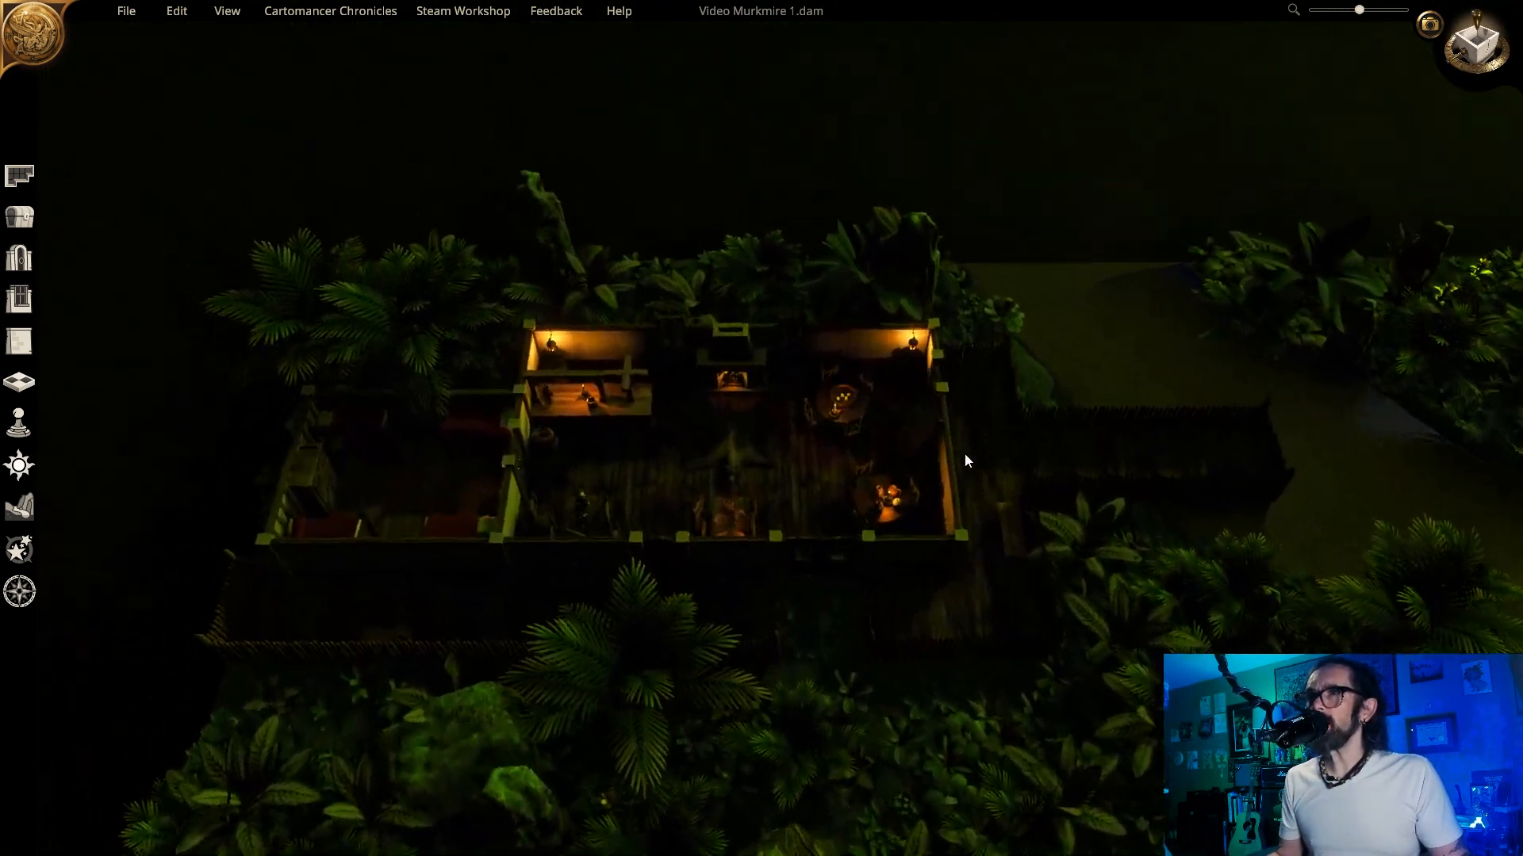
key(a)
key(e)
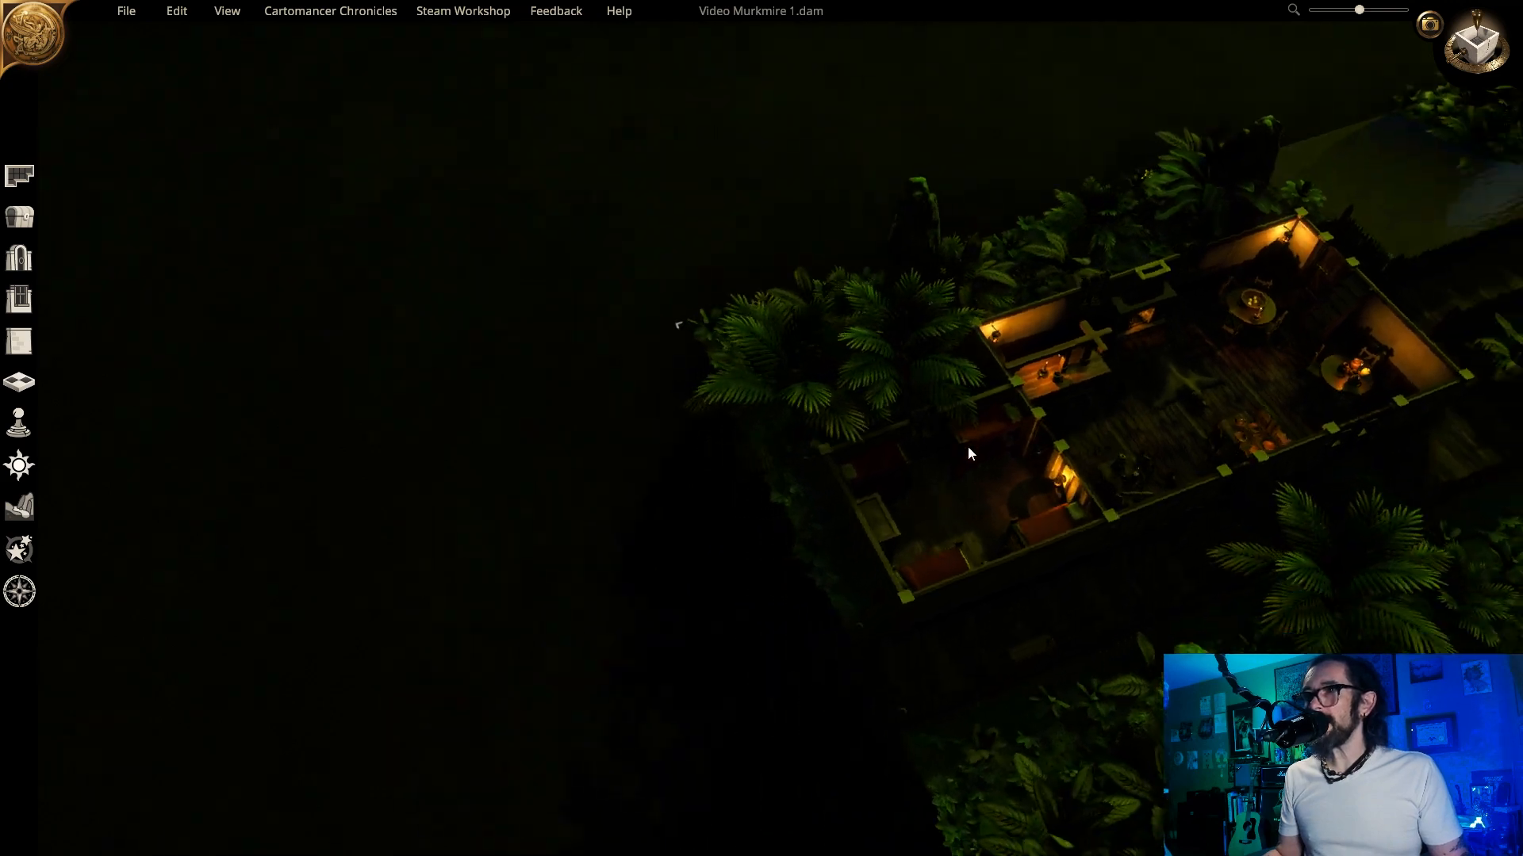
key(w)
scroll(952, 463, up, 2)
key(q)
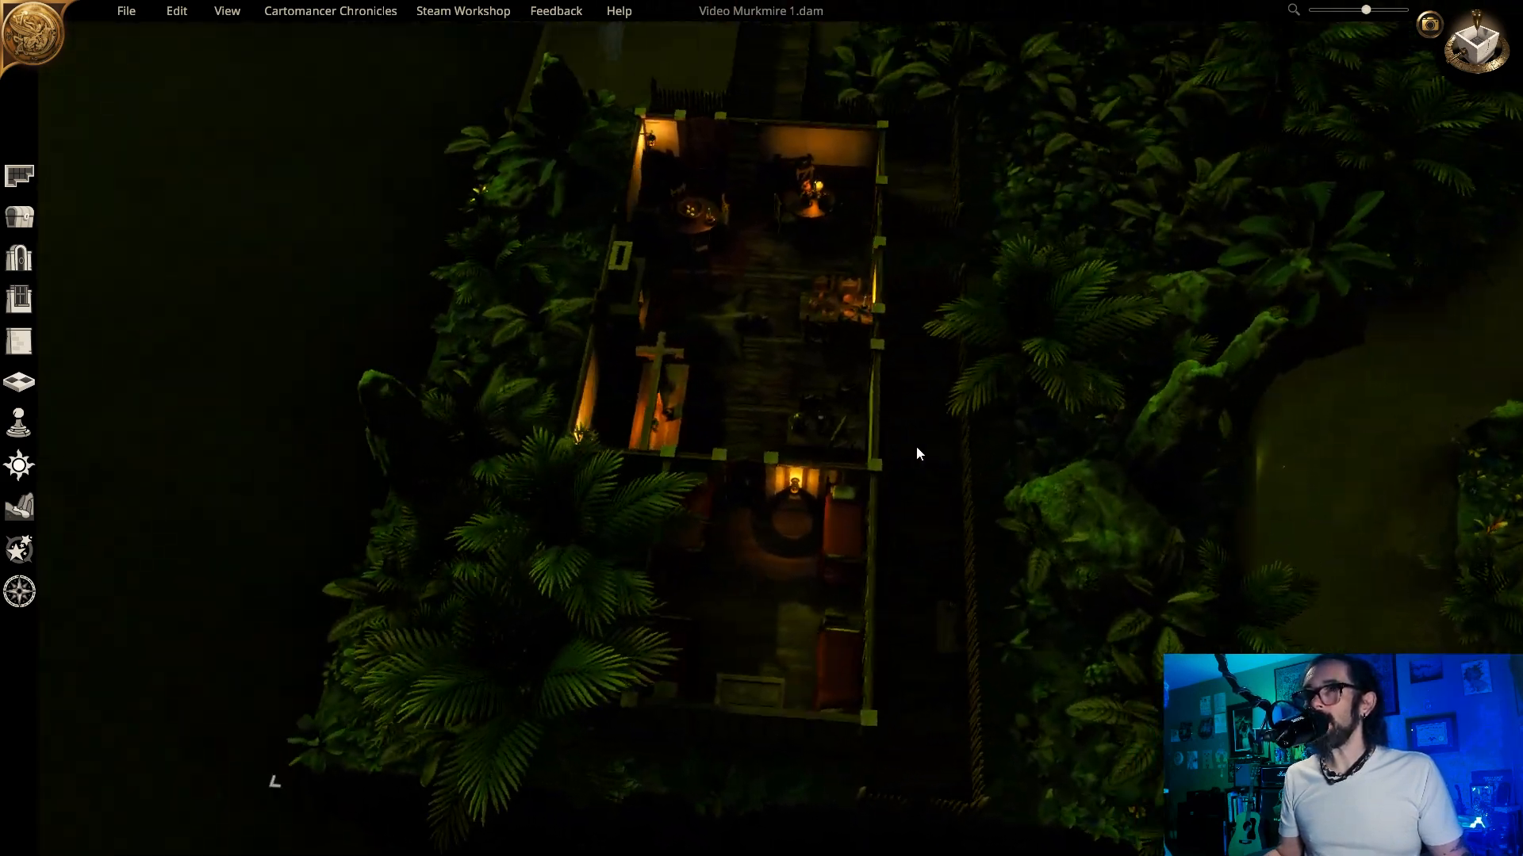
key(s)
- Examine the inn's bar, fireplace, bear rug and dining tables up close, along with the adjoining side porch
scroll(806, 436, up, 5)
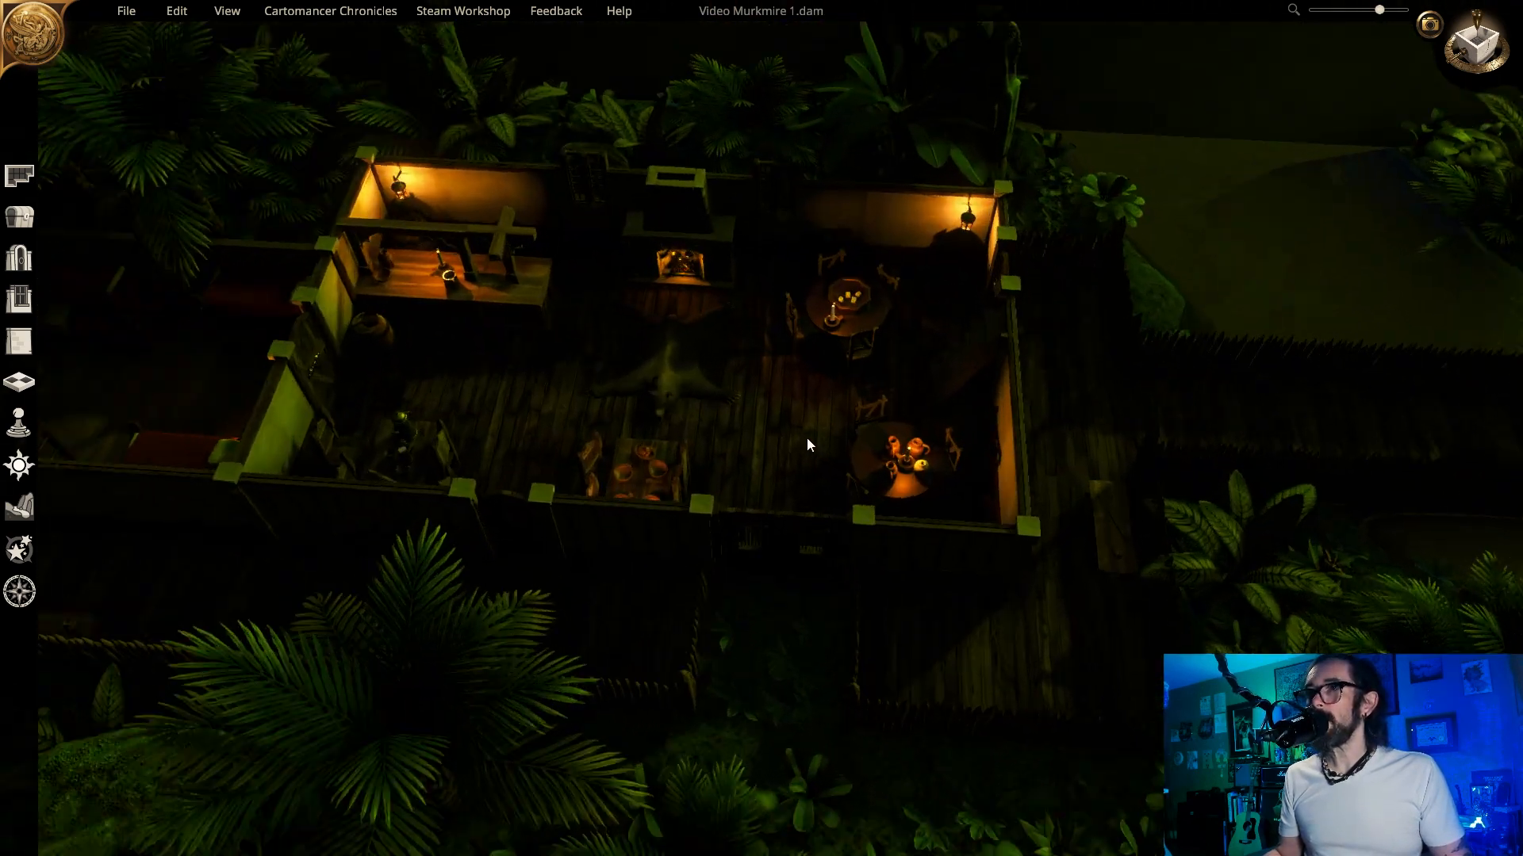
key(s)
key(w)
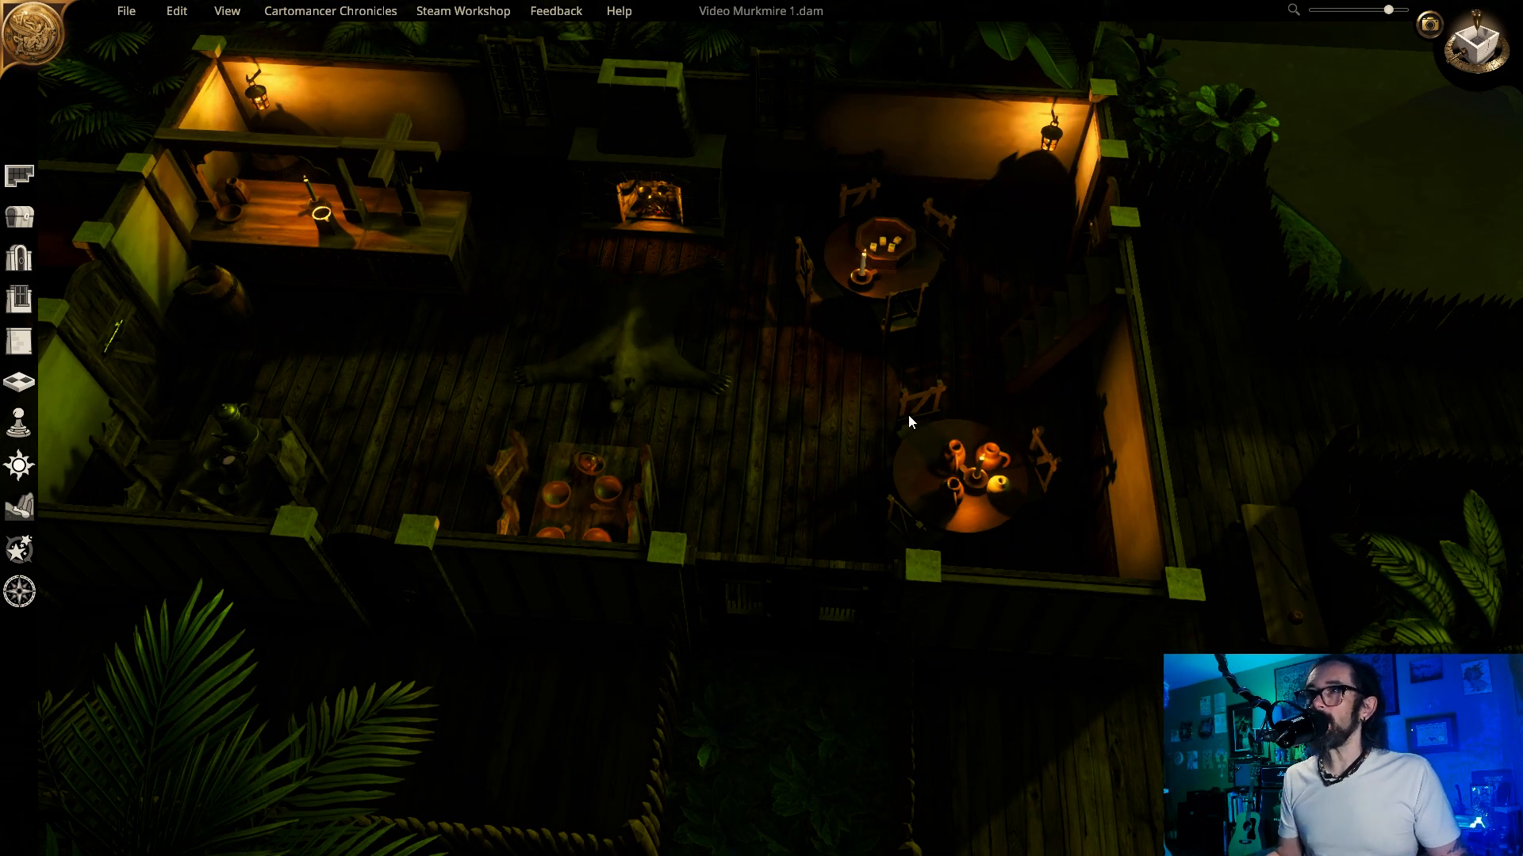
key(s)
key(d)
scroll(963, 366, down, 1)
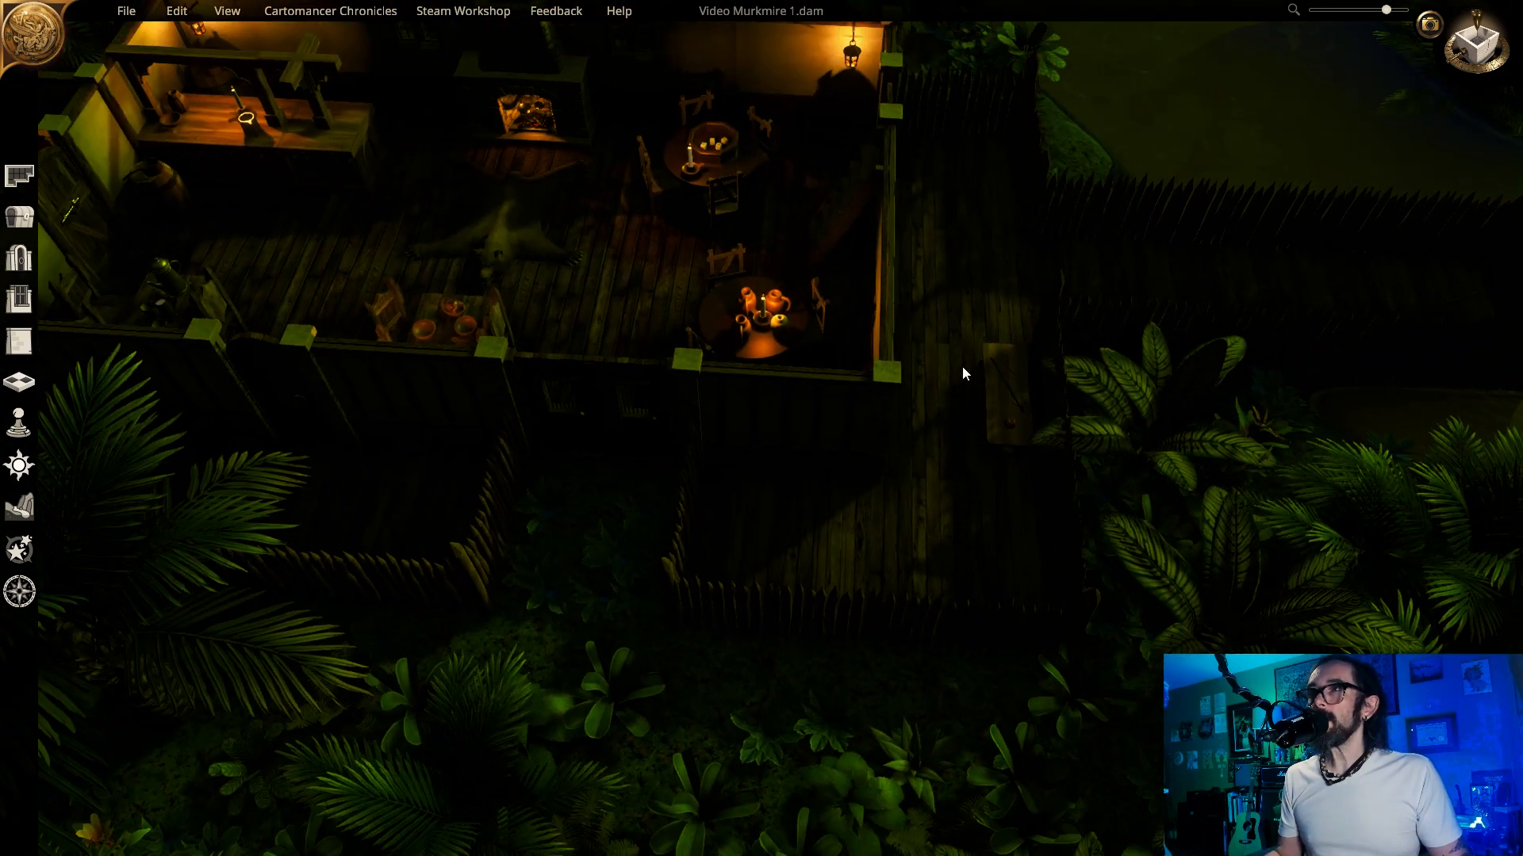
key(d)
key(d)
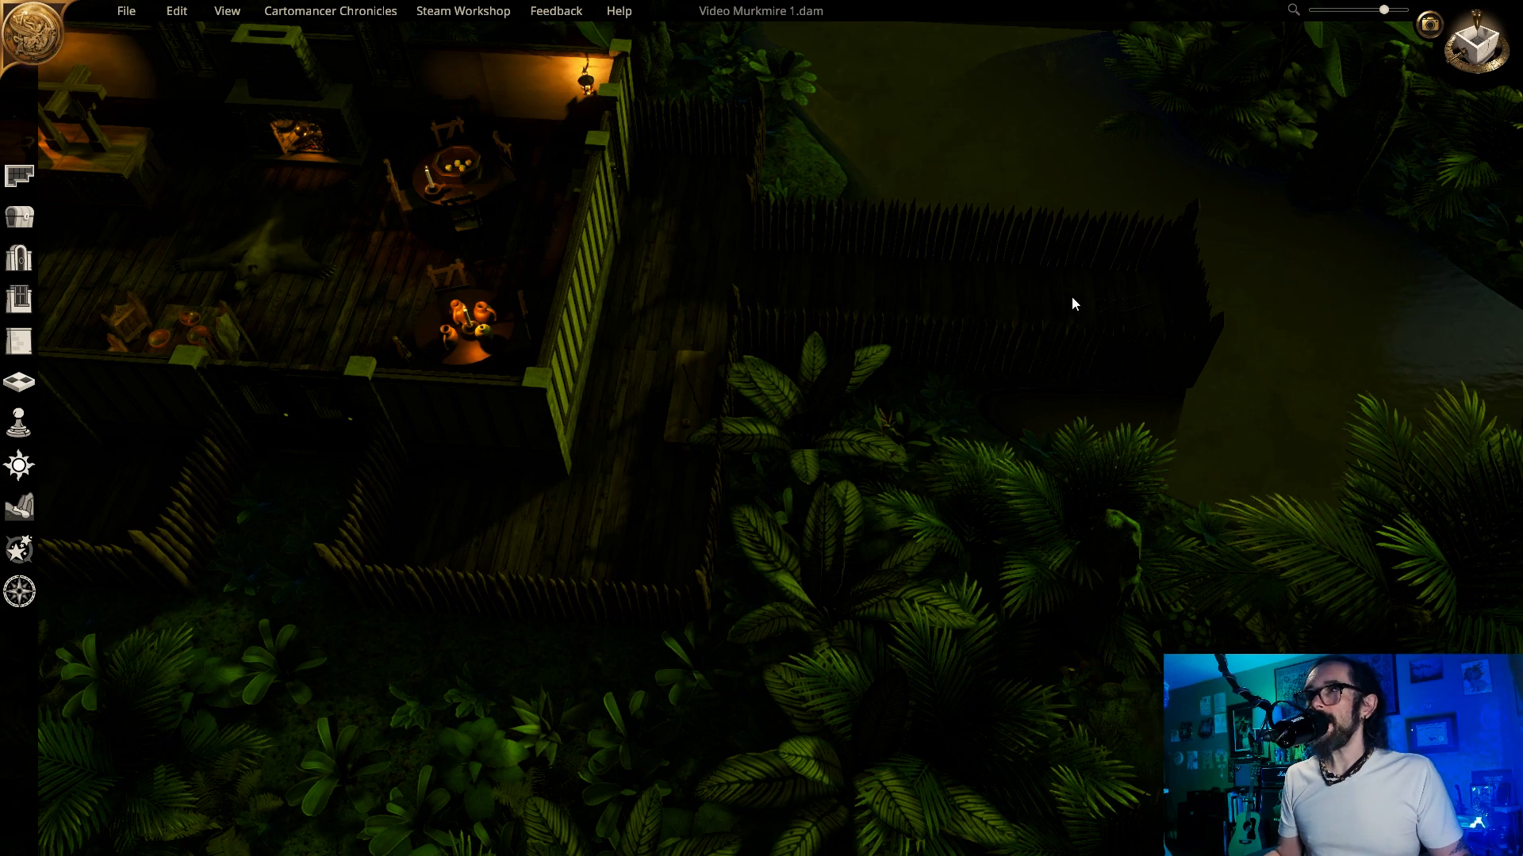
- Place a canoe in the water alongside the inn's fenced dock and tint it yellow
key(e)
scroll(1061, 481, down, 1)
key(s)
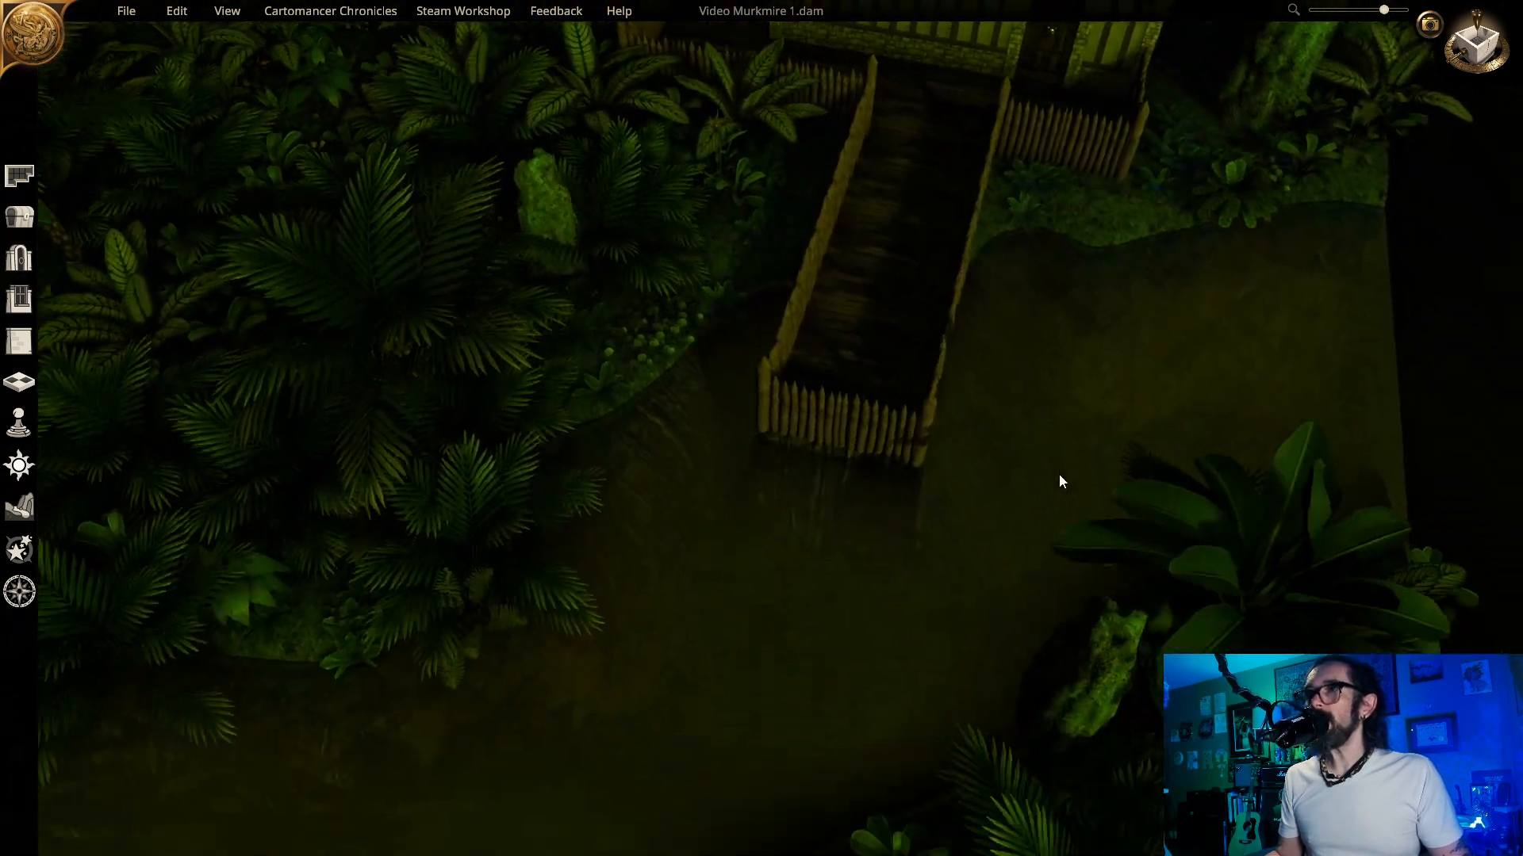
key(d)
key(w)
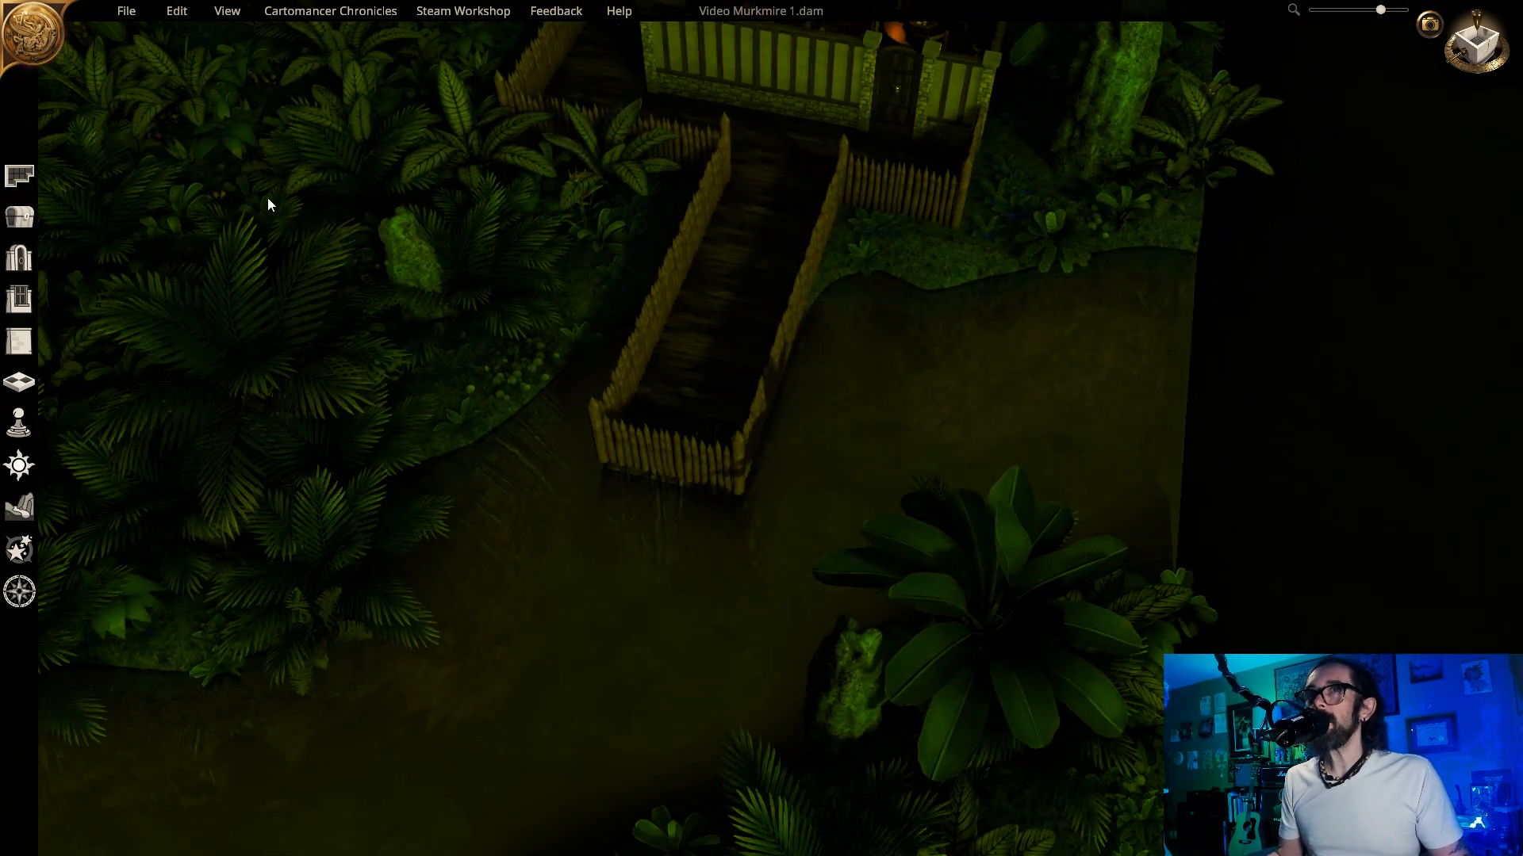
click(34, 218)
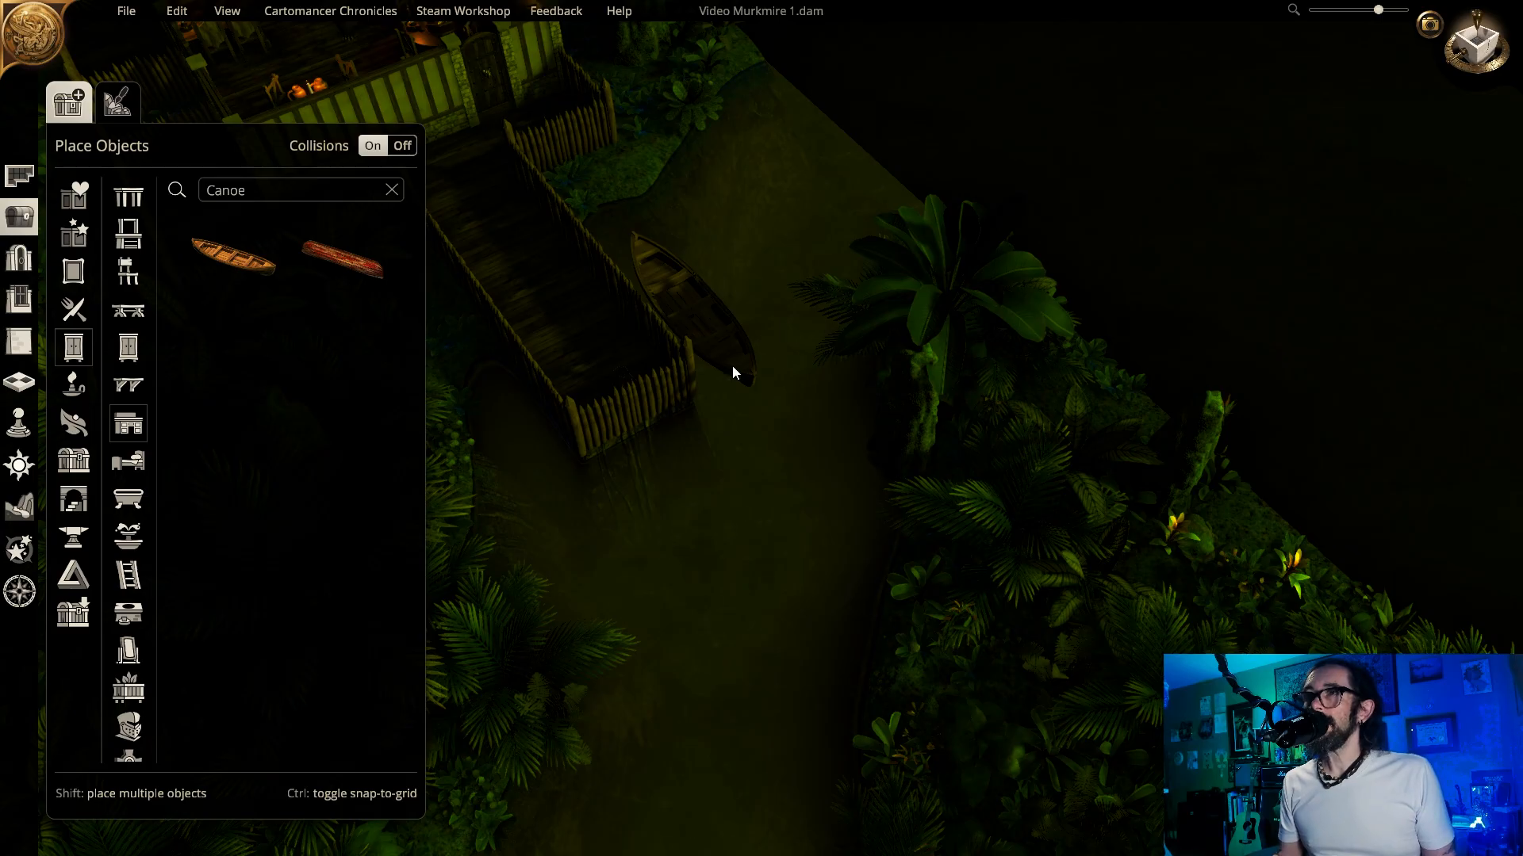
click(733, 370)
click(686, 463)
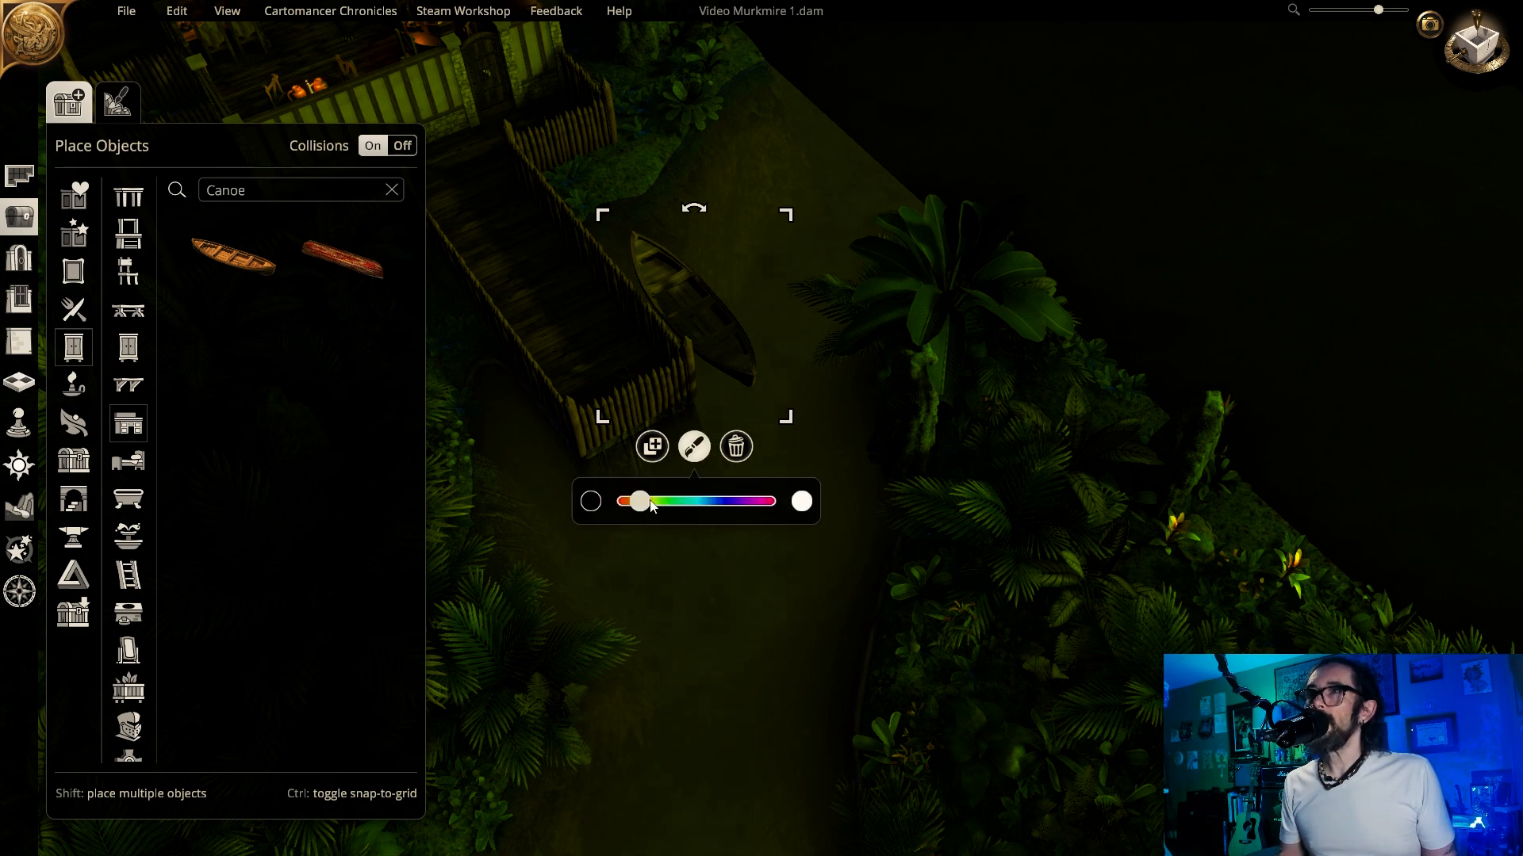
click(717, 545)
- Examine the river route from the dock past the giant red flower and around the jungle bank
key(q)
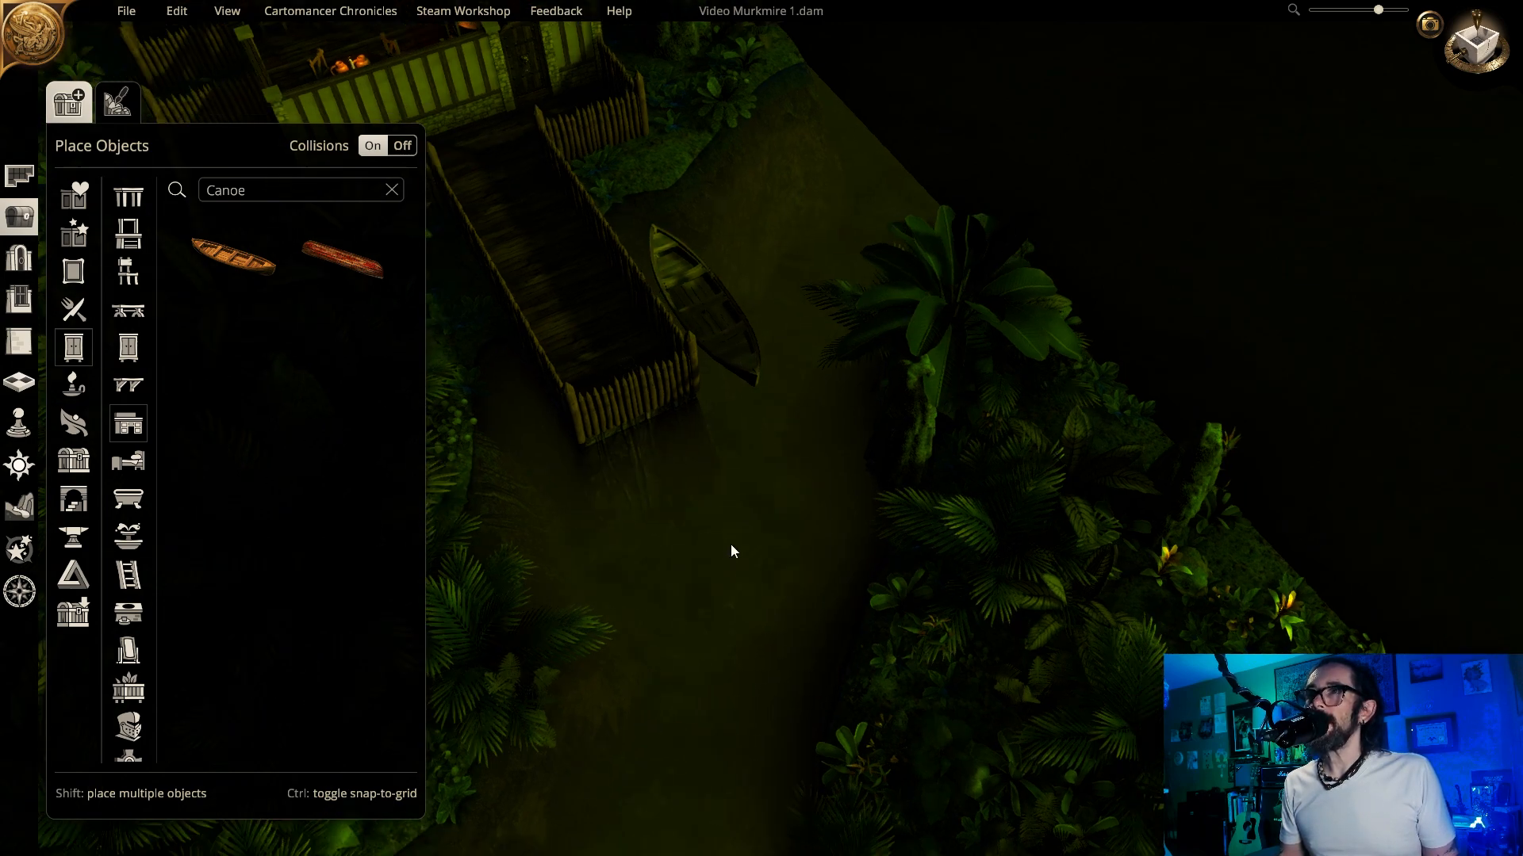
key(a)
key(w)
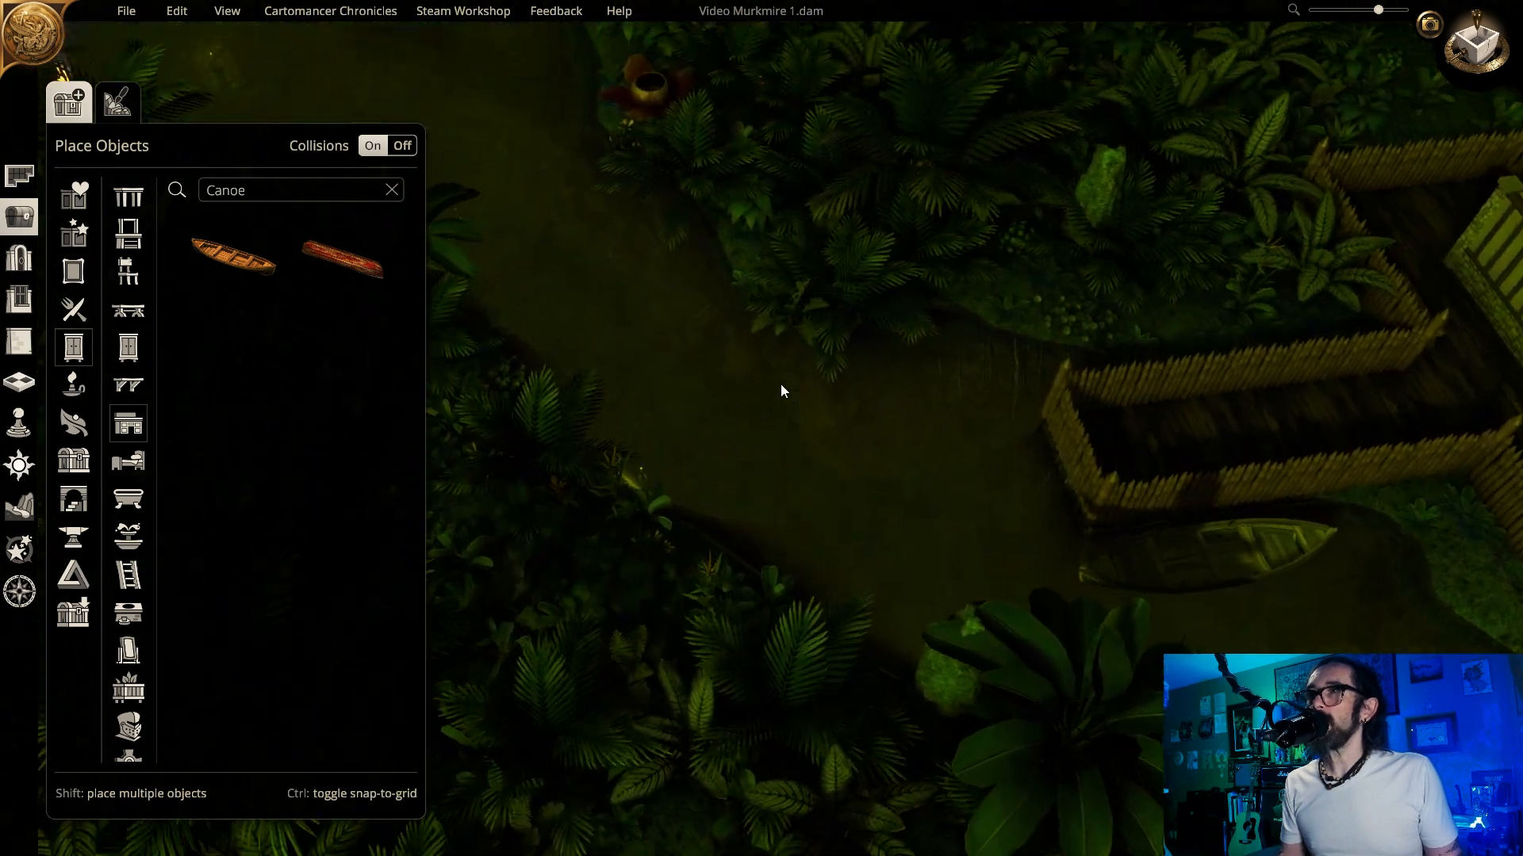
key(e)
key(a)
key(w)
key(a)
key(w)
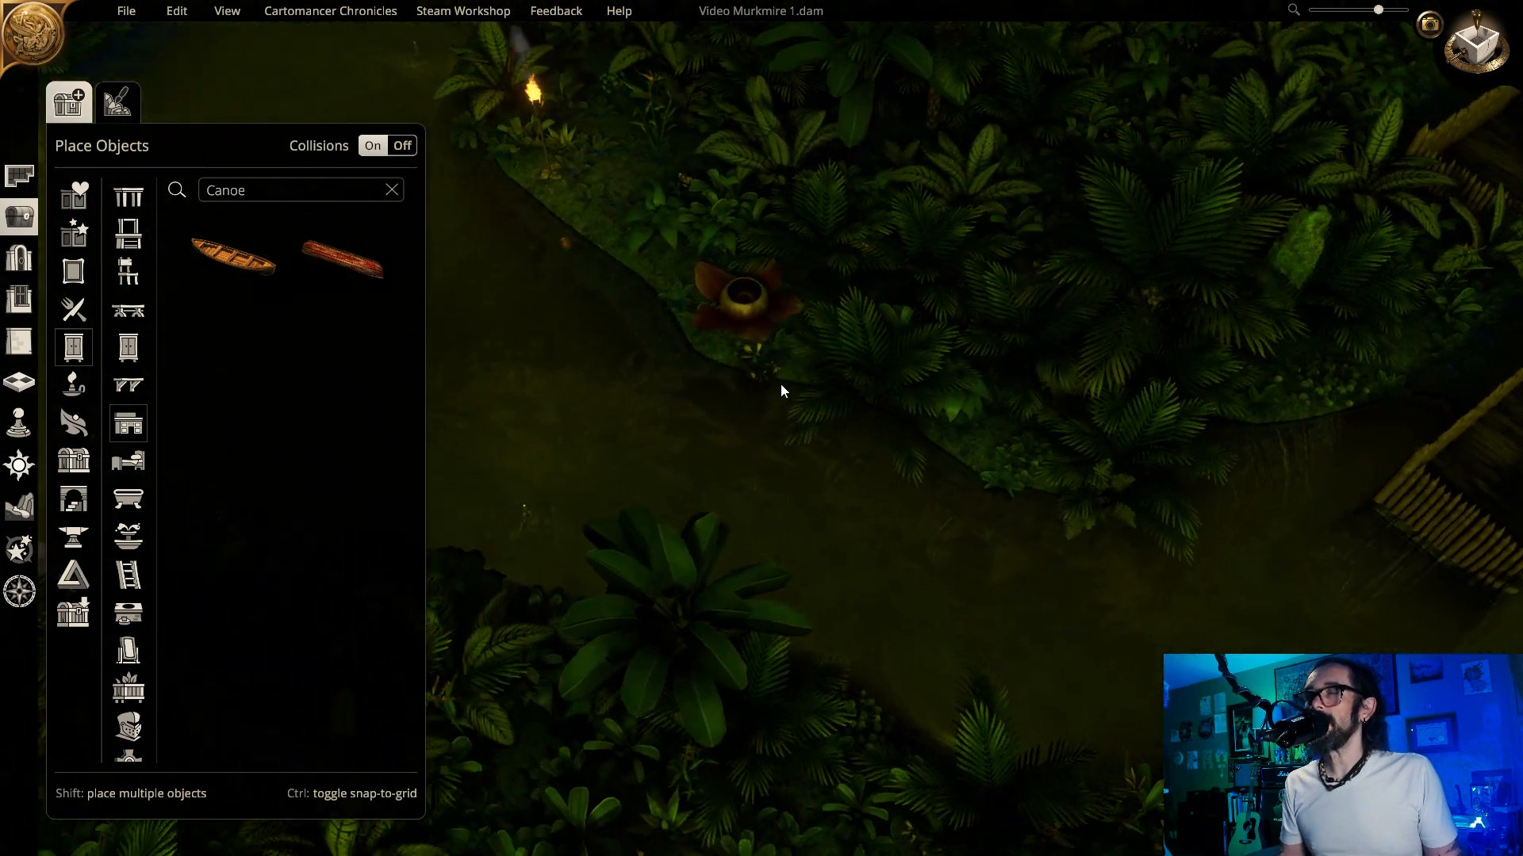
key(e)
key(a)
key(w)
key(w)
scroll(780, 383, down, 4)
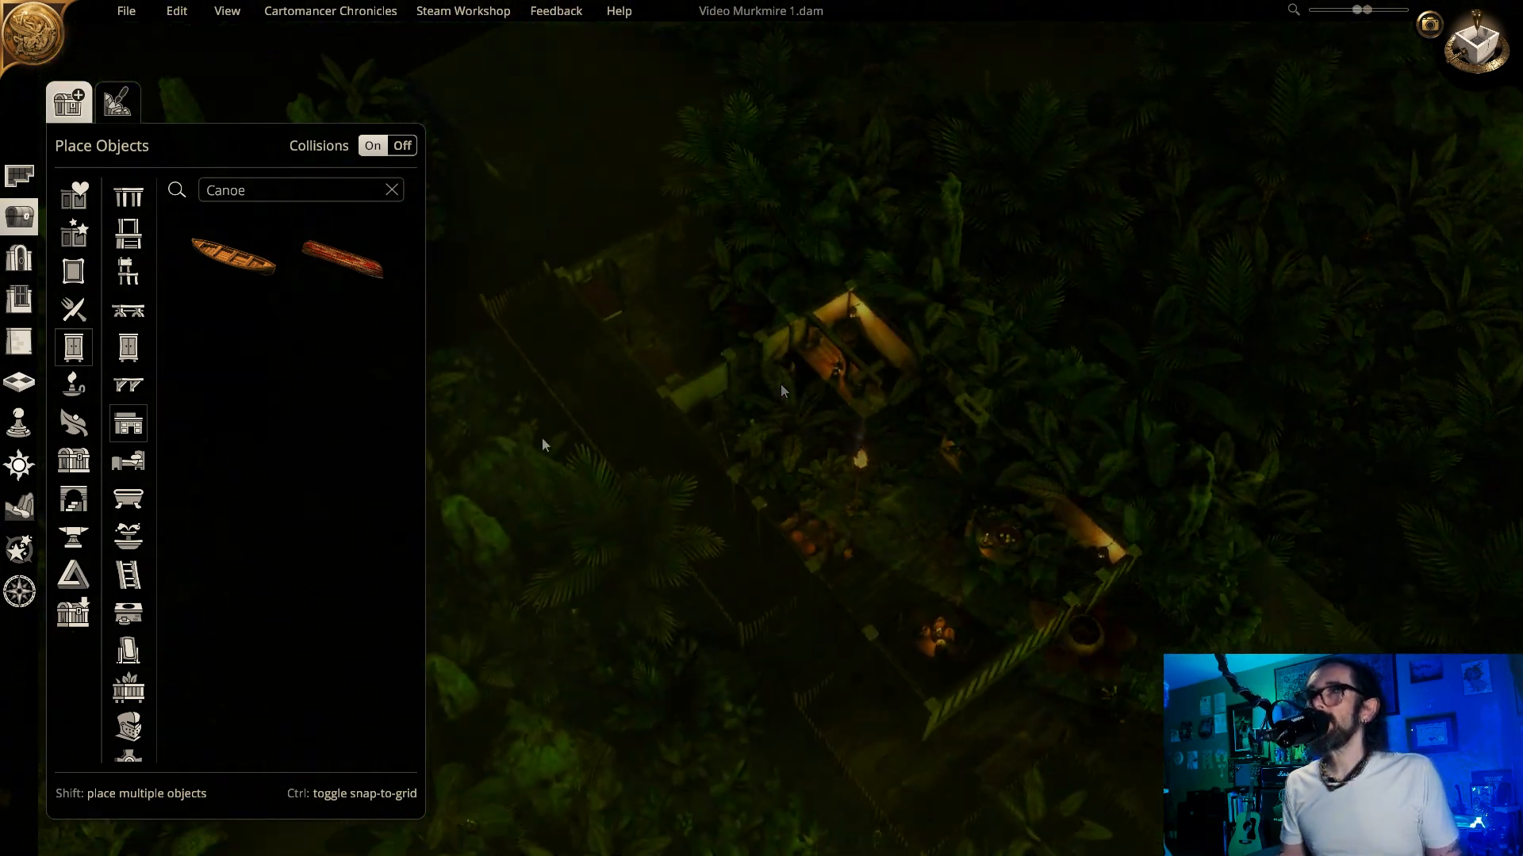
- Examine the inn's bunk room up close, including the red beds, wardrobe and doorway to the common room
scroll(542, 436, up, 3)
scroll(621, 475, up, 3)
key(a)
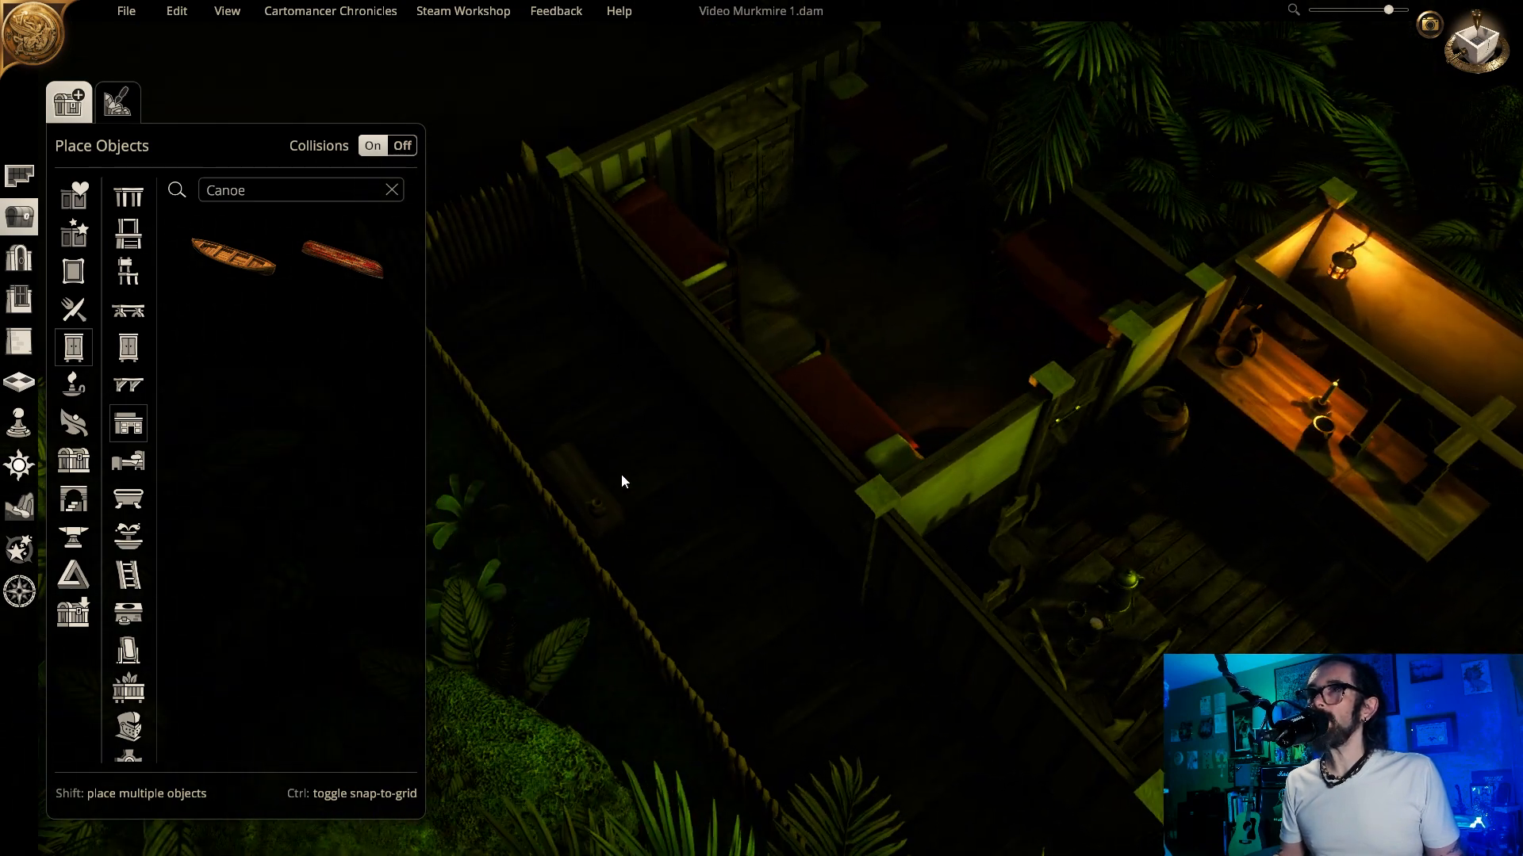
scroll(883, 416, up, 3)
key(w)
key(w)
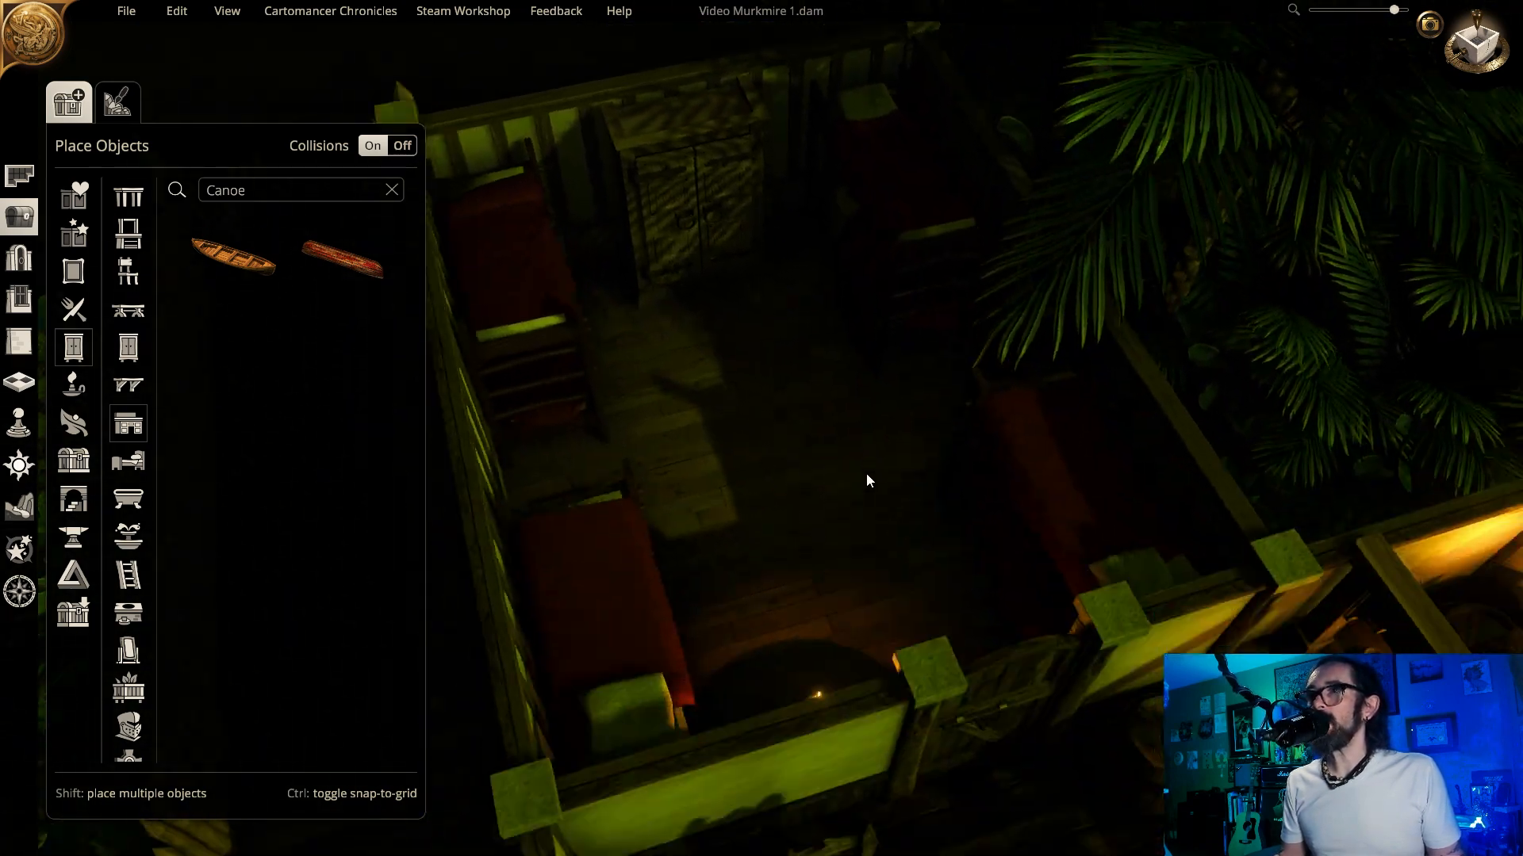
key(w)
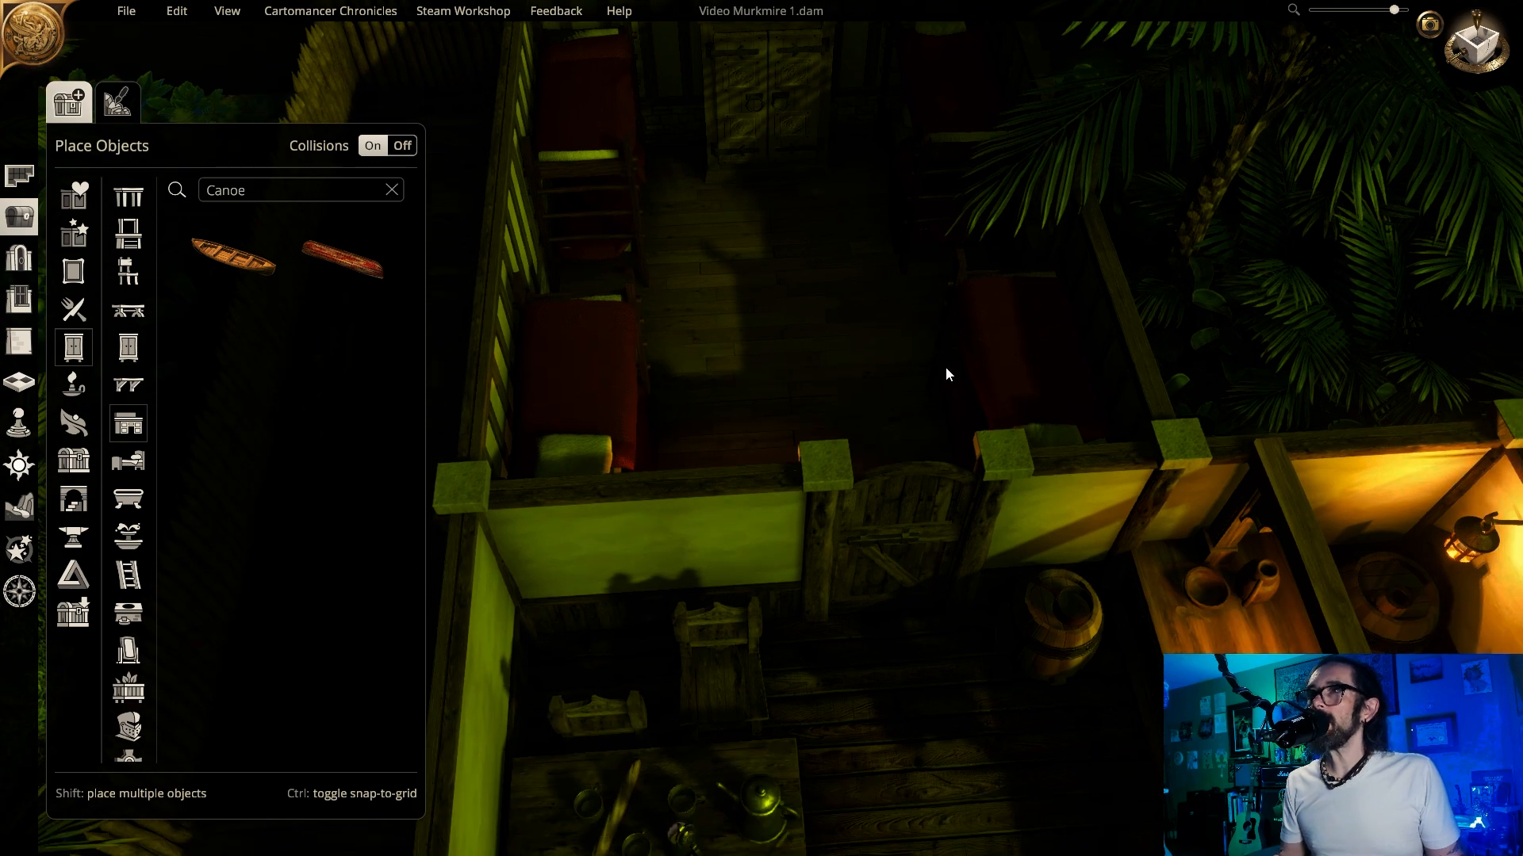
key(w)
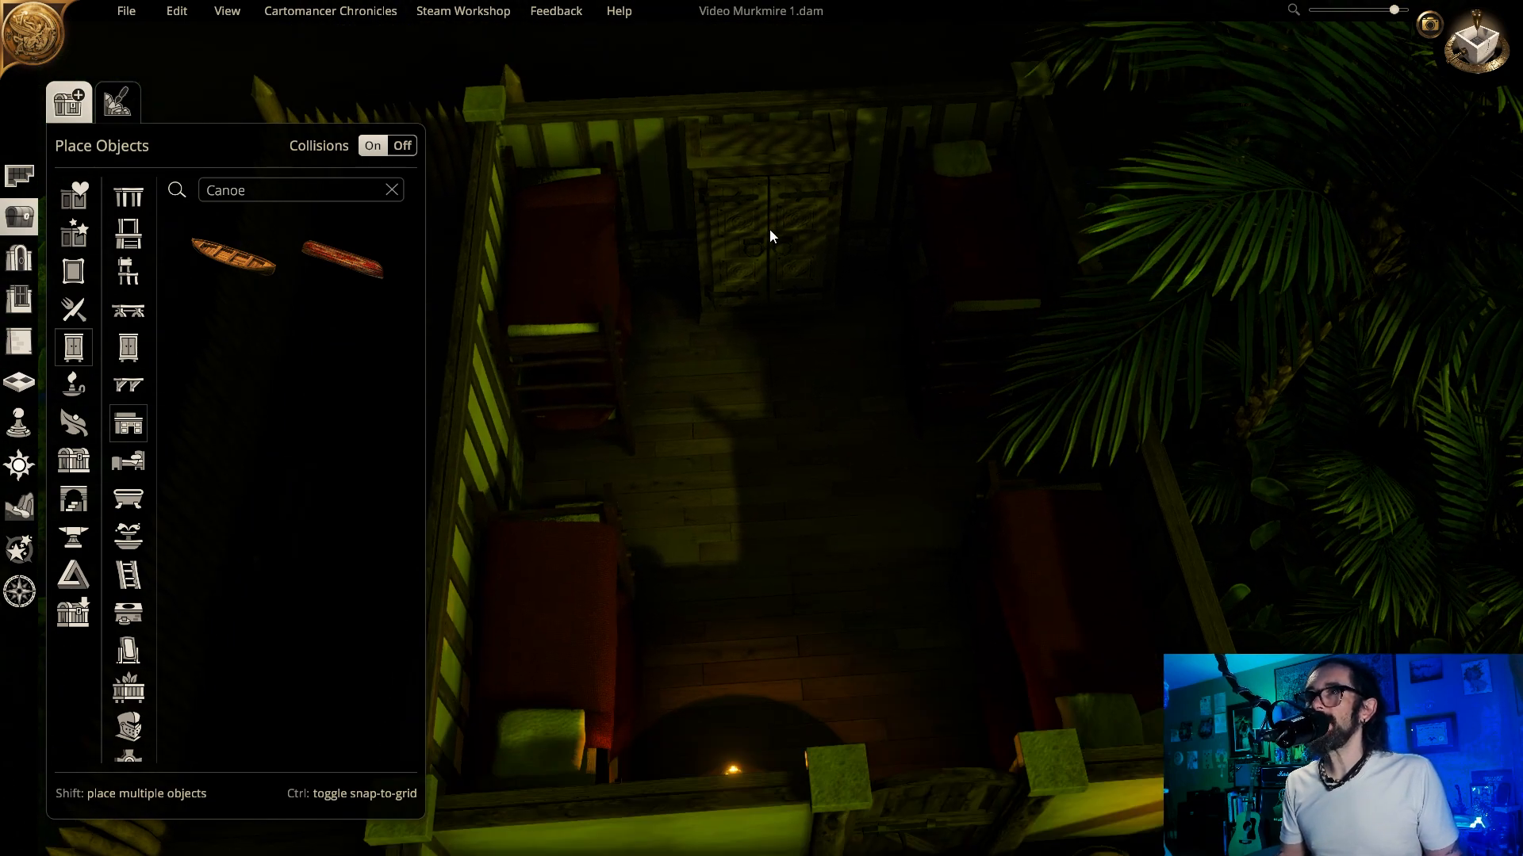
key(a)
key(s)
key(e)
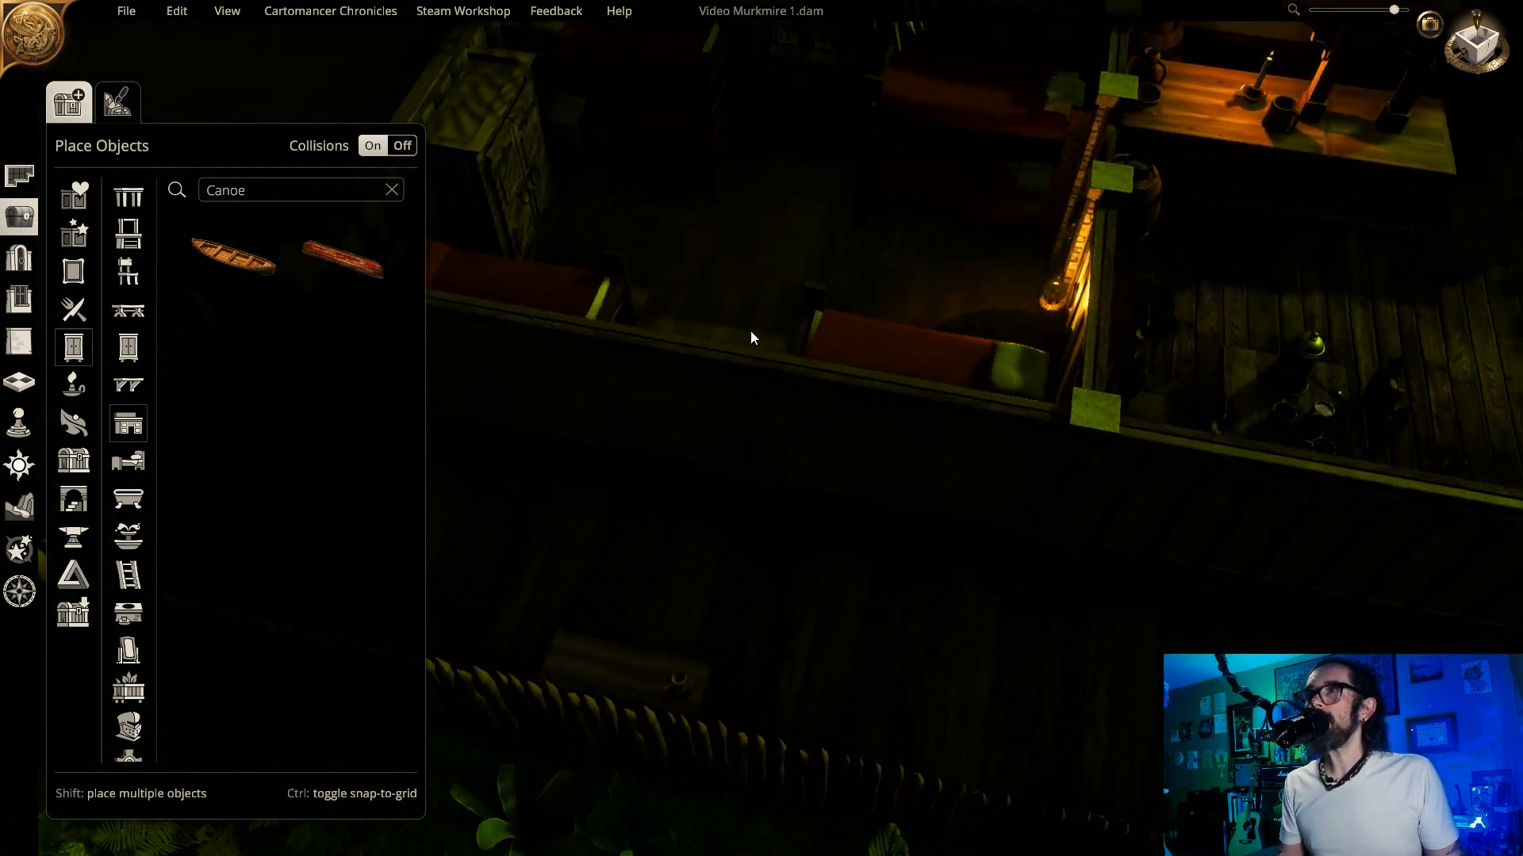
- Look over the bunk room's beds, wardrobe and lamp-lit wall from several angles under the dark lighting
key(w)
key(w)
key(a)
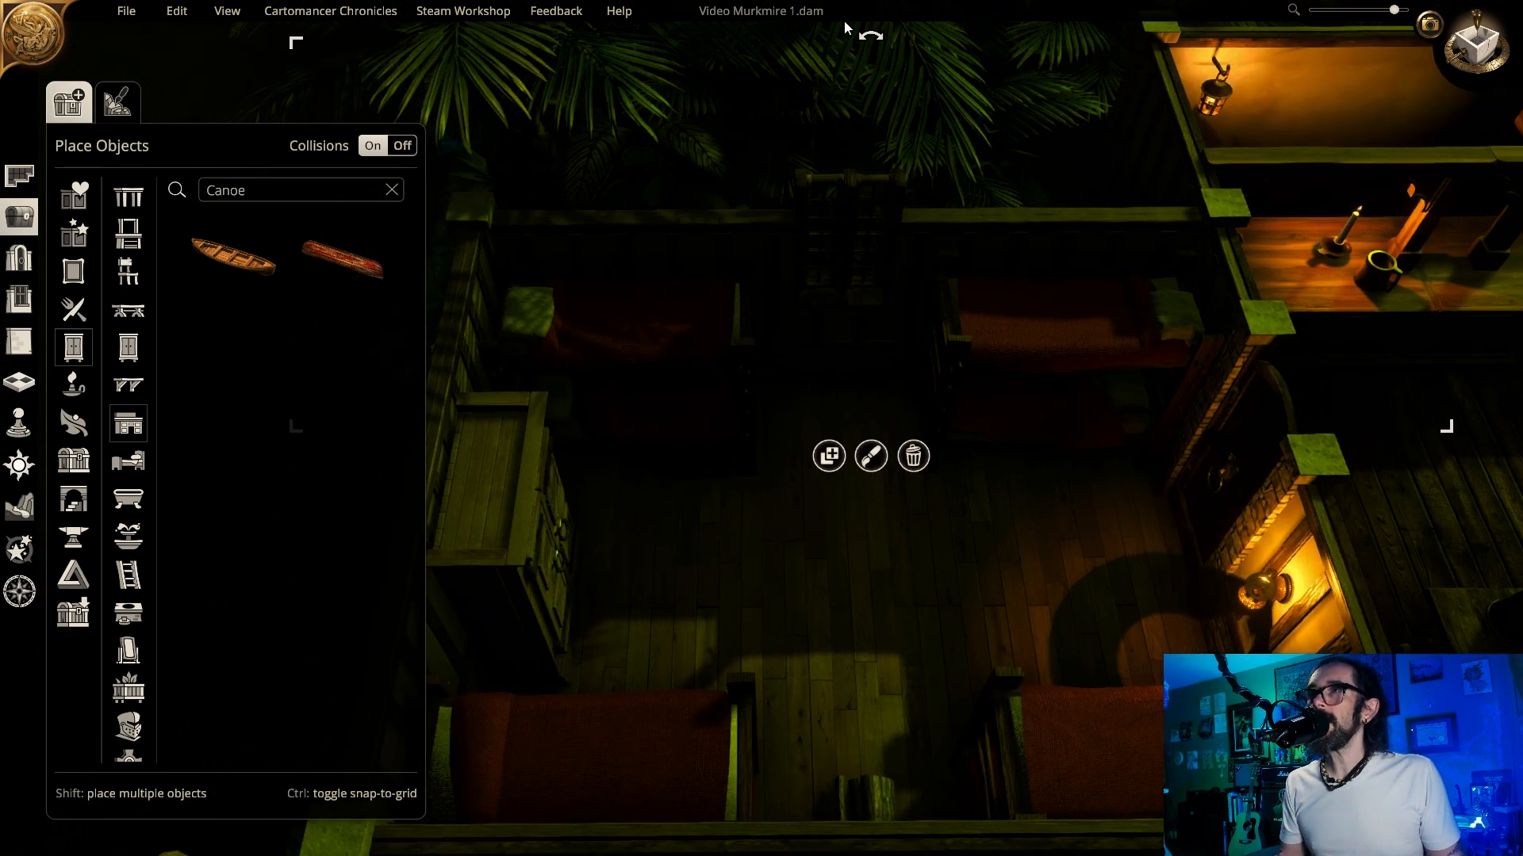
key(s)
key(d)
key(w)
key(a)
key(e)
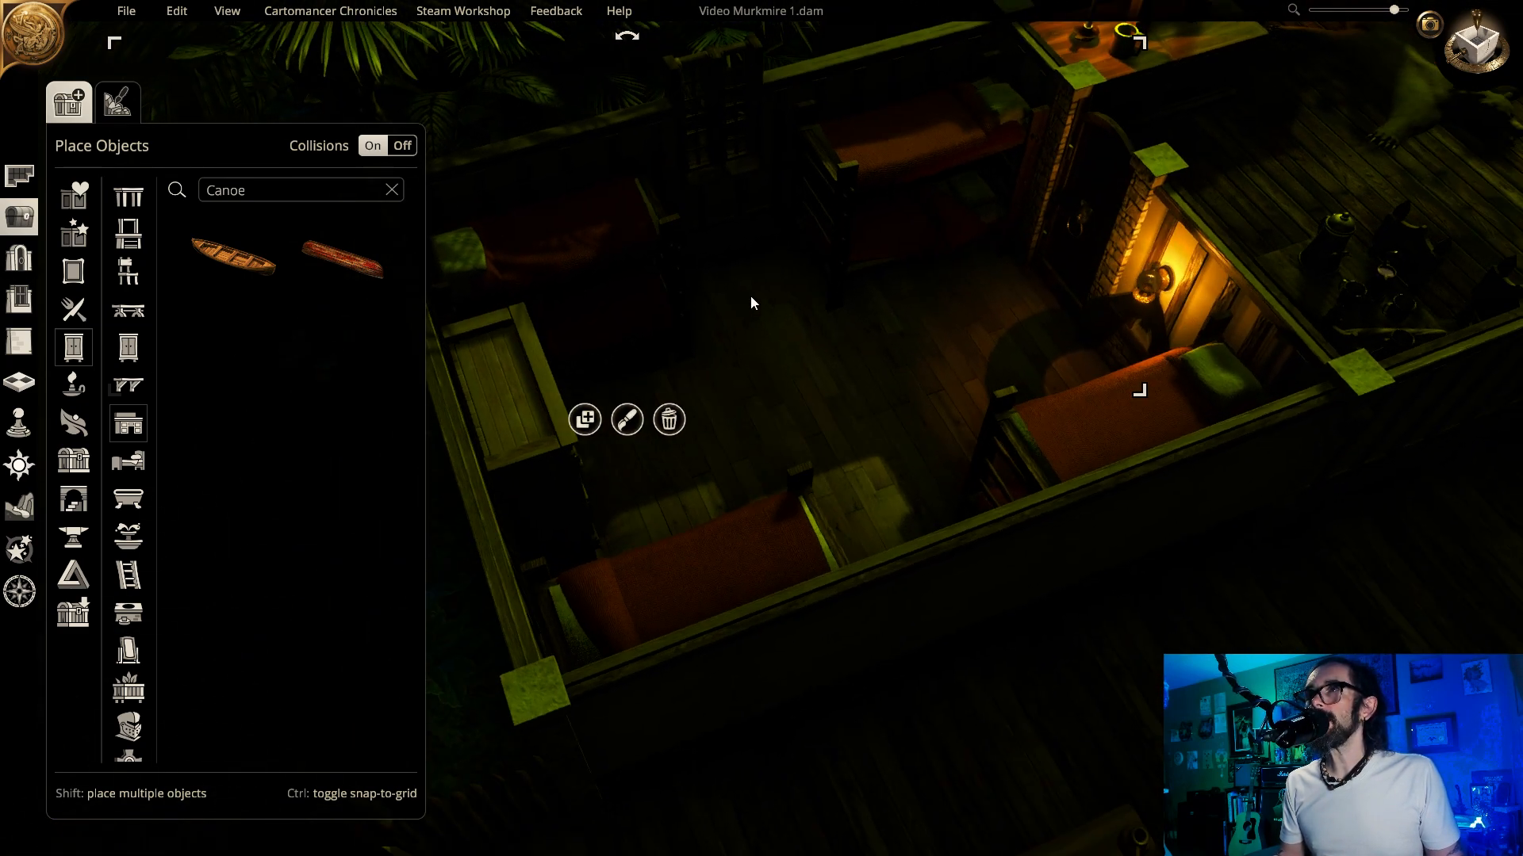
key(e)
- Switch the map lighting from night to midday sun and check the bunk room in daylight
click(19, 468)
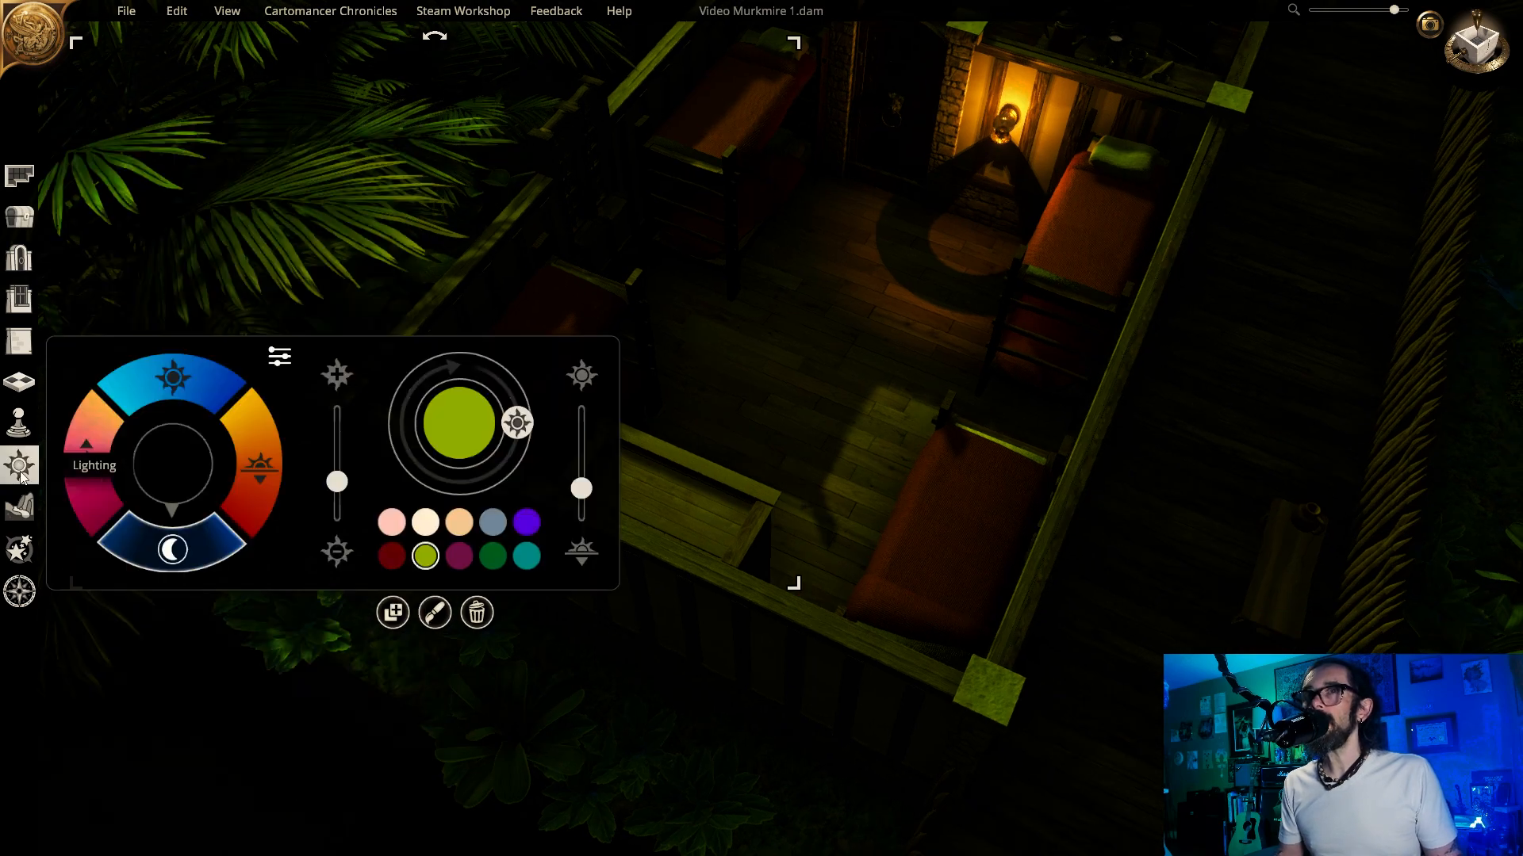
key(q)
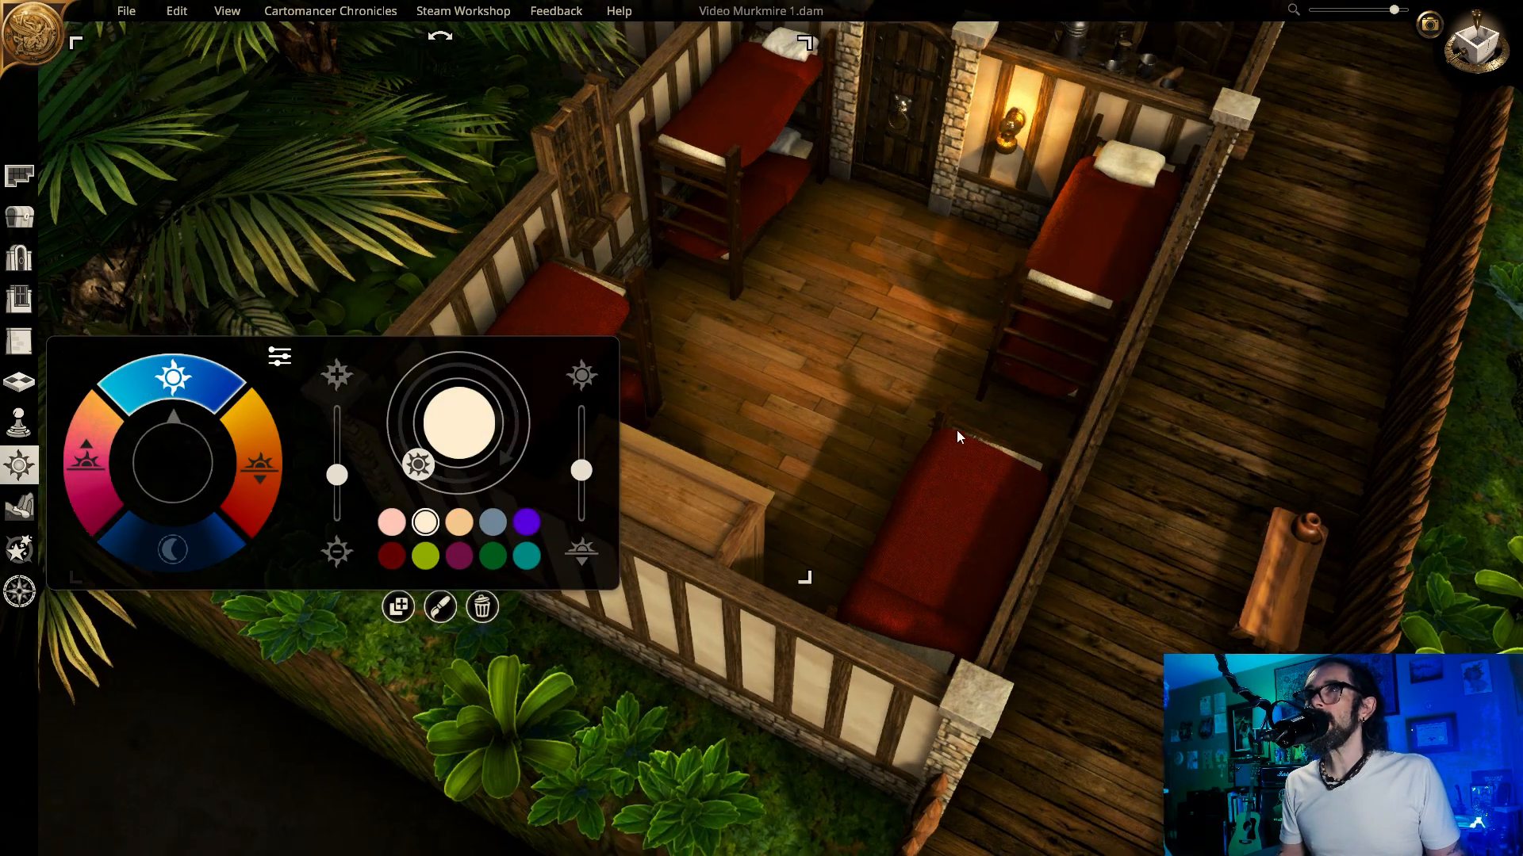
key(e)
key(q)
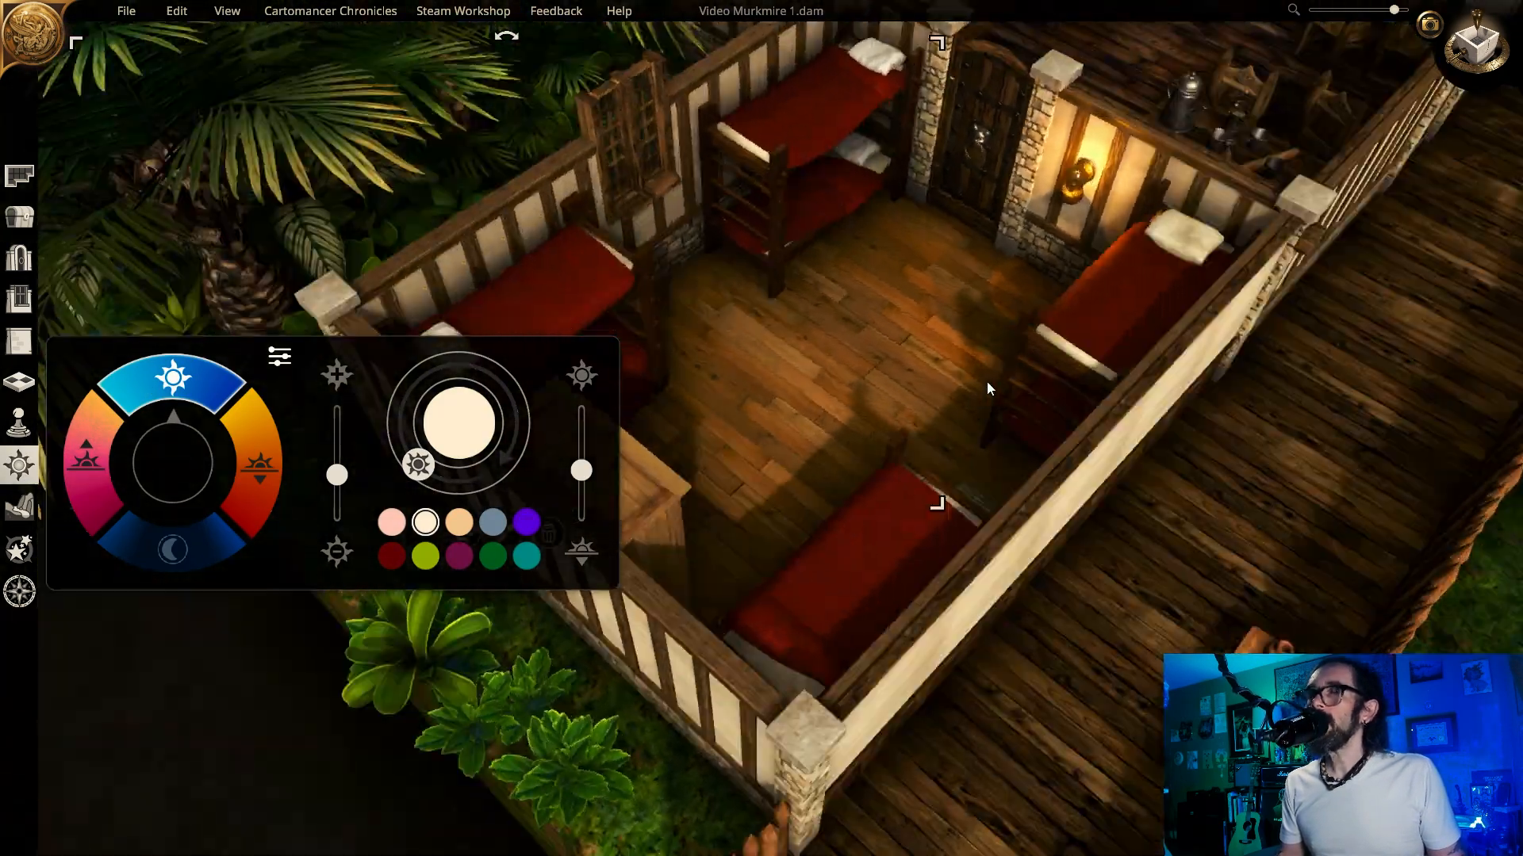
key(e)
scroll(815, 403, down, 2)
right_drag(816, 403, 813, 364)
key(Escape)
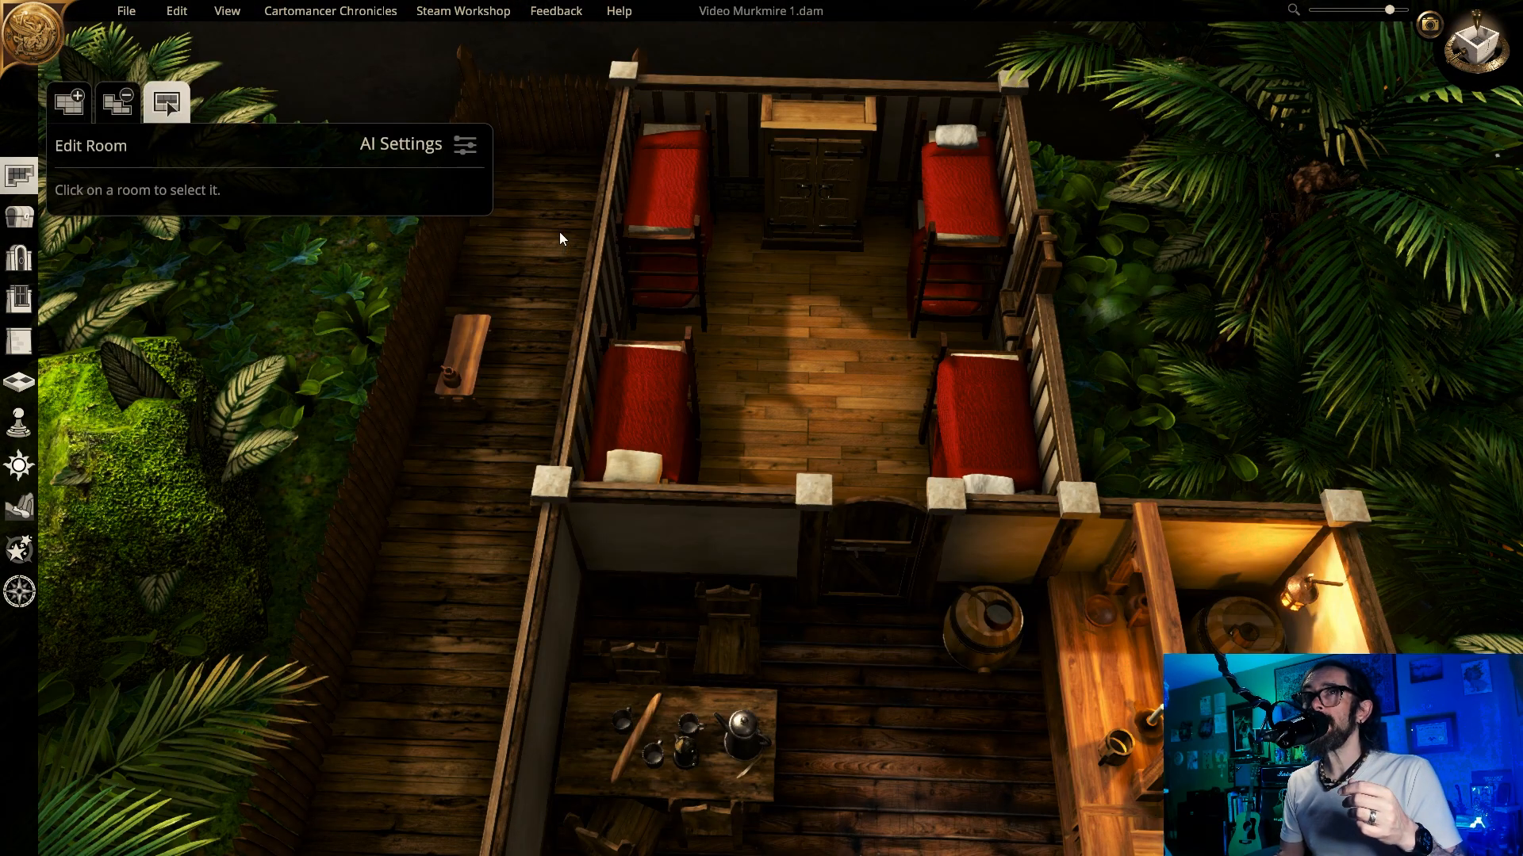
- Select the bunk room for editing and regenerate its furnishings with the Tavern Bedroom theme
click(31, 174)
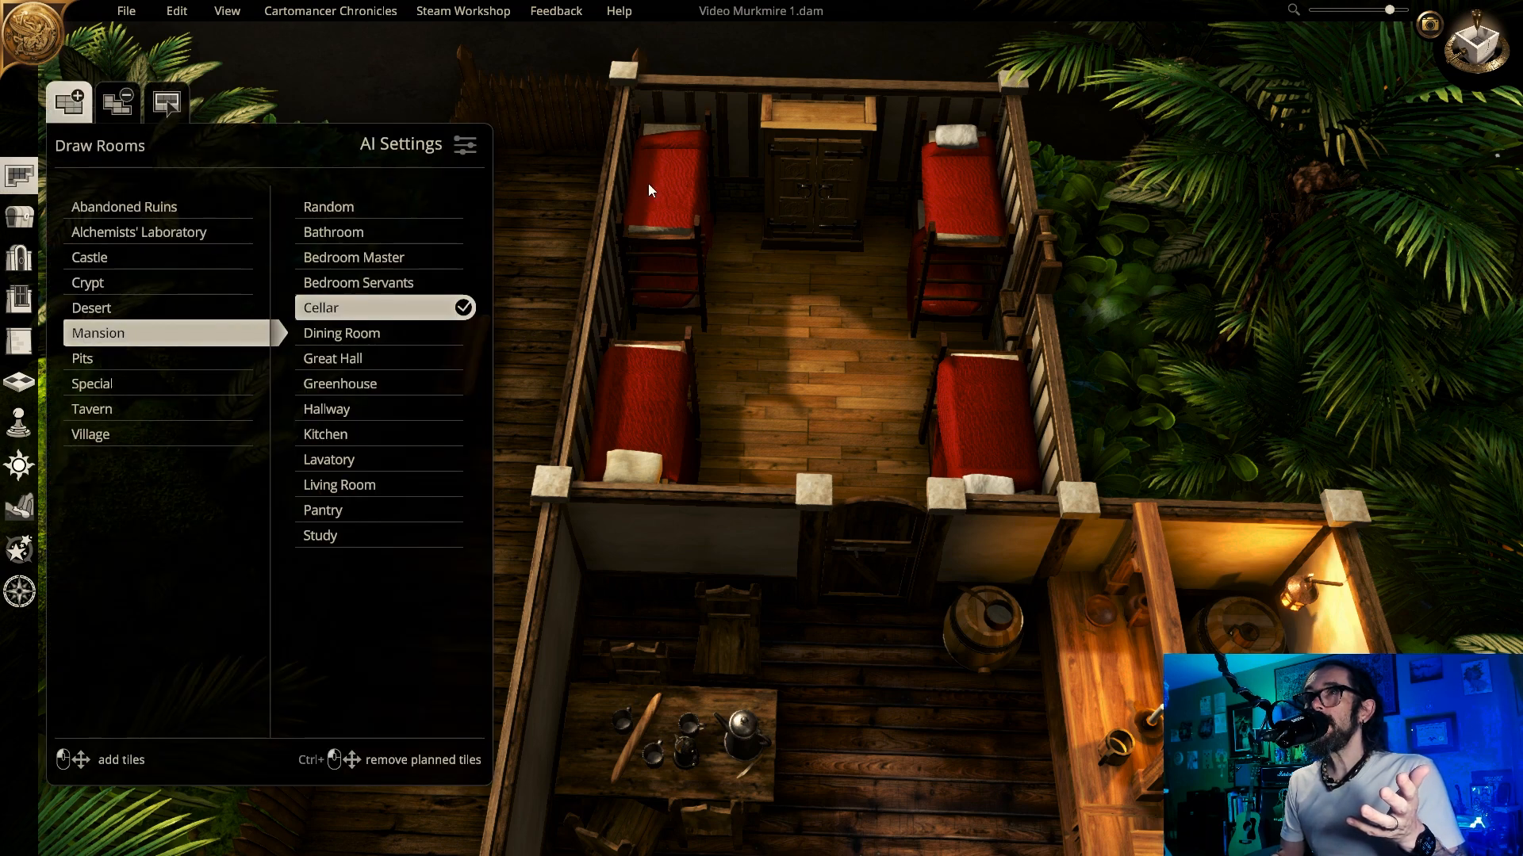
click(167, 107)
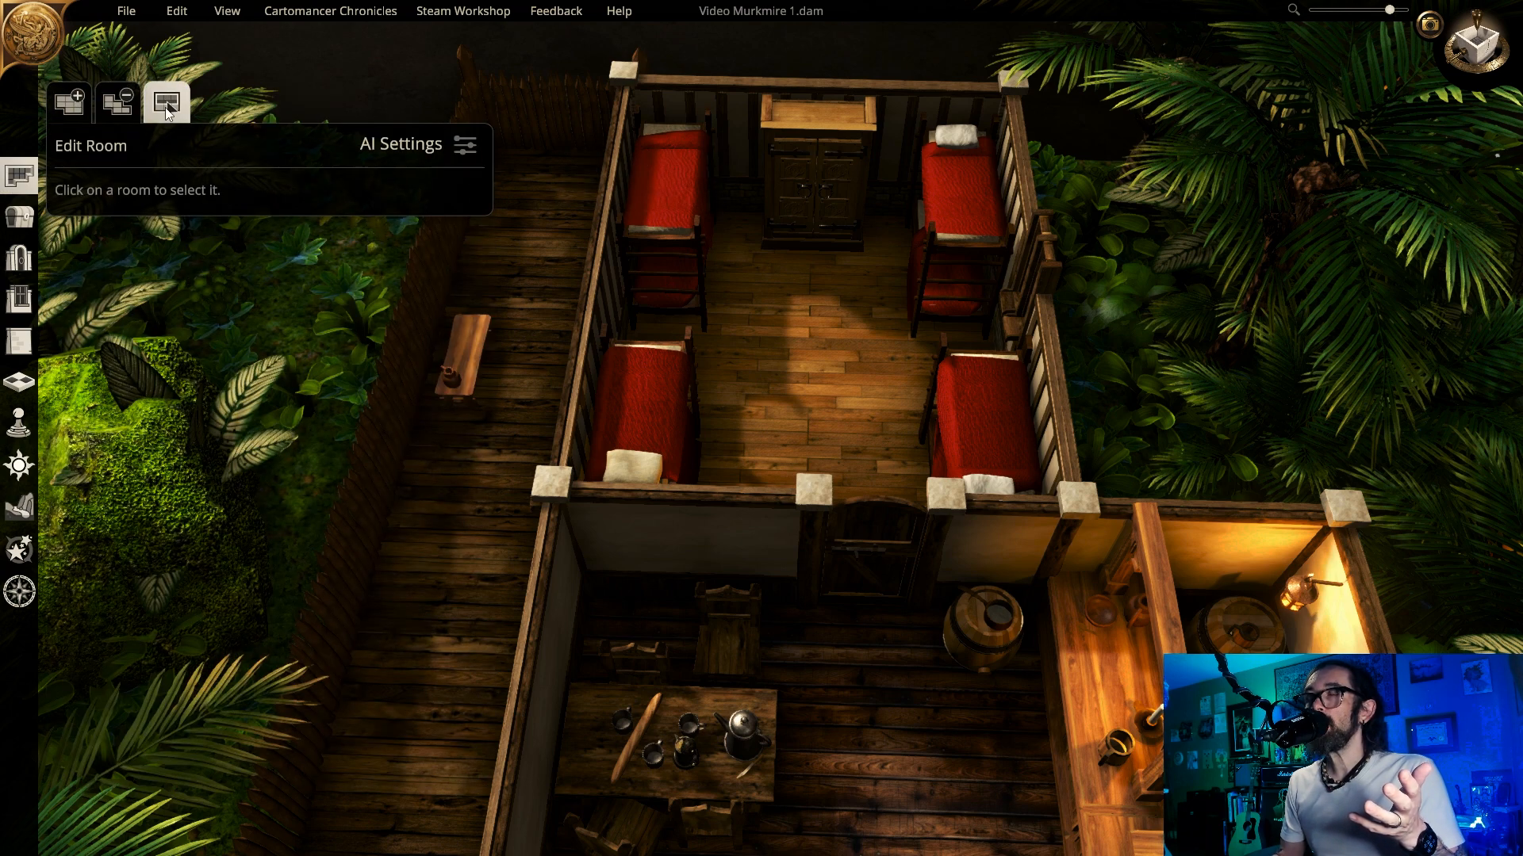
click(830, 341)
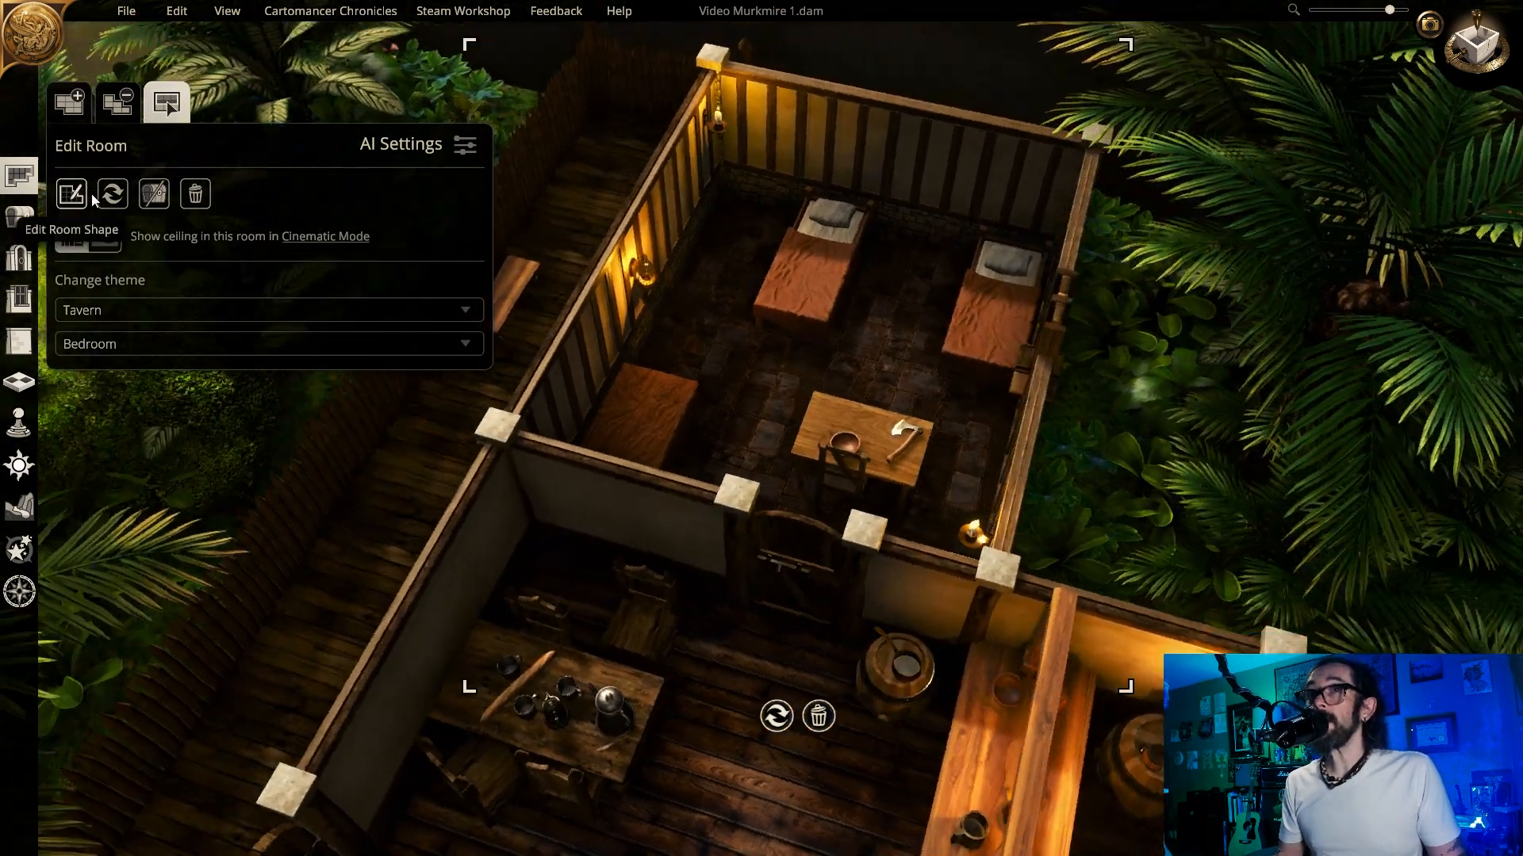
click(111, 198)
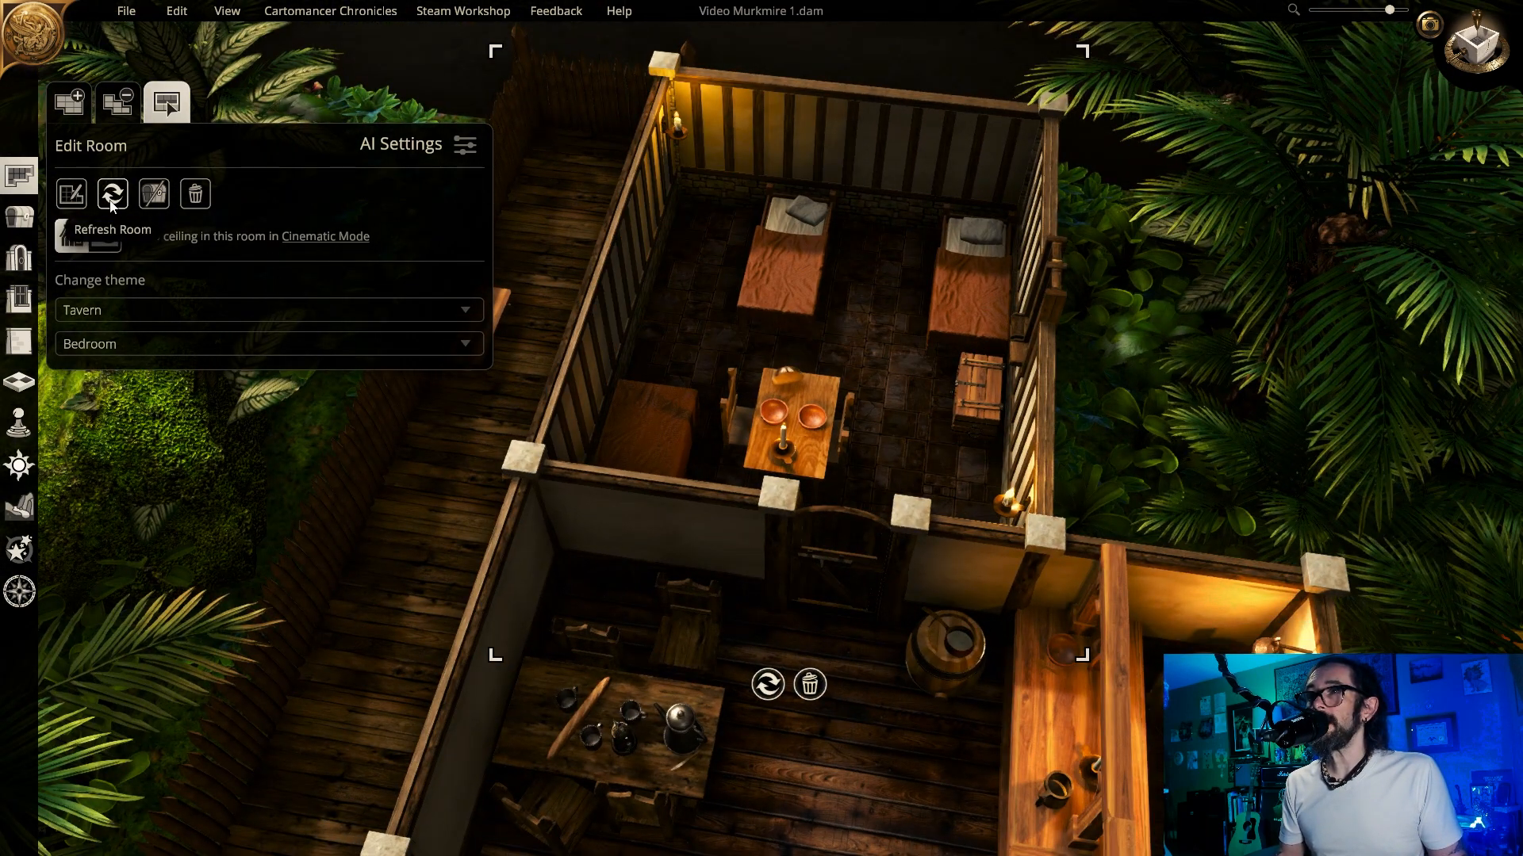
key(a)
key(s)
key(e)
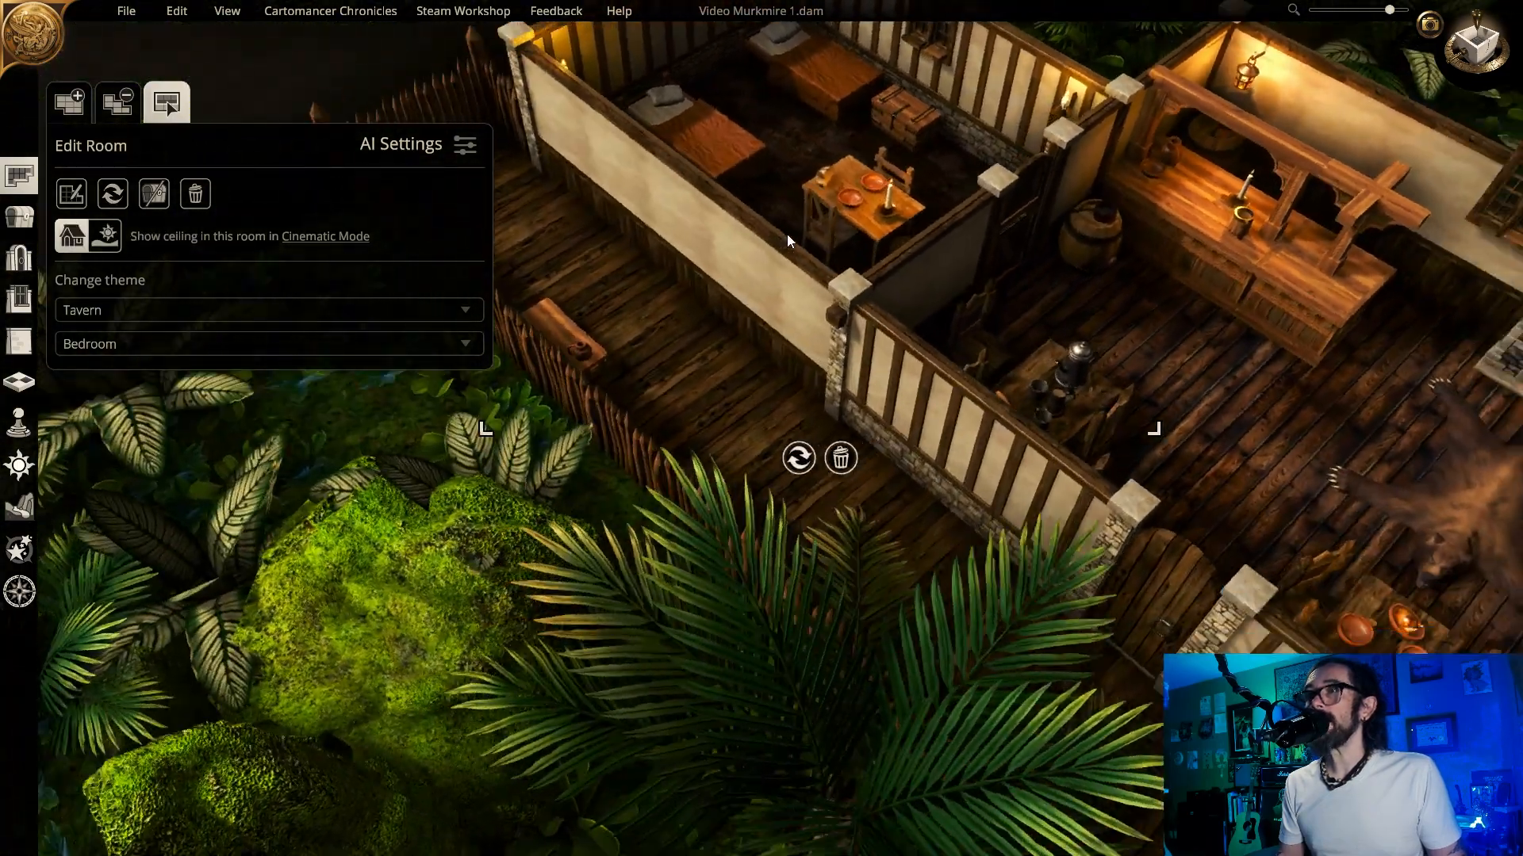
- Plan a 2 x 6 tile Tavern Kitchen along the bedroom's outer wall and across the end of the fenced porch
key(w)
key(w)
key(a)
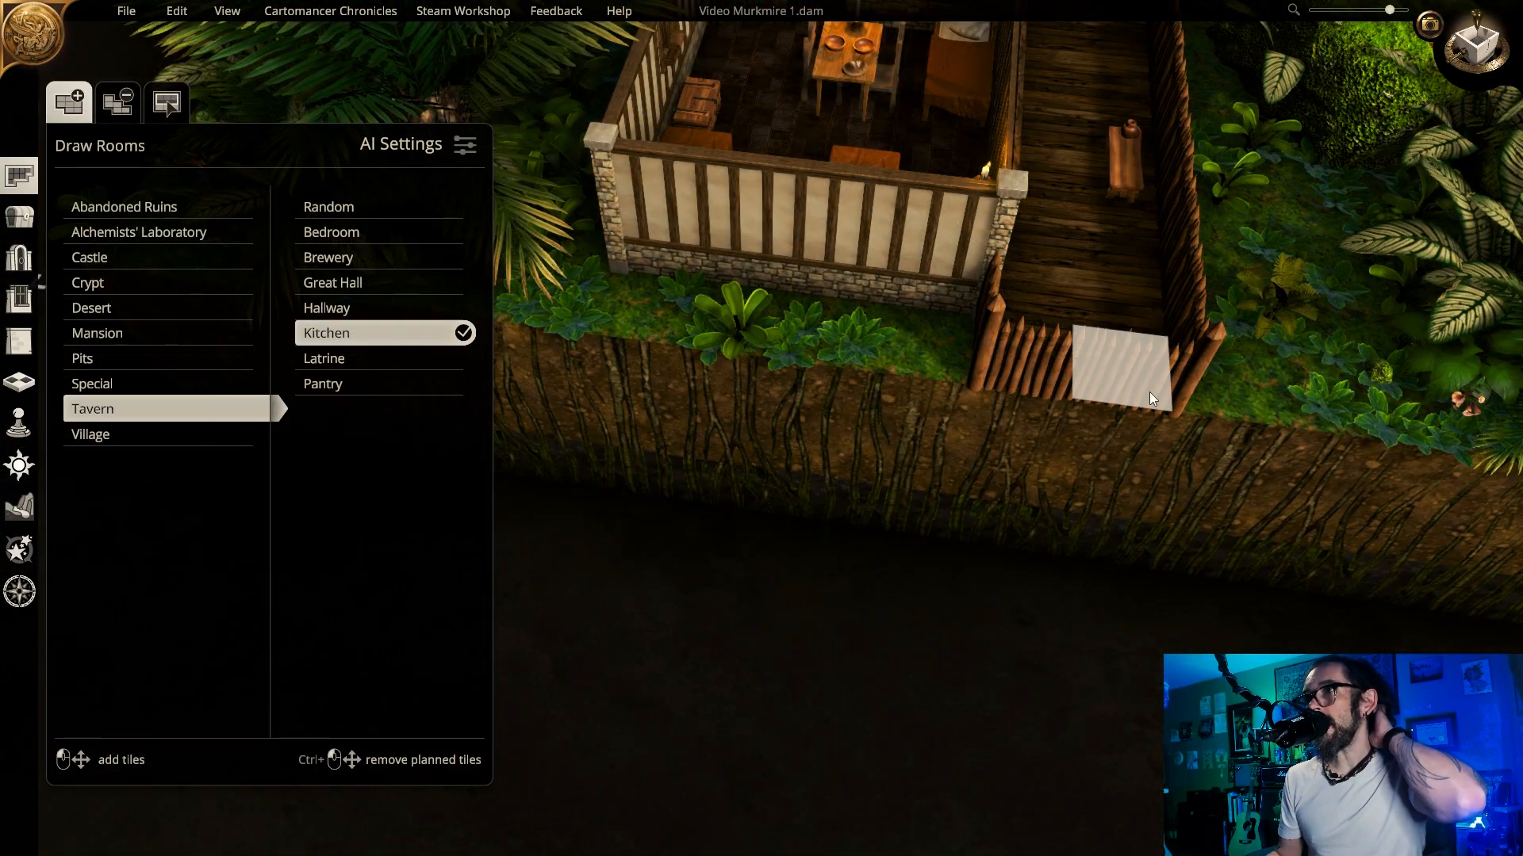
drag(1142, 392, 634, 359)
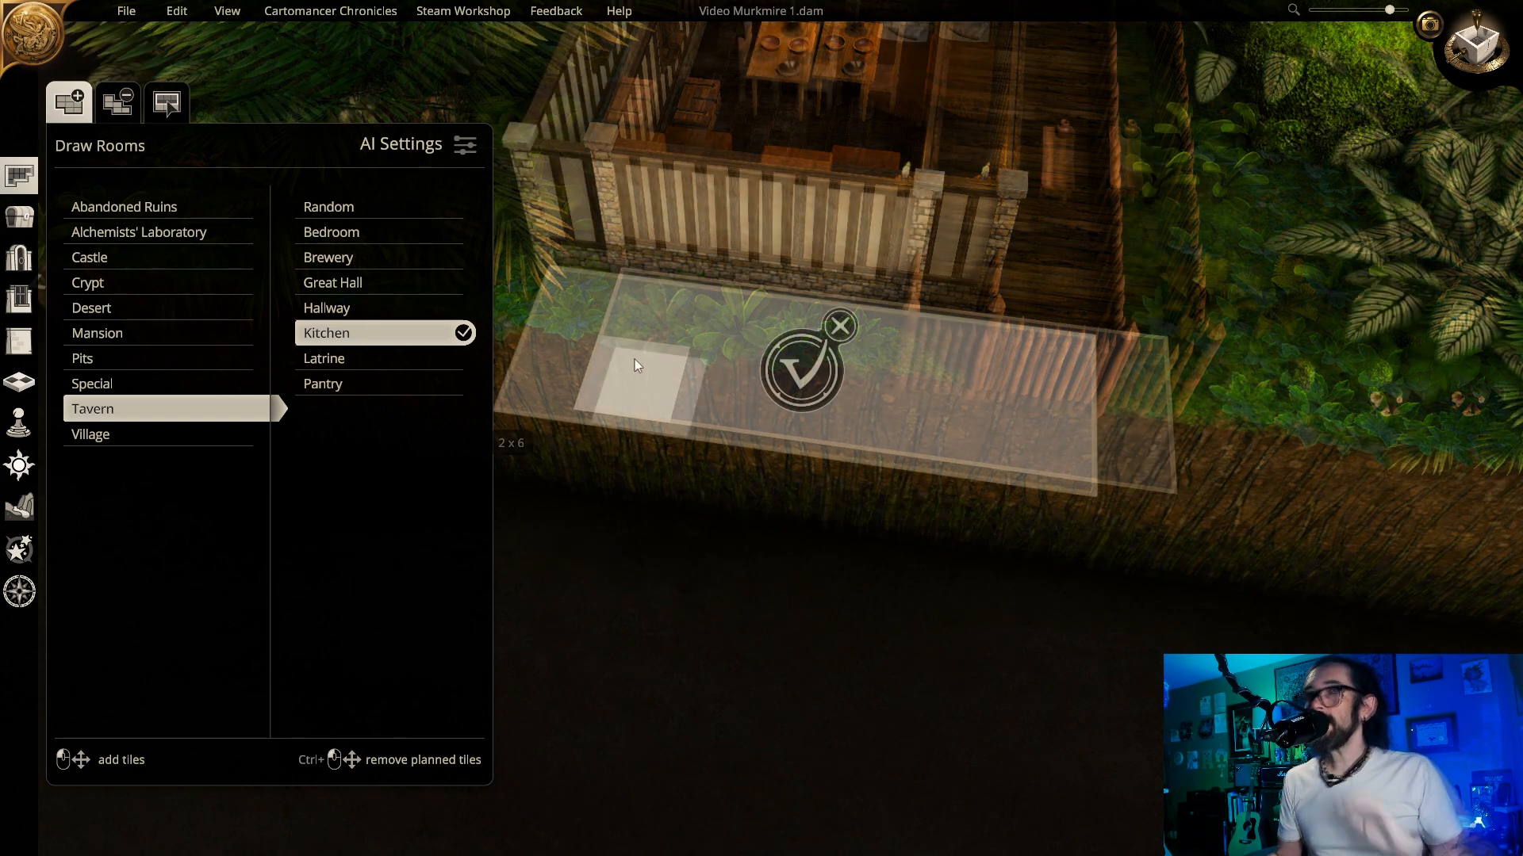
key(e)
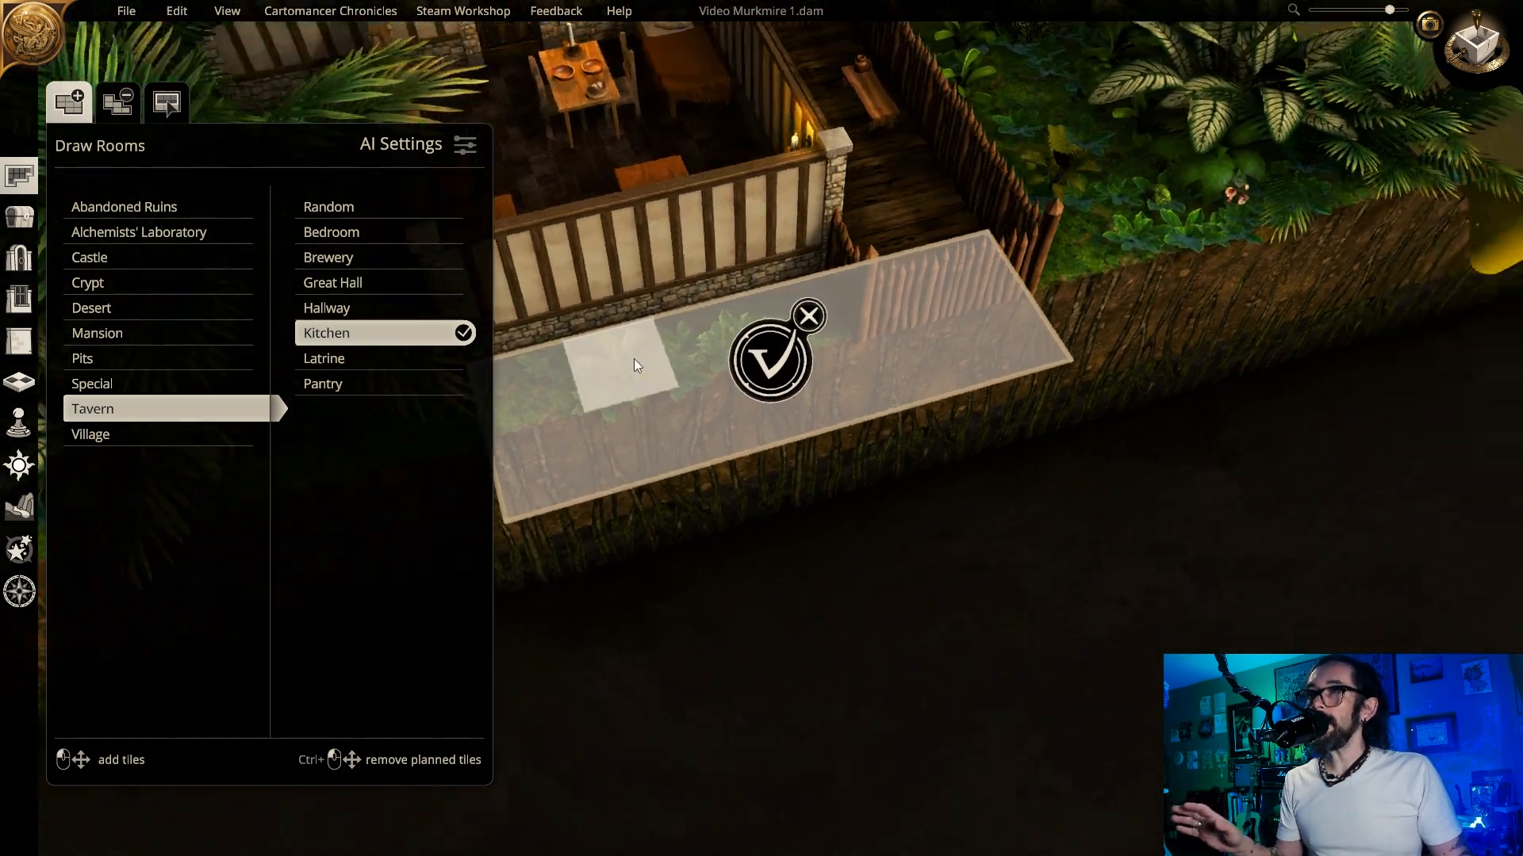
key(s)
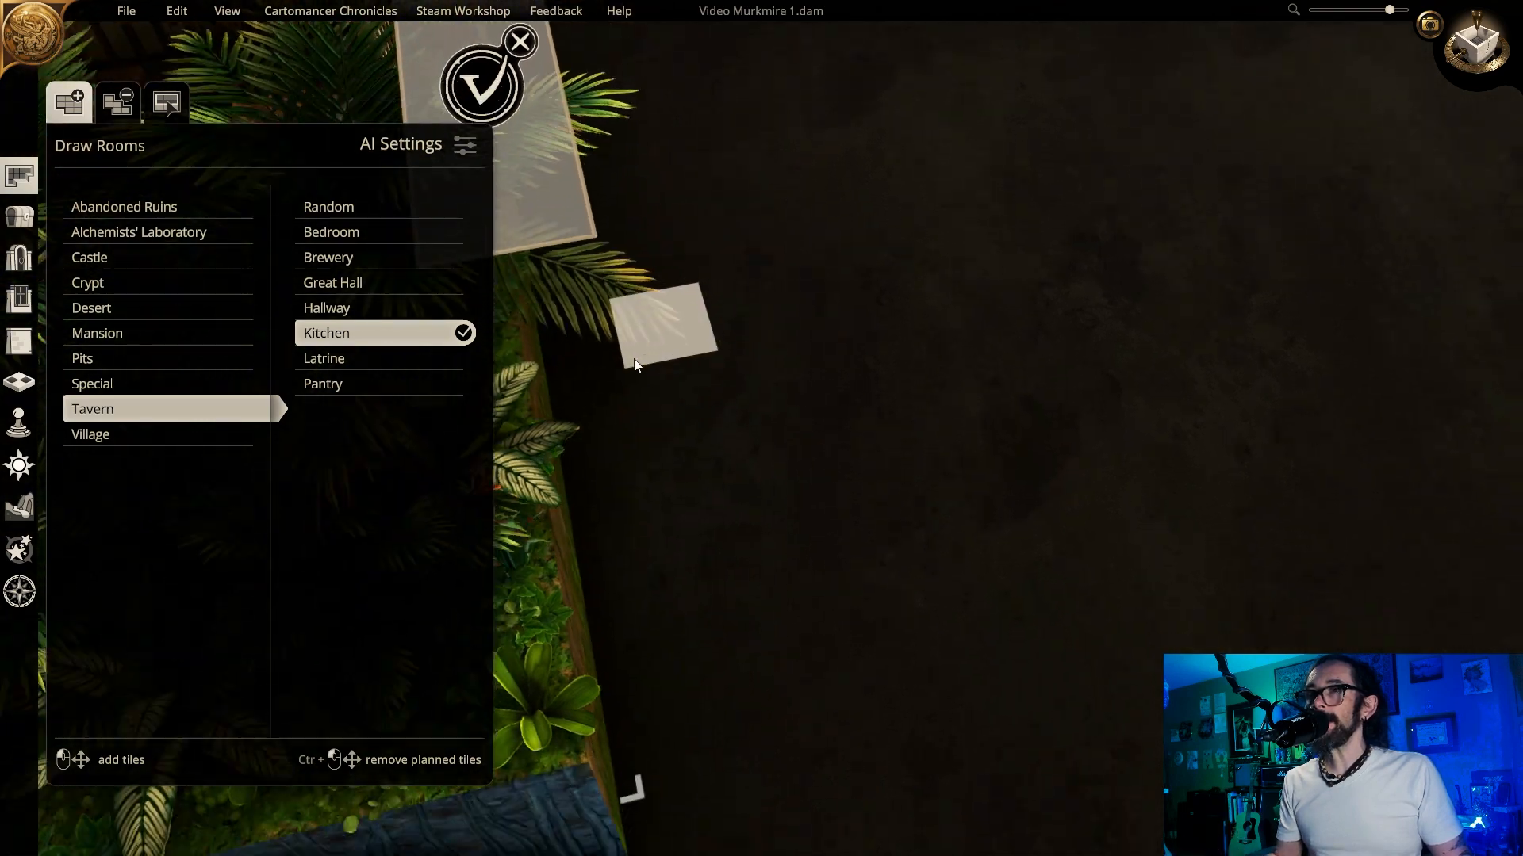
key(a)
key(w)
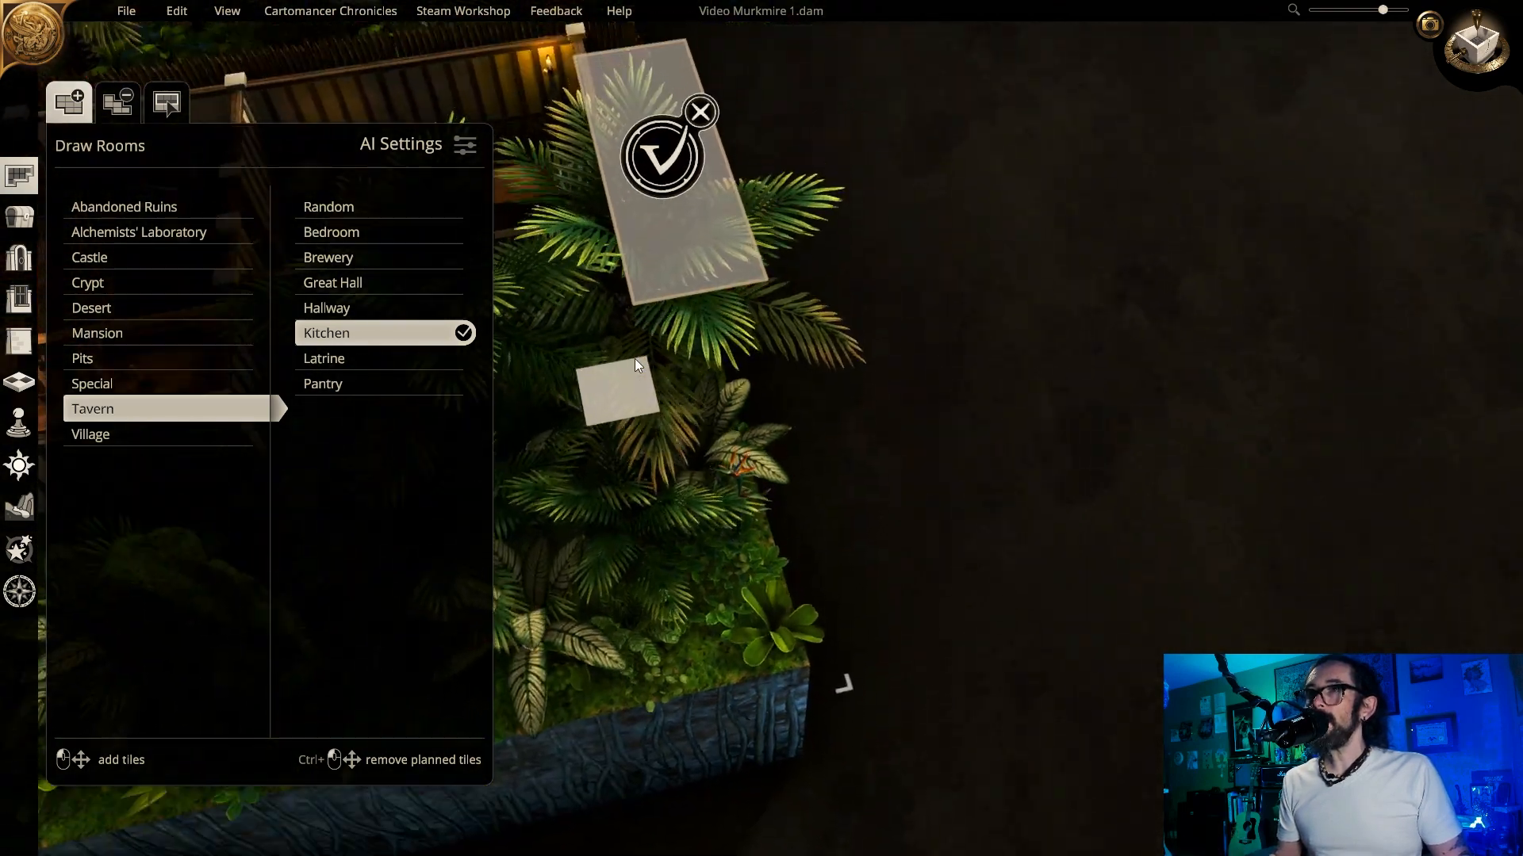
scroll(627, 368, down, 1)
key(e)
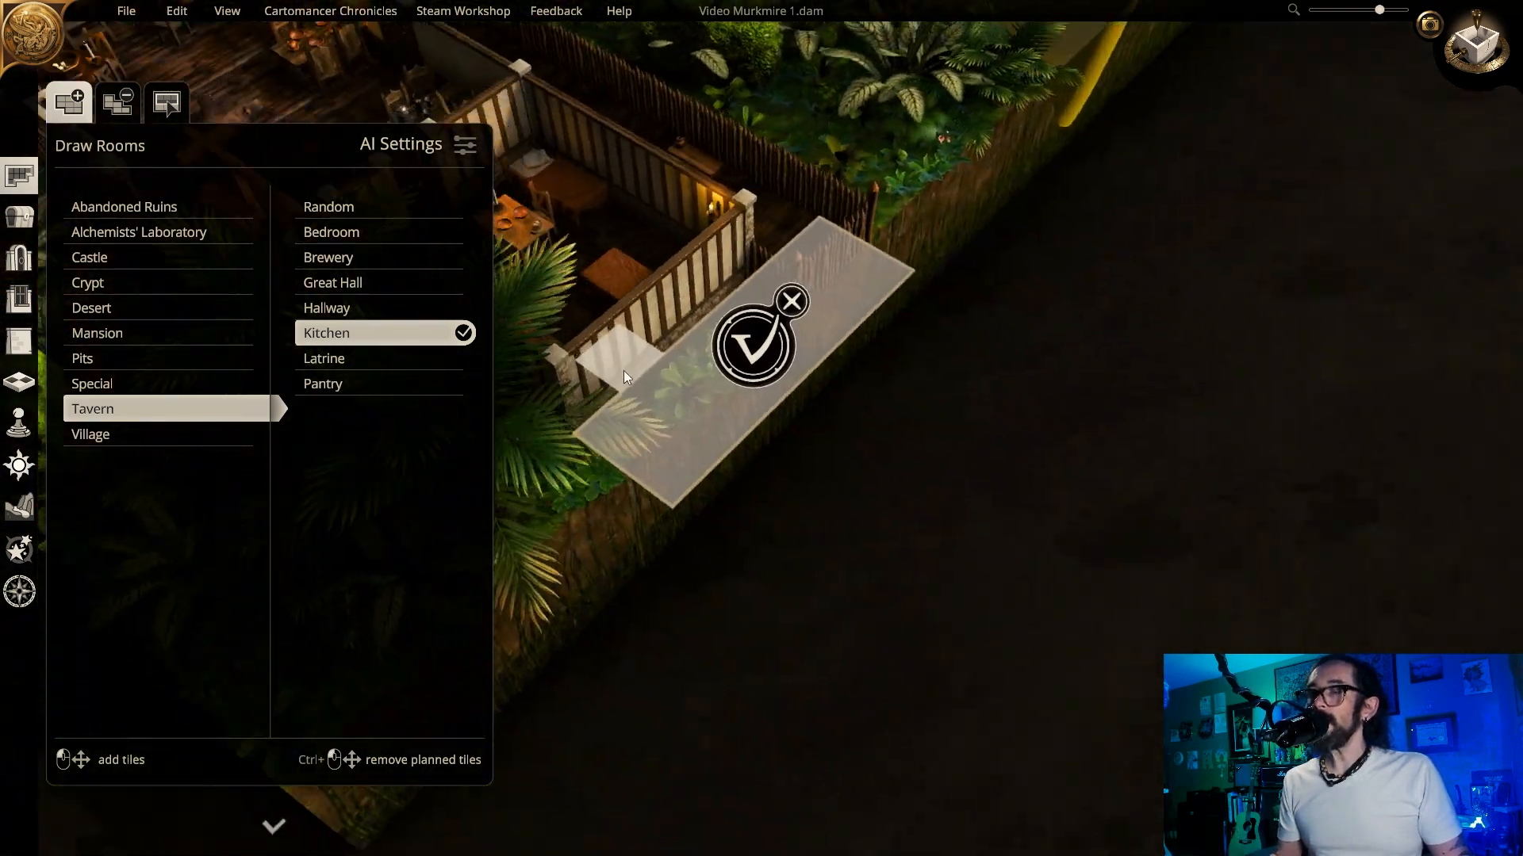
key(e)
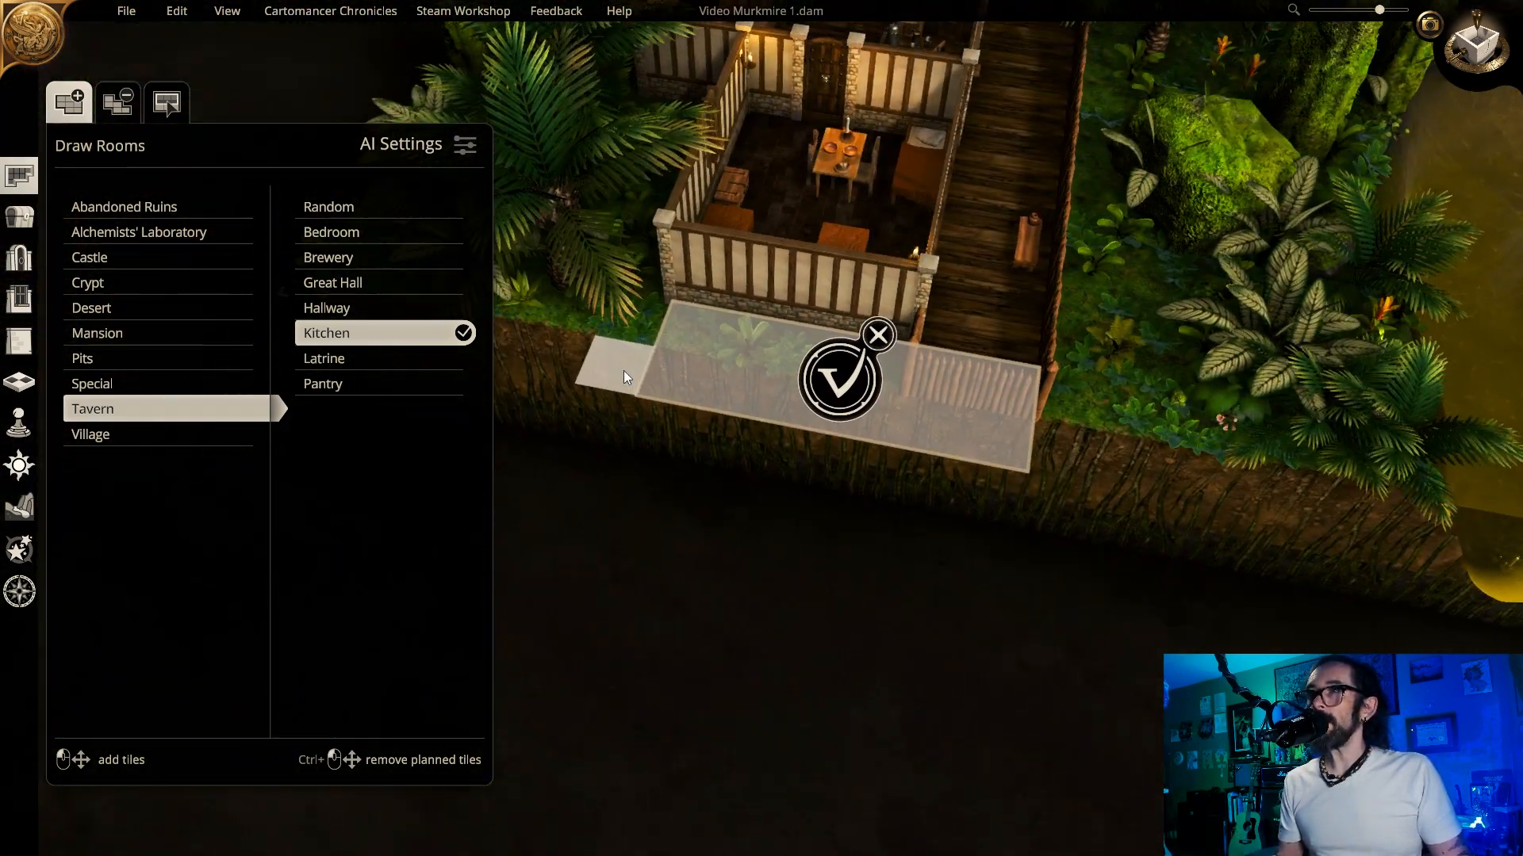
key(a)
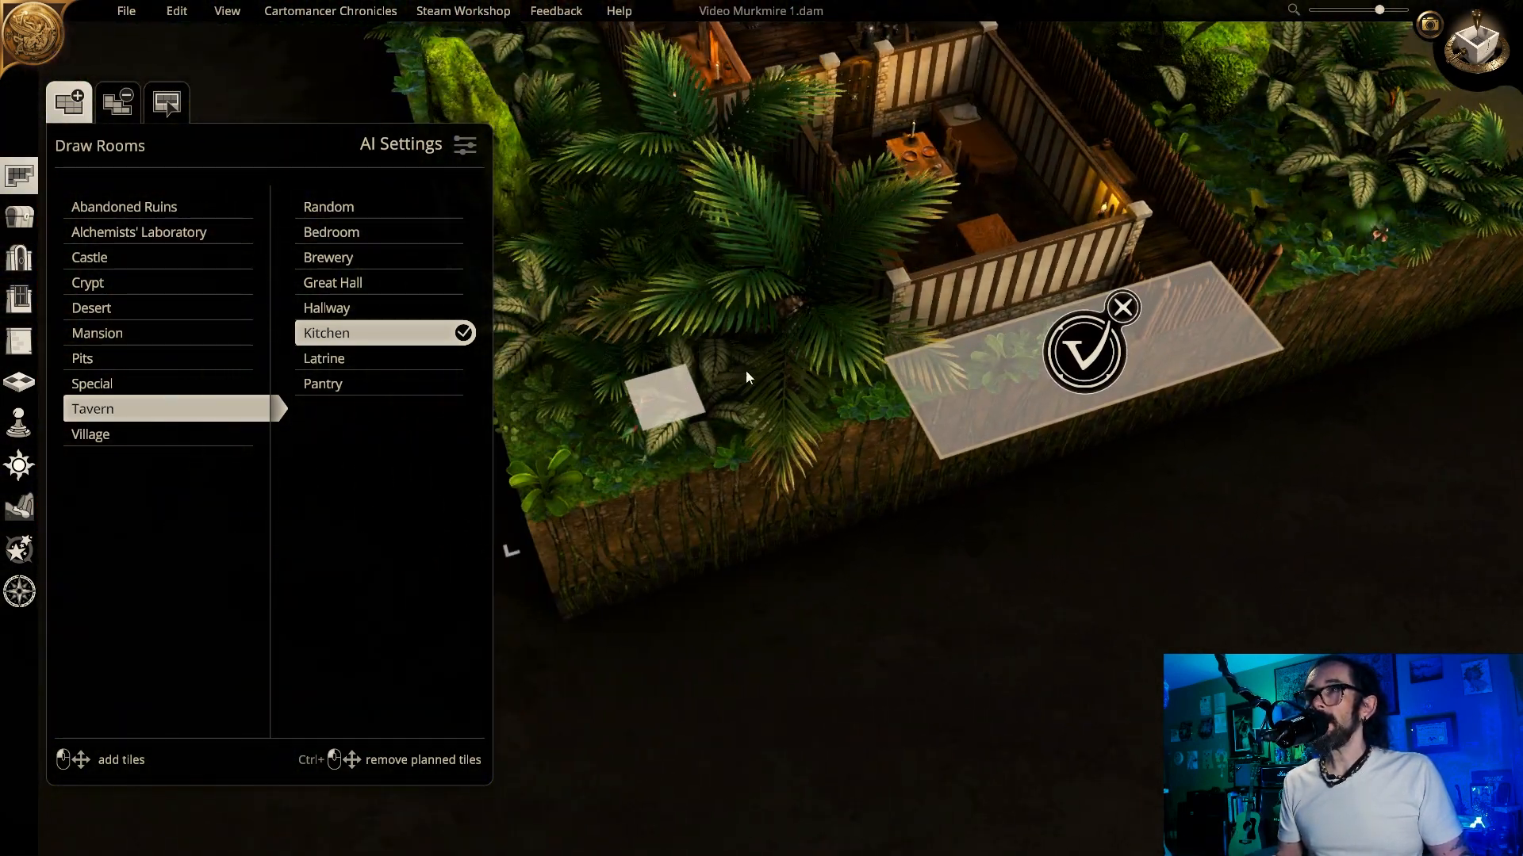
- Extend the planned kitchen strip through the palms to the outer corner of the jungle bank
drag(778, 442, 560, 546)
key(e)
key(e)
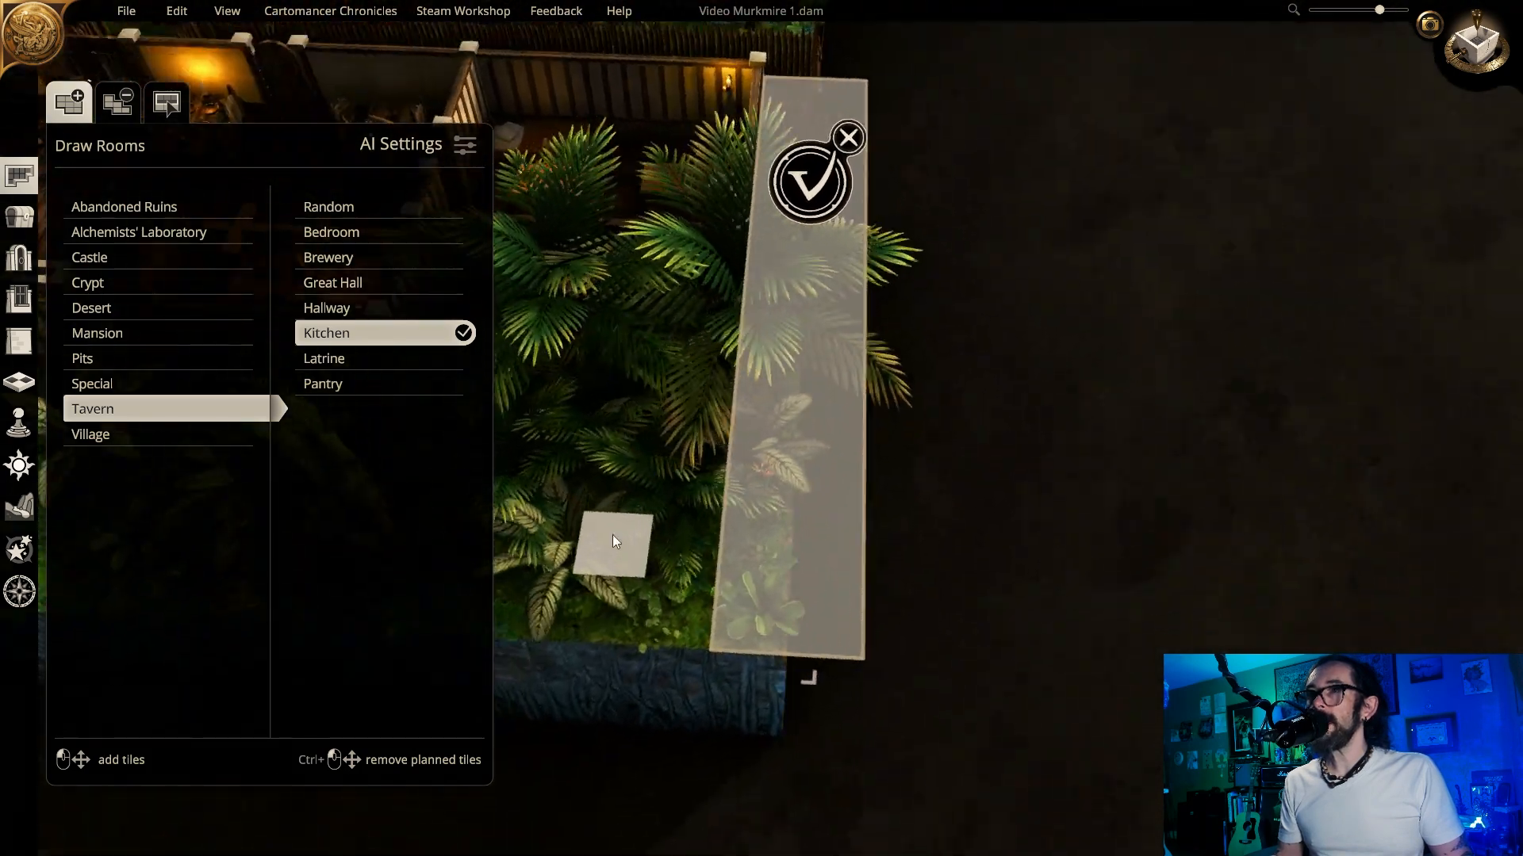
- Add a side wing to the planned kitchen at the bank's corner and build the L-shaped room
key(s)
key(a)
key(s)
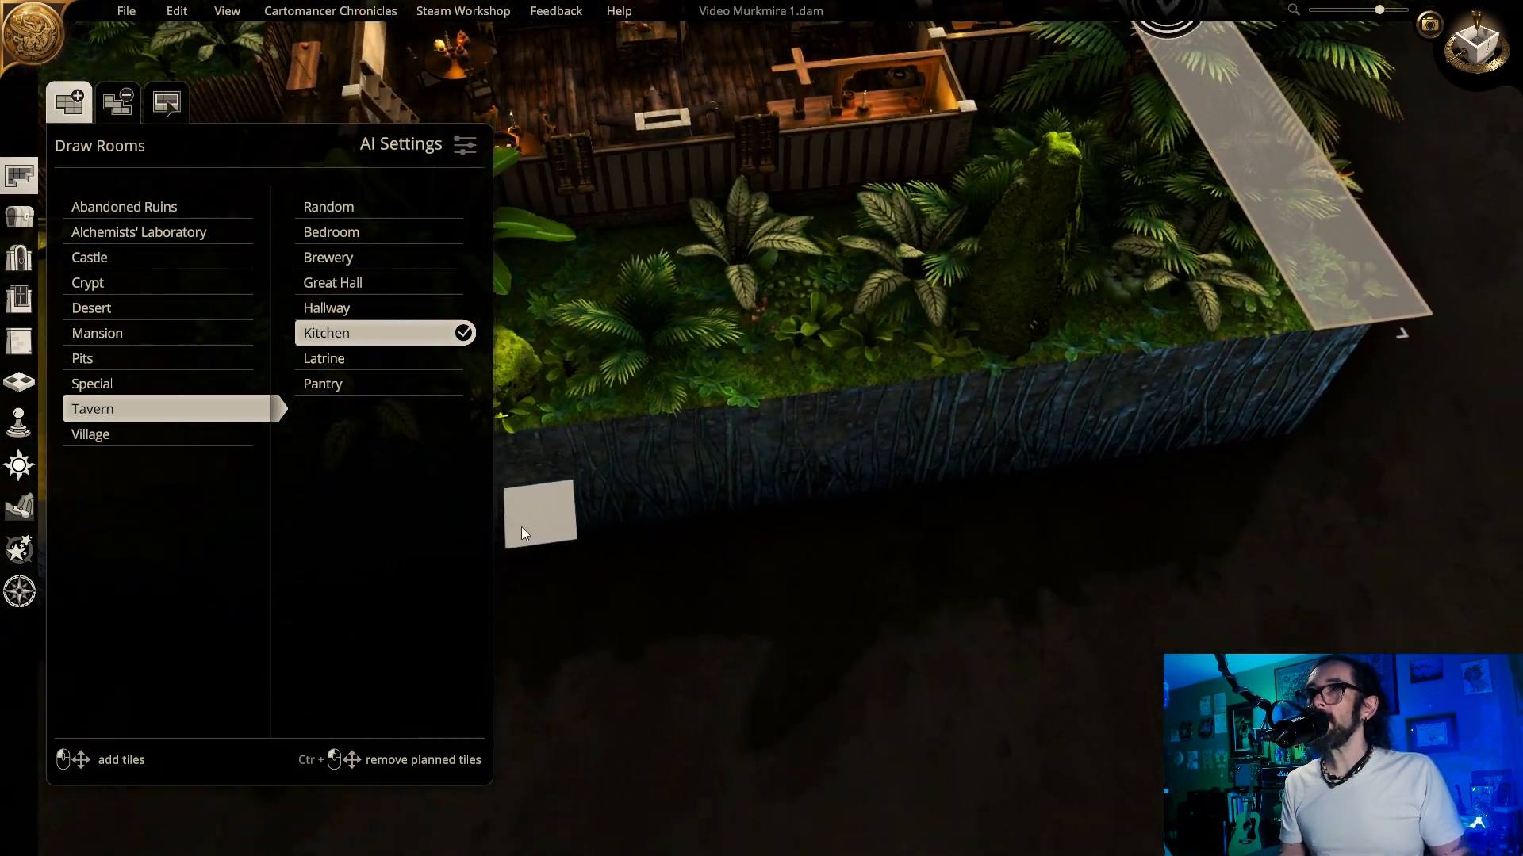
key(a)
key(d)
key(q)
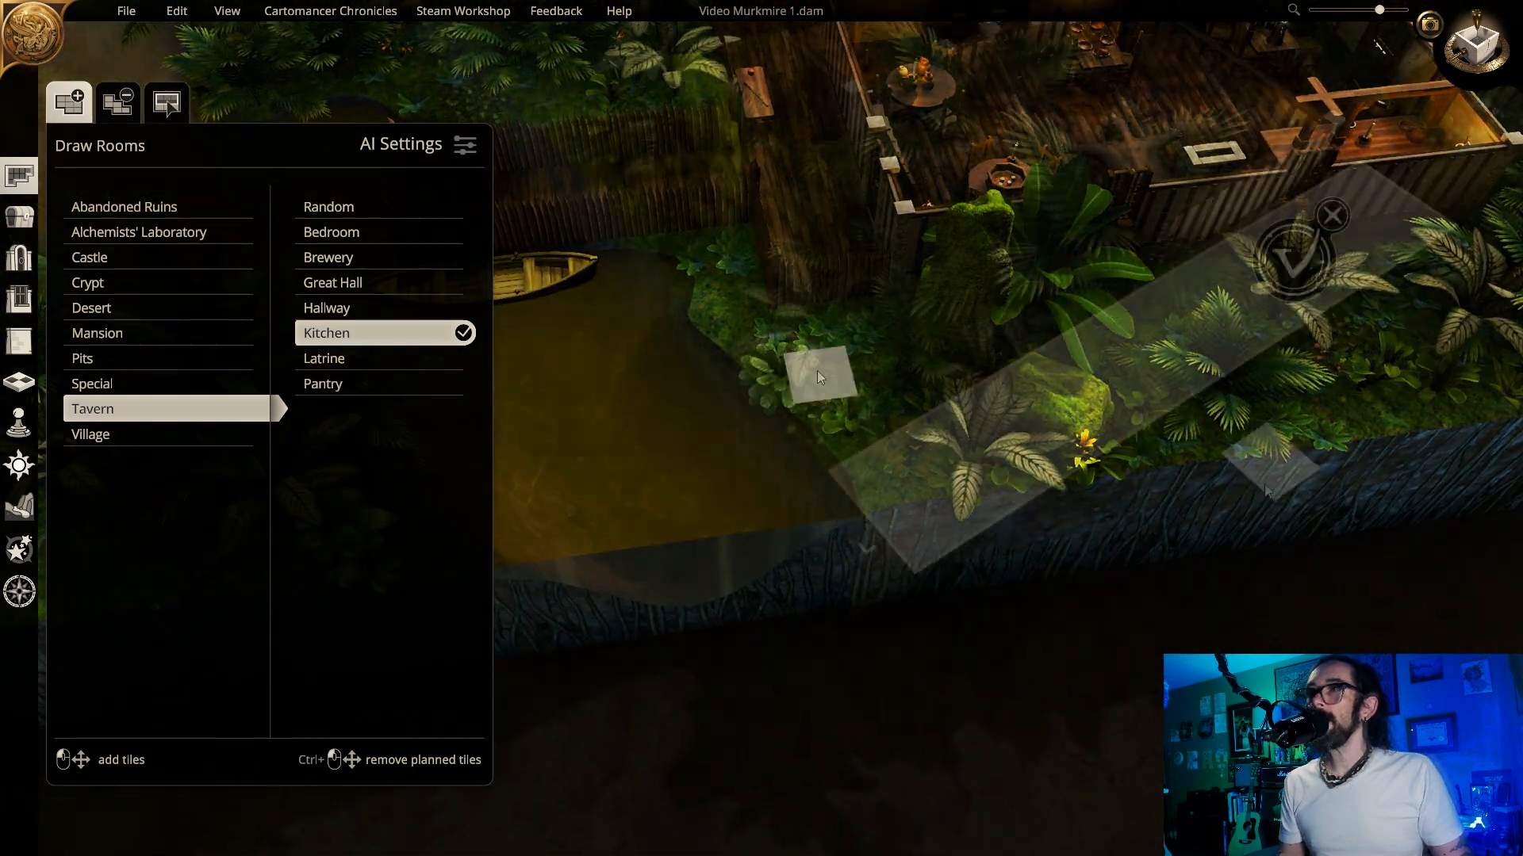
key(e)
key(a)
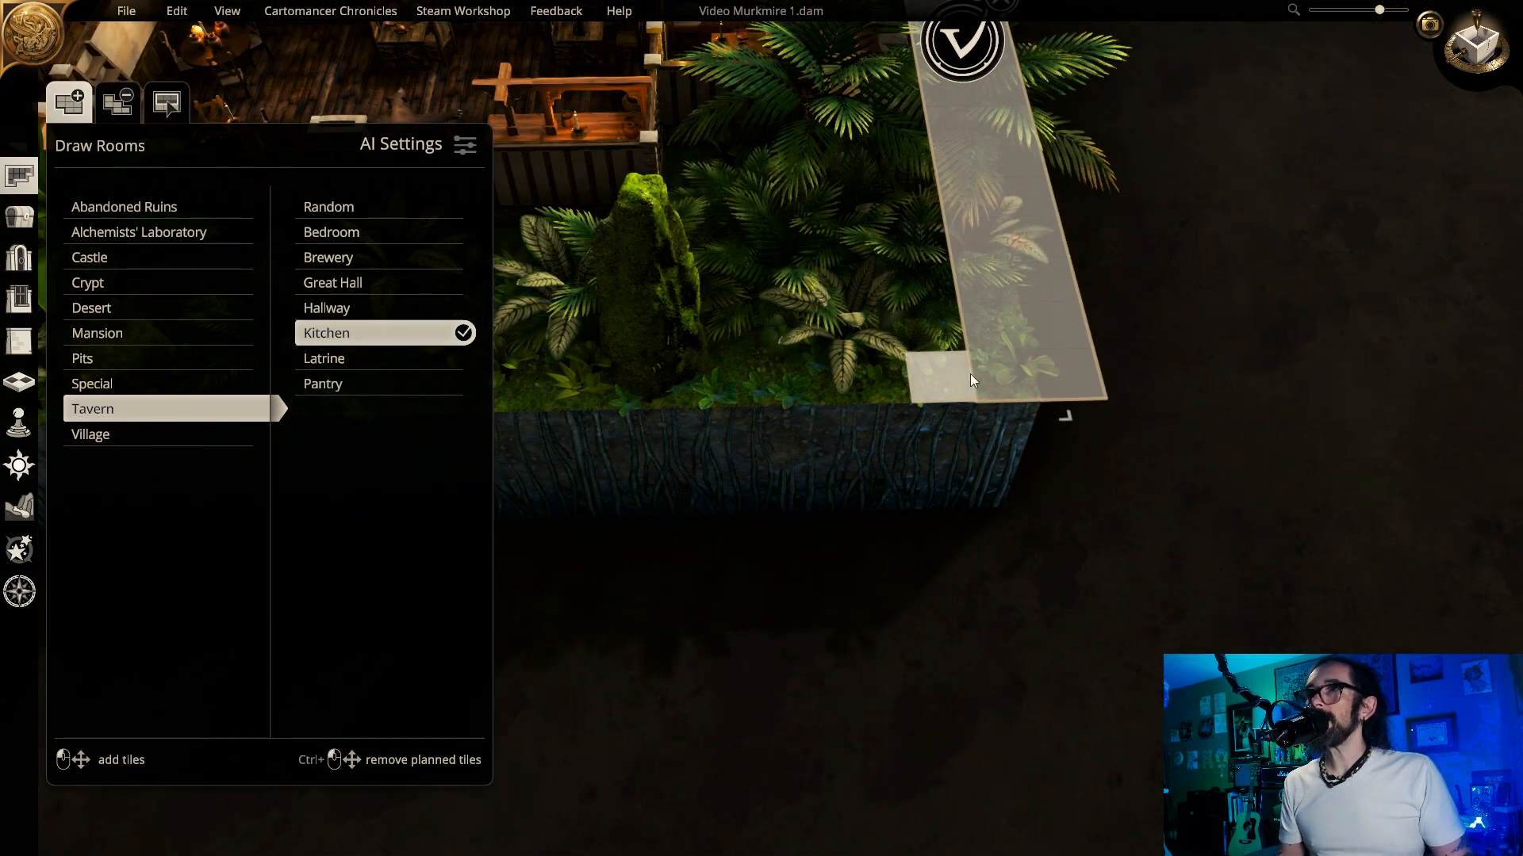
mouse_move(963, 375)
mouse_down()
mouse_move(669, 363)
mouse_move(774, 352)
mouse_up()
click(977, 35)
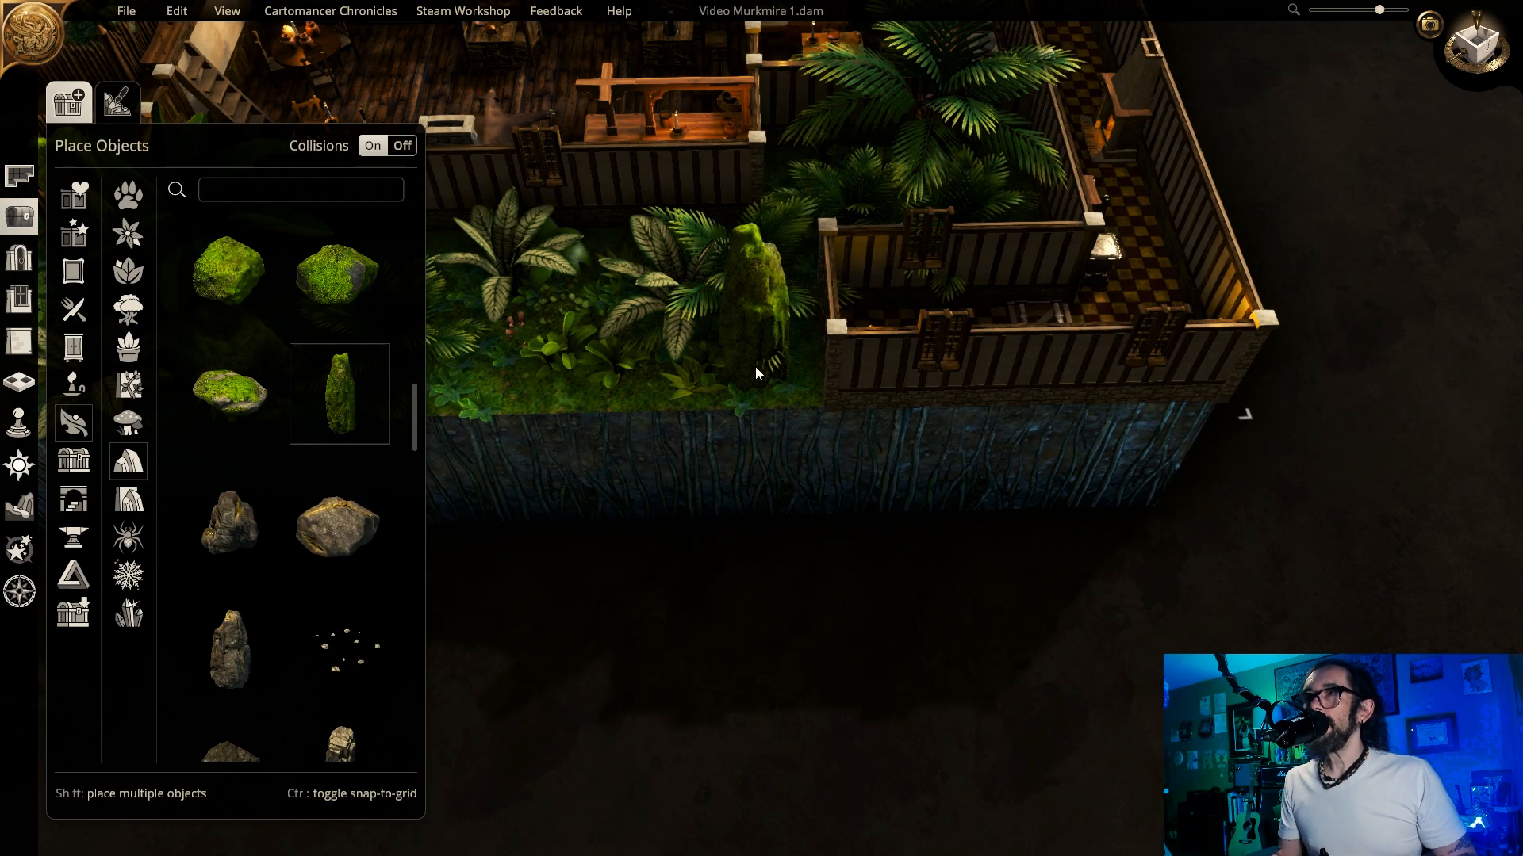
- Enlarge the mossy standing stone beside the new kitchen wing until it rises above the walls
click(755, 367)
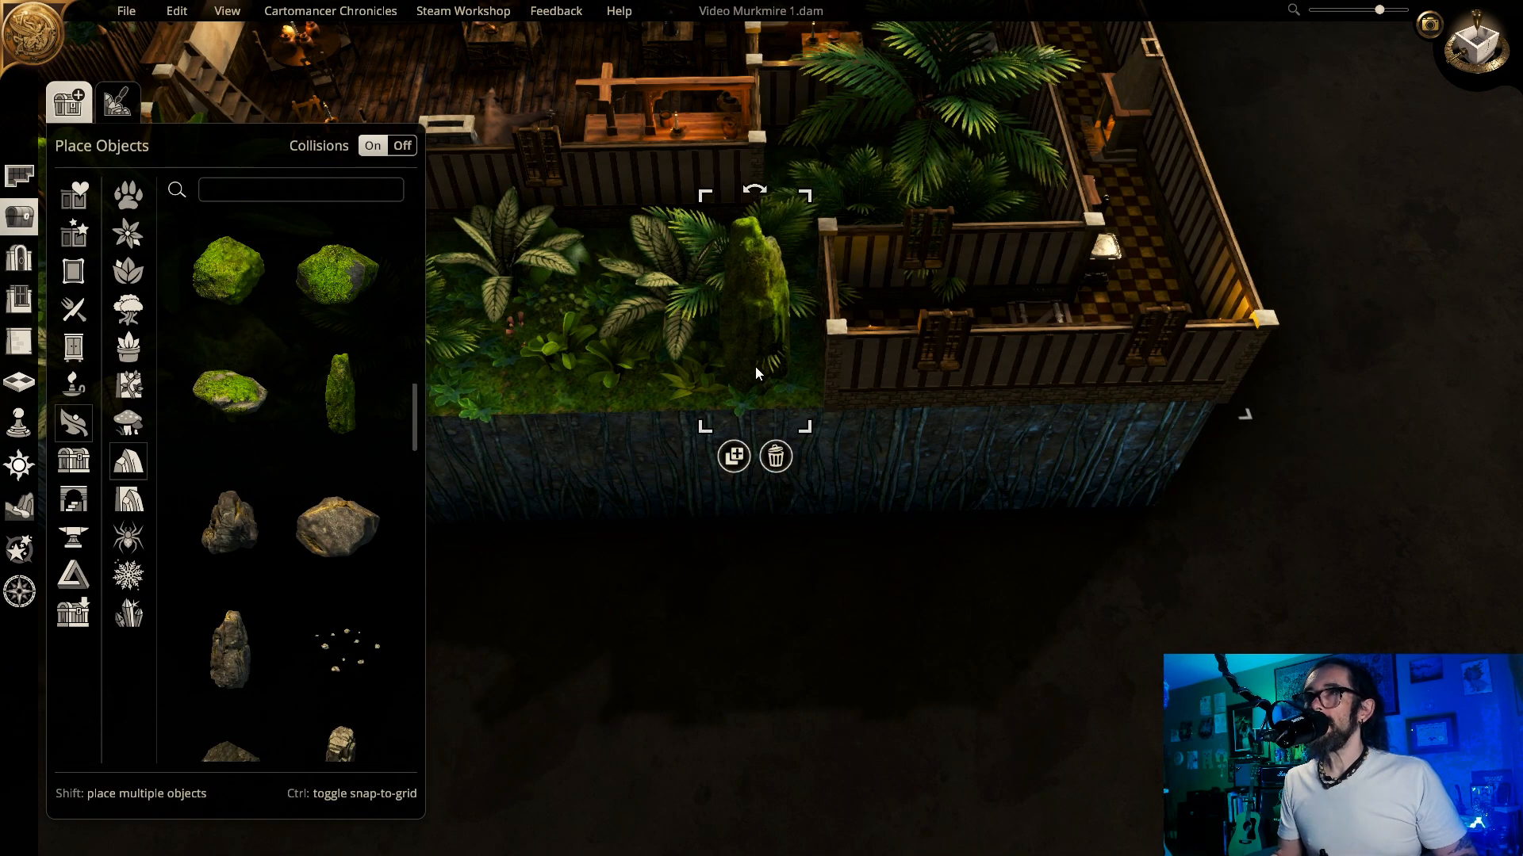
drag(810, 195, 830, 118)
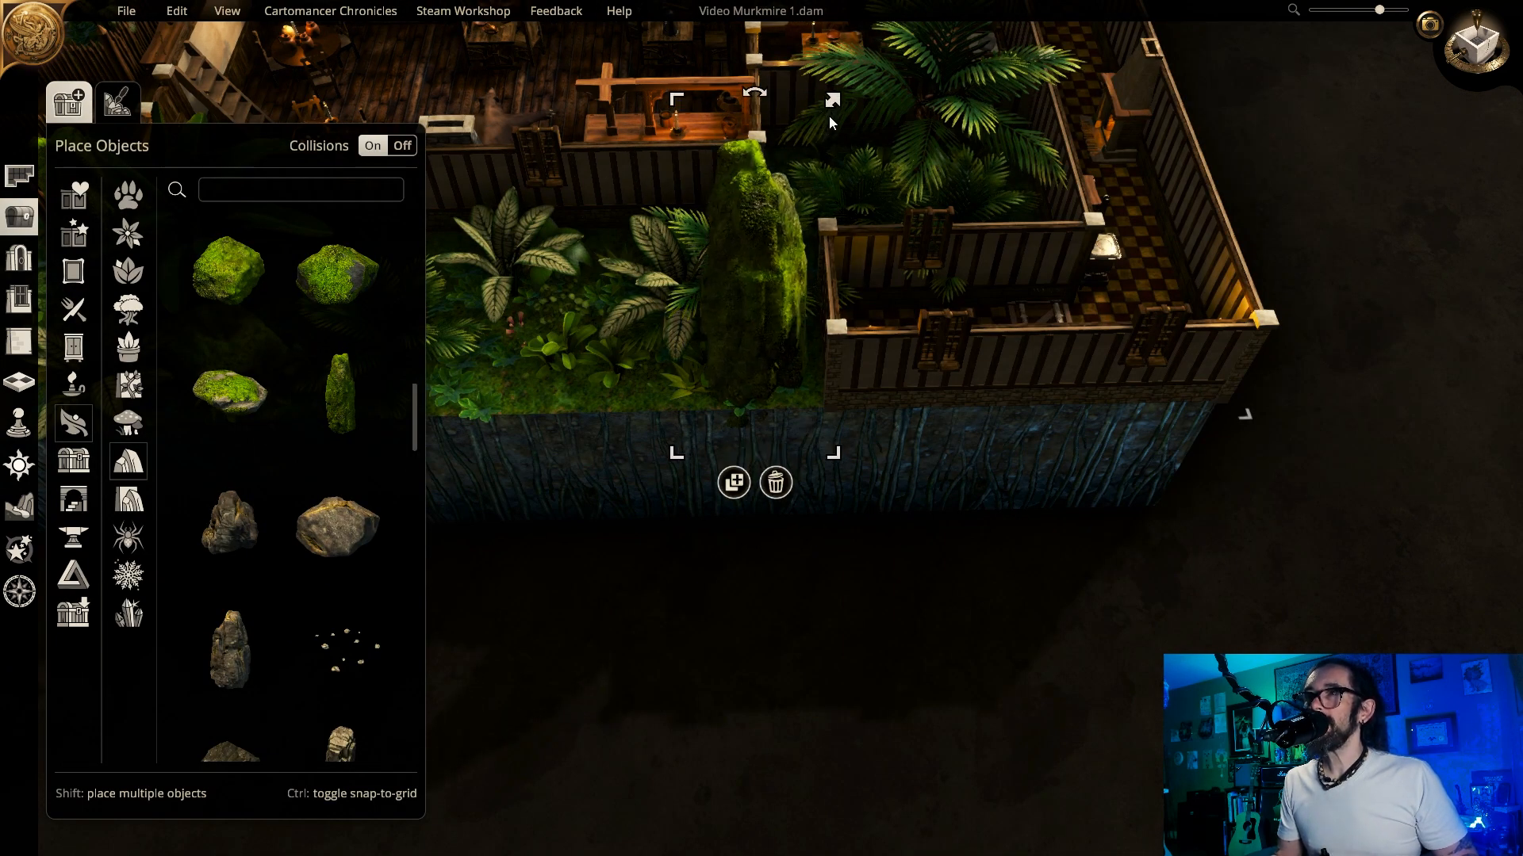
click(1174, 522)
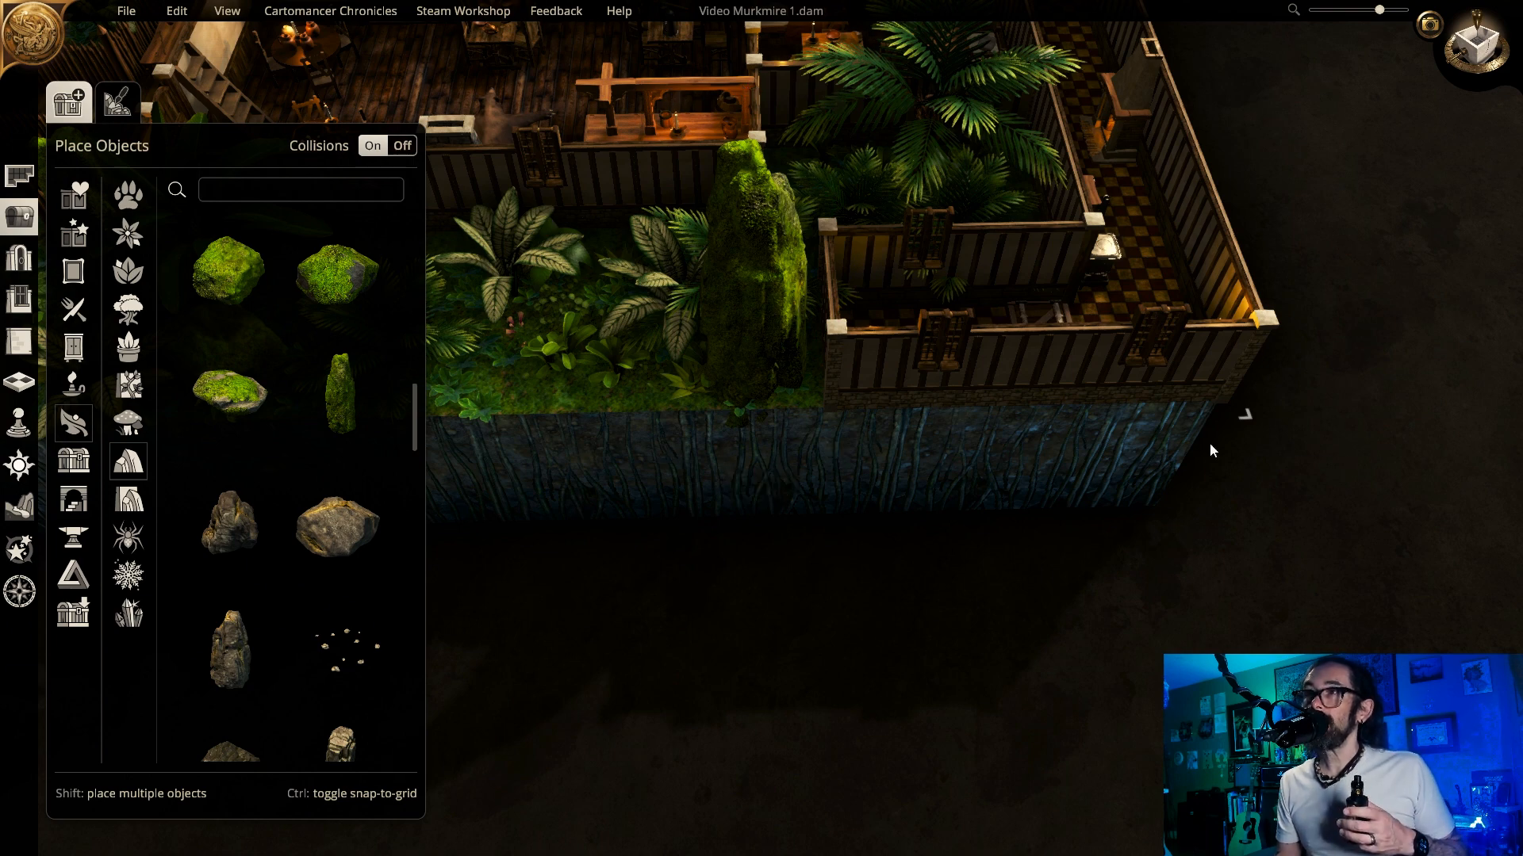
- View the map from directly above and delete the large palm in the garden between kitchen and bedroom
right_drag(1366, 303, 1282, 532)
click(1445, 70)
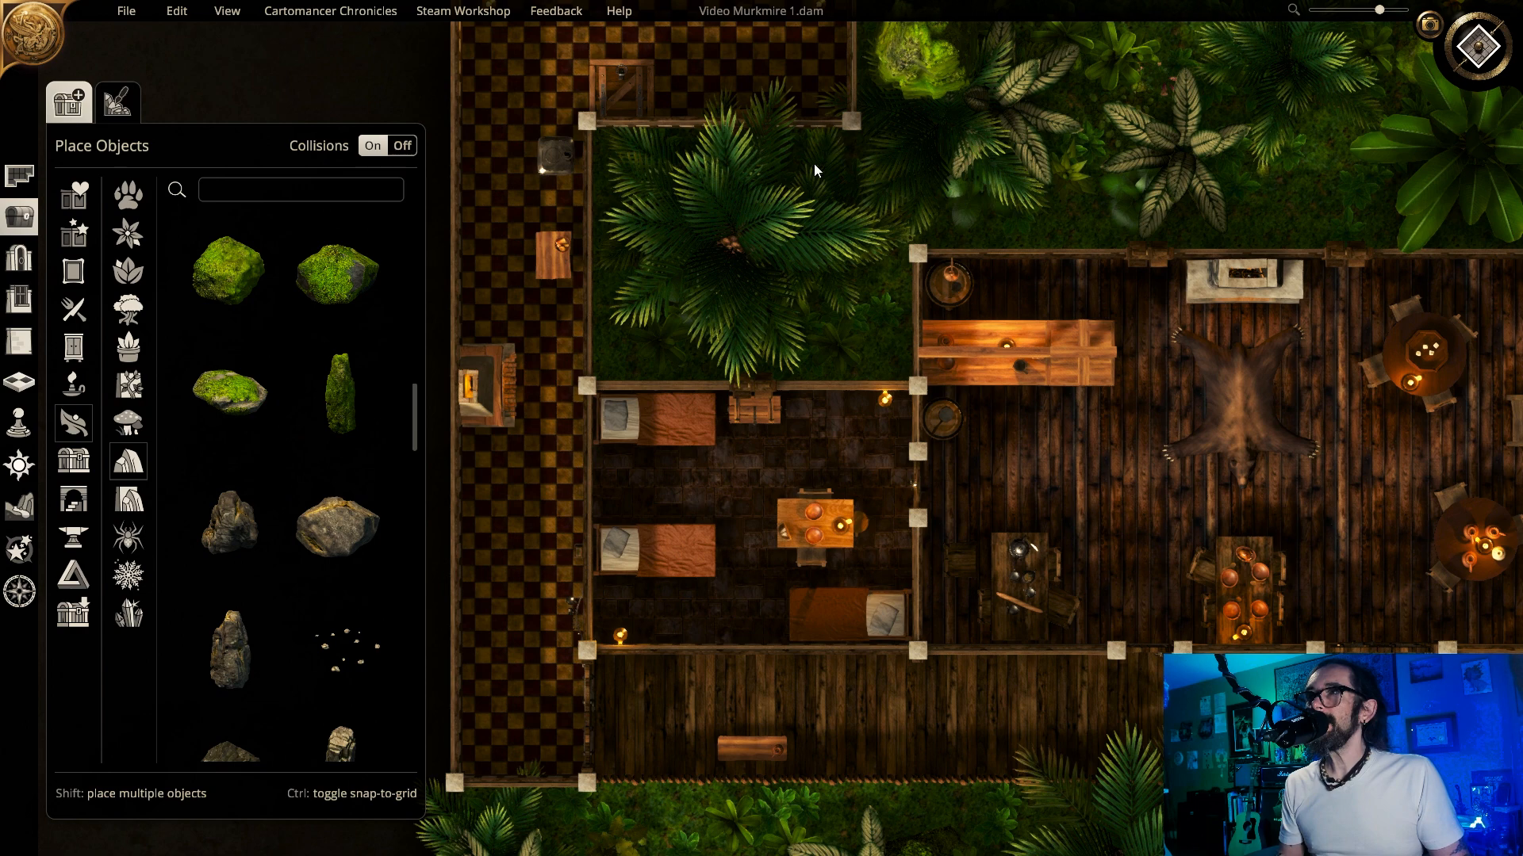
key(w)
click(706, 320)
key(Delete)
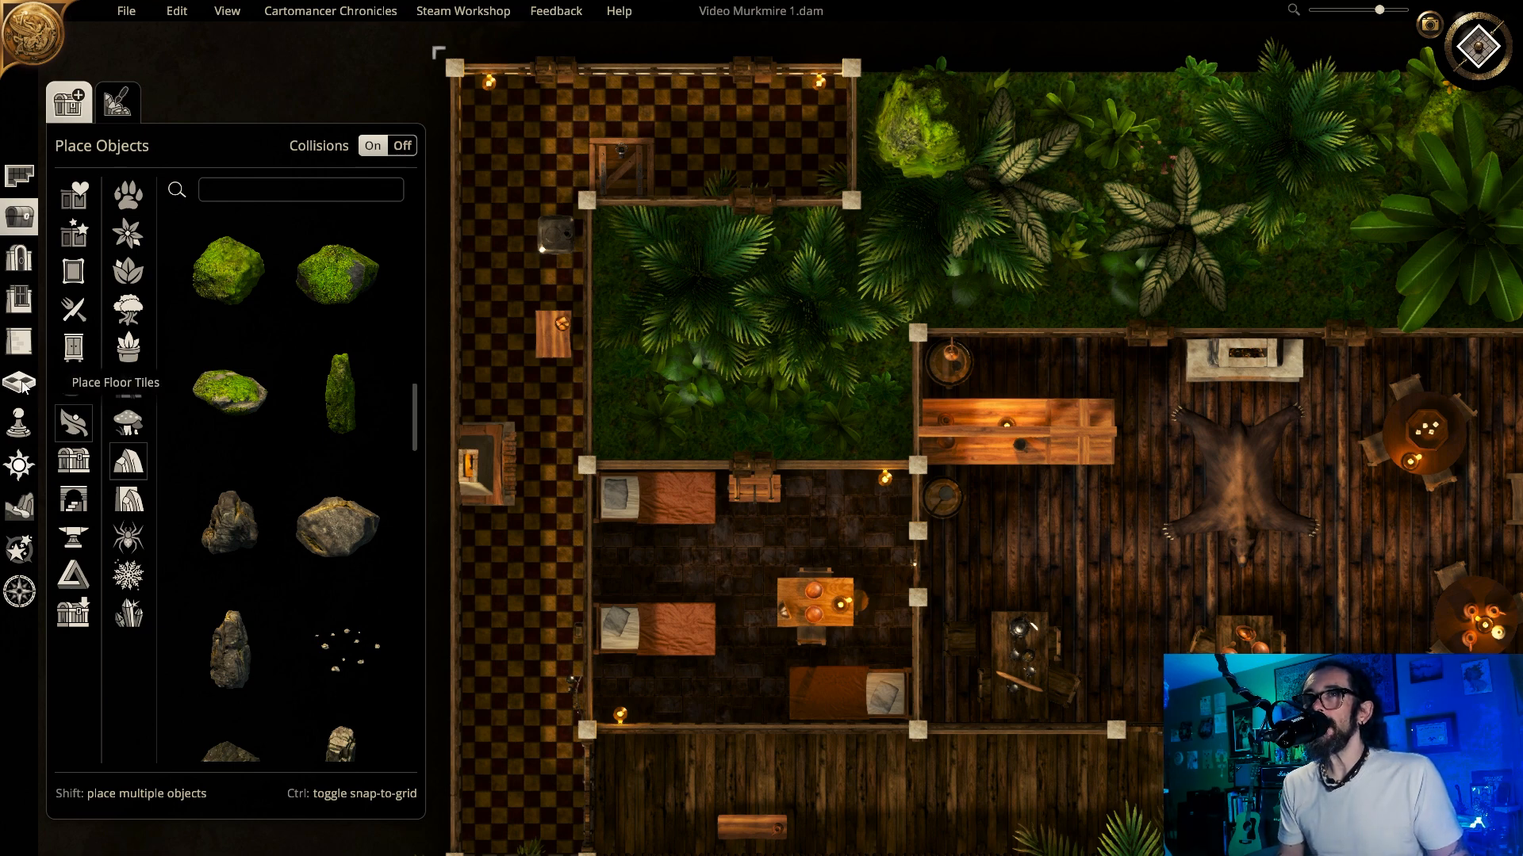
- Lower the terrain in the garden and along the bank behind the inn to let swamp water in
click(19, 505)
click(70, 330)
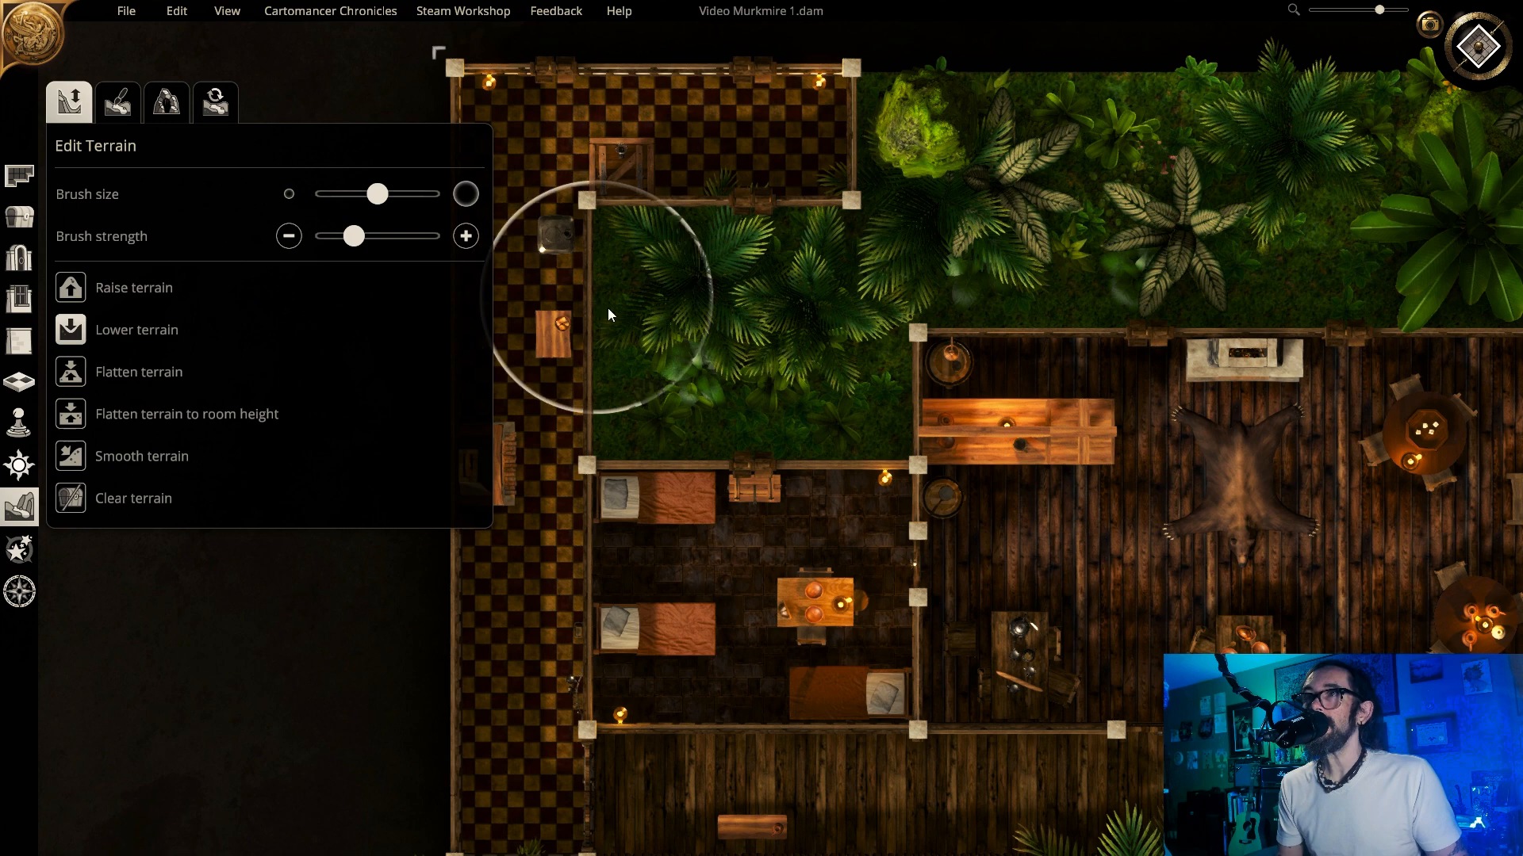
mouse_move(608, 309)
mouse_down()
mouse_move(666, 350)
mouse_move(676, 412)
mouse_move(860, 435)
mouse_move(864, 298)
mouse_move(600, 241)
mouse_up()
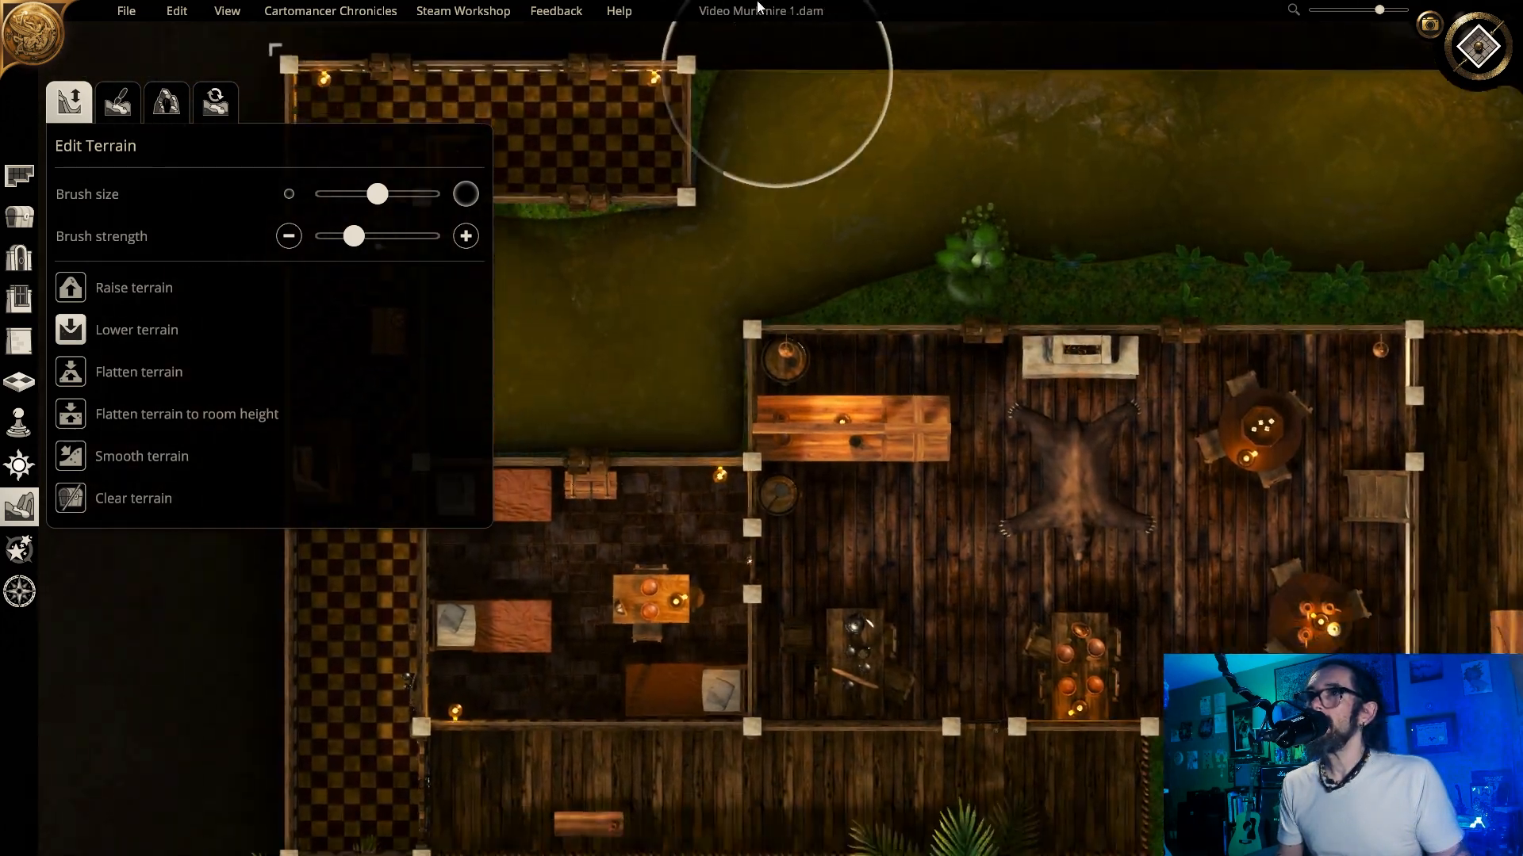
key(s)
key(a)
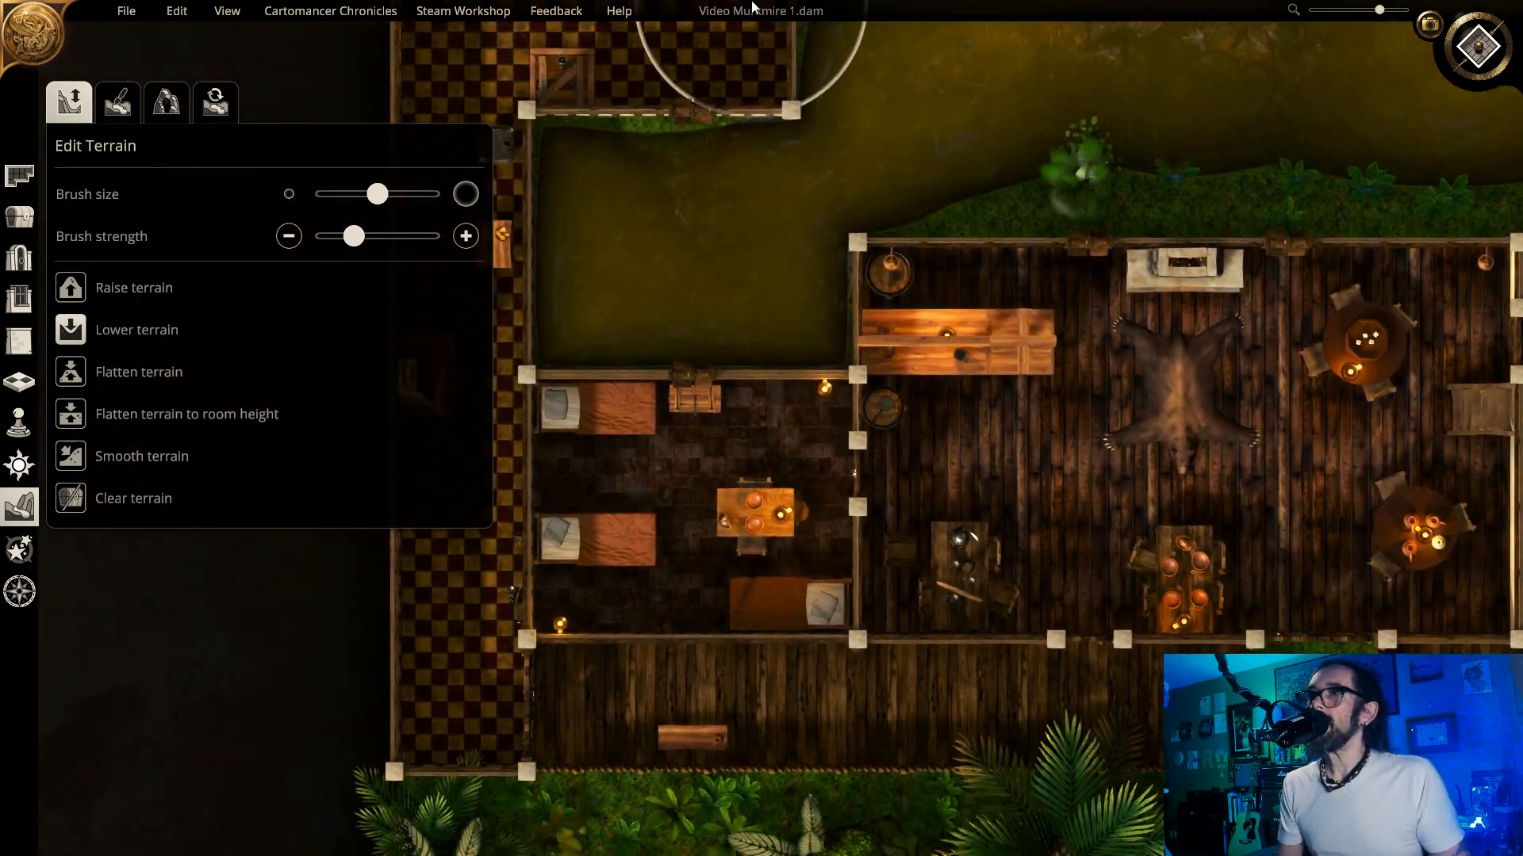
key(d)
key(w)
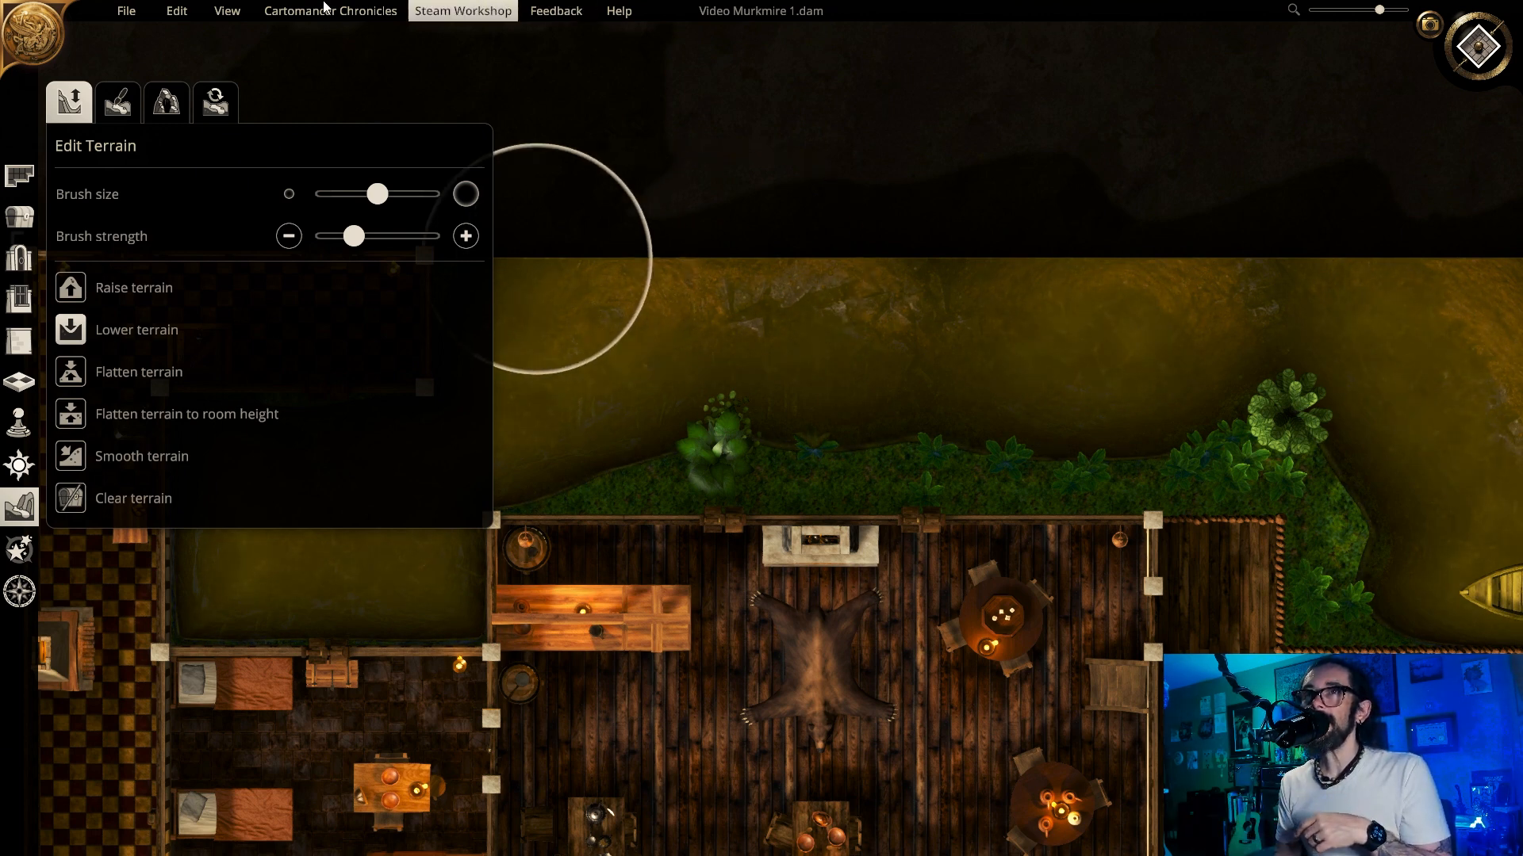
click(30, 177)
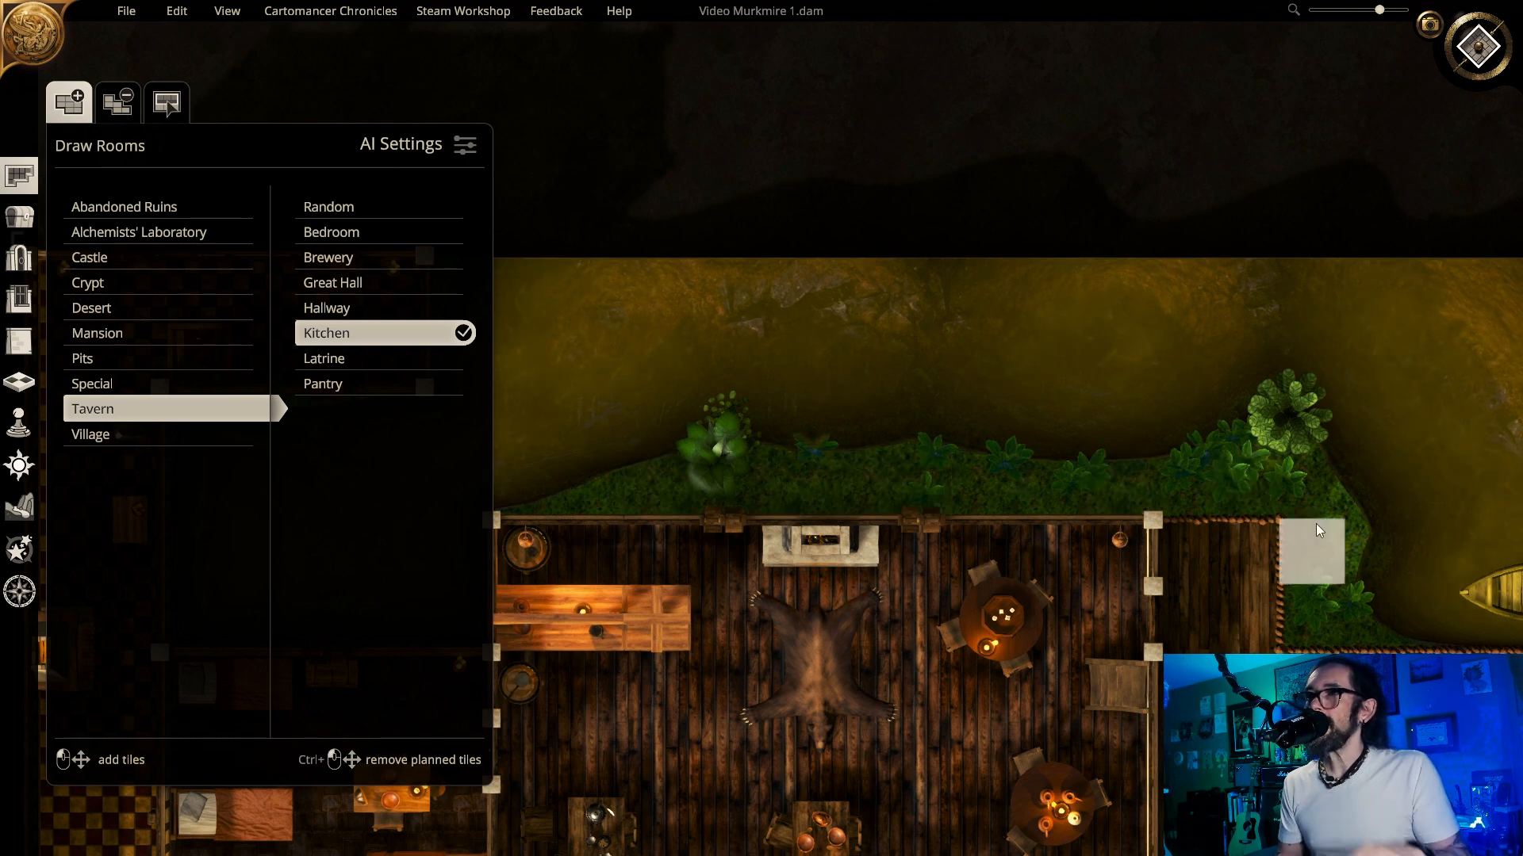
key(s)
key(d)
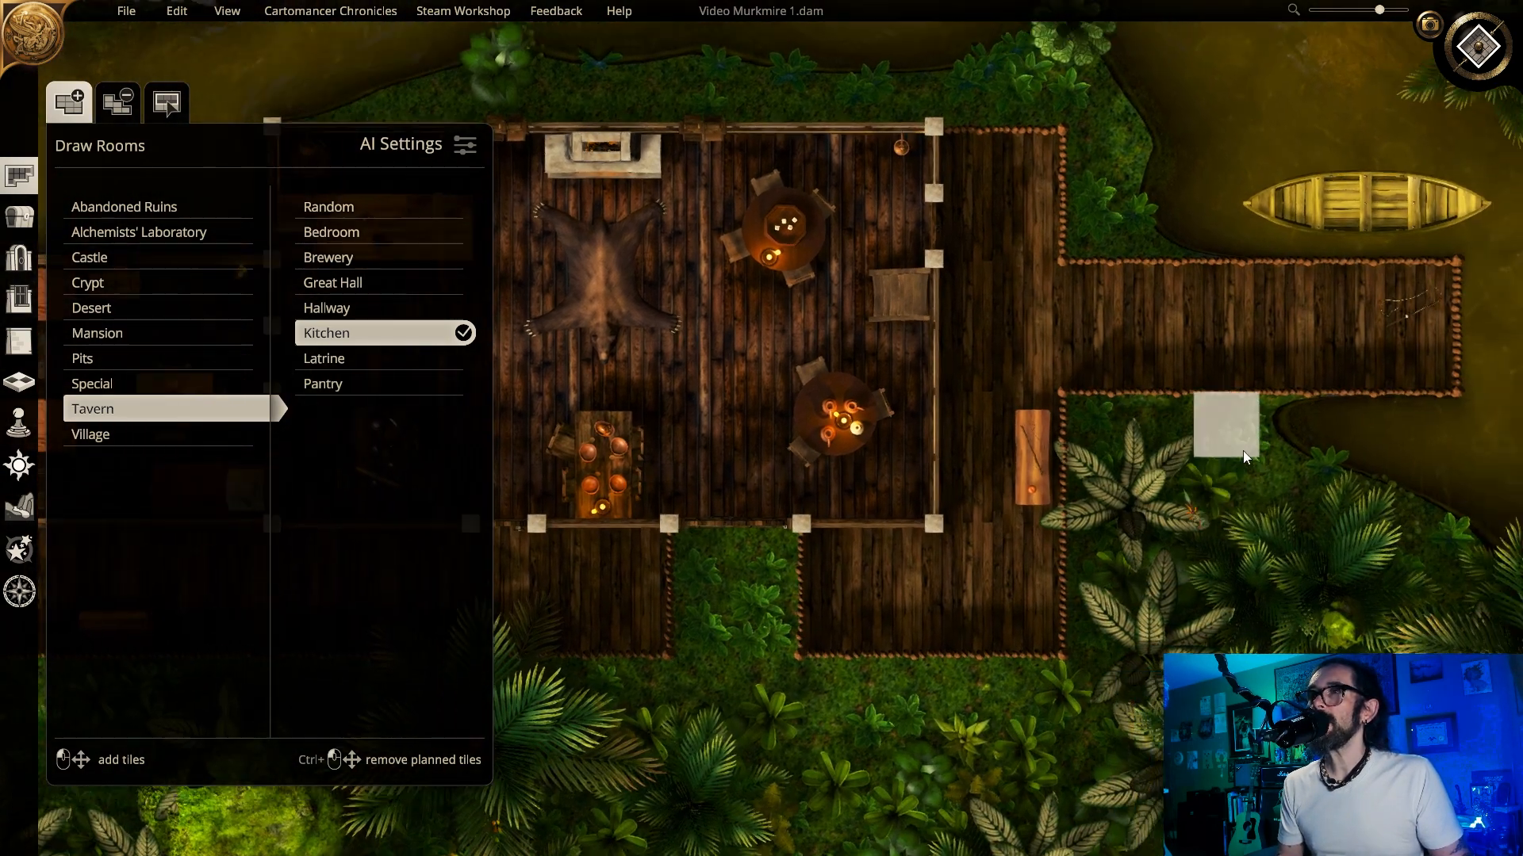
key(w)
key(a)
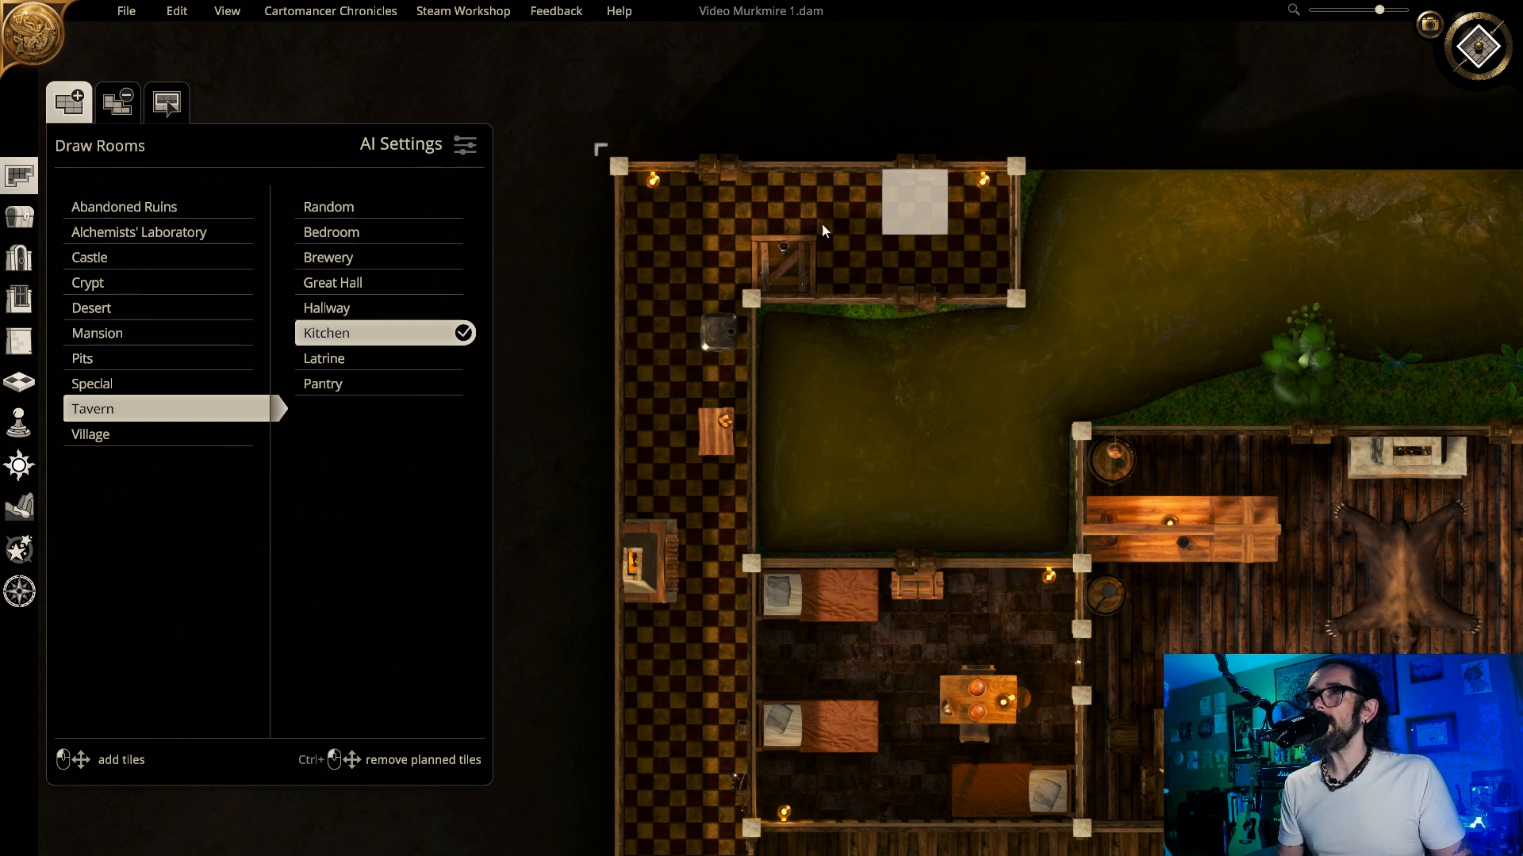
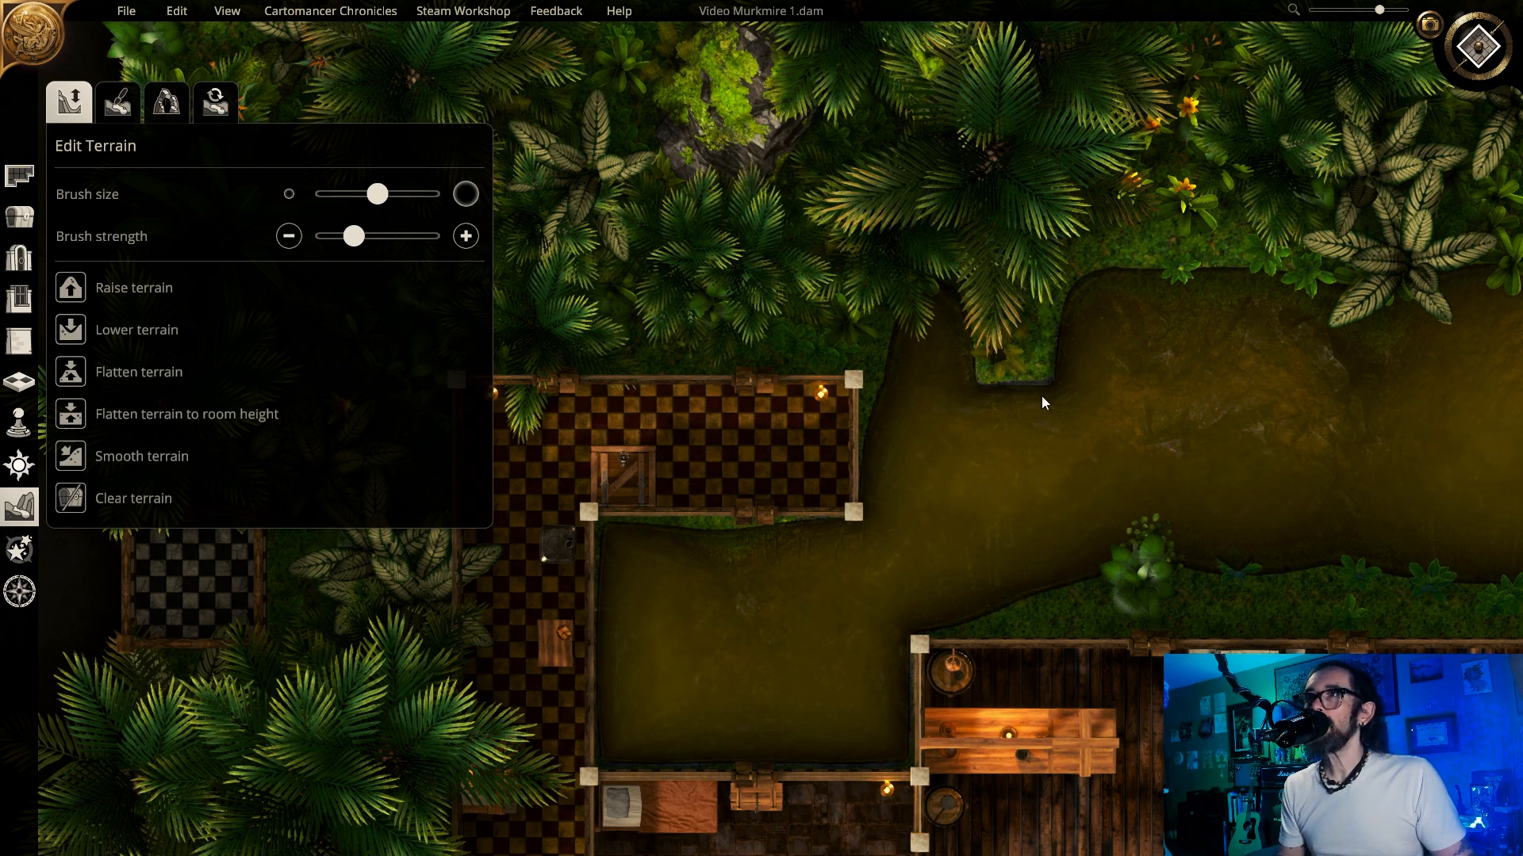
- Lower the leftover block of land beneath the palm on the river's far bank, using a smaller, weaker terrain brush
click(107, 330)
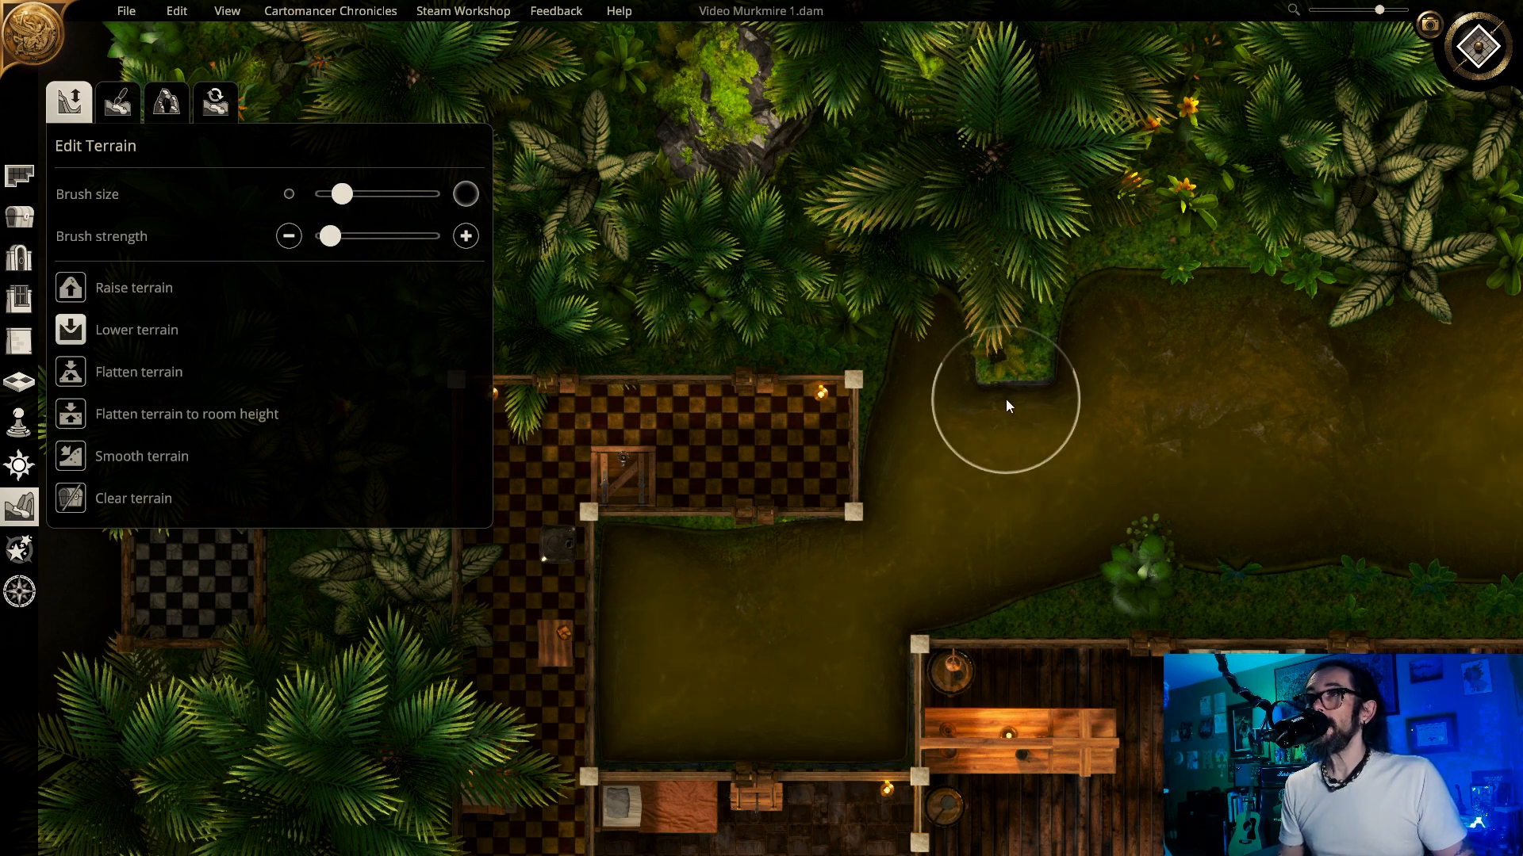
mouse_move(1005, 400)
mouse_down()
mouse_move(1009, 380)
mouse_move(1065, 394)
mouse_move(981, 431)
mouse_up()
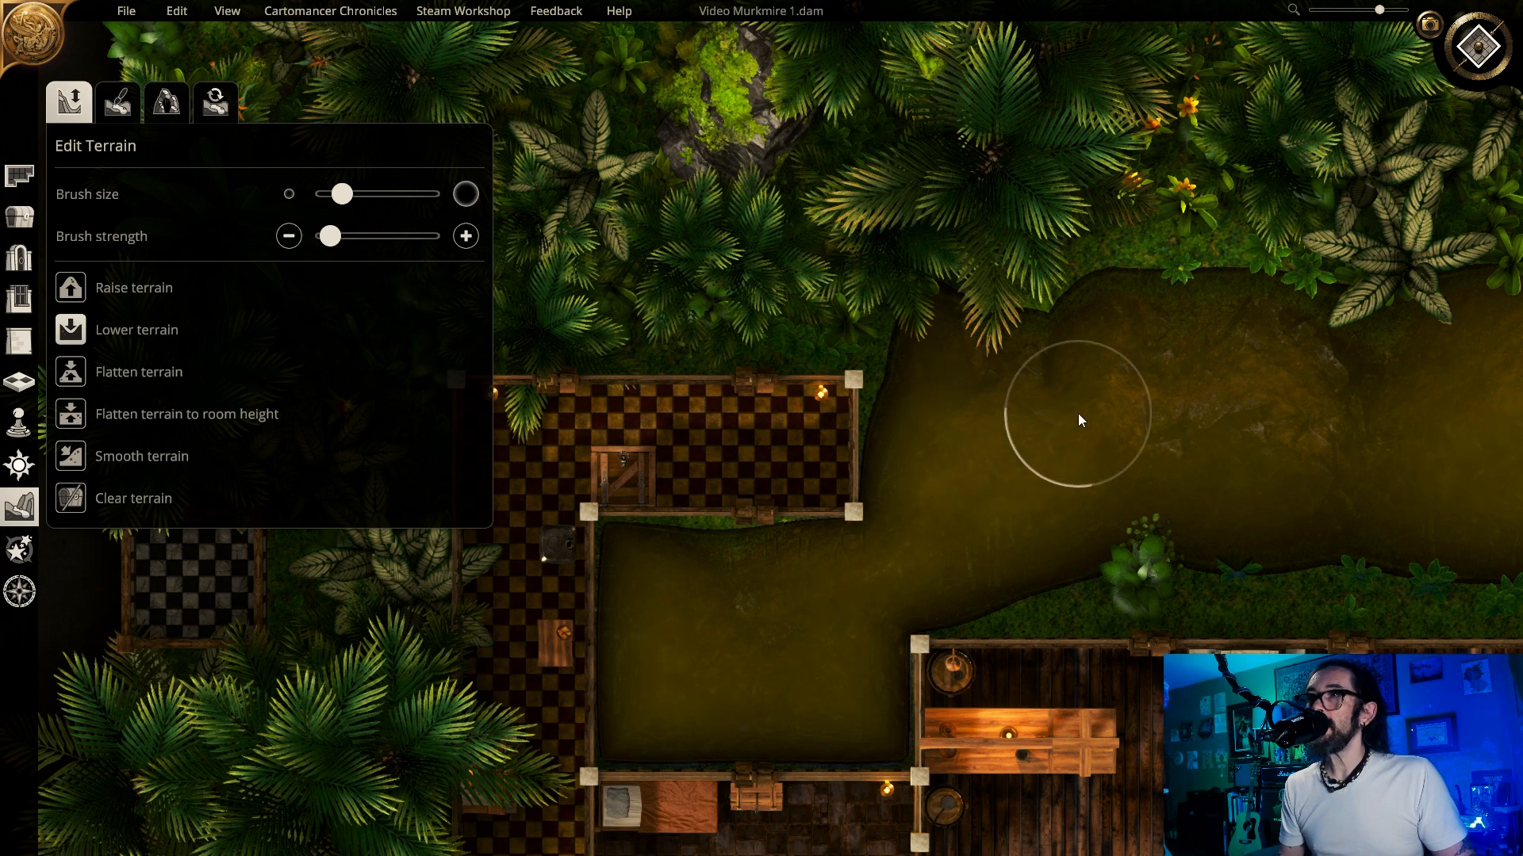
click(119, 458)
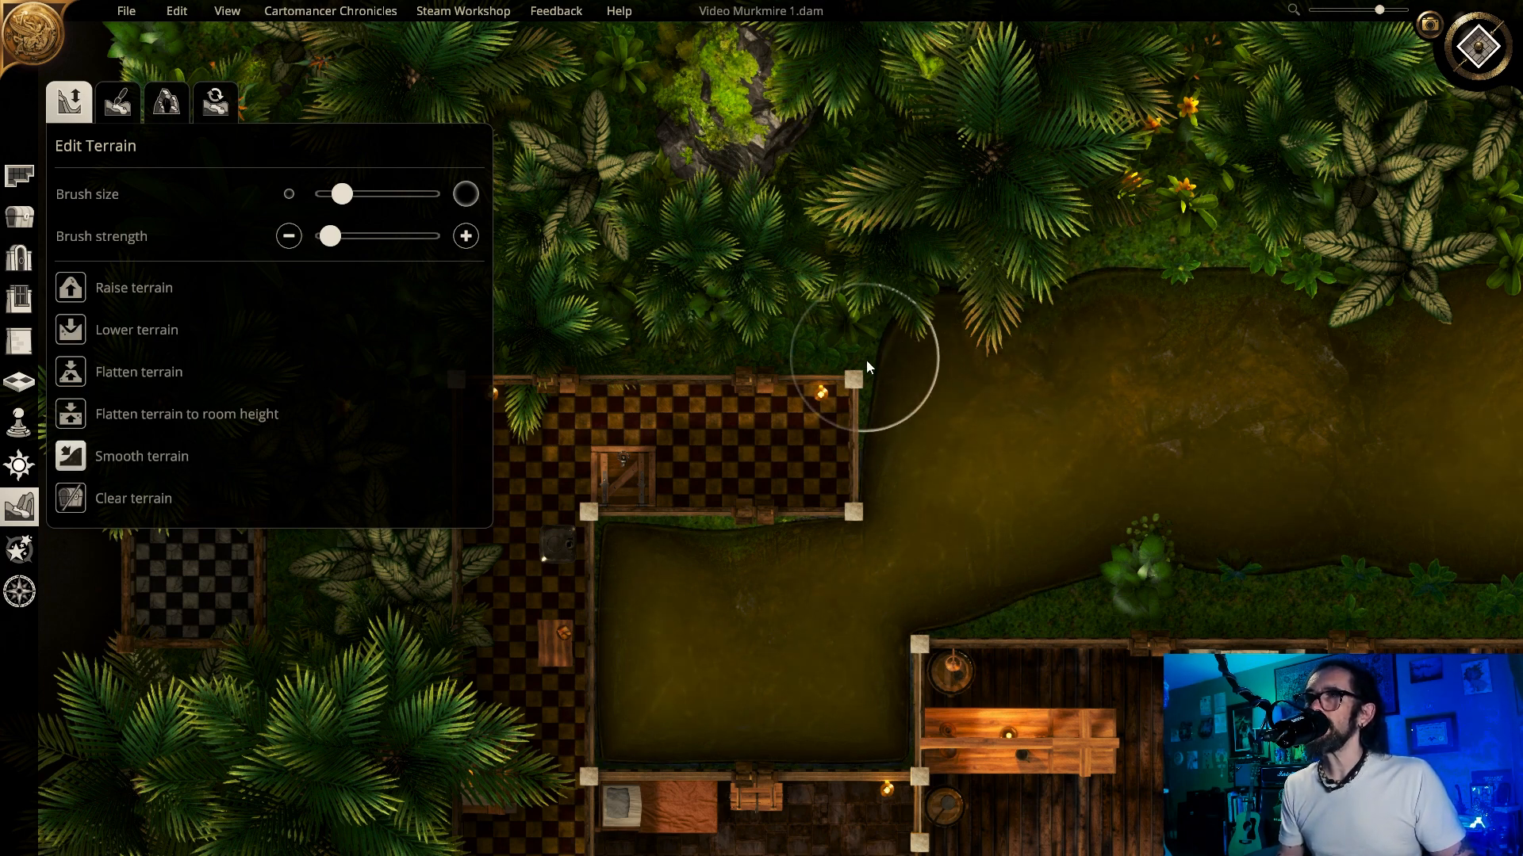
key(s)
key(d)
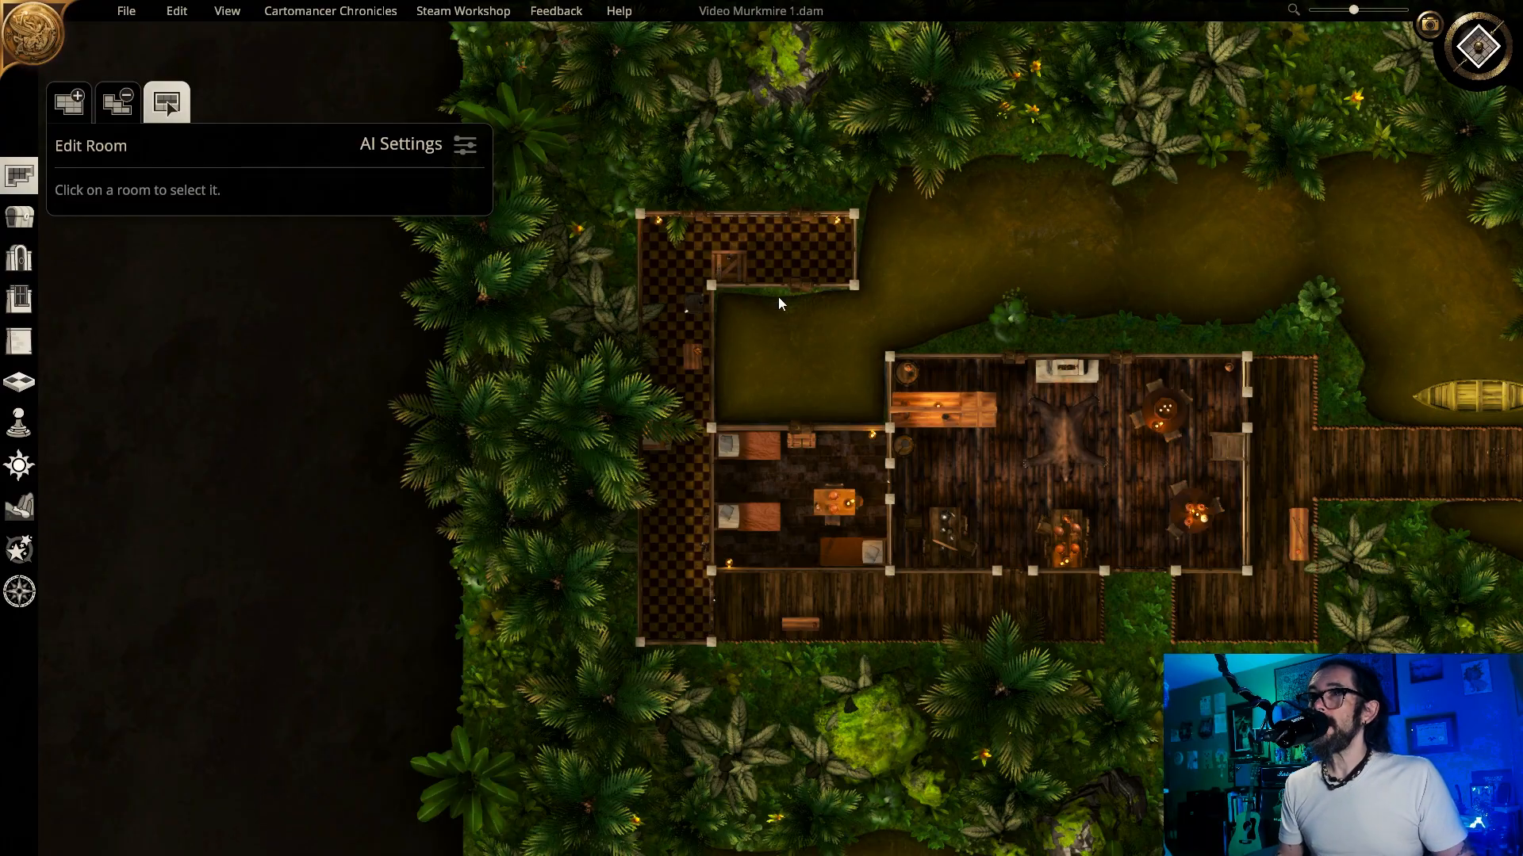
- Build a 3×3-tile Tavern Bedroom against the outer wall of the kitchen's side wing, in the jungle
key(w)
scroll(792, 376, up, 1)
key(w)
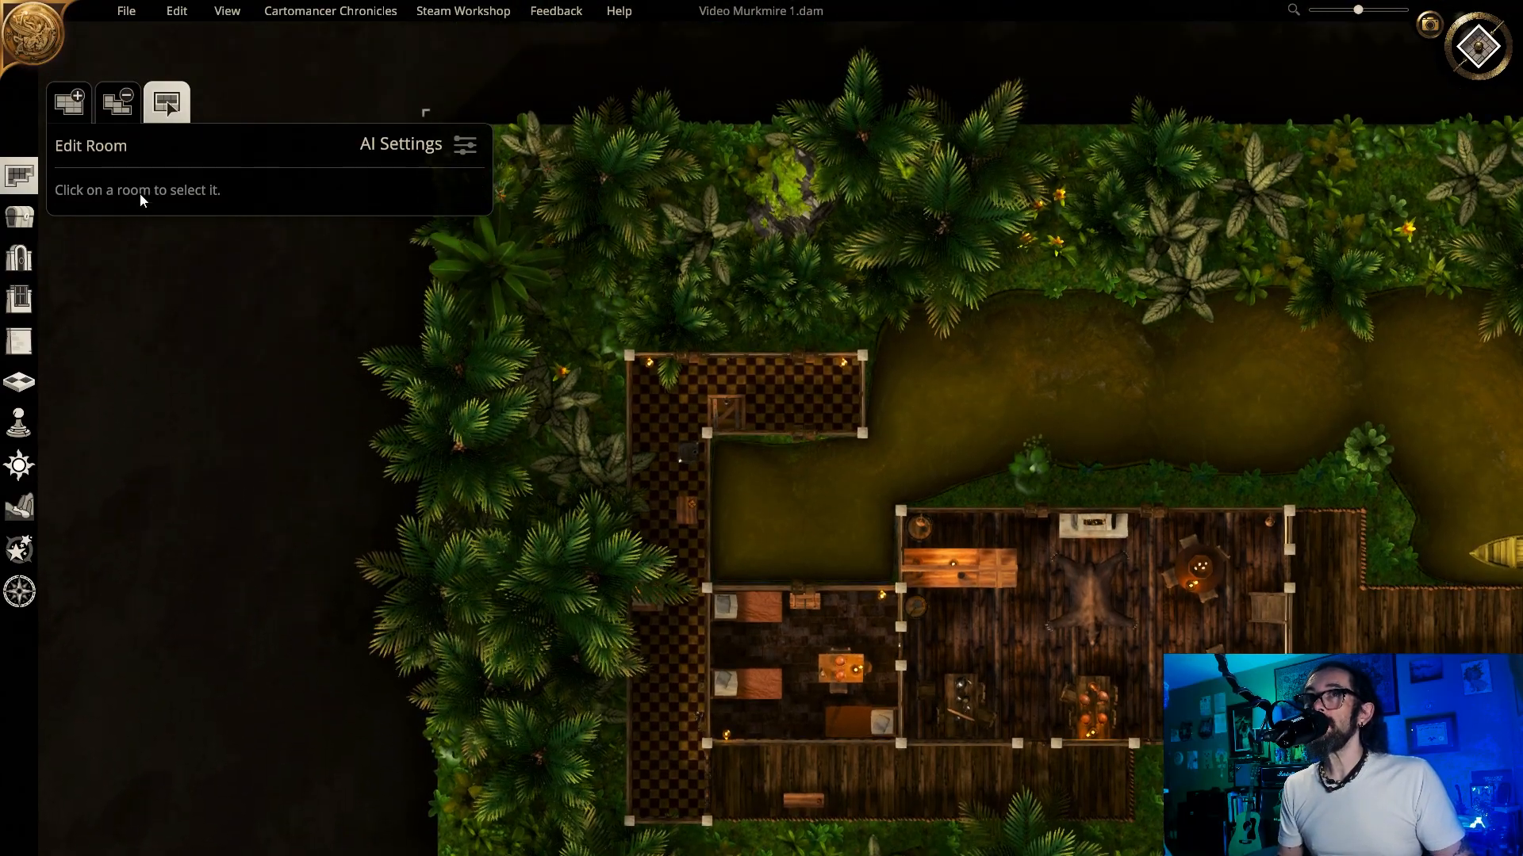
click(20, 179)
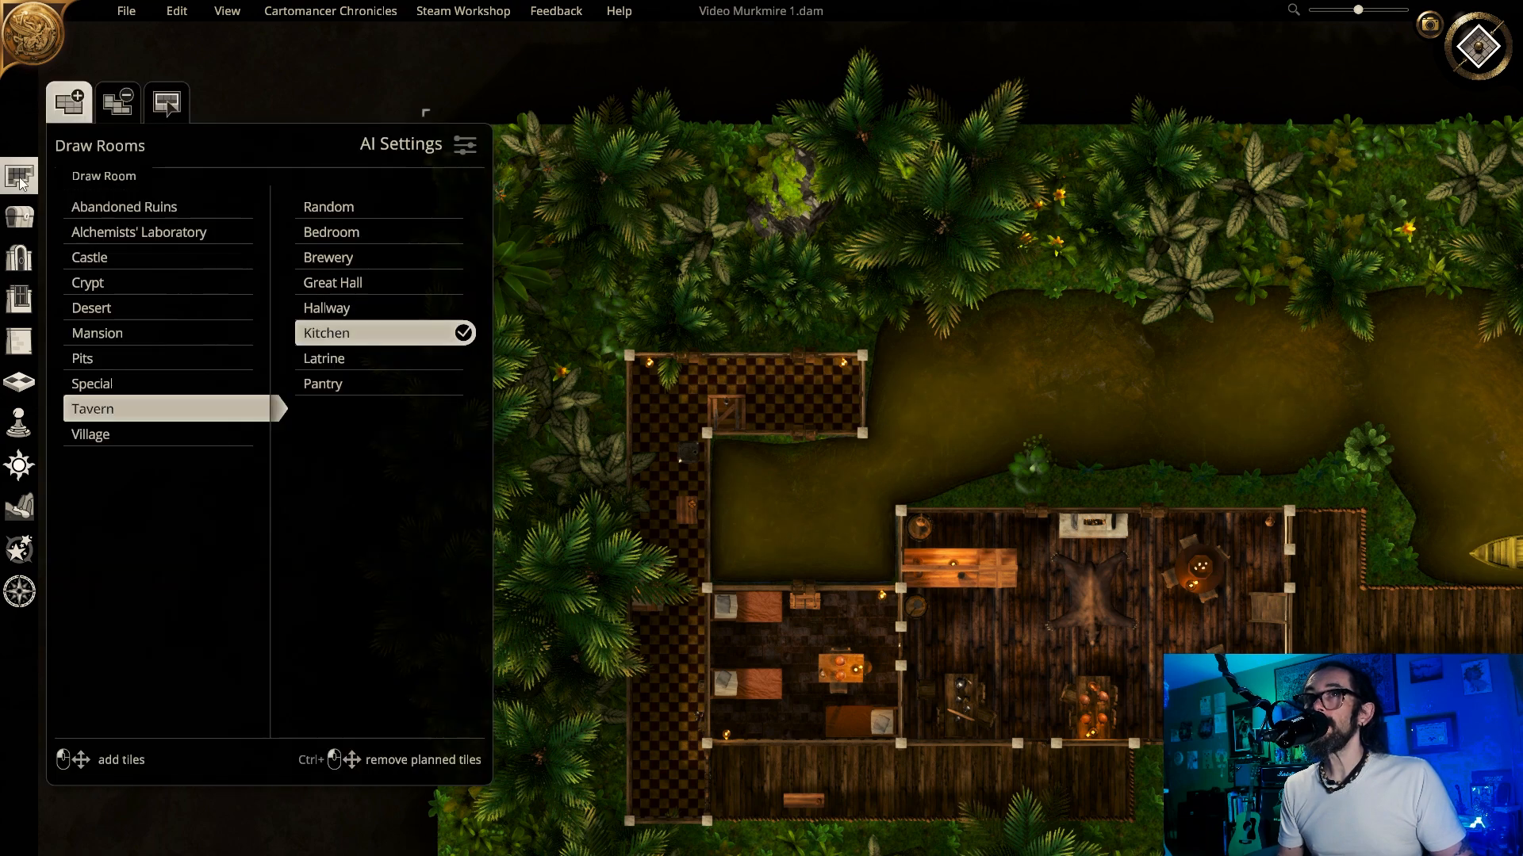
click(132, 438)
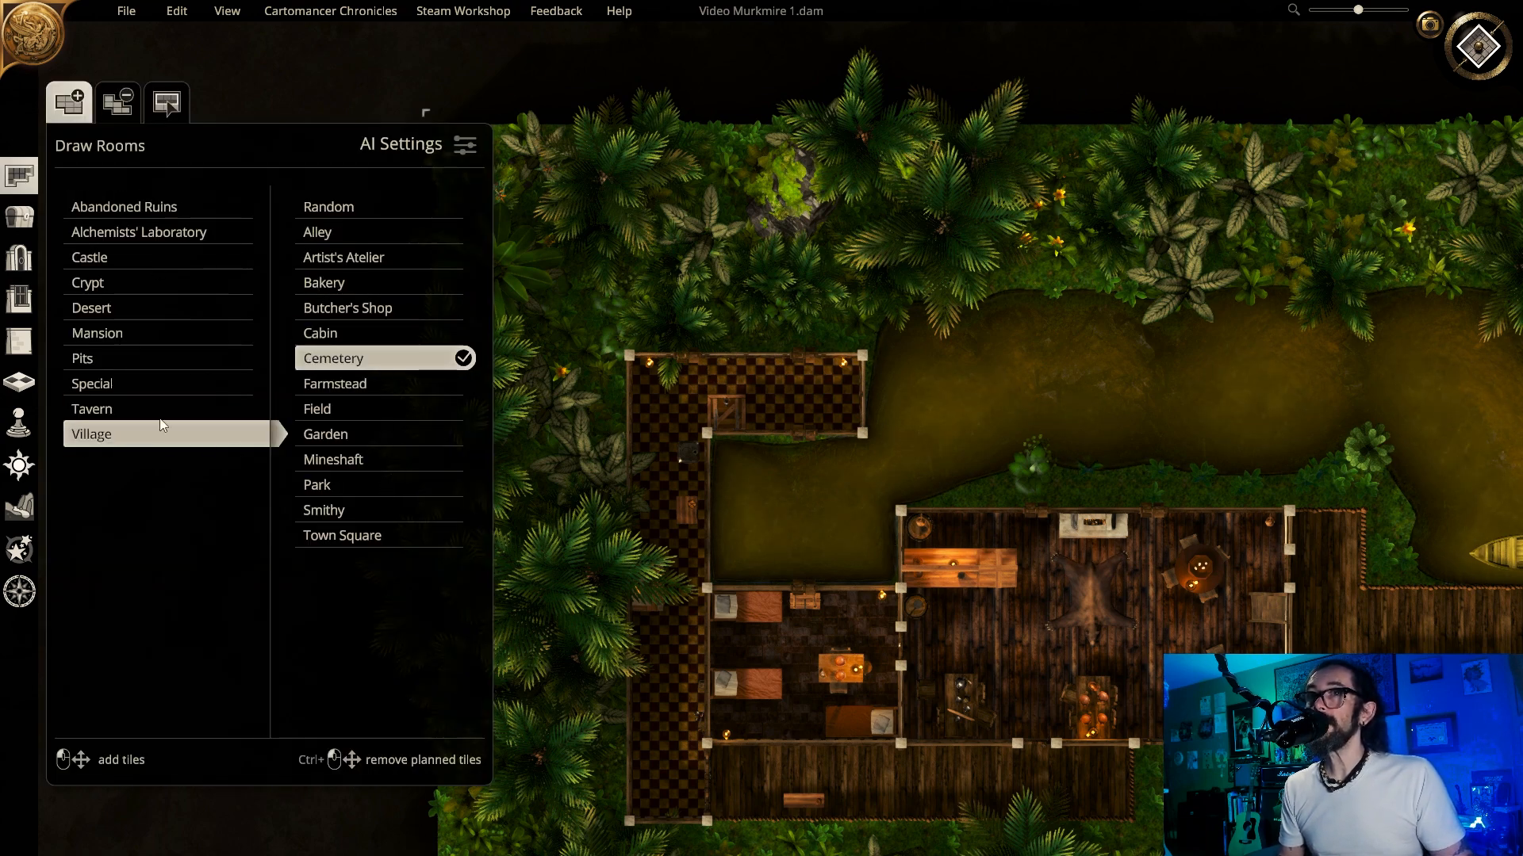
click(115, 404)
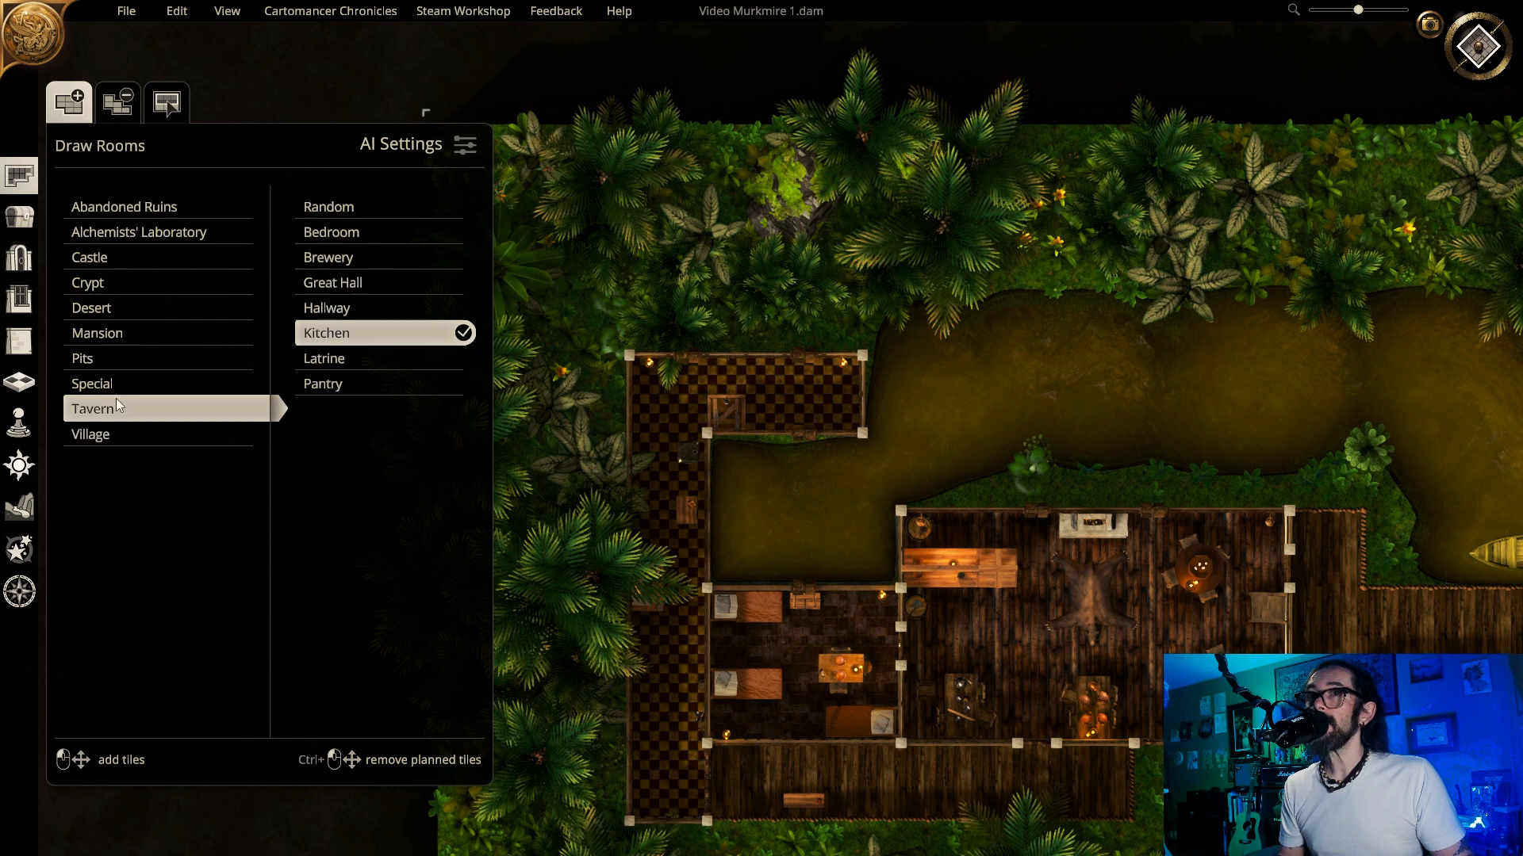
click(380, 238)
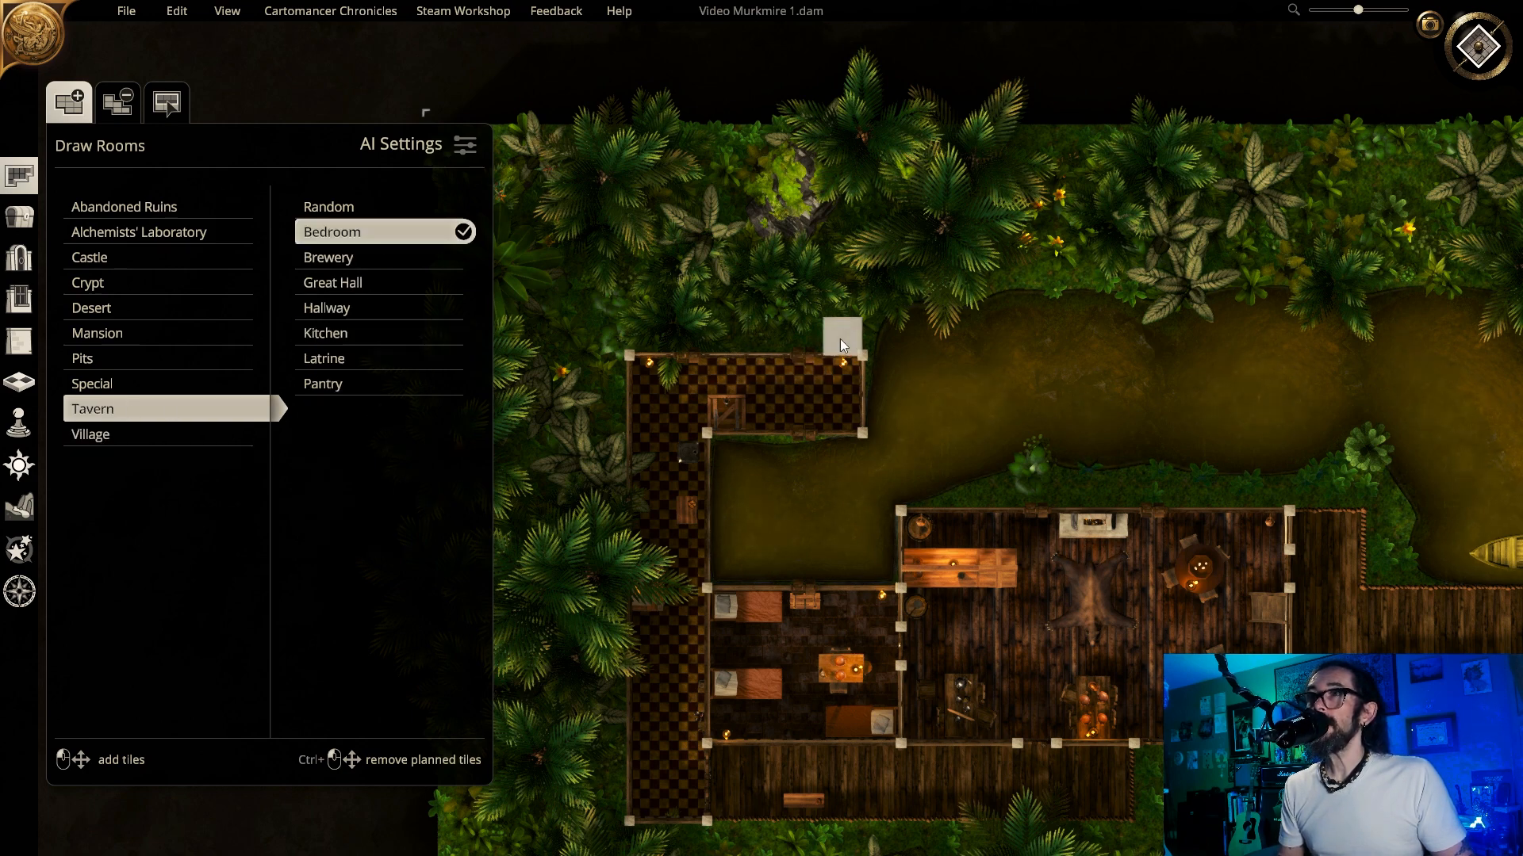
drag(840, 339, 779, 273)
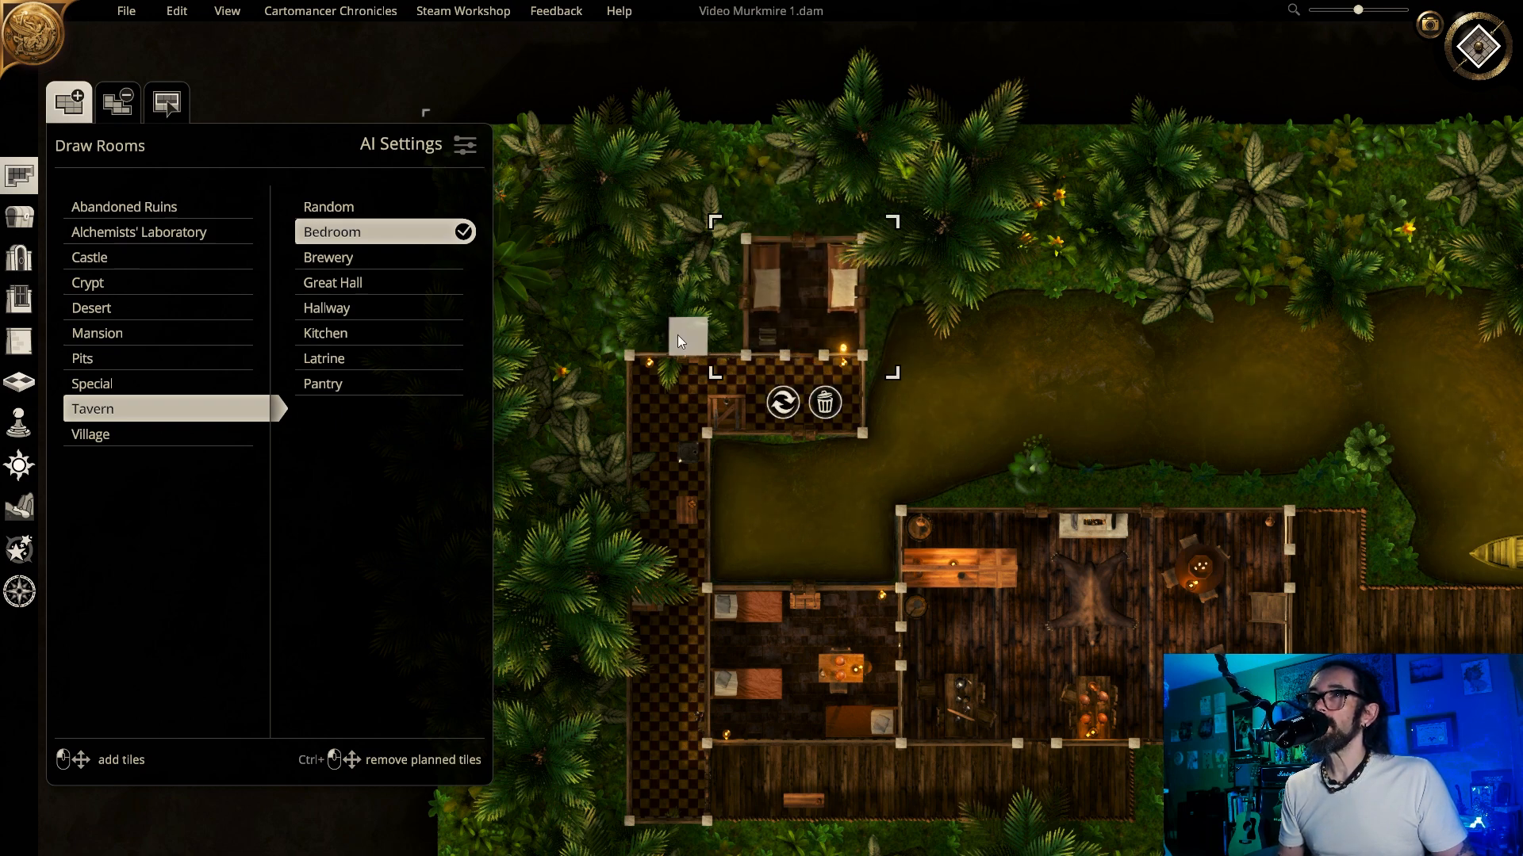
- Build three more 3×3-tile rooms beside and behind the new bedroom in the Tavern Hallway style, leaving a one-tile gap between columns
drag(677, 335, 616, 263)
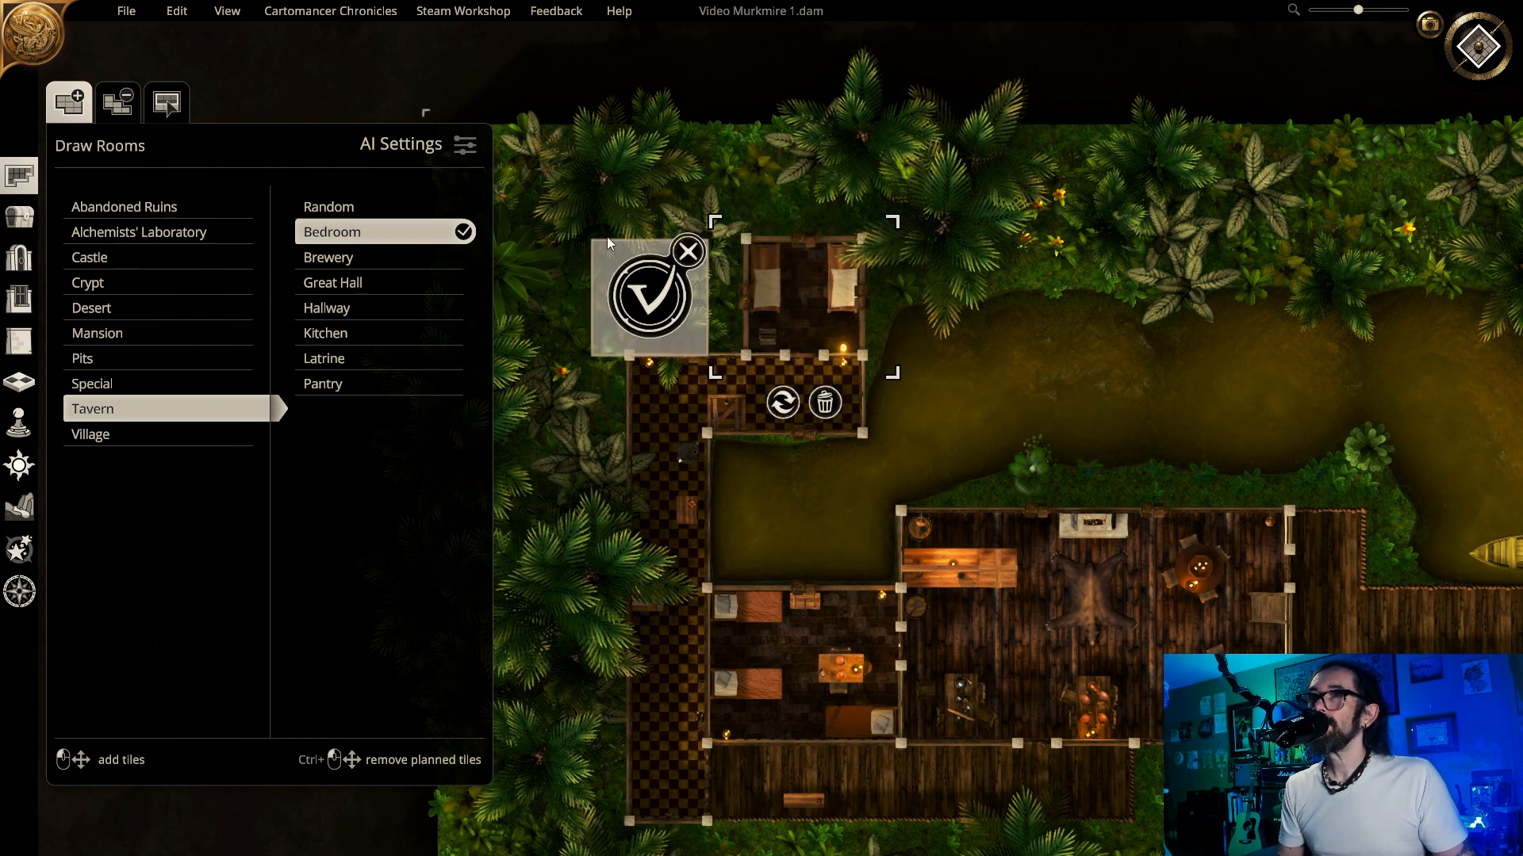
click(649, 295)
drag(842, 221, 766, 146)
drag(689, 222, 612, 146)
click(341, 310)
click(649, 183)
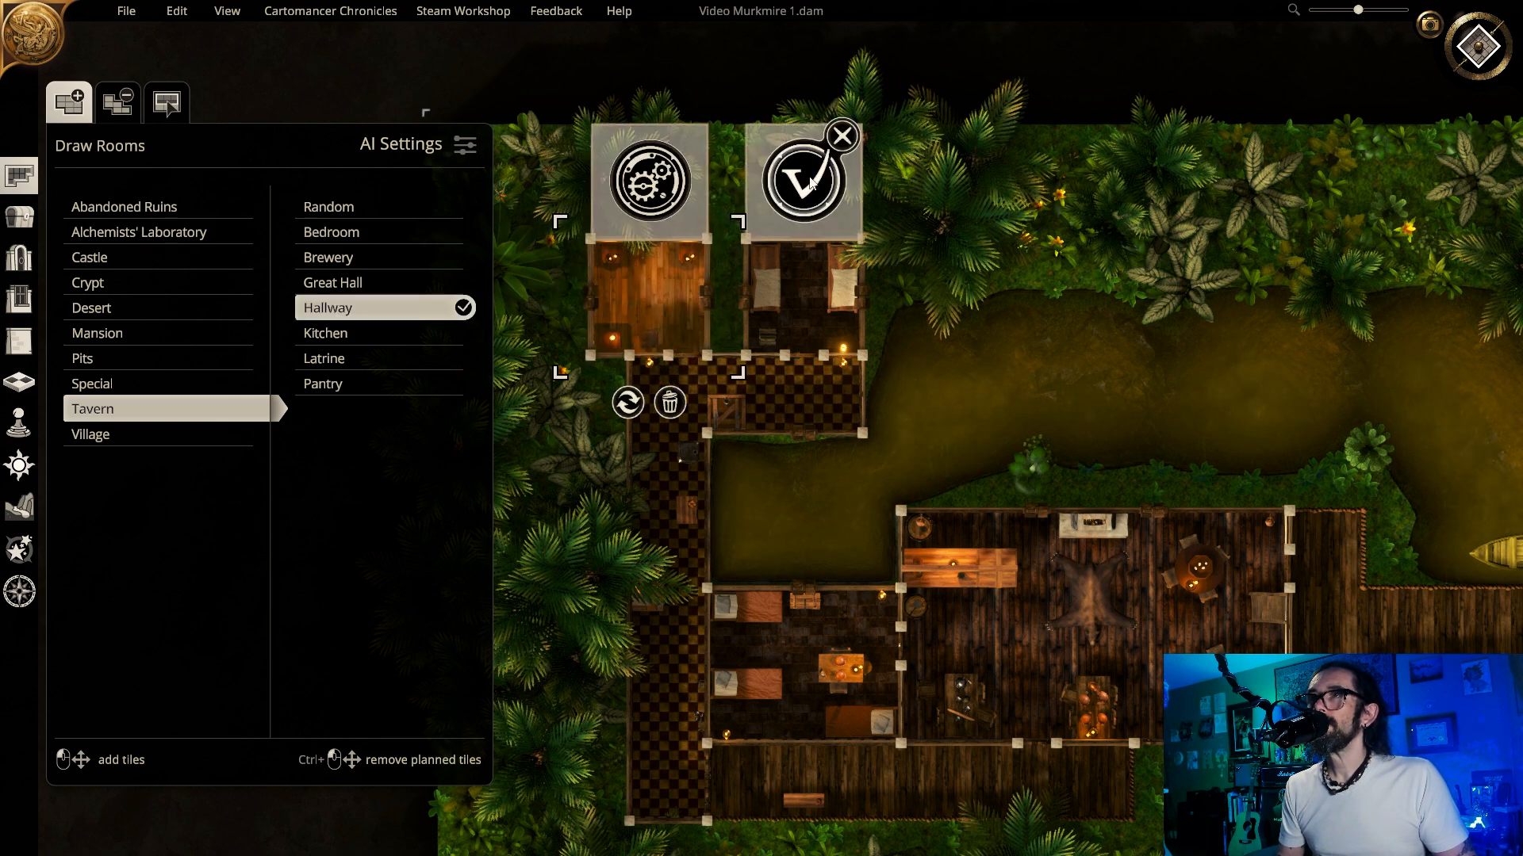
click(803, 182)
- Build a one-tile-wide Tavern Hallway between the two room columns and rebuild the three rooms around the first bedroom as Tavern Bedrooms
drag(726, 336, 726, 144)
click(727, 239)
click(325, 234)
drag(611, 144, 686, 221)
click(650, 183)
drag(842, 146, 759, 214)
click(804, 183)
drag(687, 261, 612, 335)
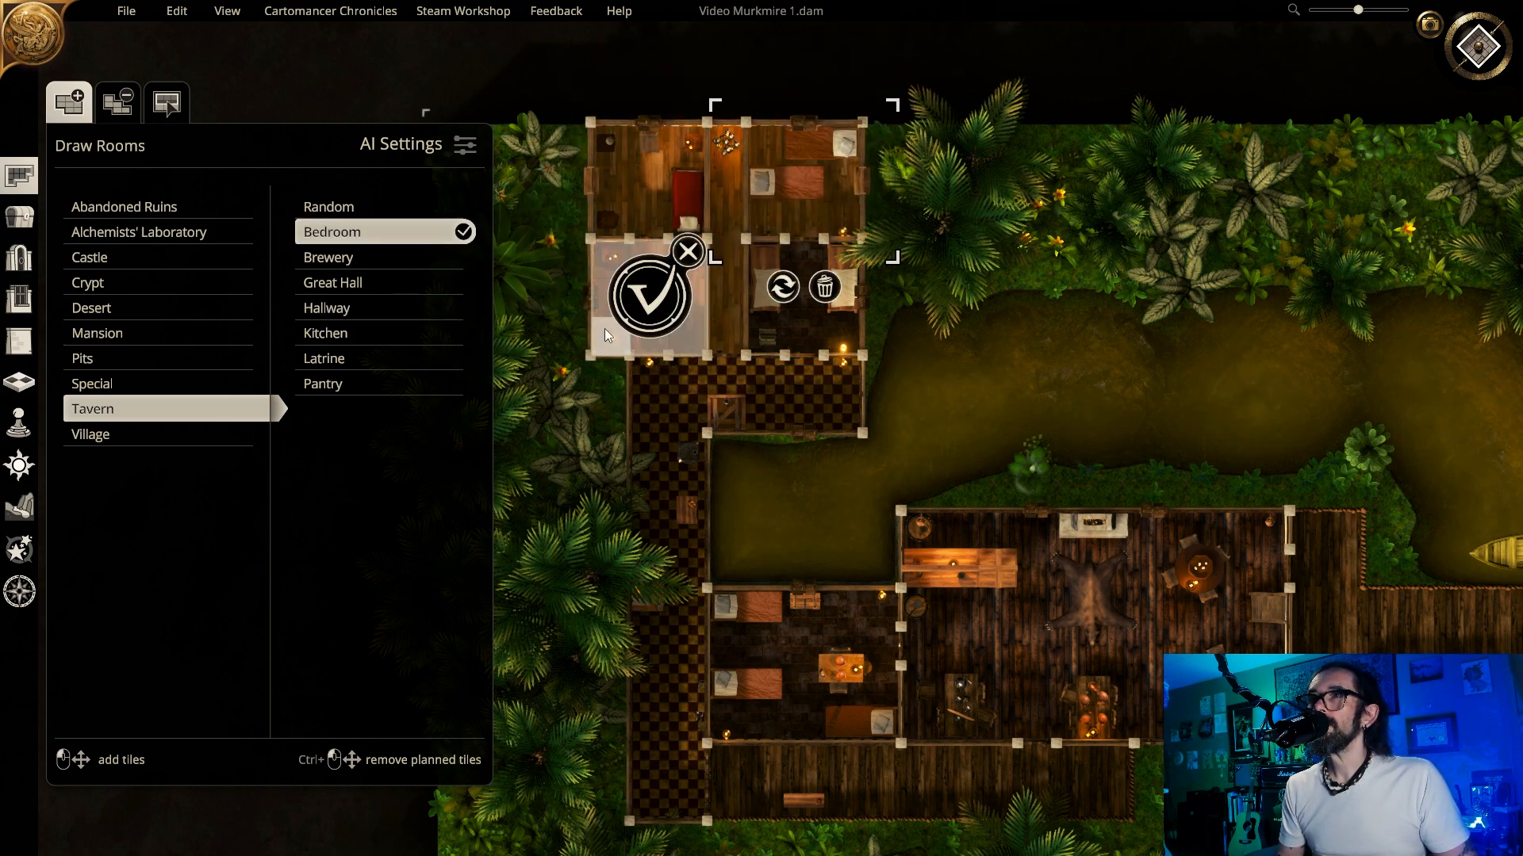
click(649, 298)
- Show the inn in the angled 3D view and set the map's lighting to night
key(a)
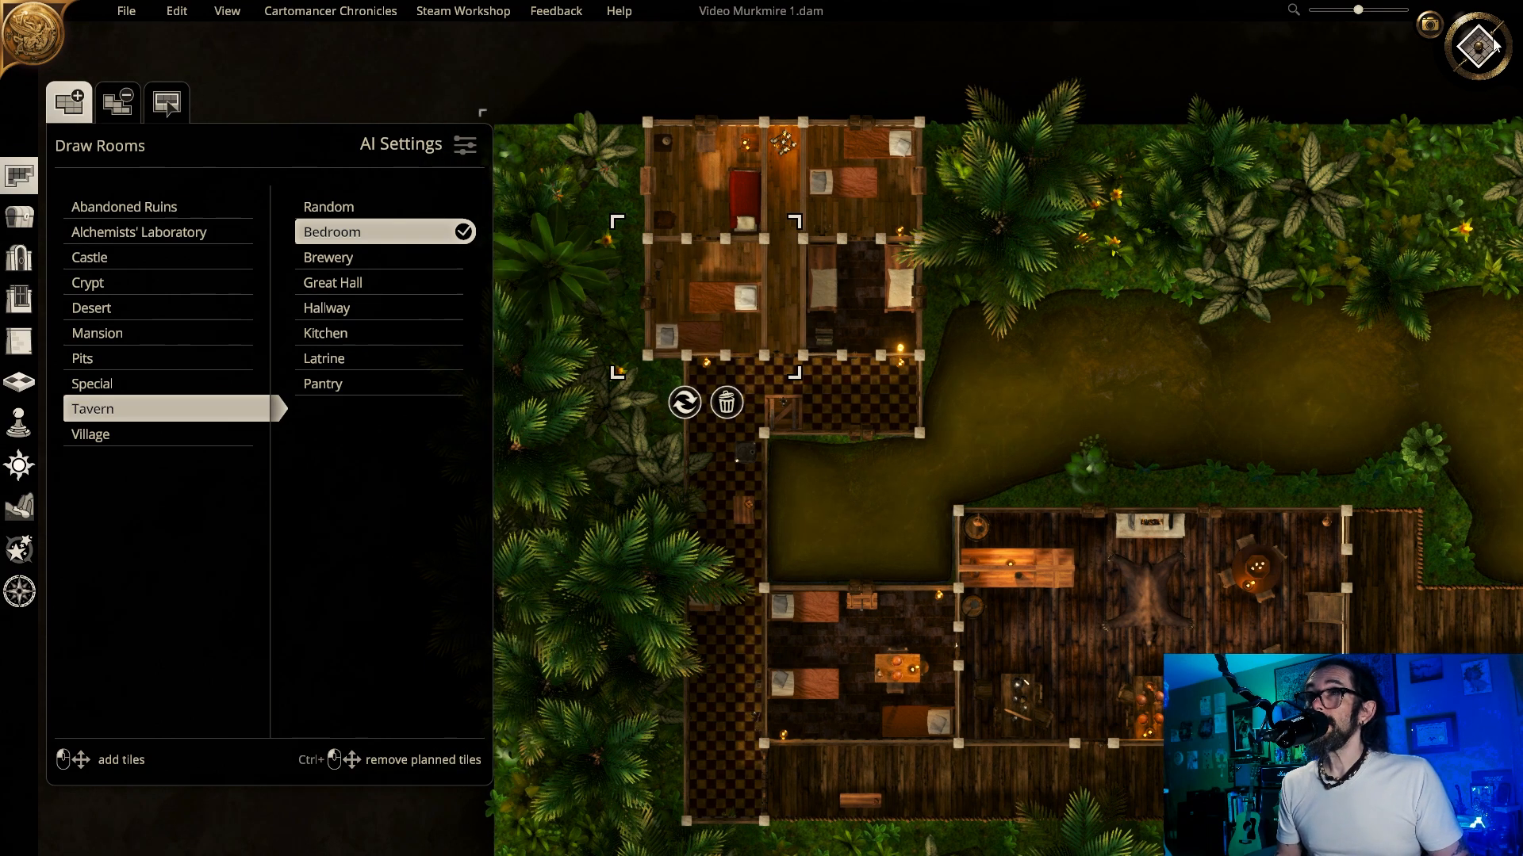
key(s)
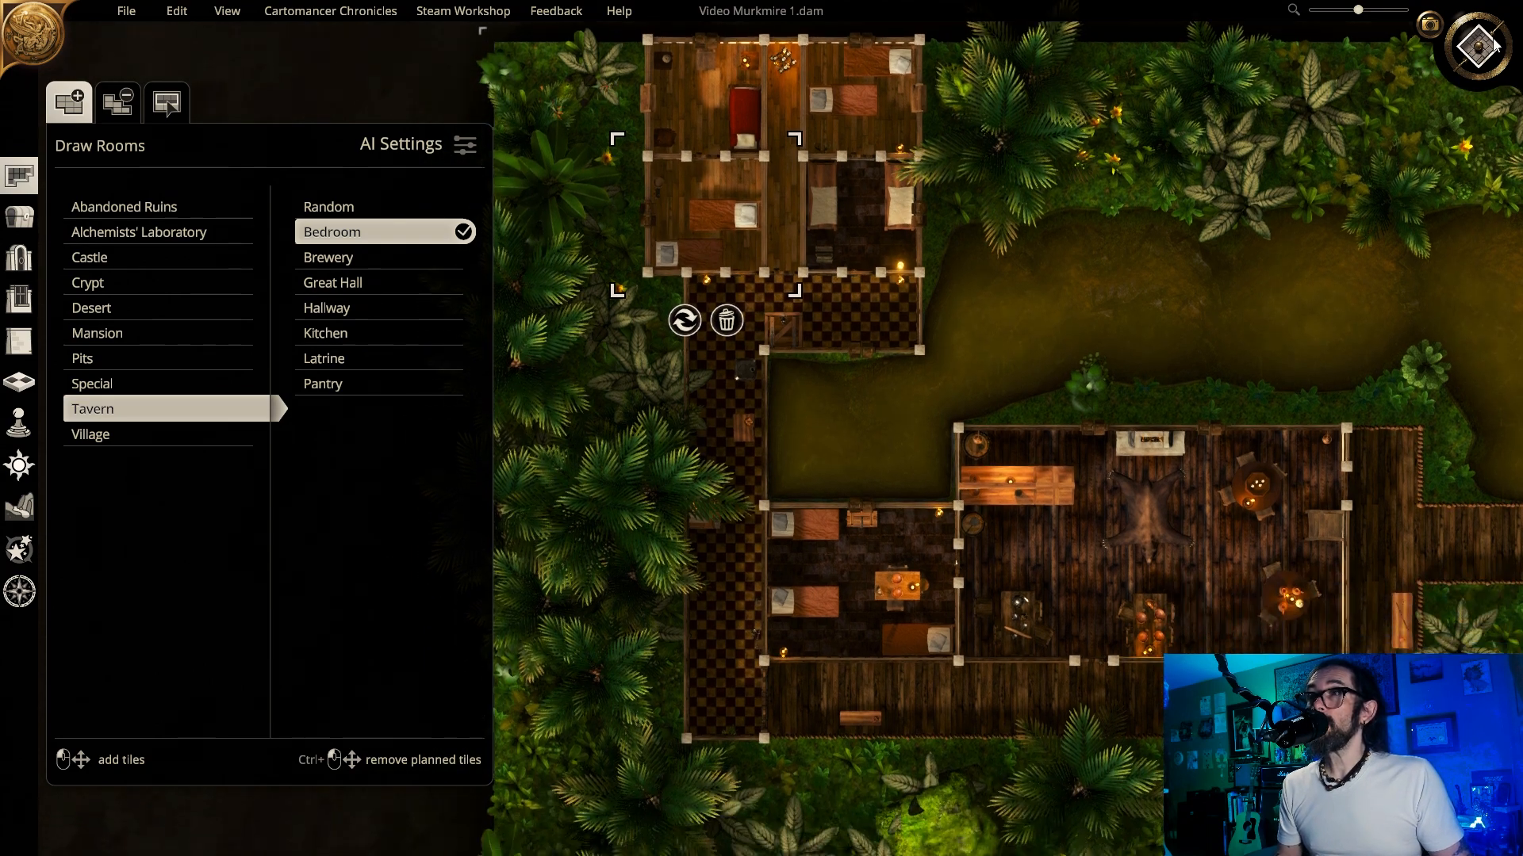
key(d)
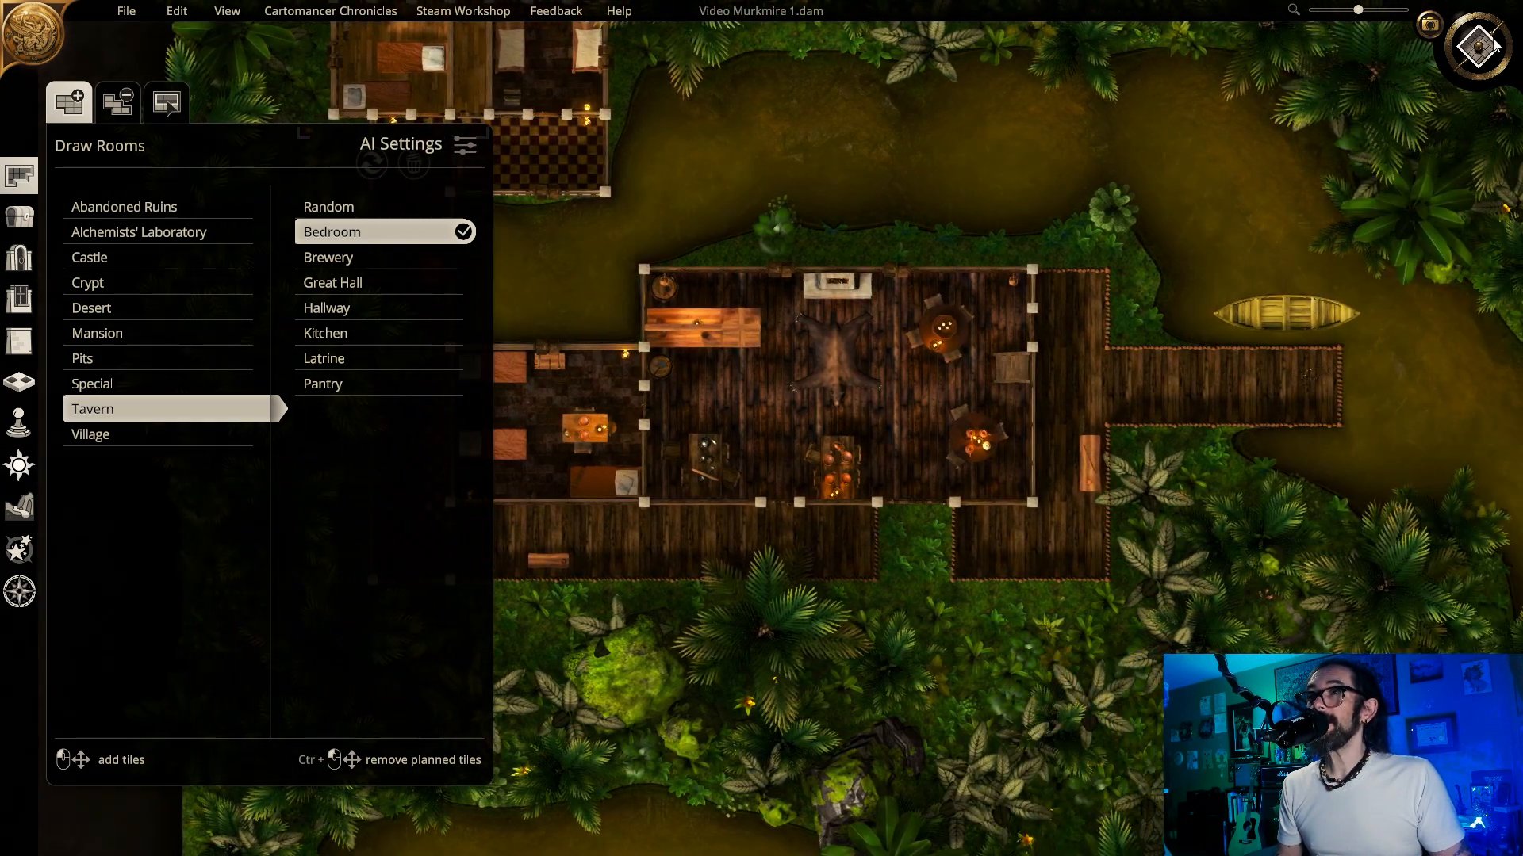
key(s)
key(d)
key(w)
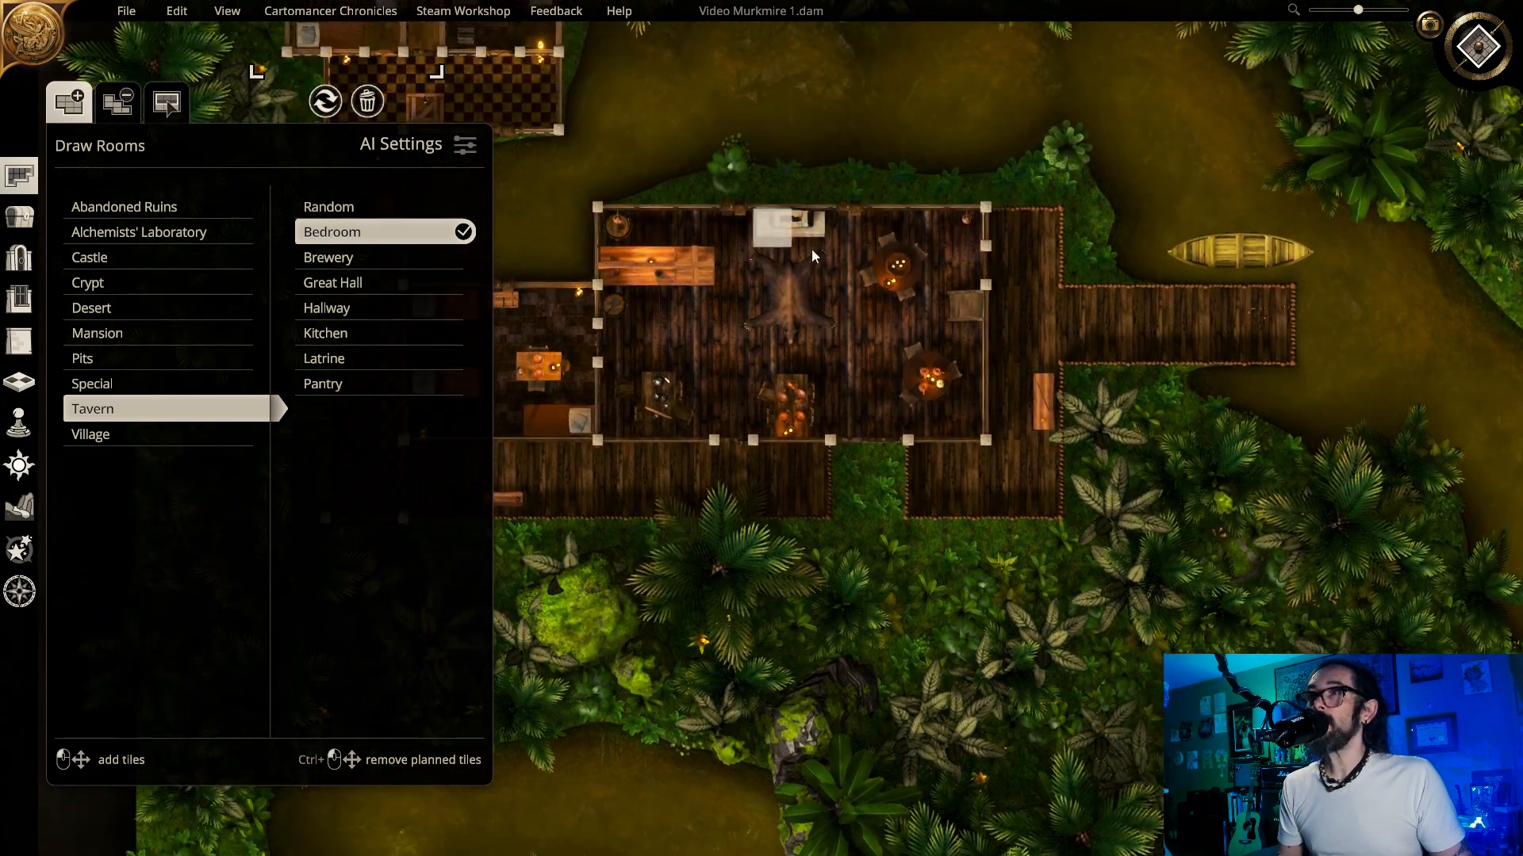
key(s)
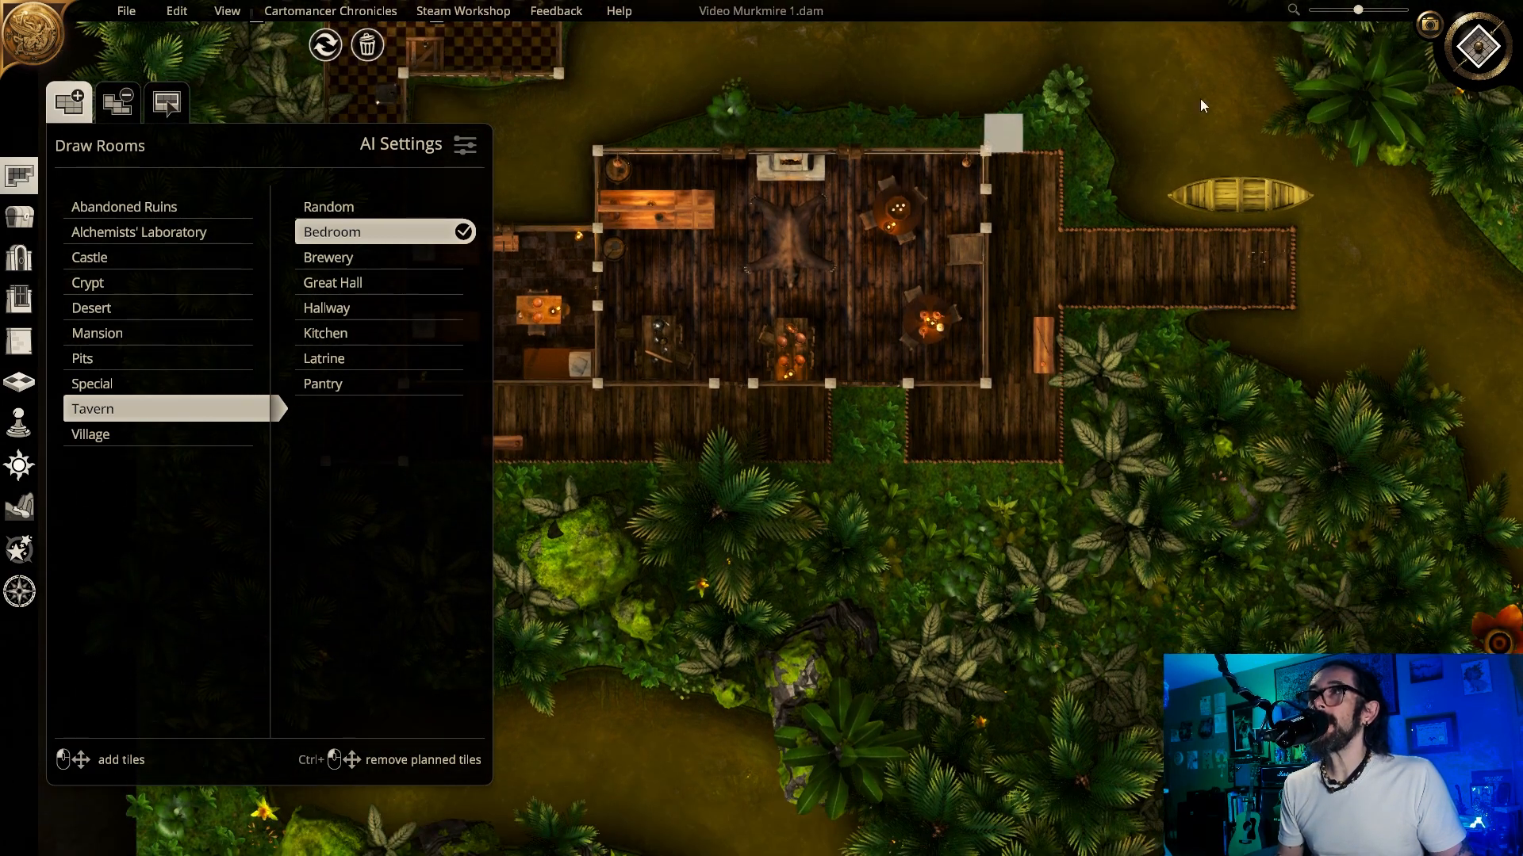
click(1476, 51)
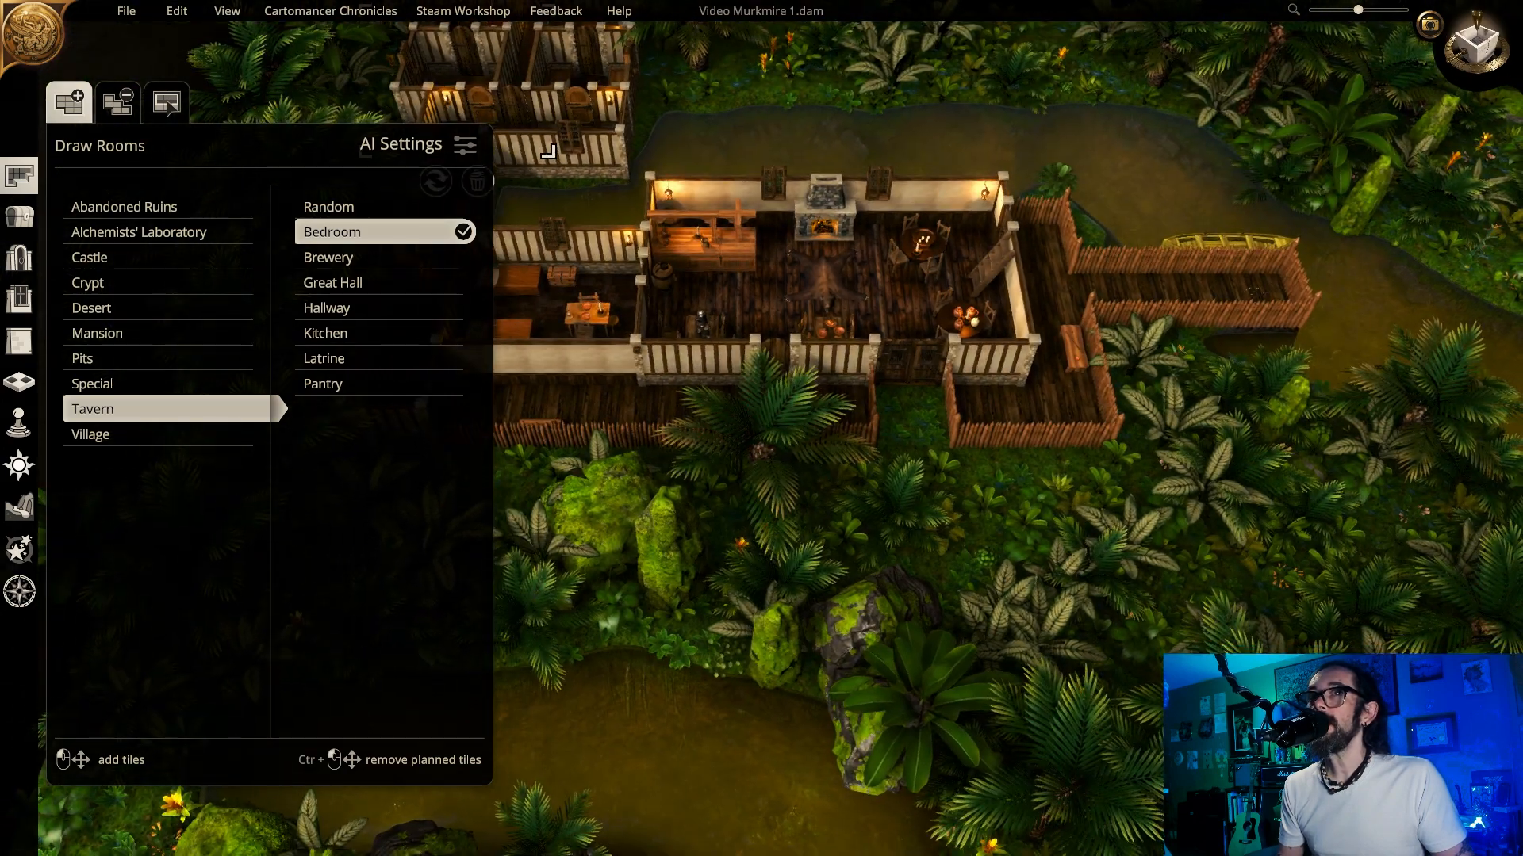
click(17, 468)
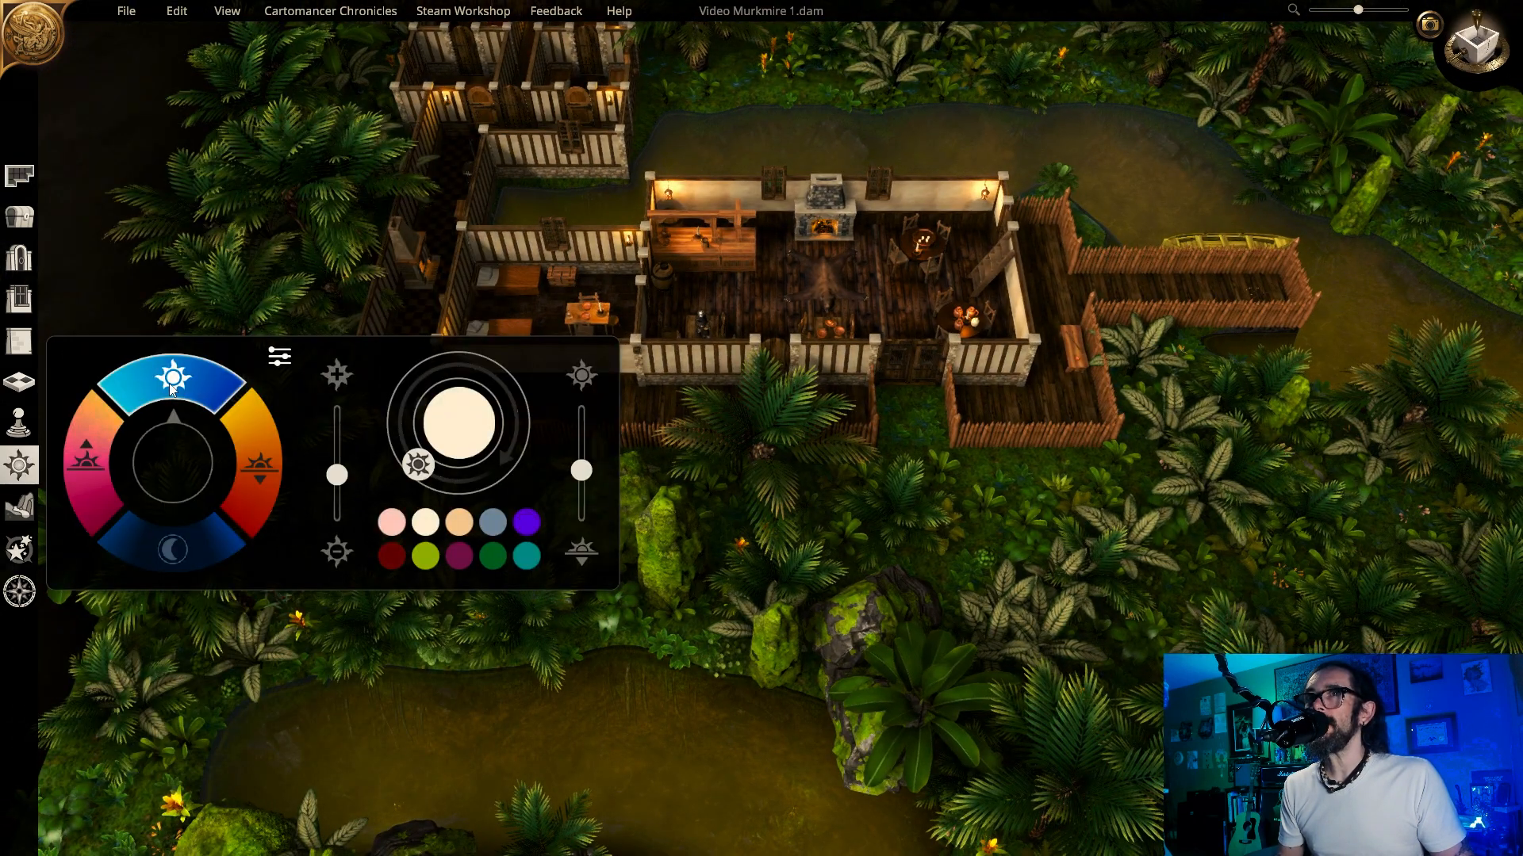
click(188, 520)
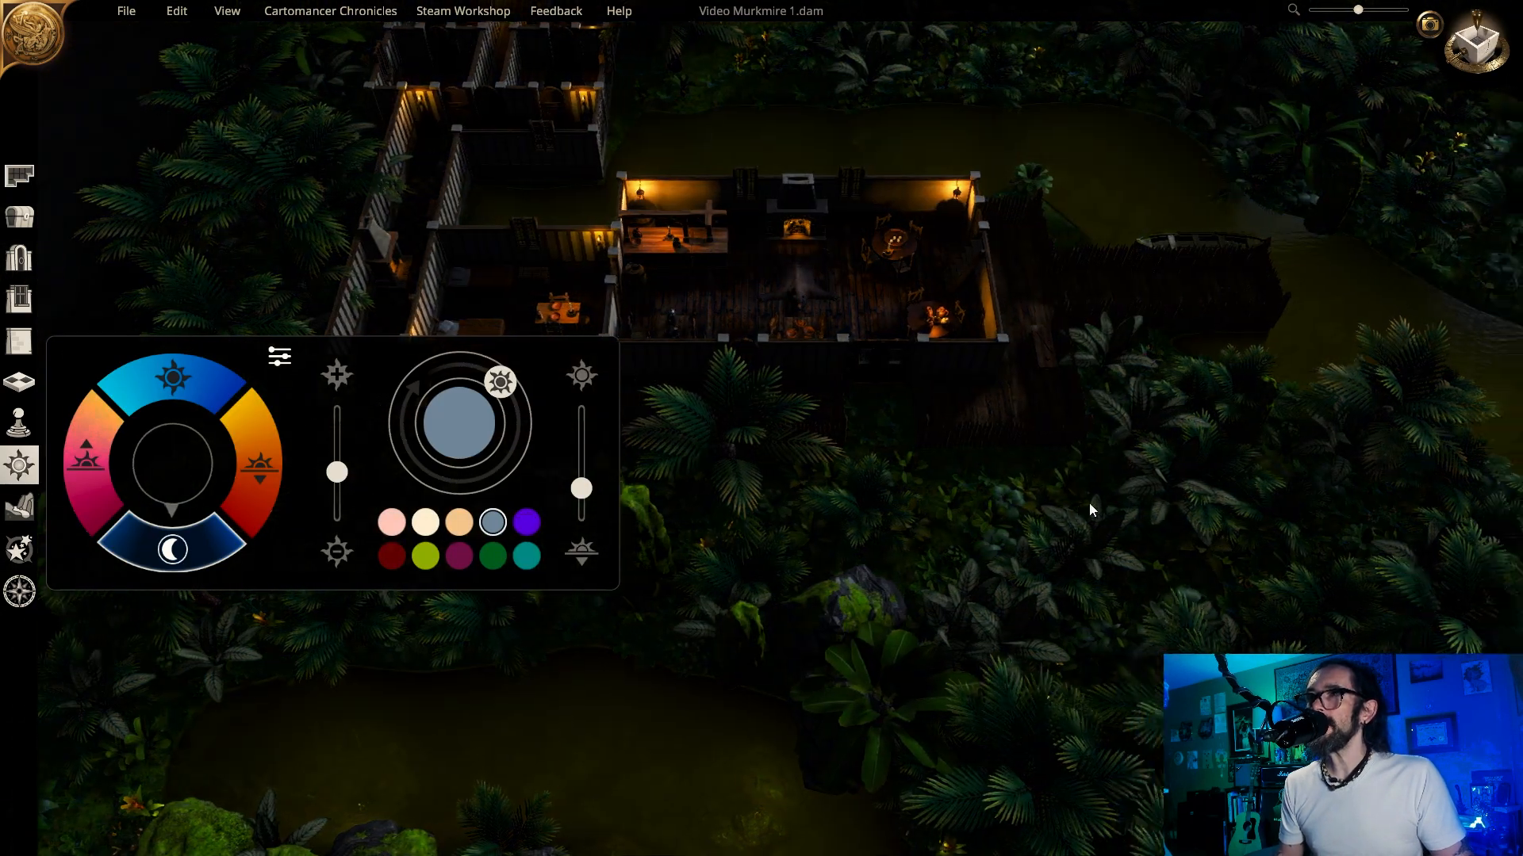
- Mount a flaming wall torch on the inn's front wall and duplicate it to flank both sides of the entrance doors
scroll(920, 465, up, 3)
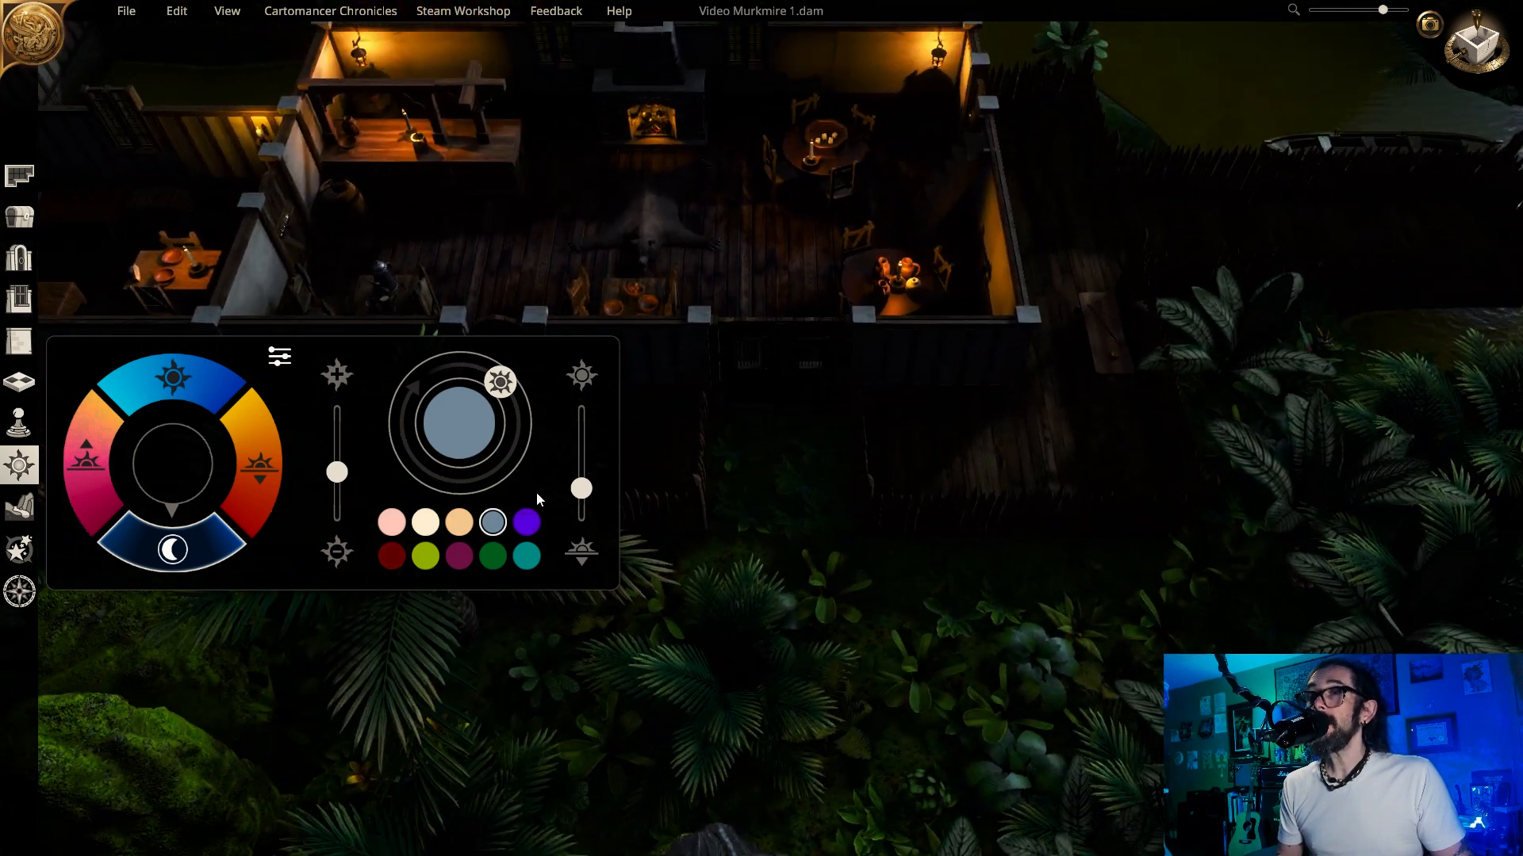
click(19, 217)
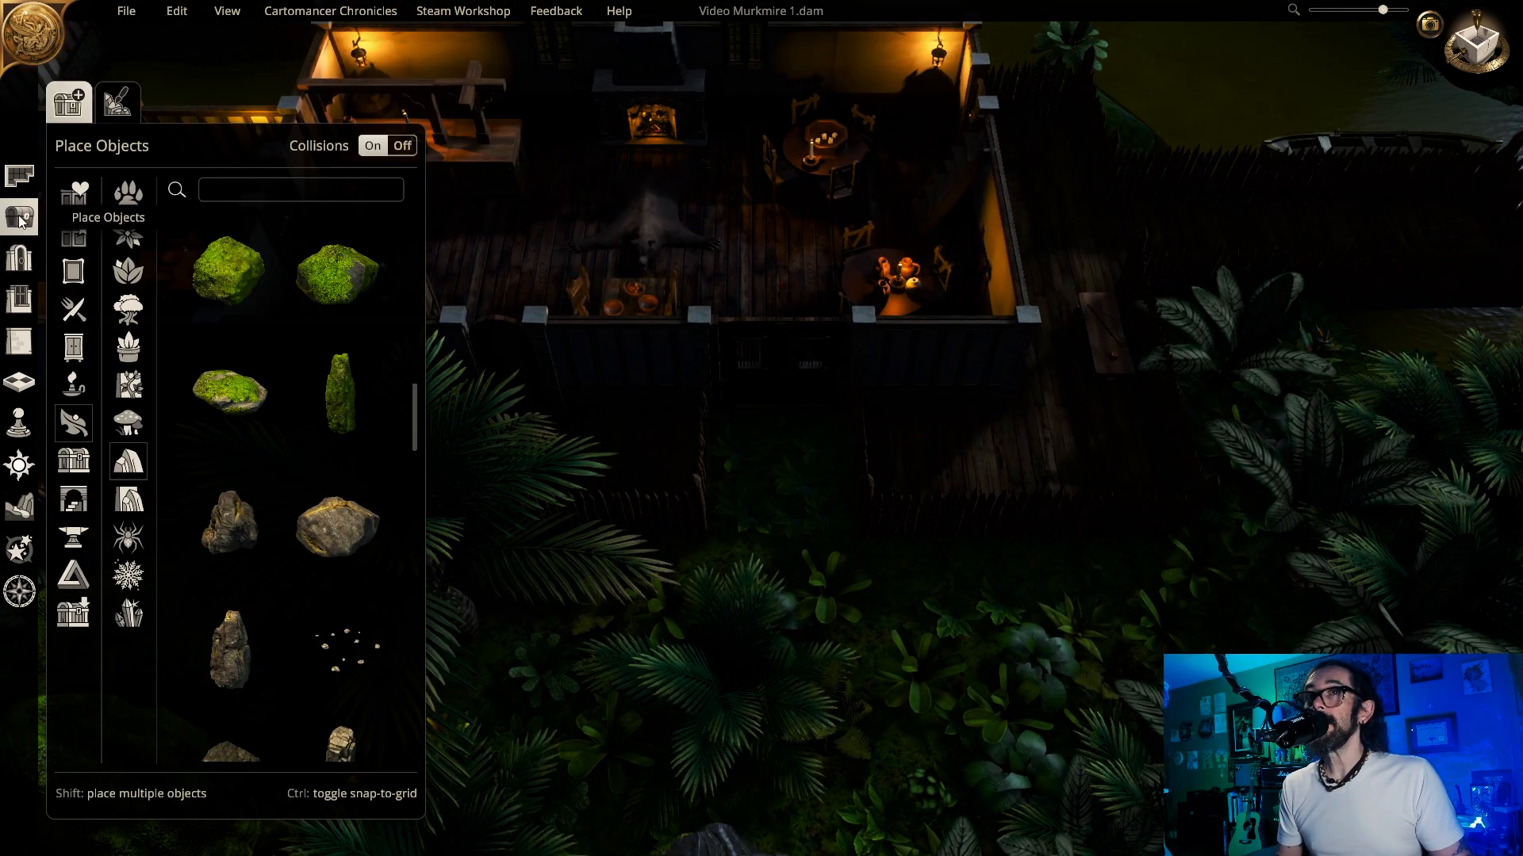
click(73, 384)
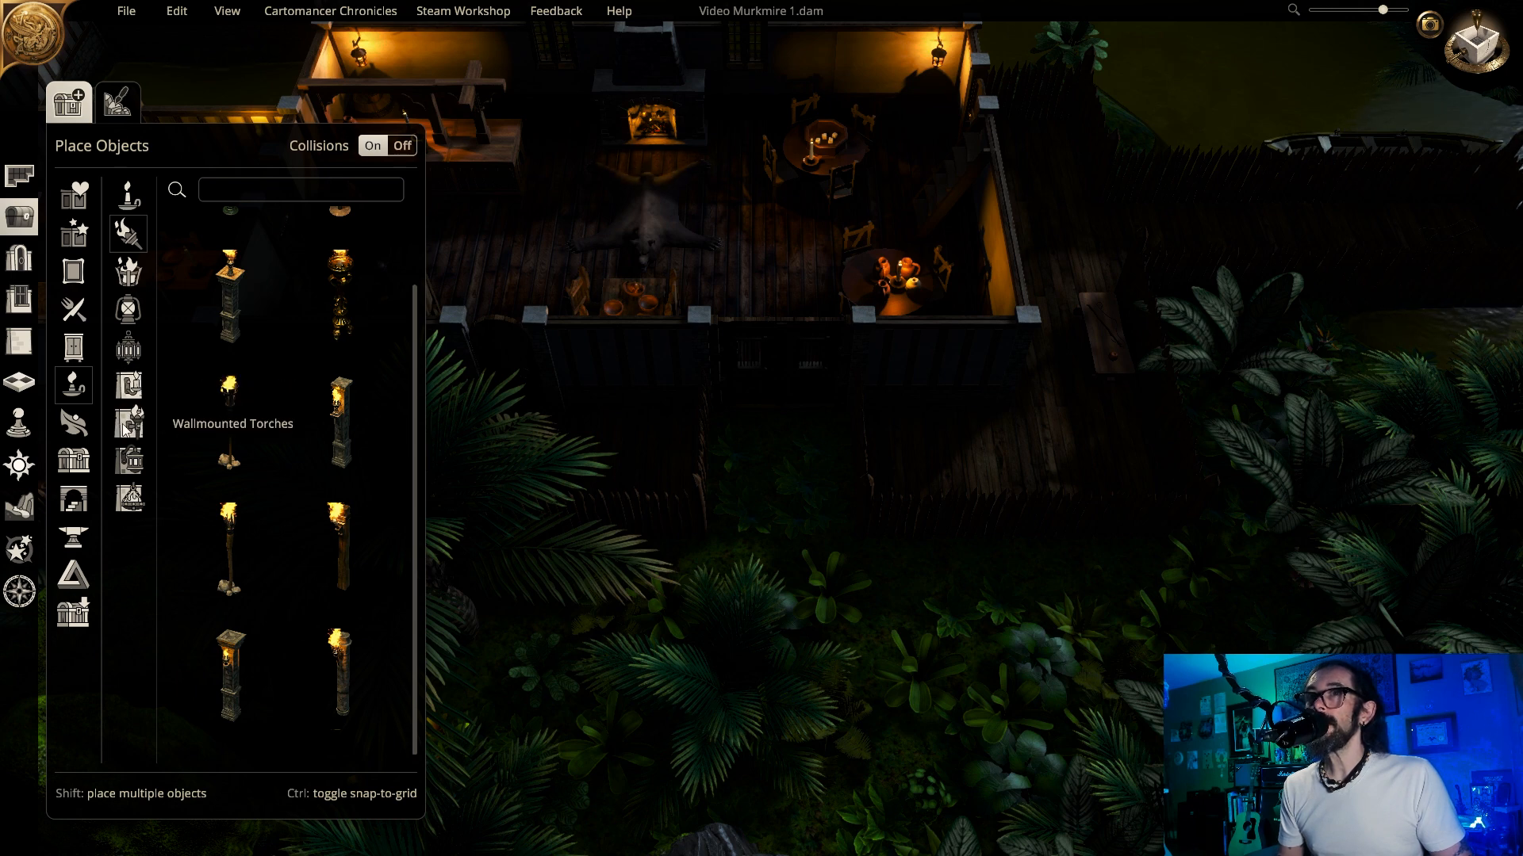
click(127, 426)
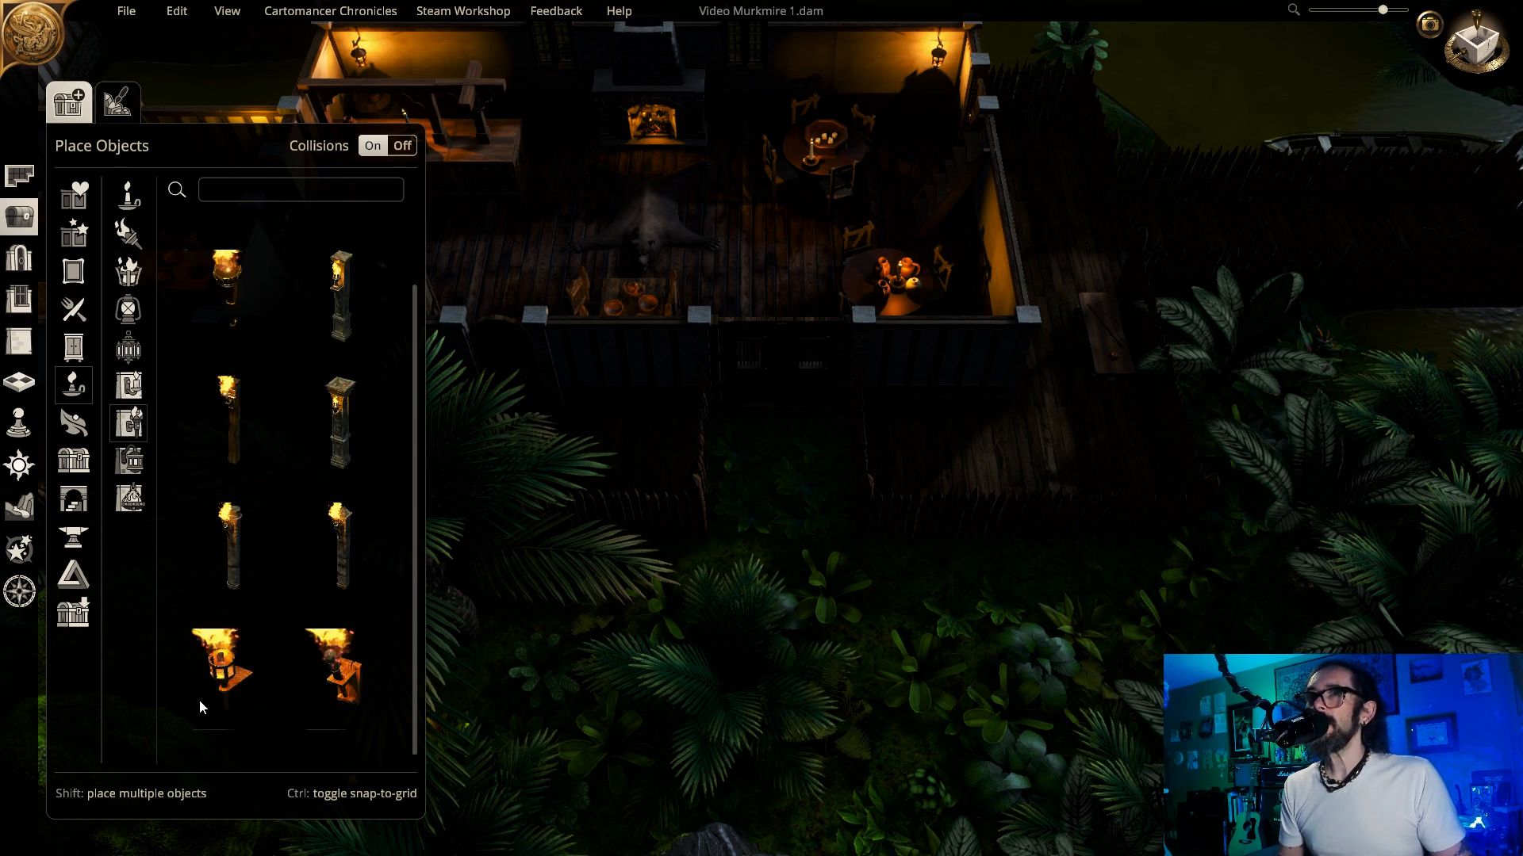
click(341, 671)
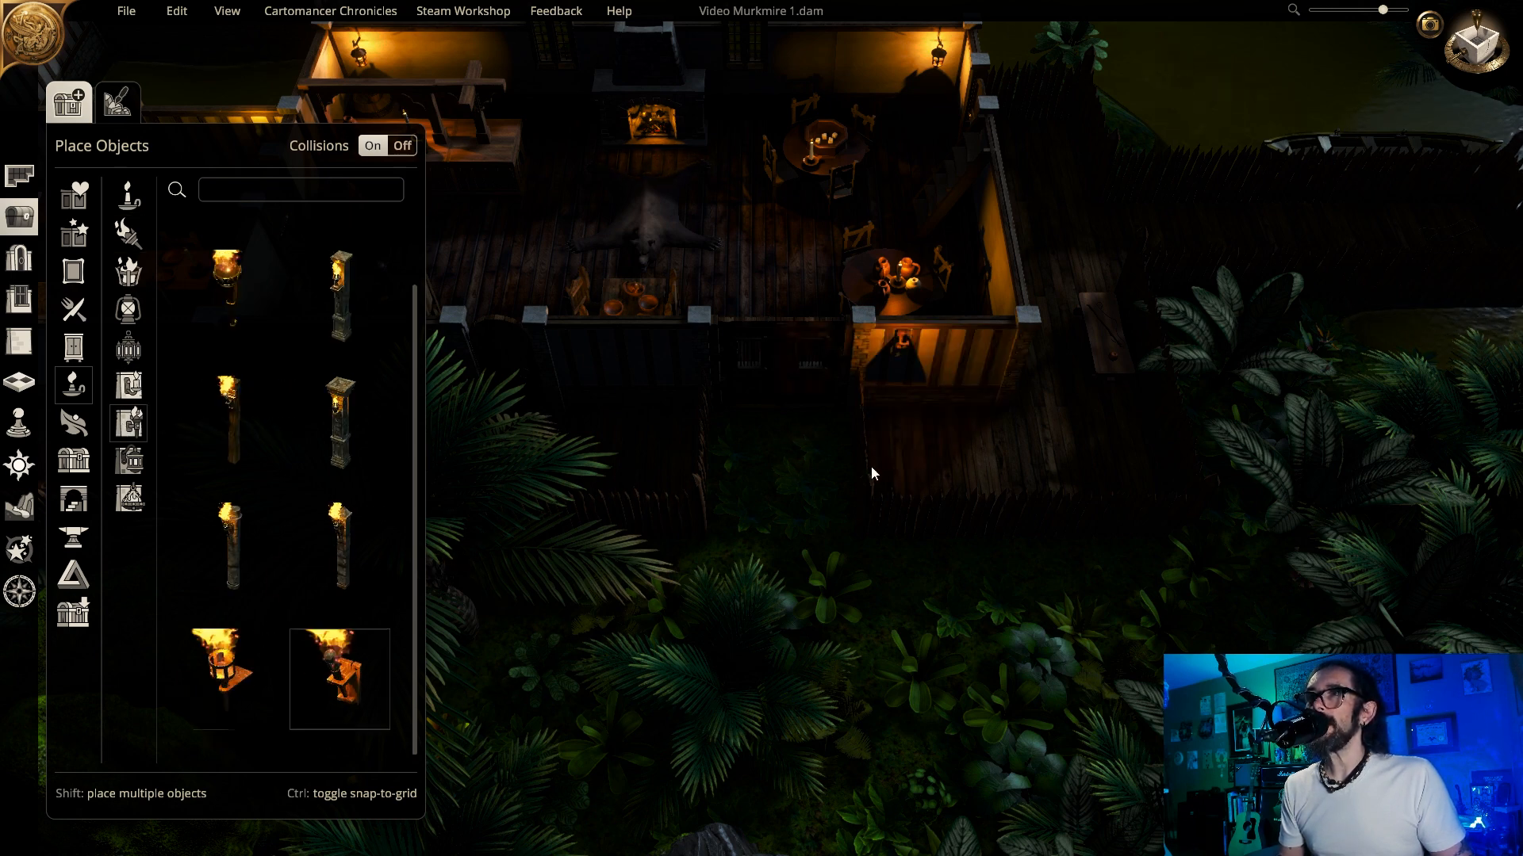
click(911, 441)
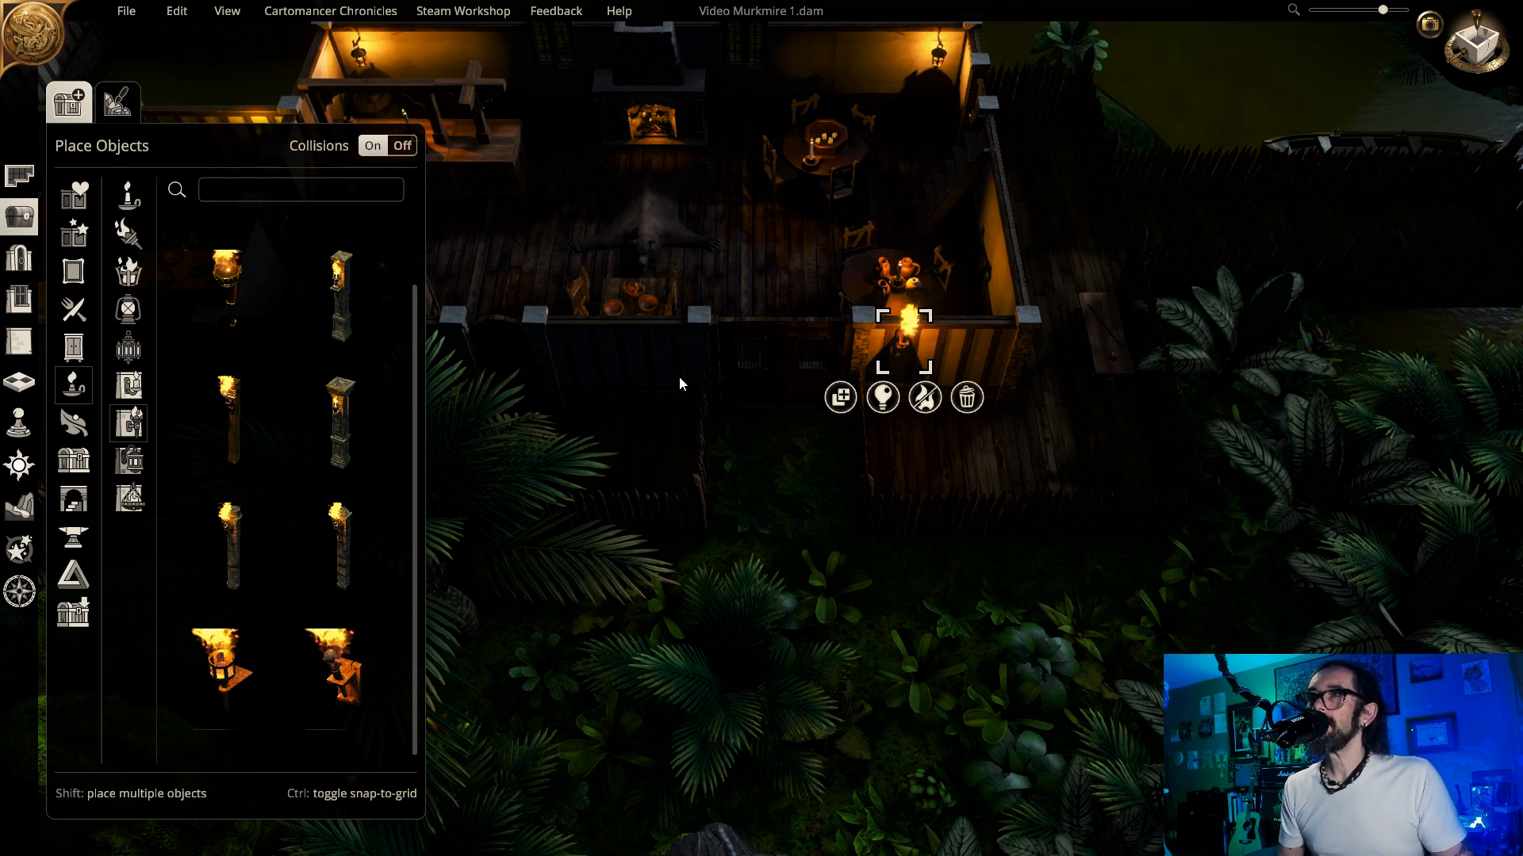
click(843, 399)
click(663, 452)
- Duplicate the wall torch onto the inn's front wall near the bedroom corner and onto the bedroom's outer wall
right_drag(676, 512, 1229, 536)
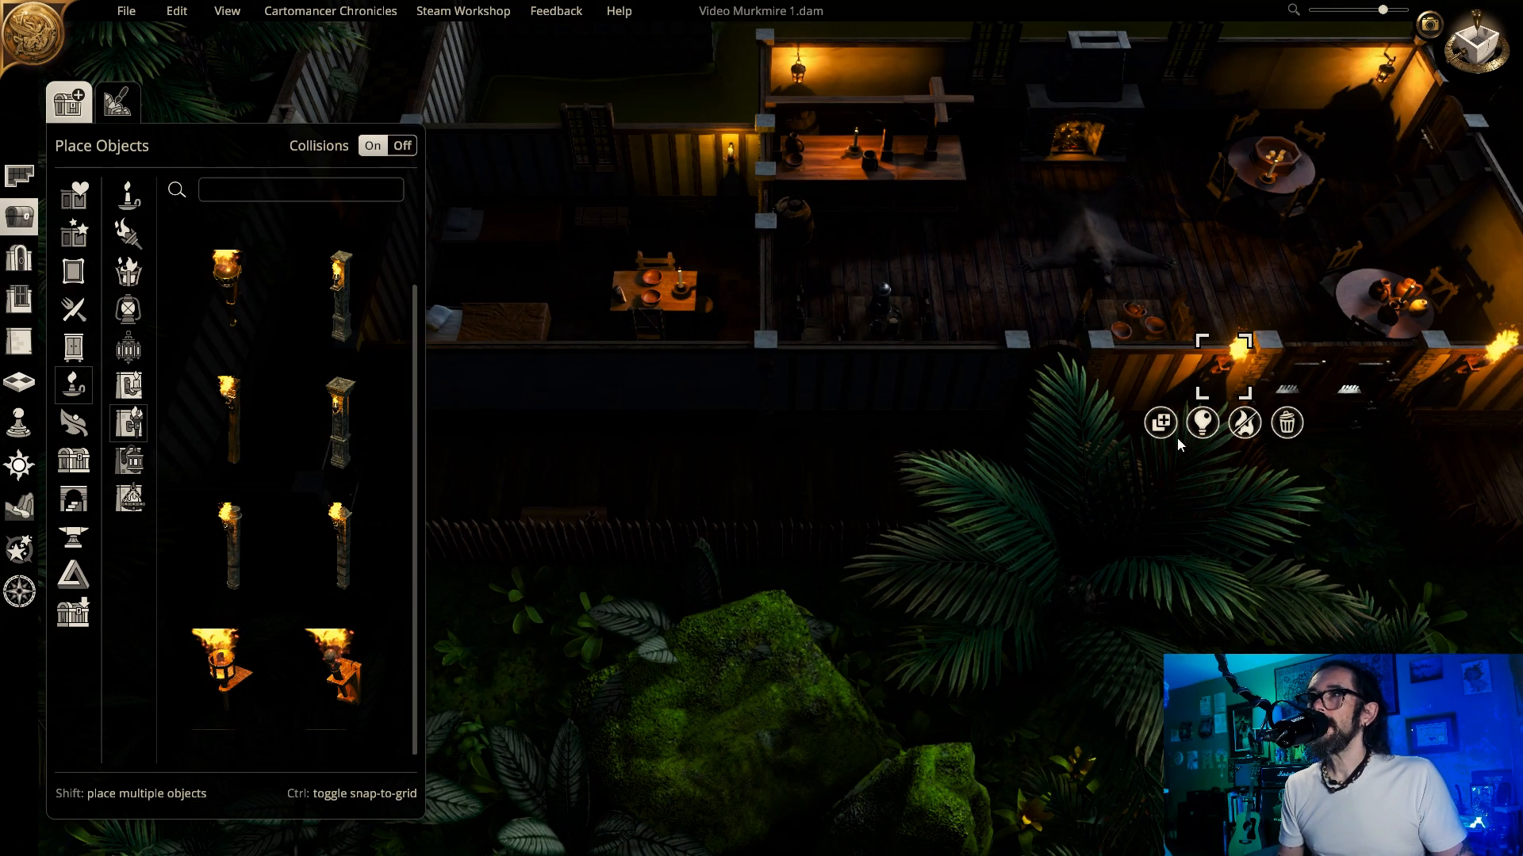
click(1160, 422)
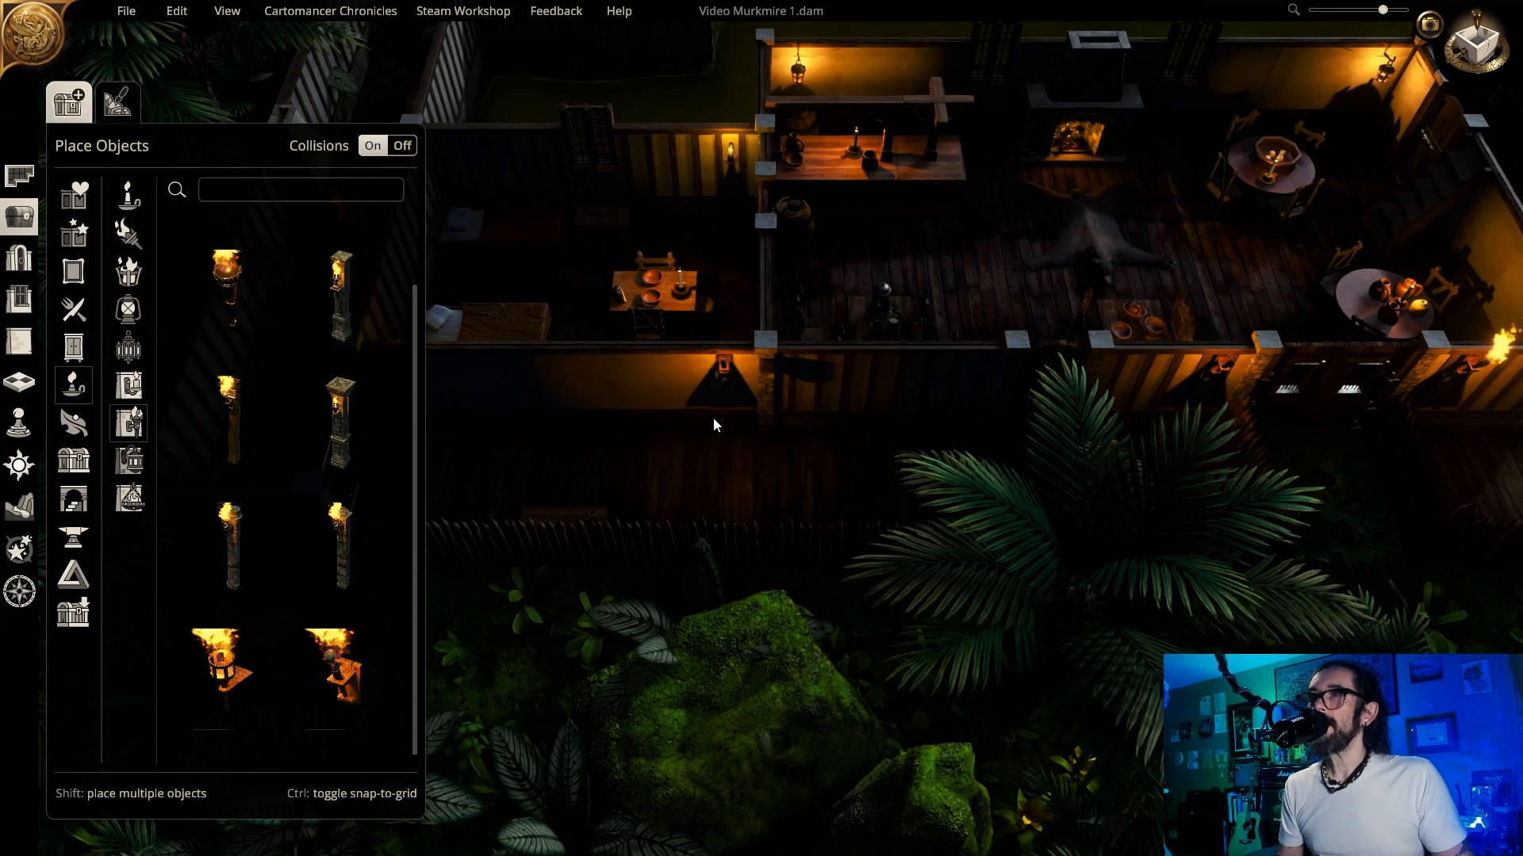
click(777, 399)
right_drag(857, 441, 1057, 442)
click(937, 423)
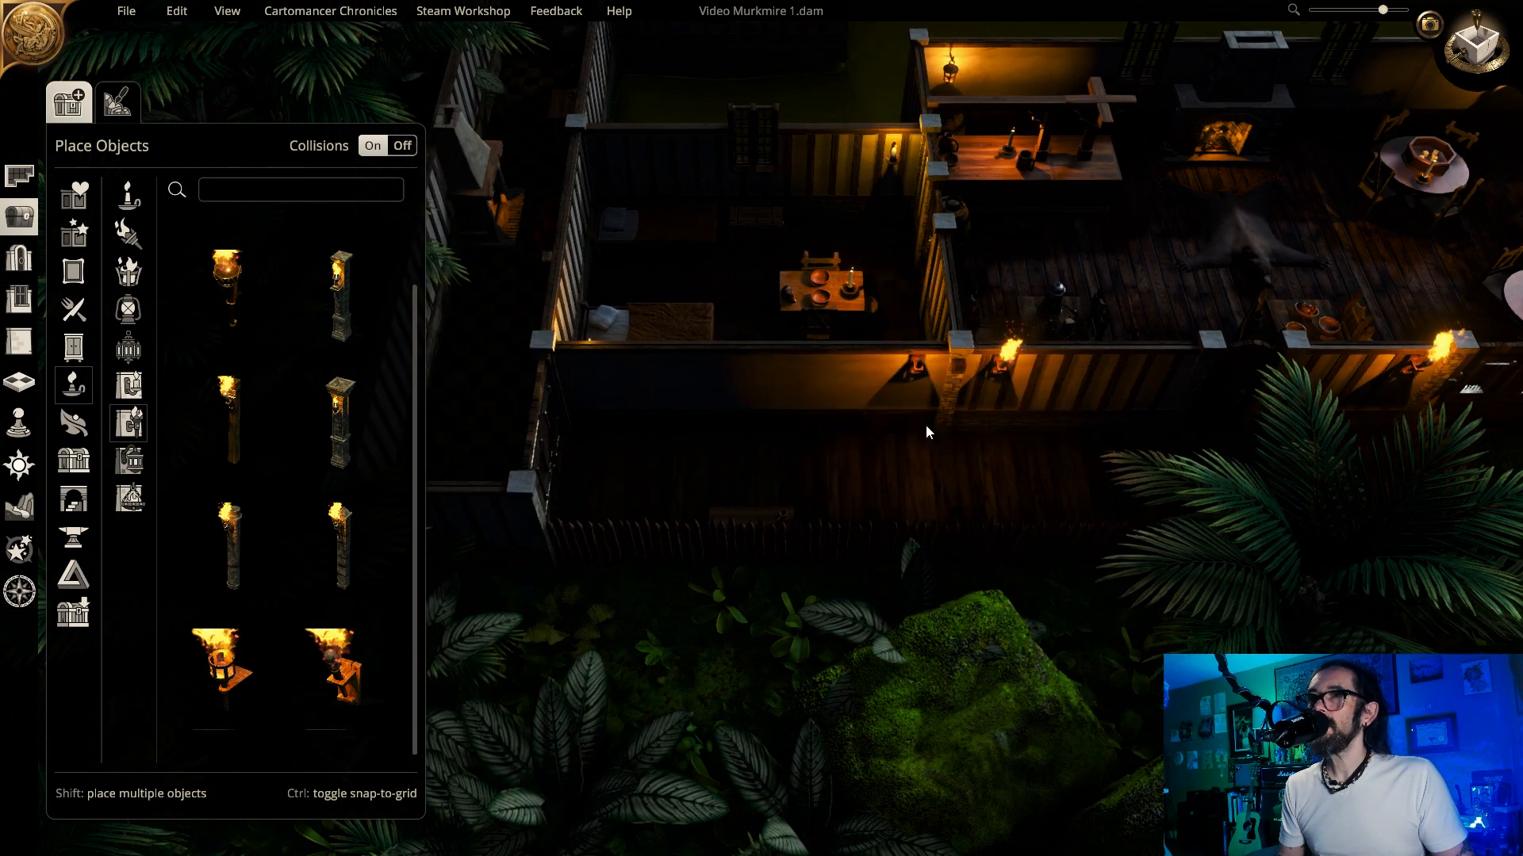
click(662, 413)
middle_drag(662, 412, 1519, 208)
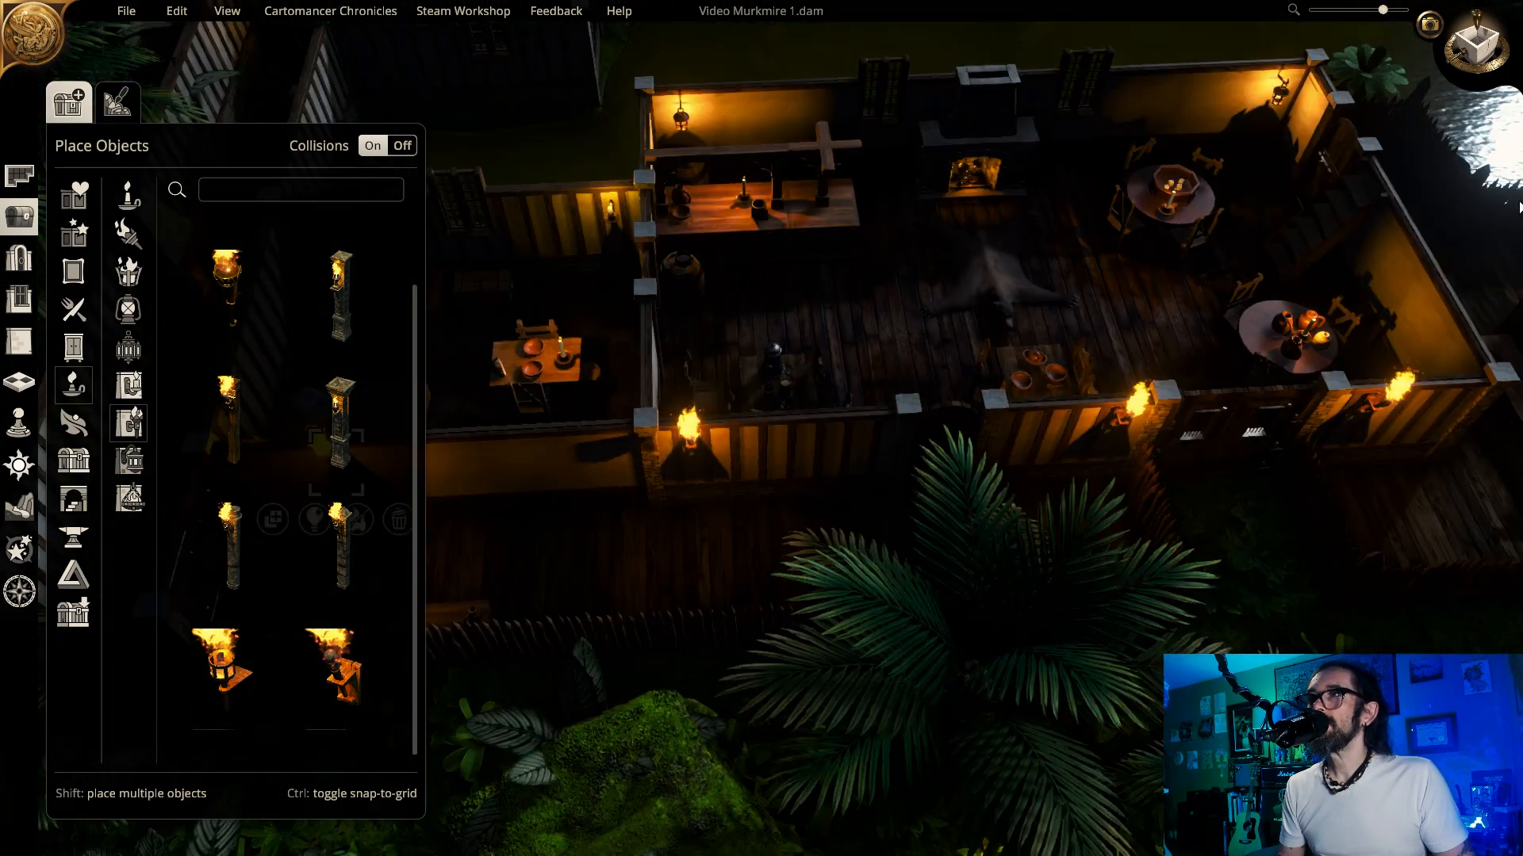
- Build a Village Butcher's Shop from overlapping 4×3 and 4×5 tile rectangles in the jungle beside the river's giant orange flower, using the top-down view
click(1477, 46)
key(s)
key(d)
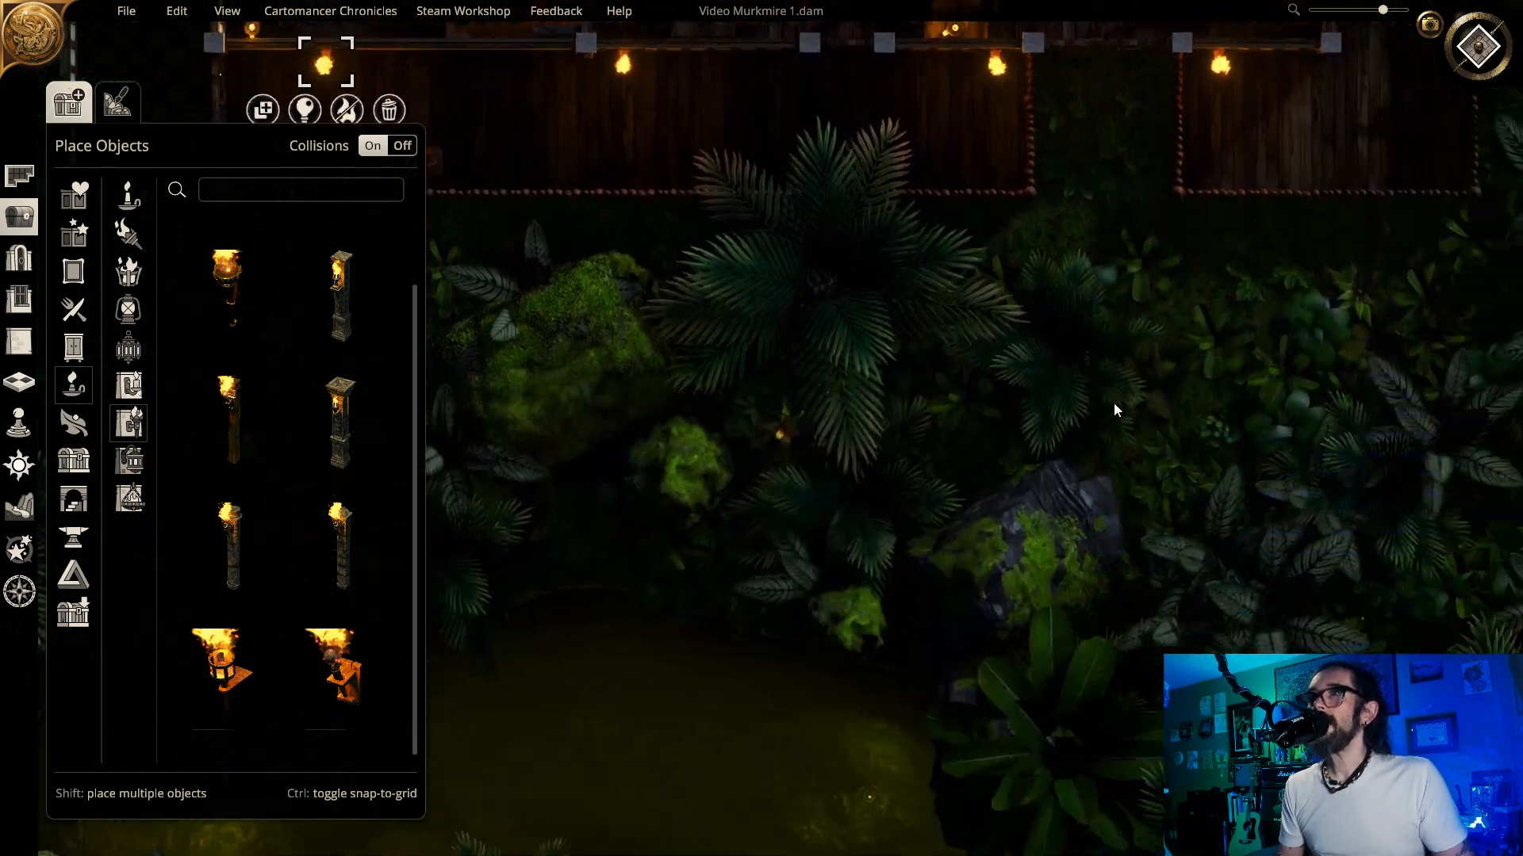
key(w)
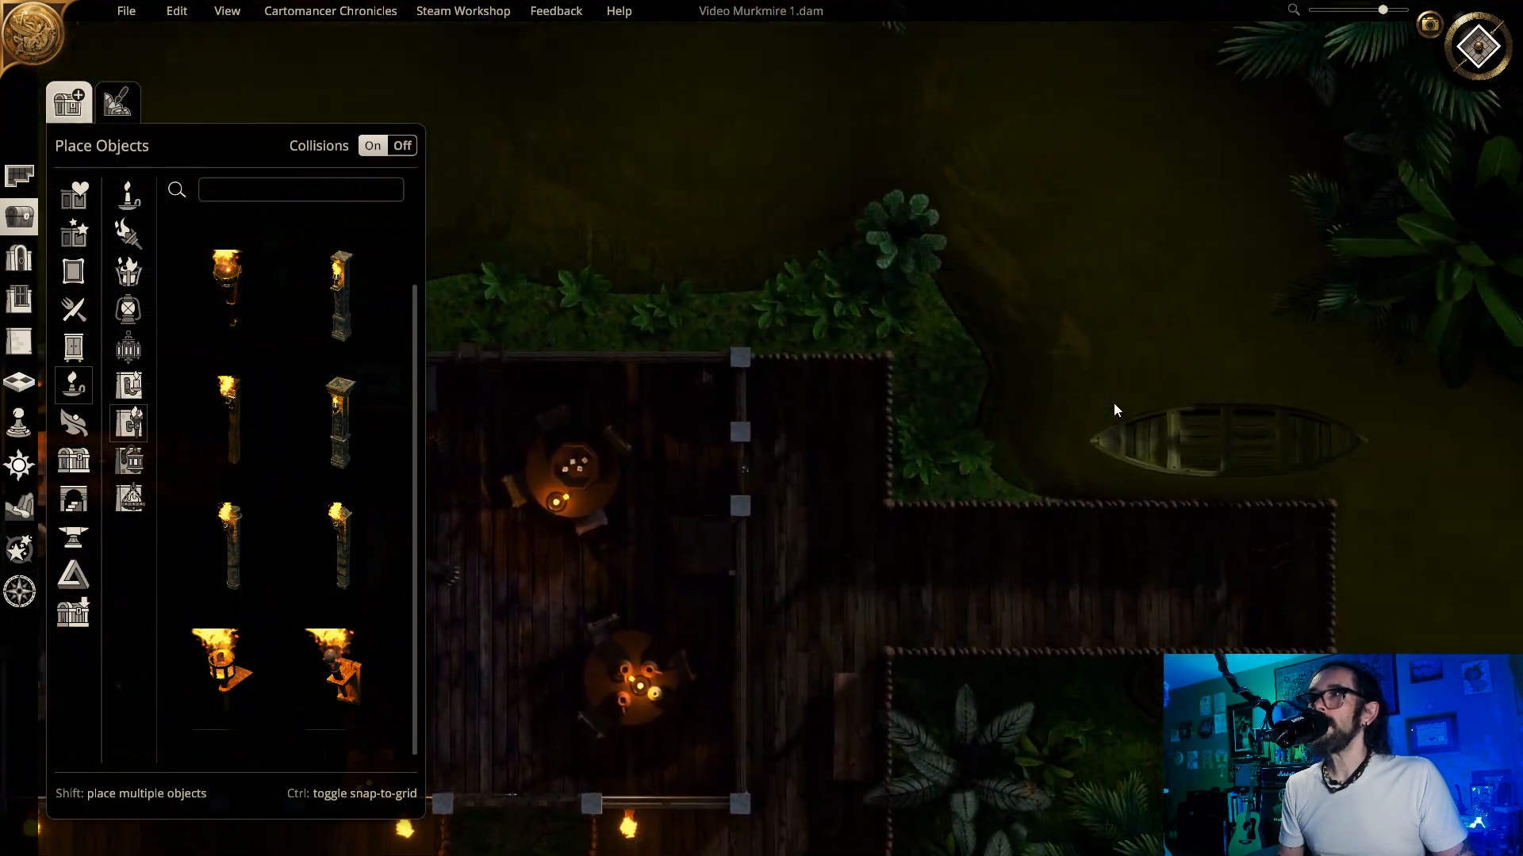
key(s)
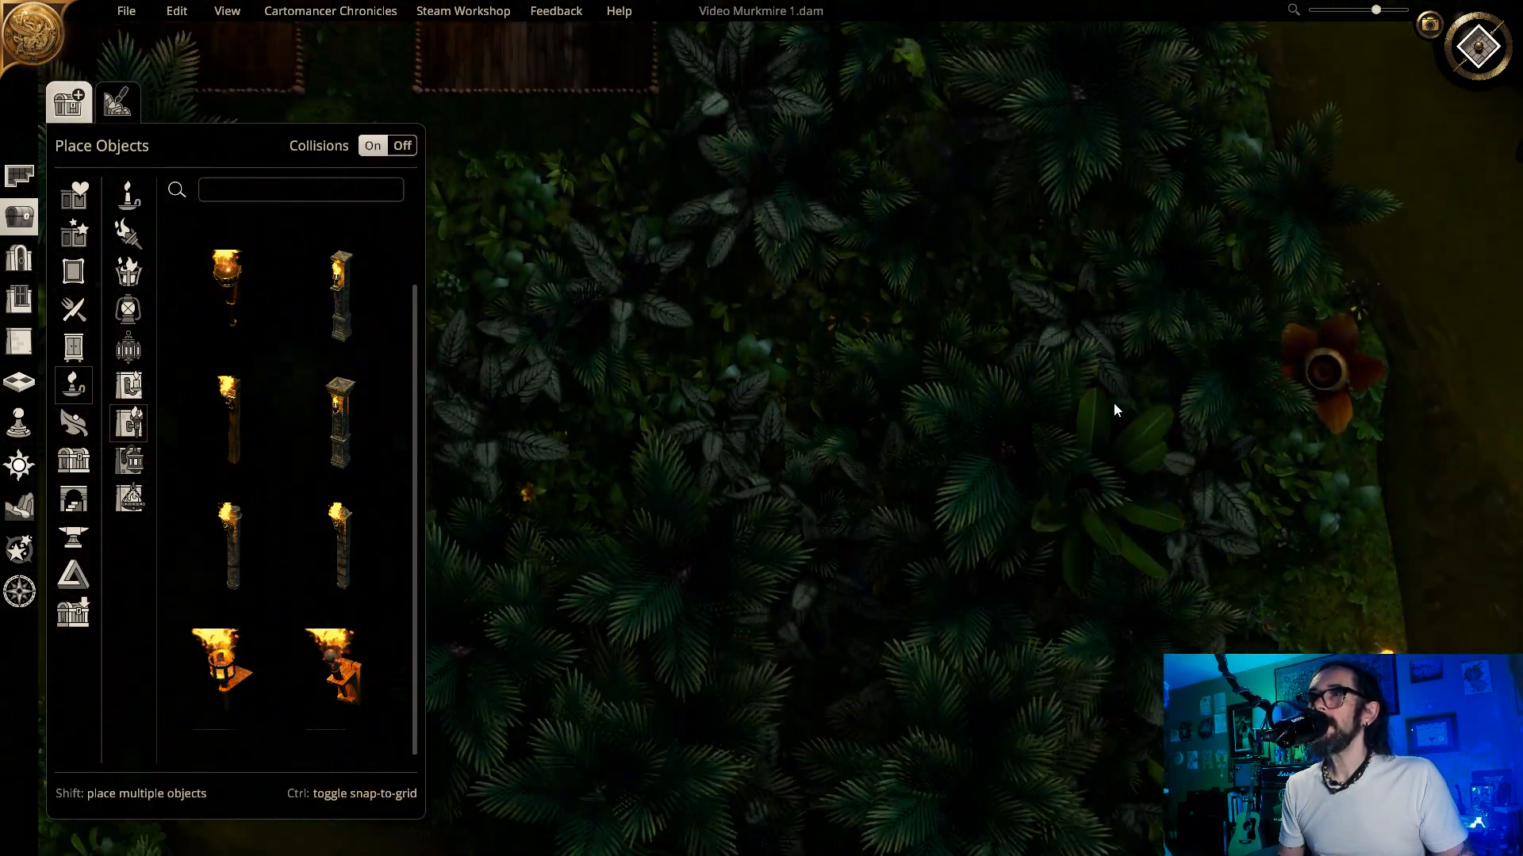
key(a)
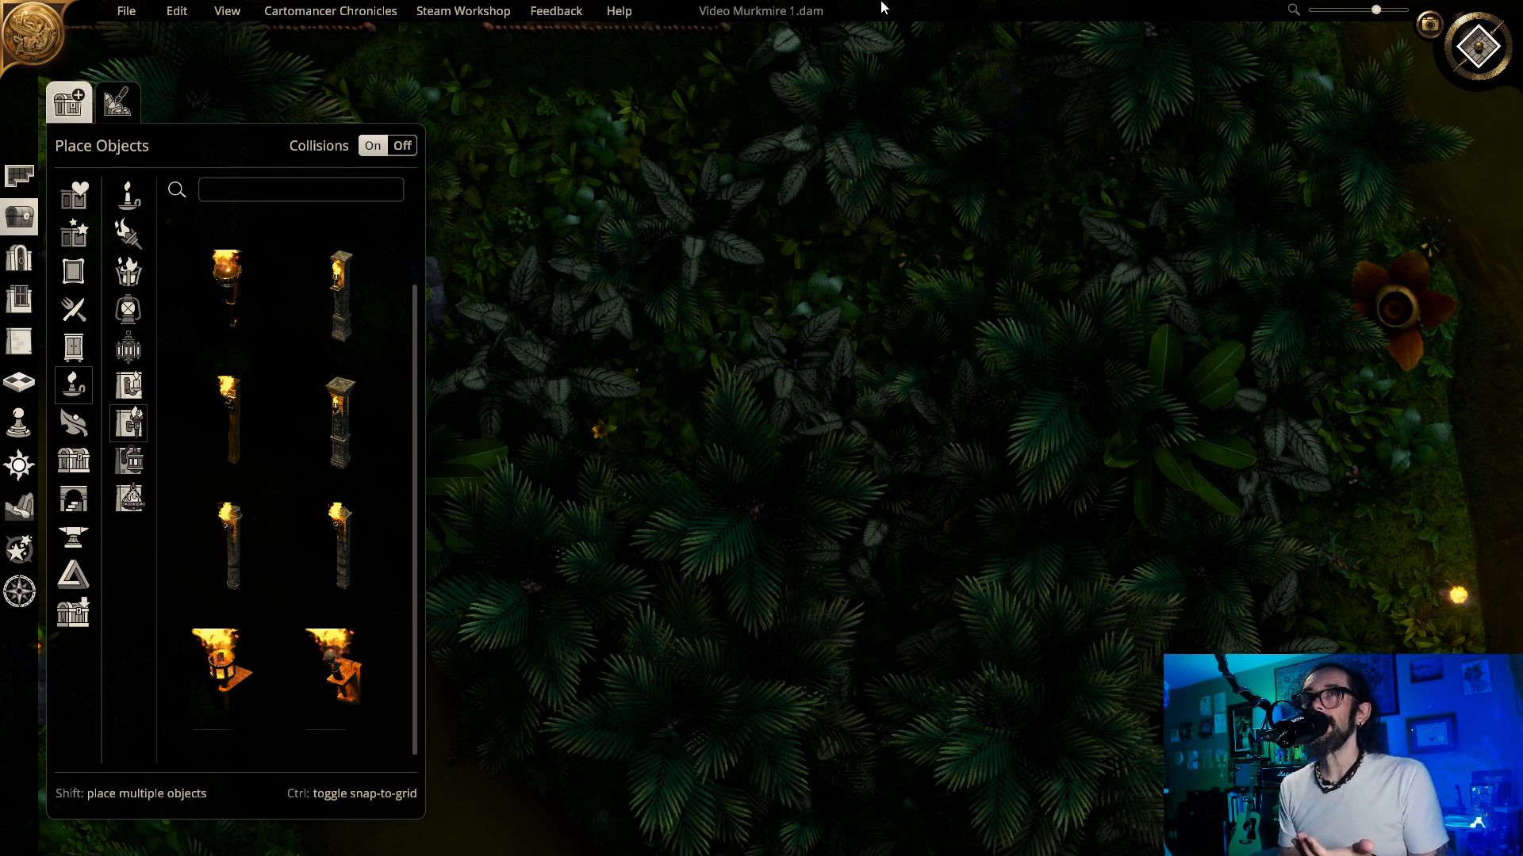
click(20, 181)
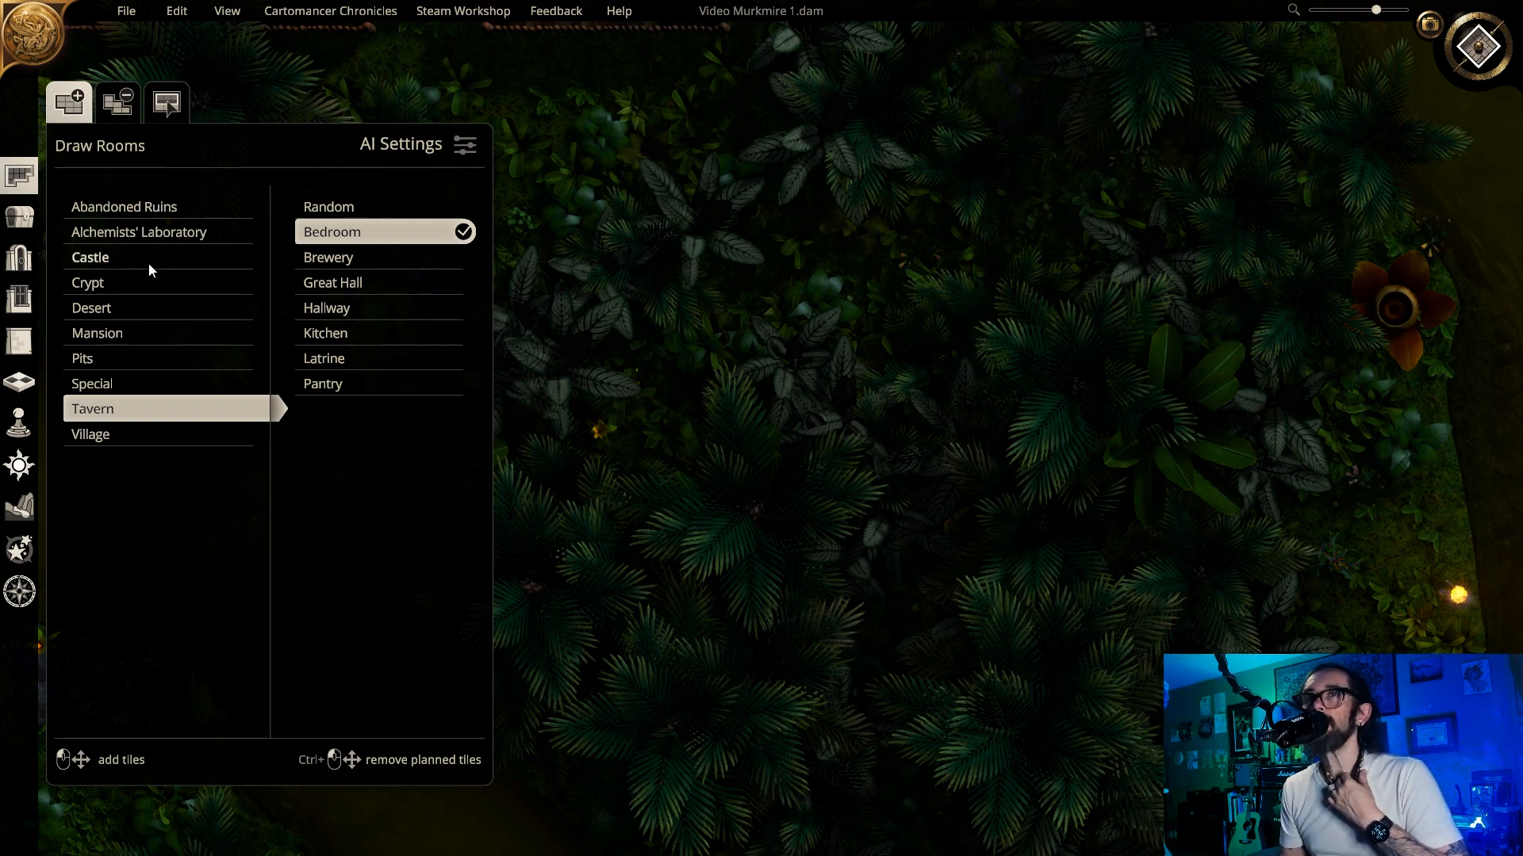
click(163, 209)
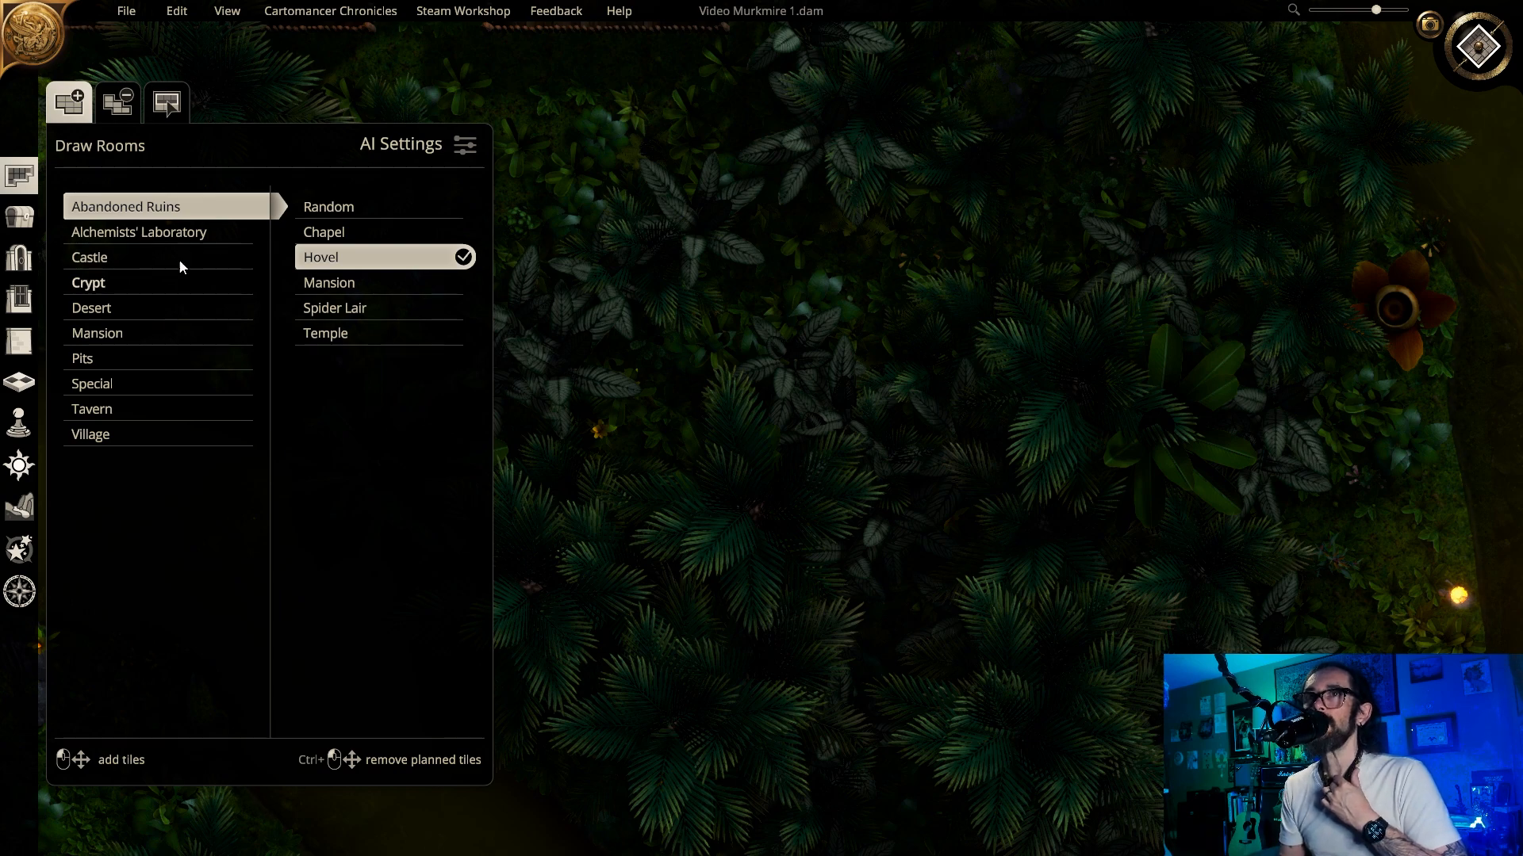
click(146, 433)
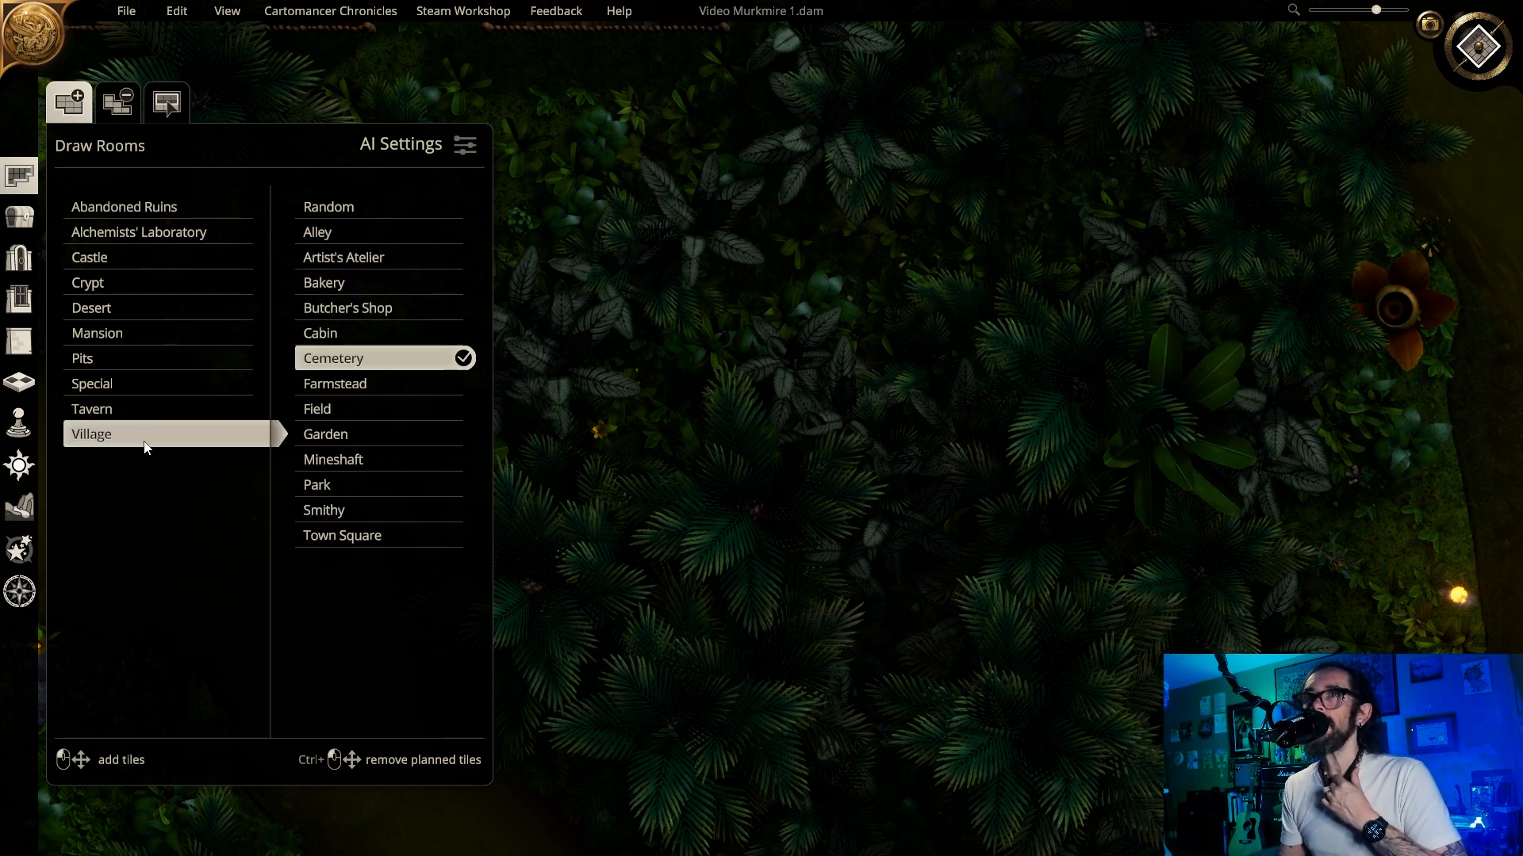
click(353, 310)
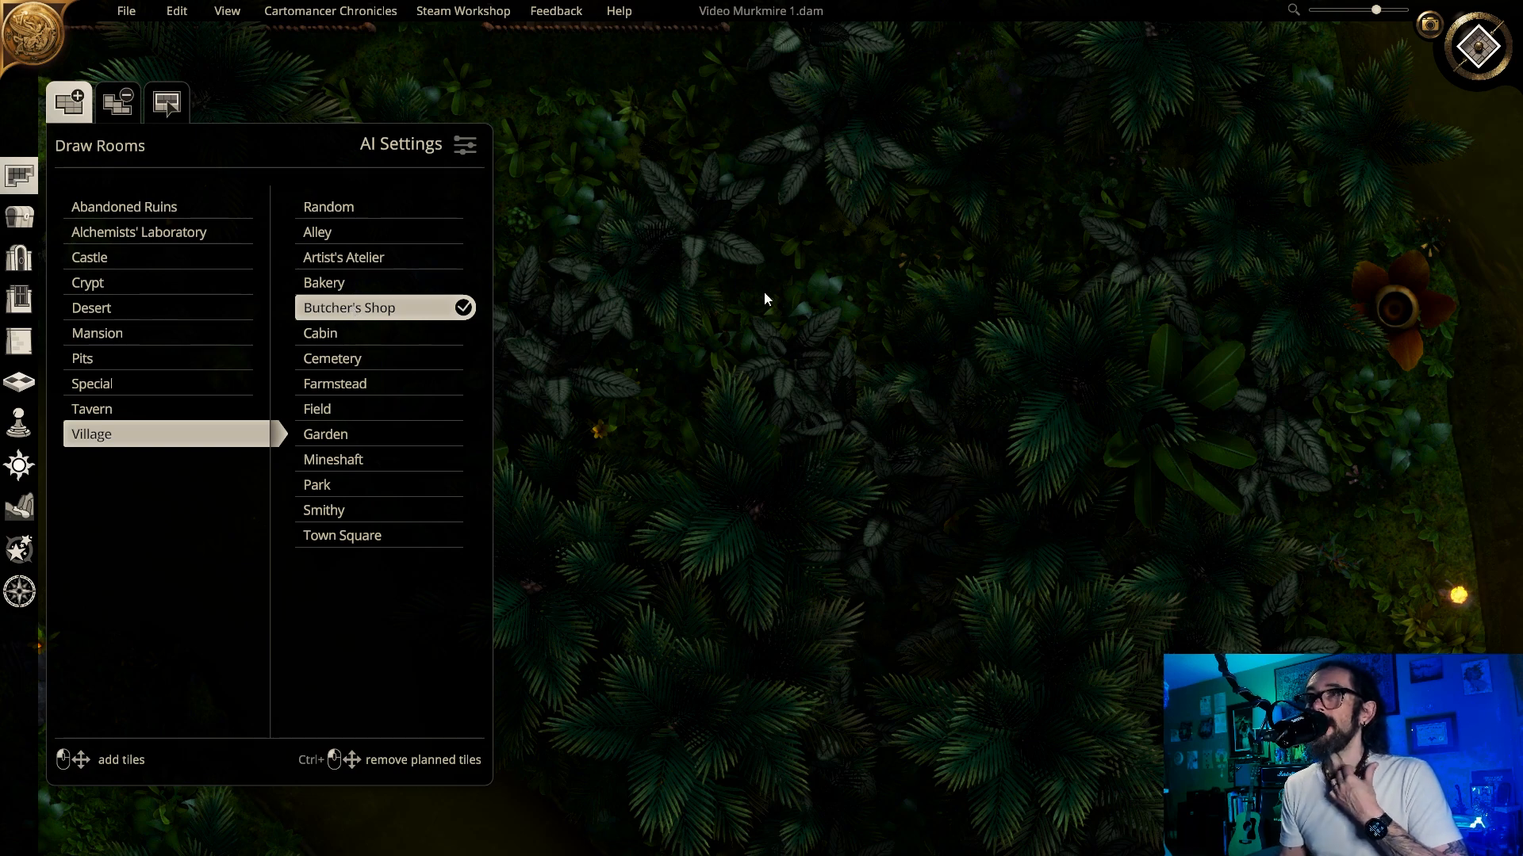
right_drag(1037, 181, 1002, 216)
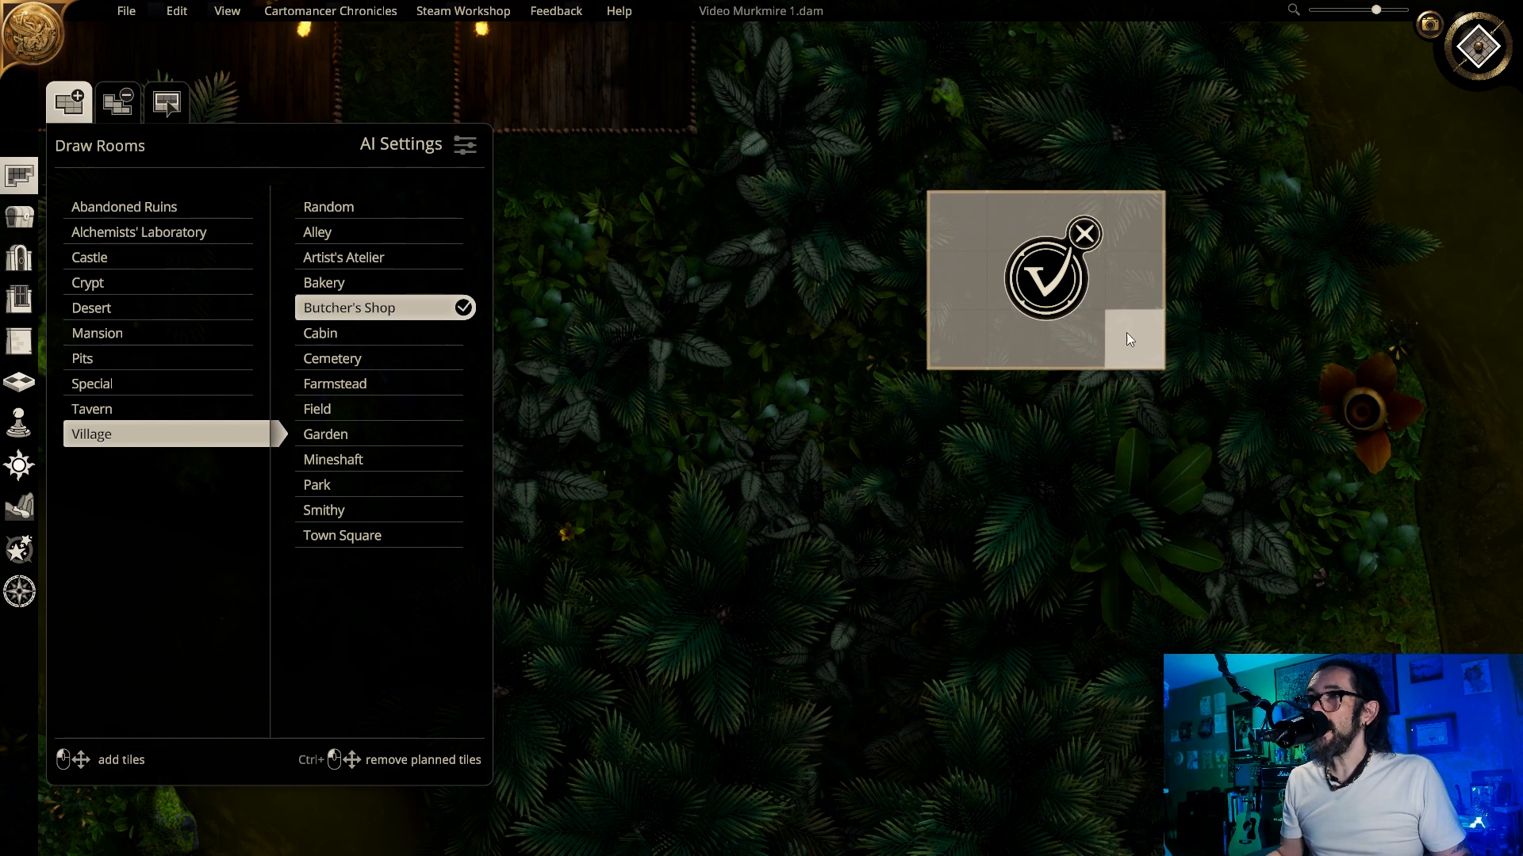
drag(1179, 293, 1041, 537)
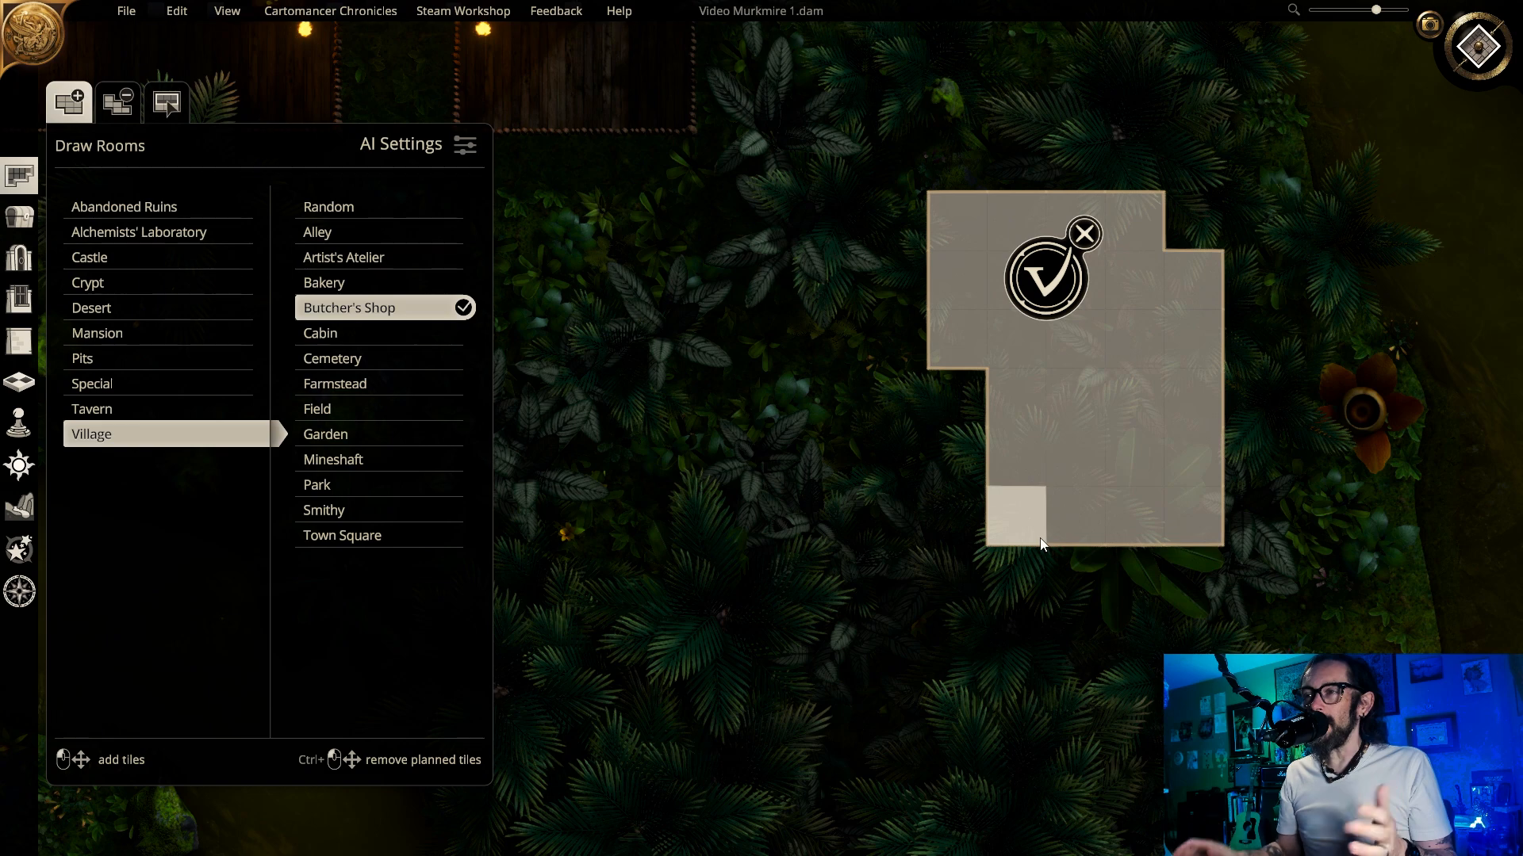
click(1046, 278)
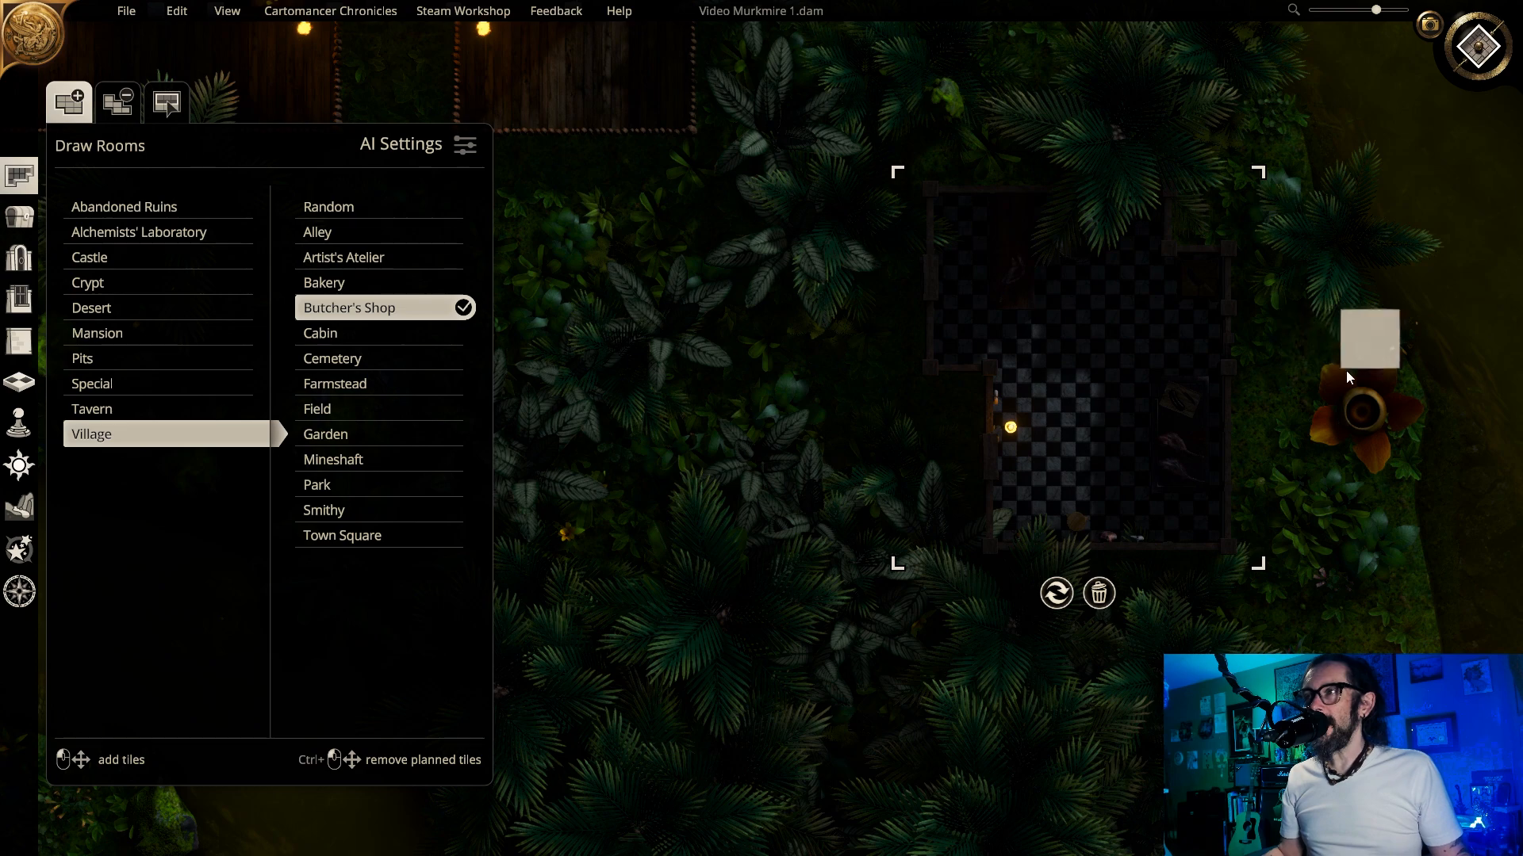
- Place a hooked wall Lantern on the butcher's shop's lower wall, inside the room near the meat table
key(s)
key(d)
scroll(1259, 381, up, 2)
key(d)
key(w)
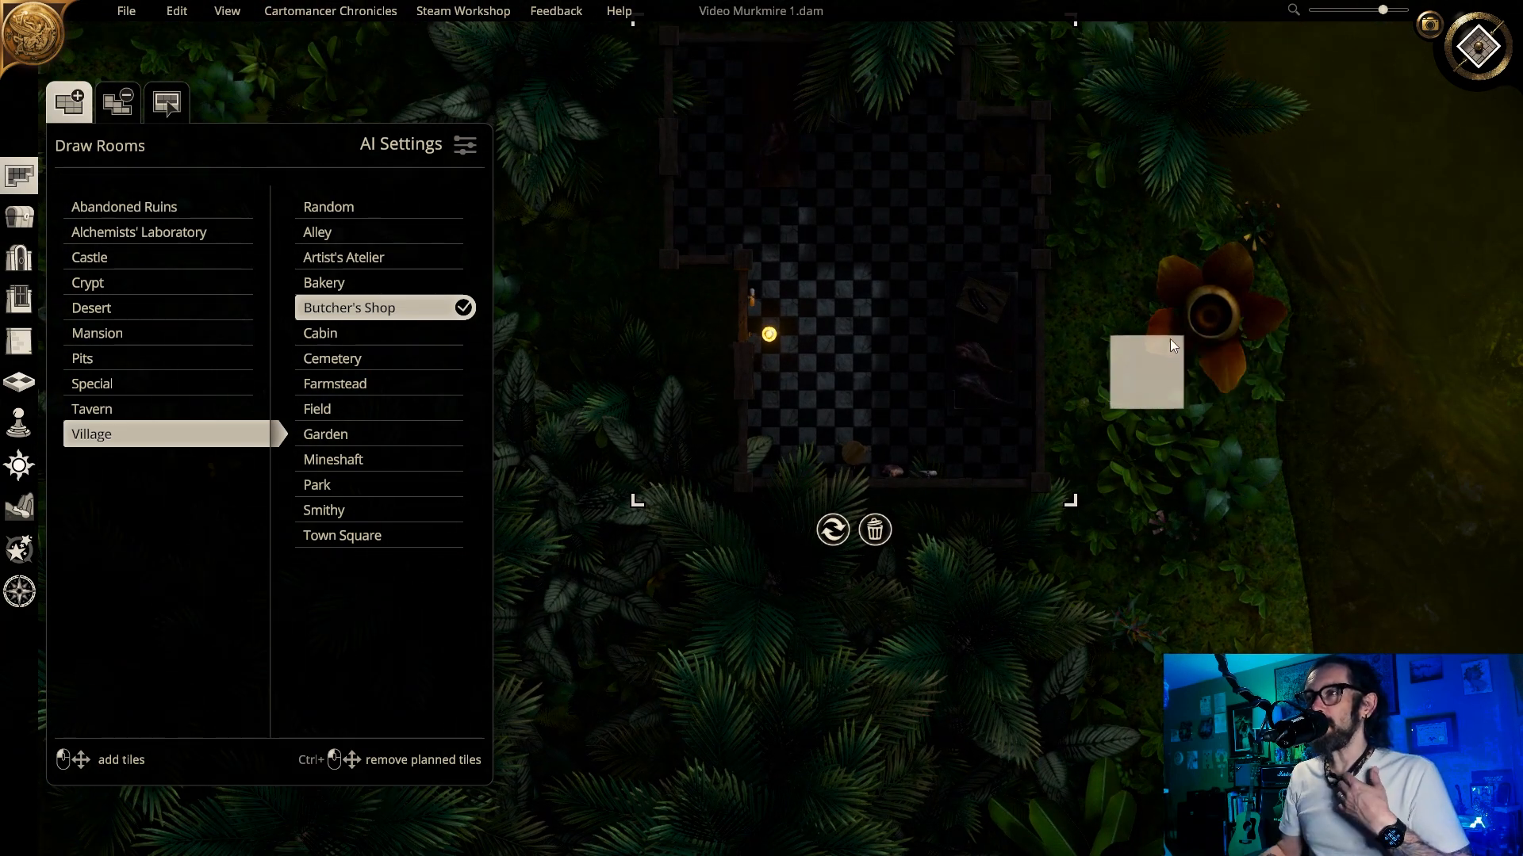
click(20, 218)
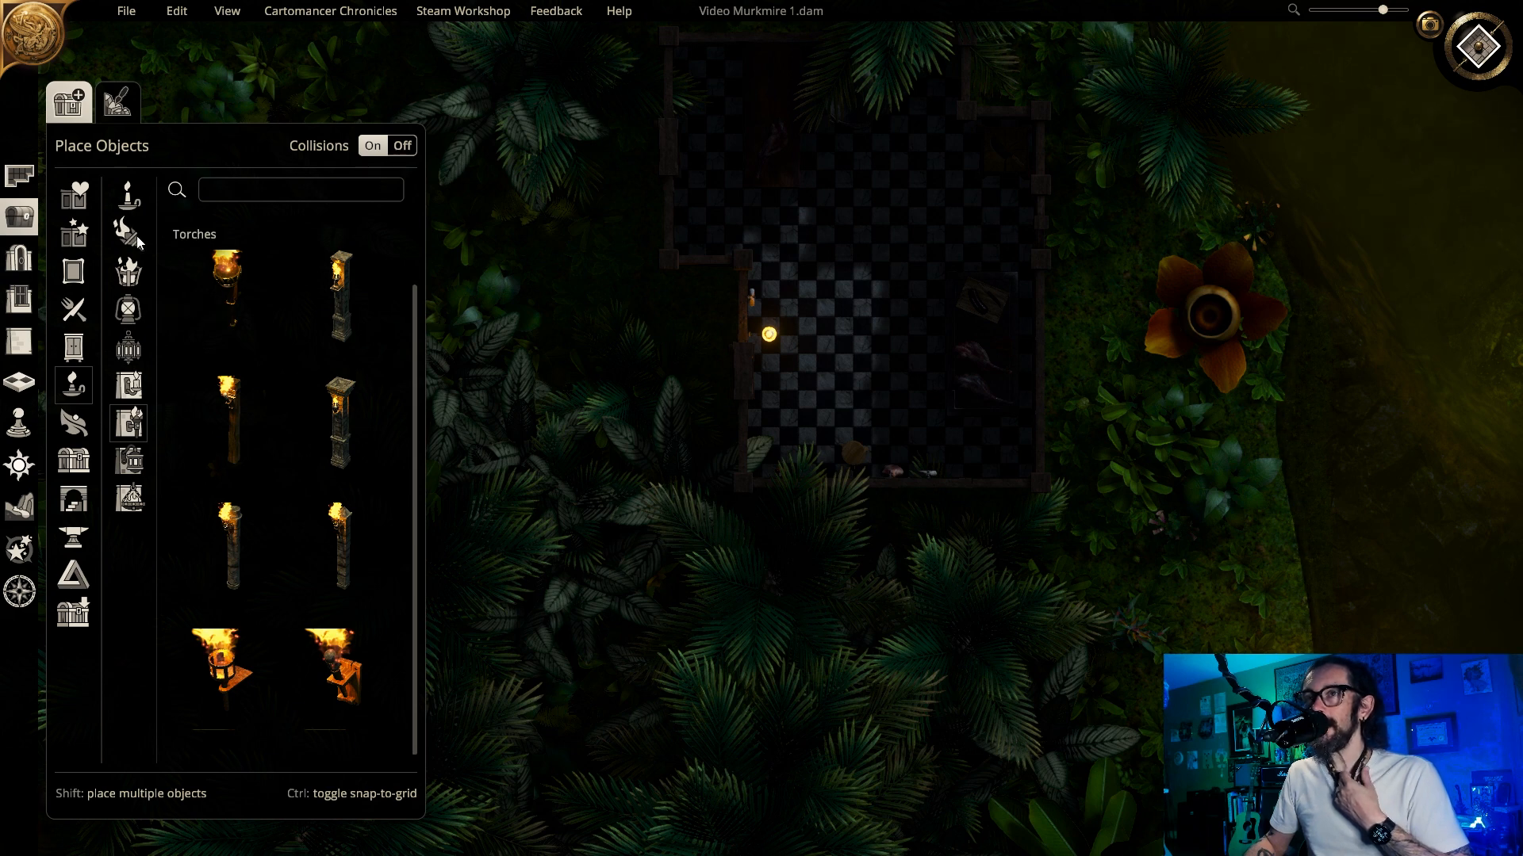
click(139, 467)
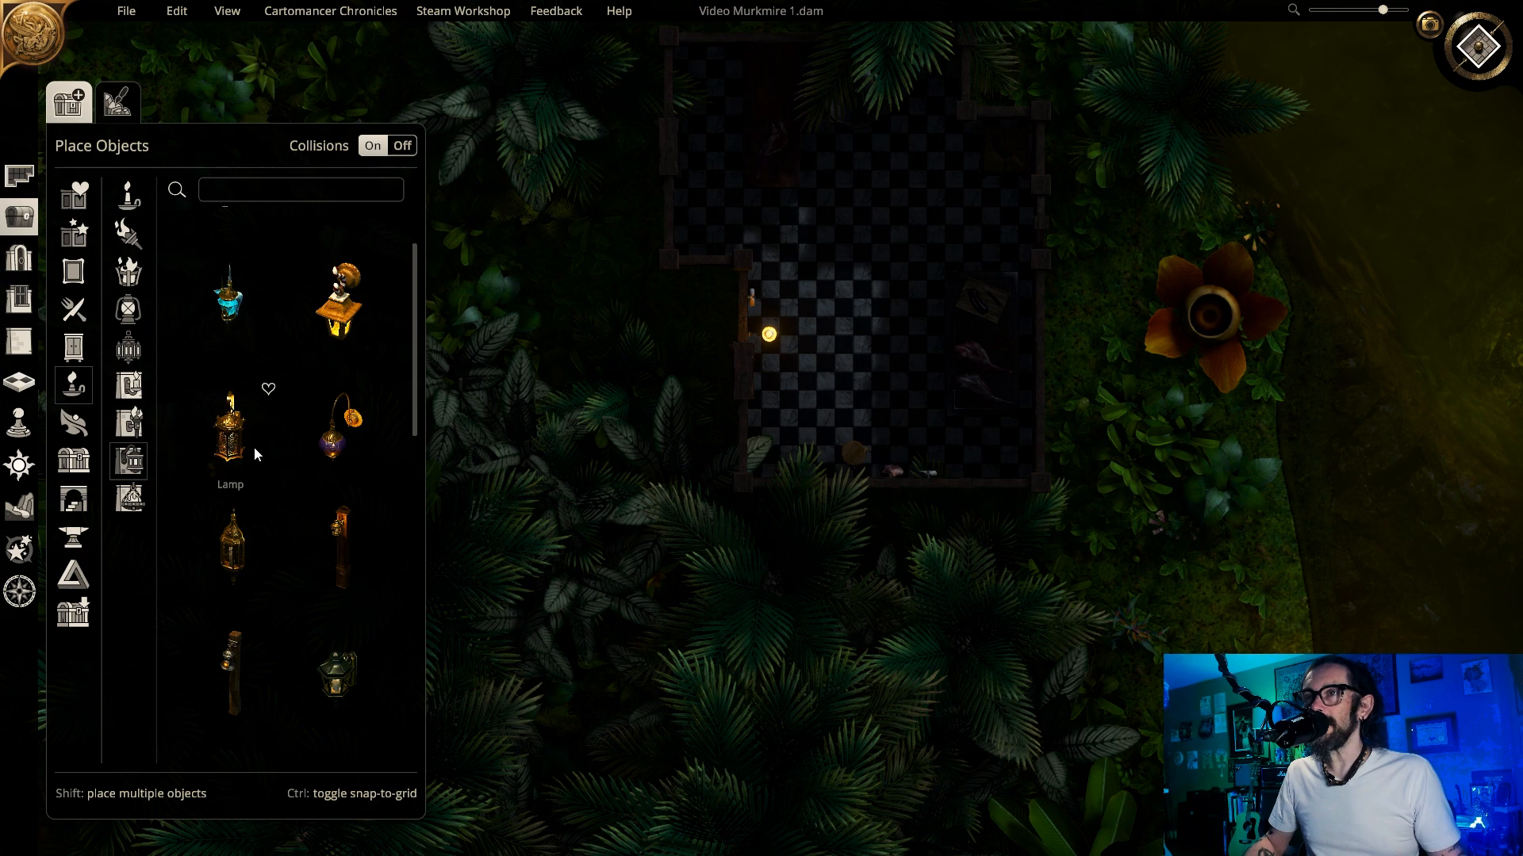
scroll(331, 358, up, 1)
scroll(230, 571, down, 8)
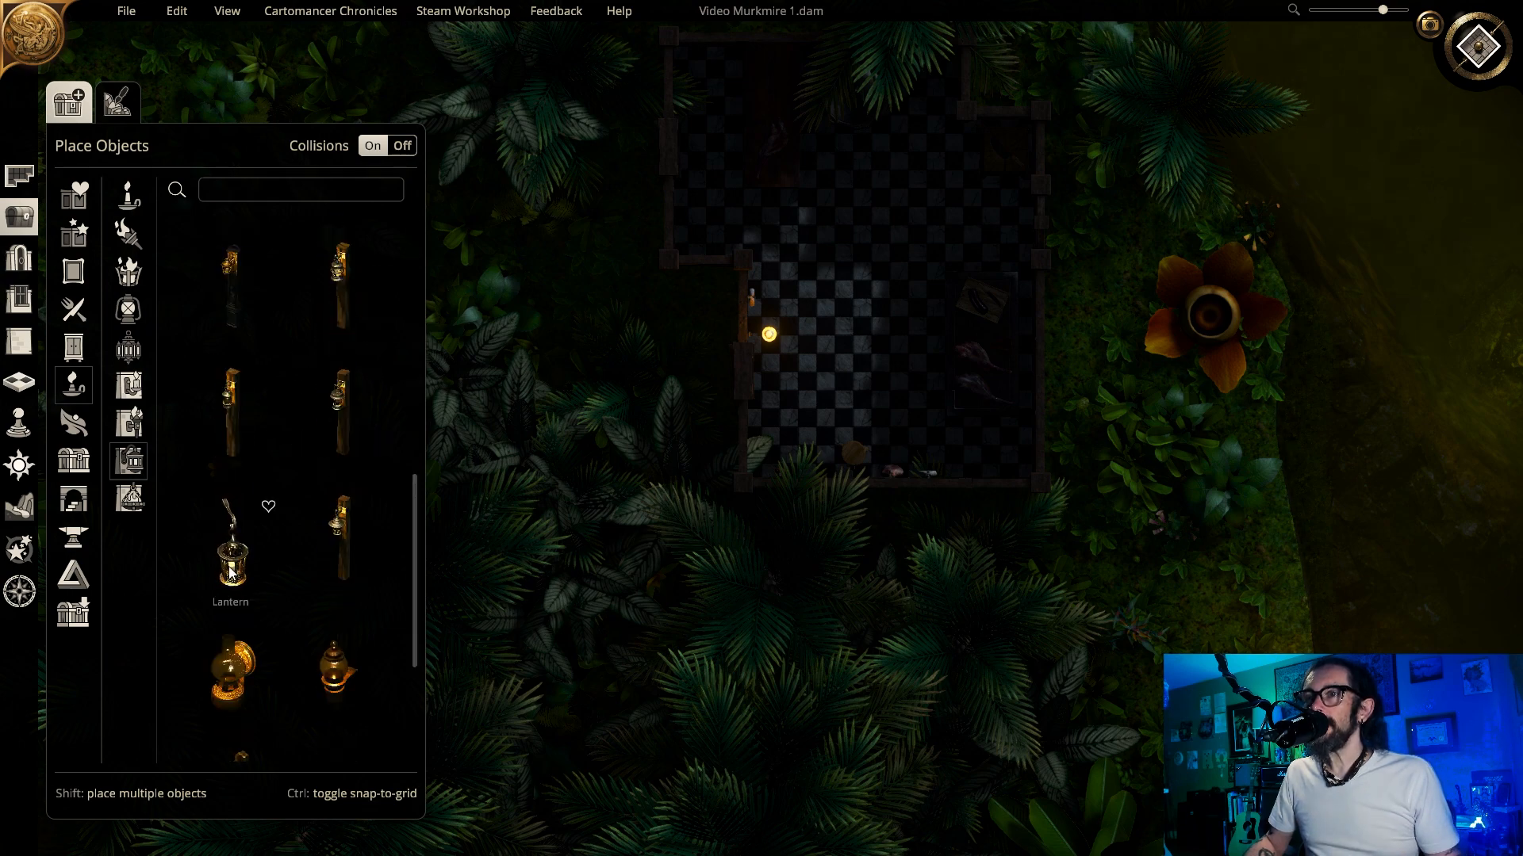
click(232, 567)
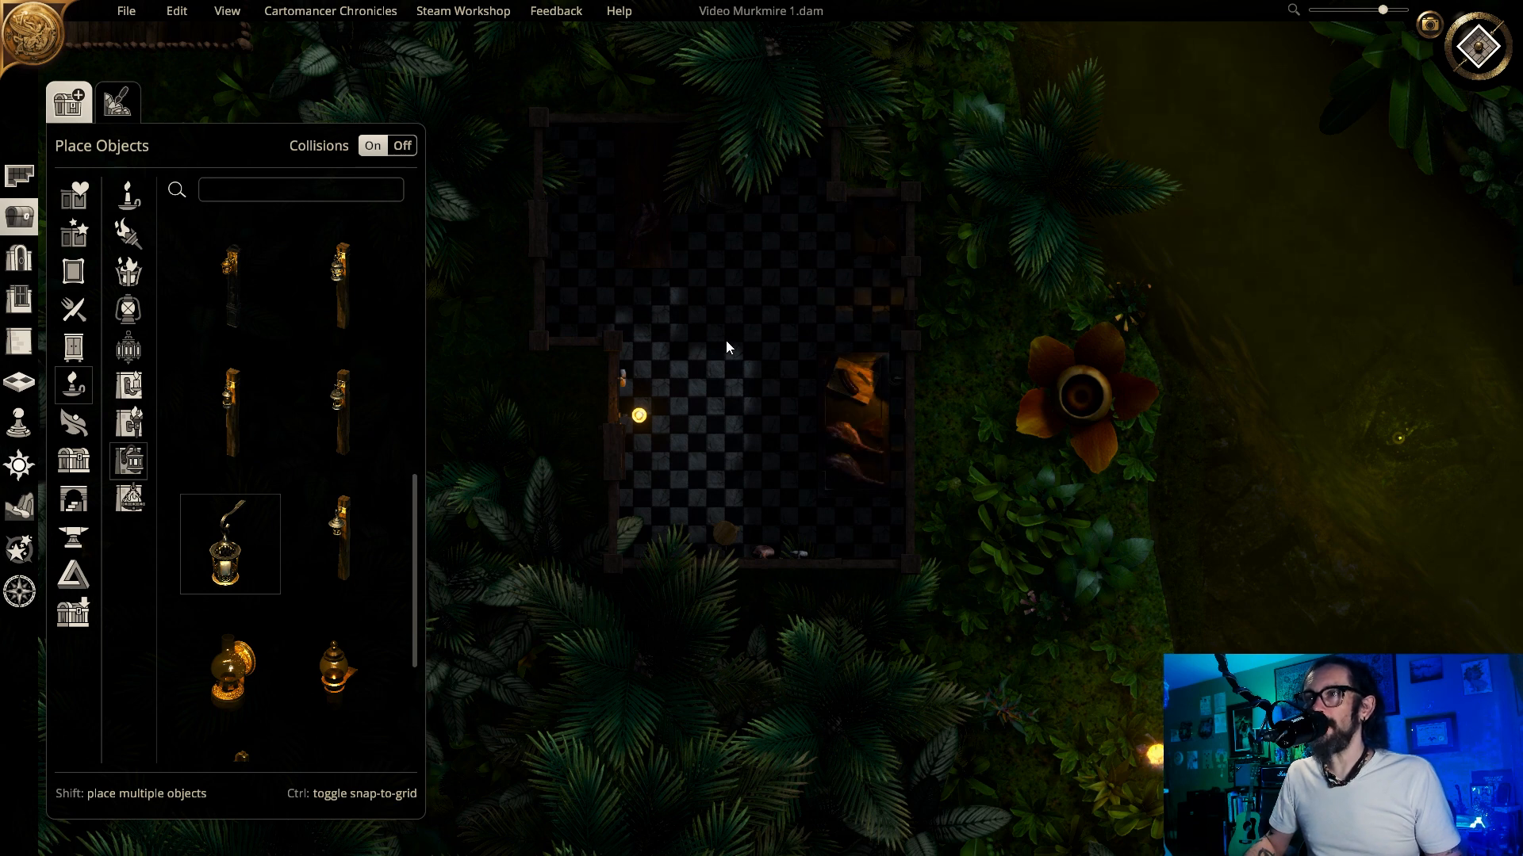
click(820, 546)
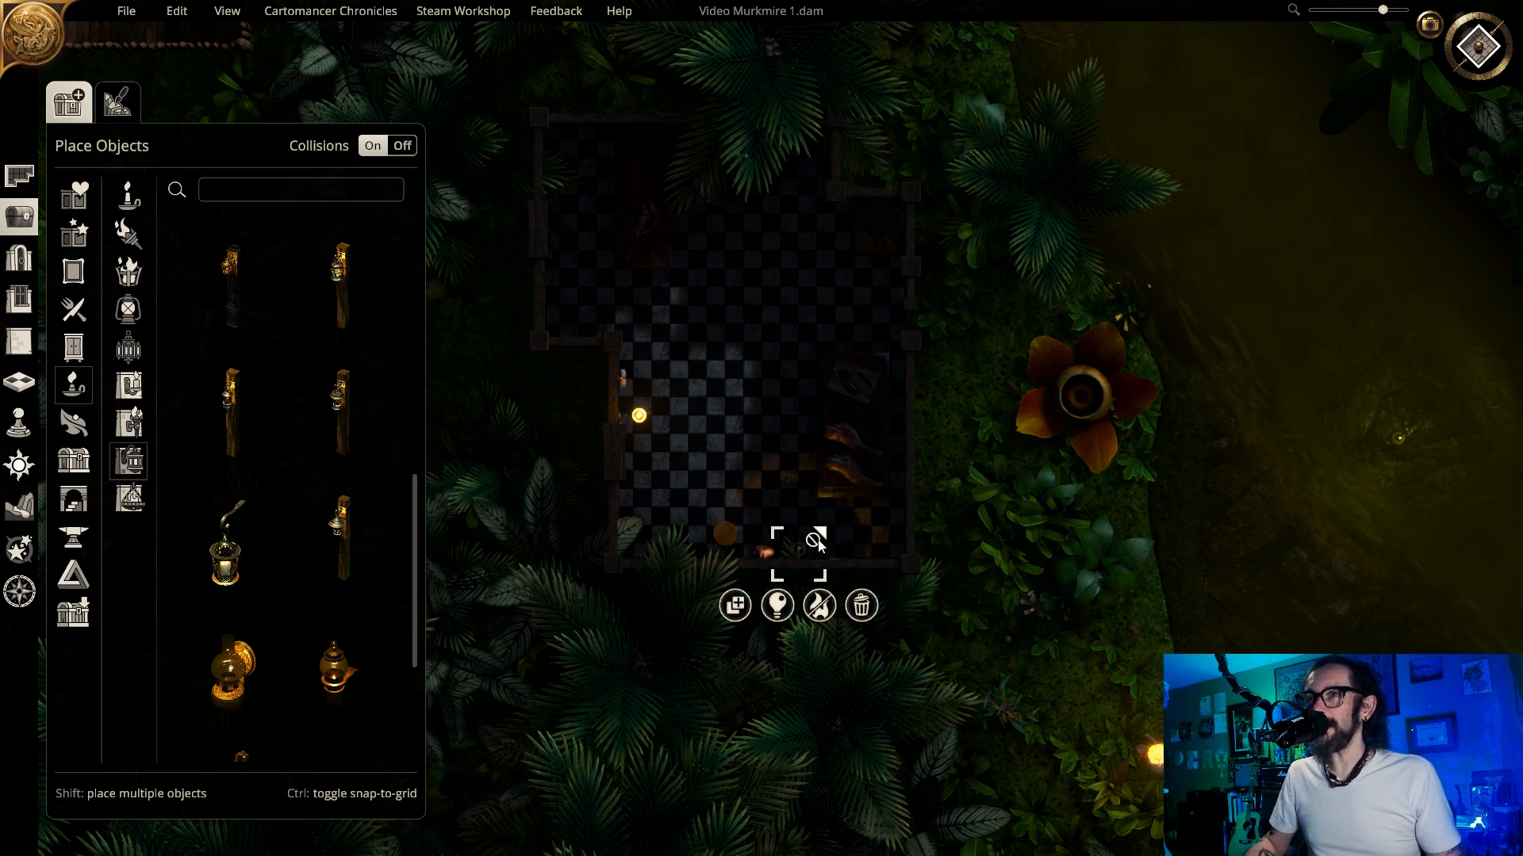
click(129, 347)
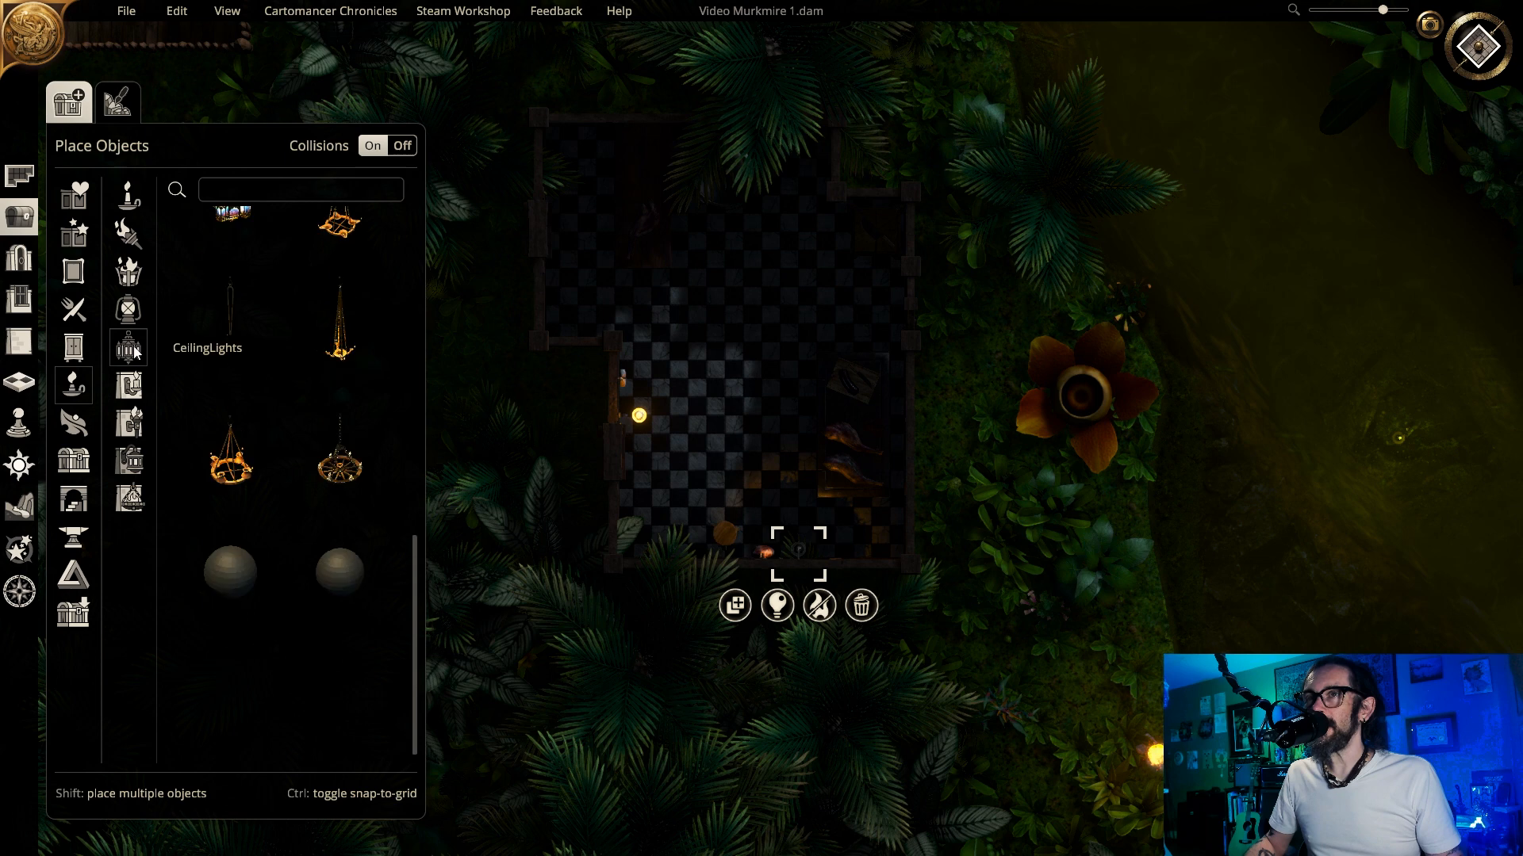
scroll(308, 438, up, 1)
scroll(285, 409, up, 1)
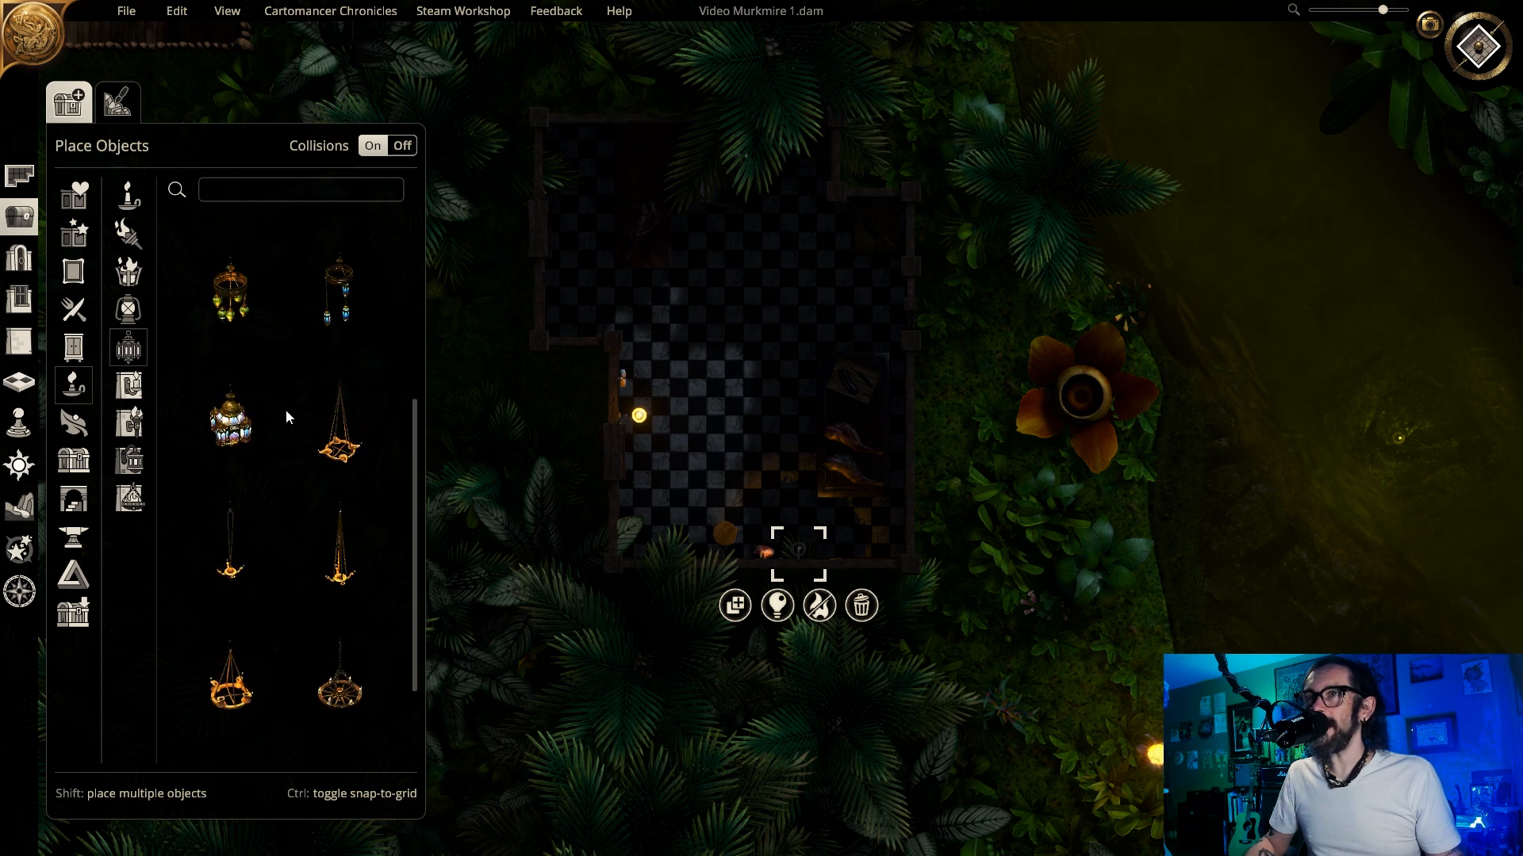
click(238, 293)
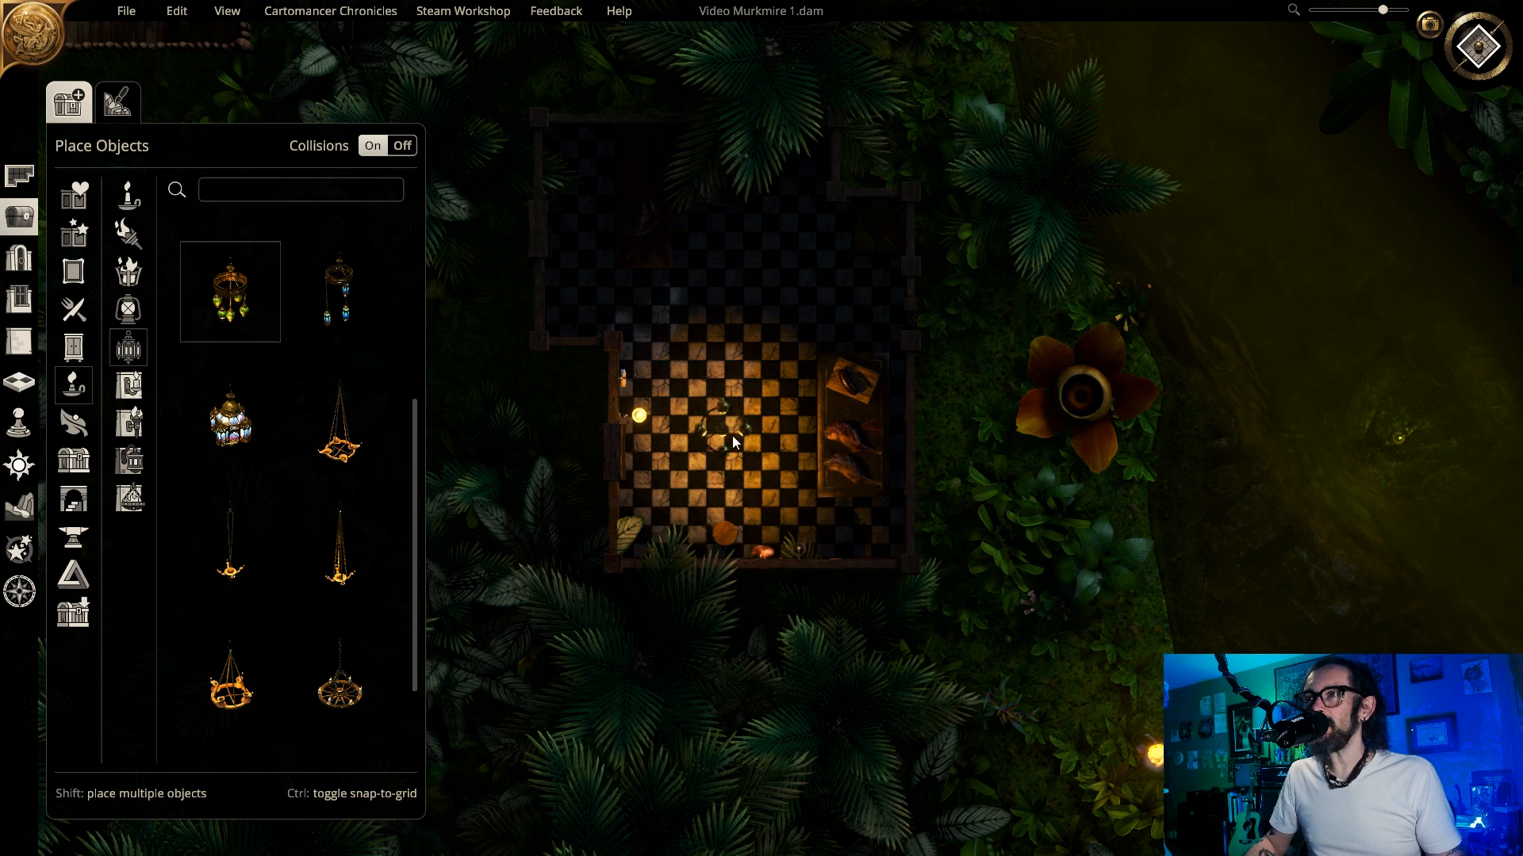
click(230, 418)
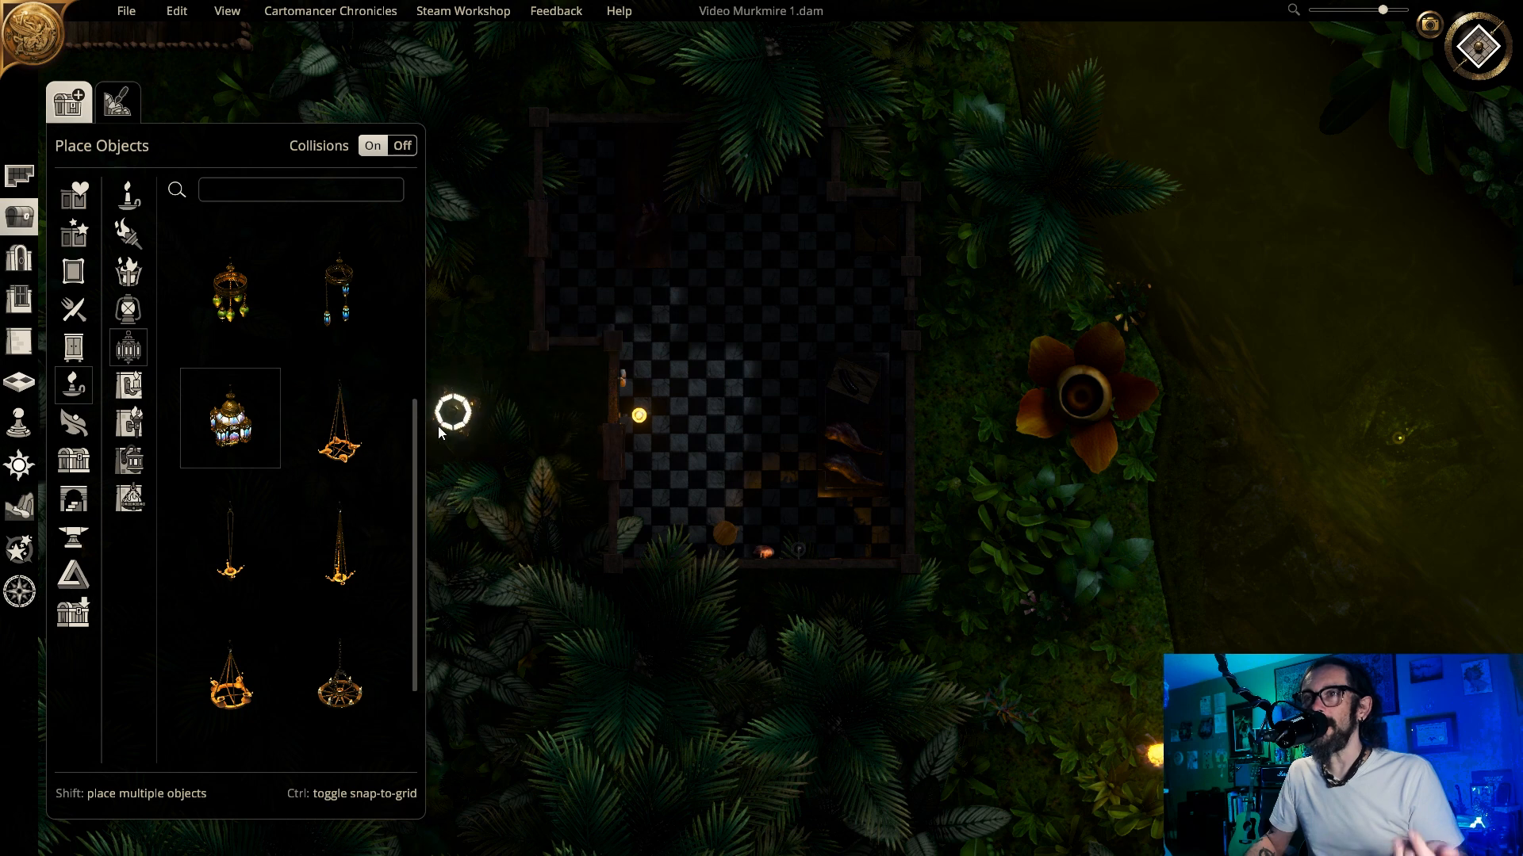
click(339, 417)
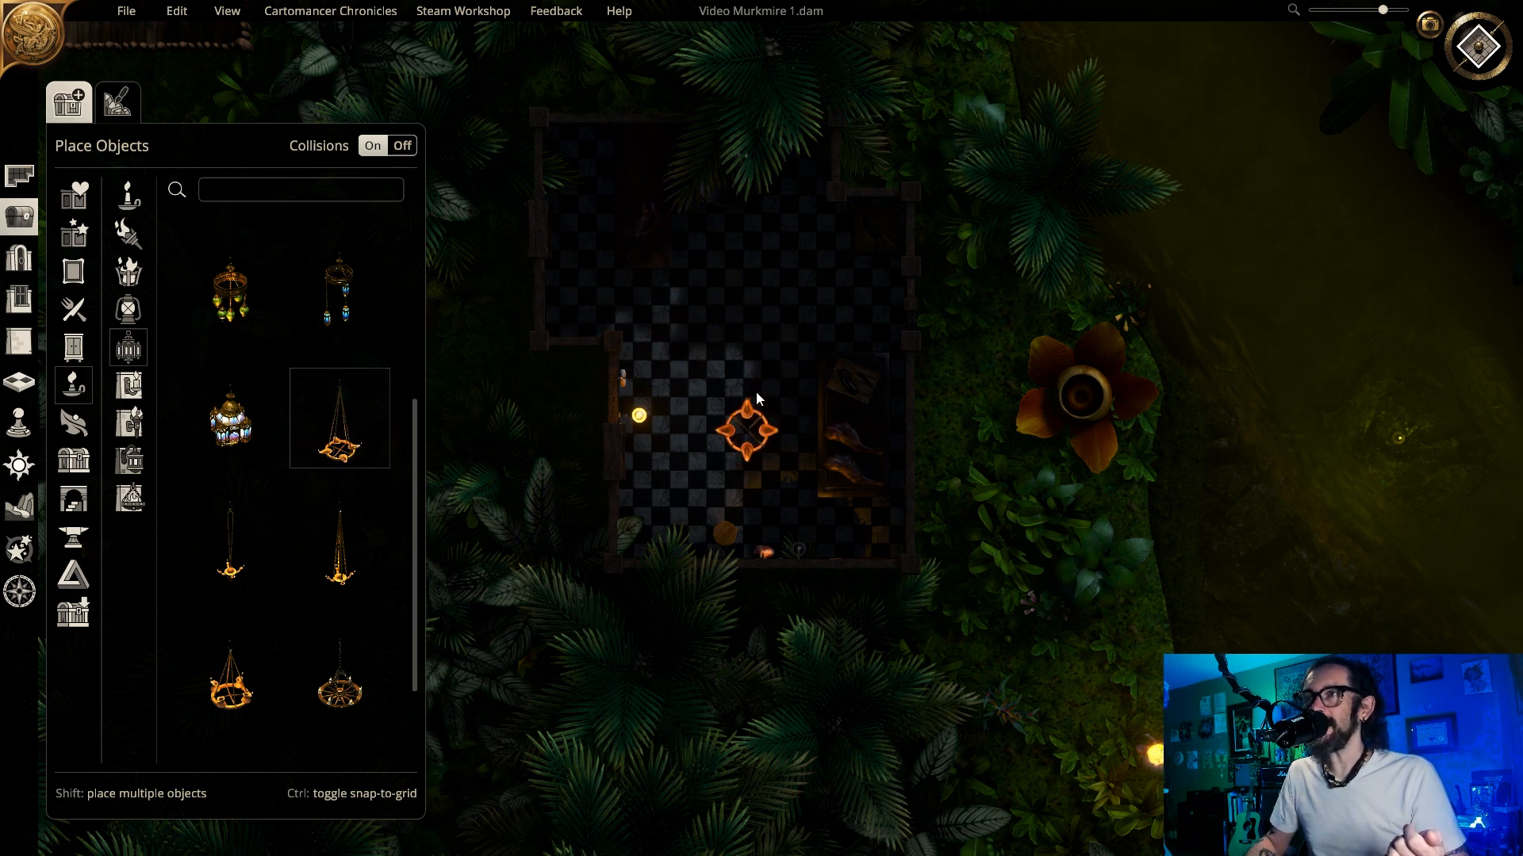
- Try the ornate white-glass ceiling lamp in the middle of the butcher's shop with its light near maximum brightness, and delete it
drag(238, 424, 713, 325)
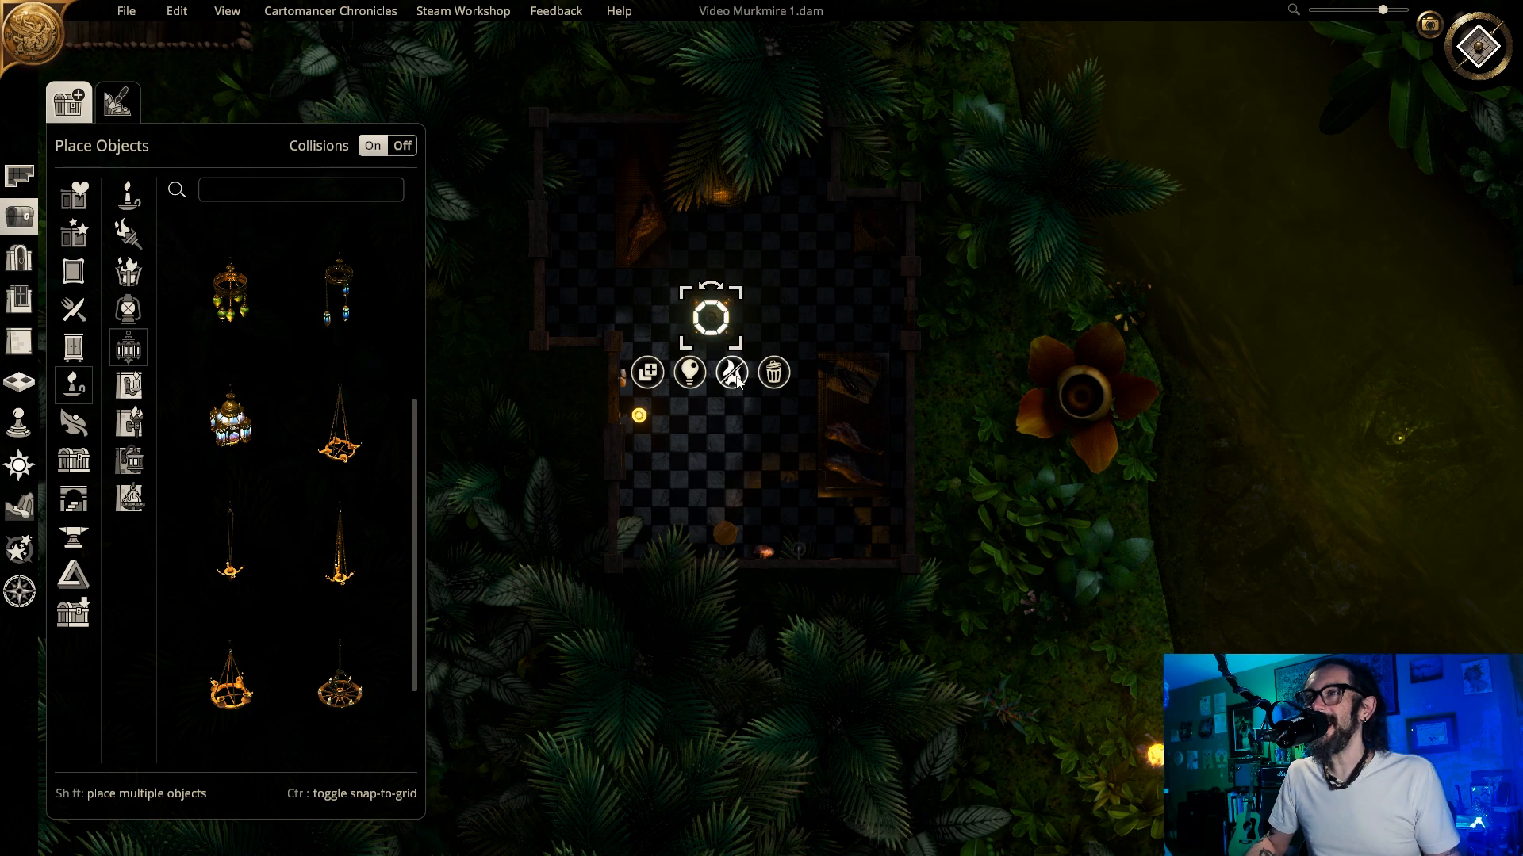
click(688, 374)
drag(690, 501, 755, 502)
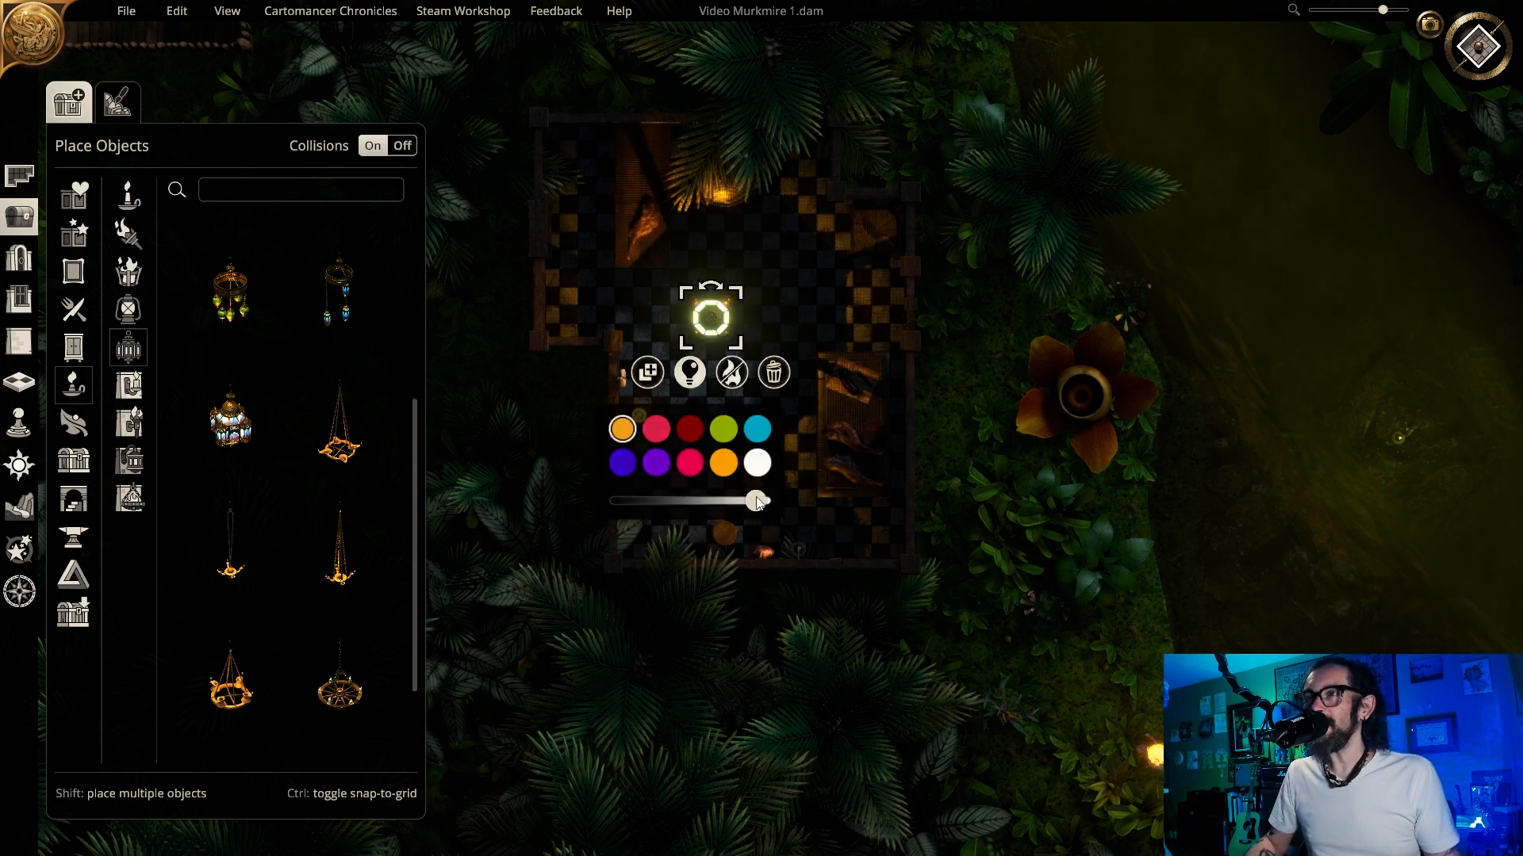
click(850, 384)
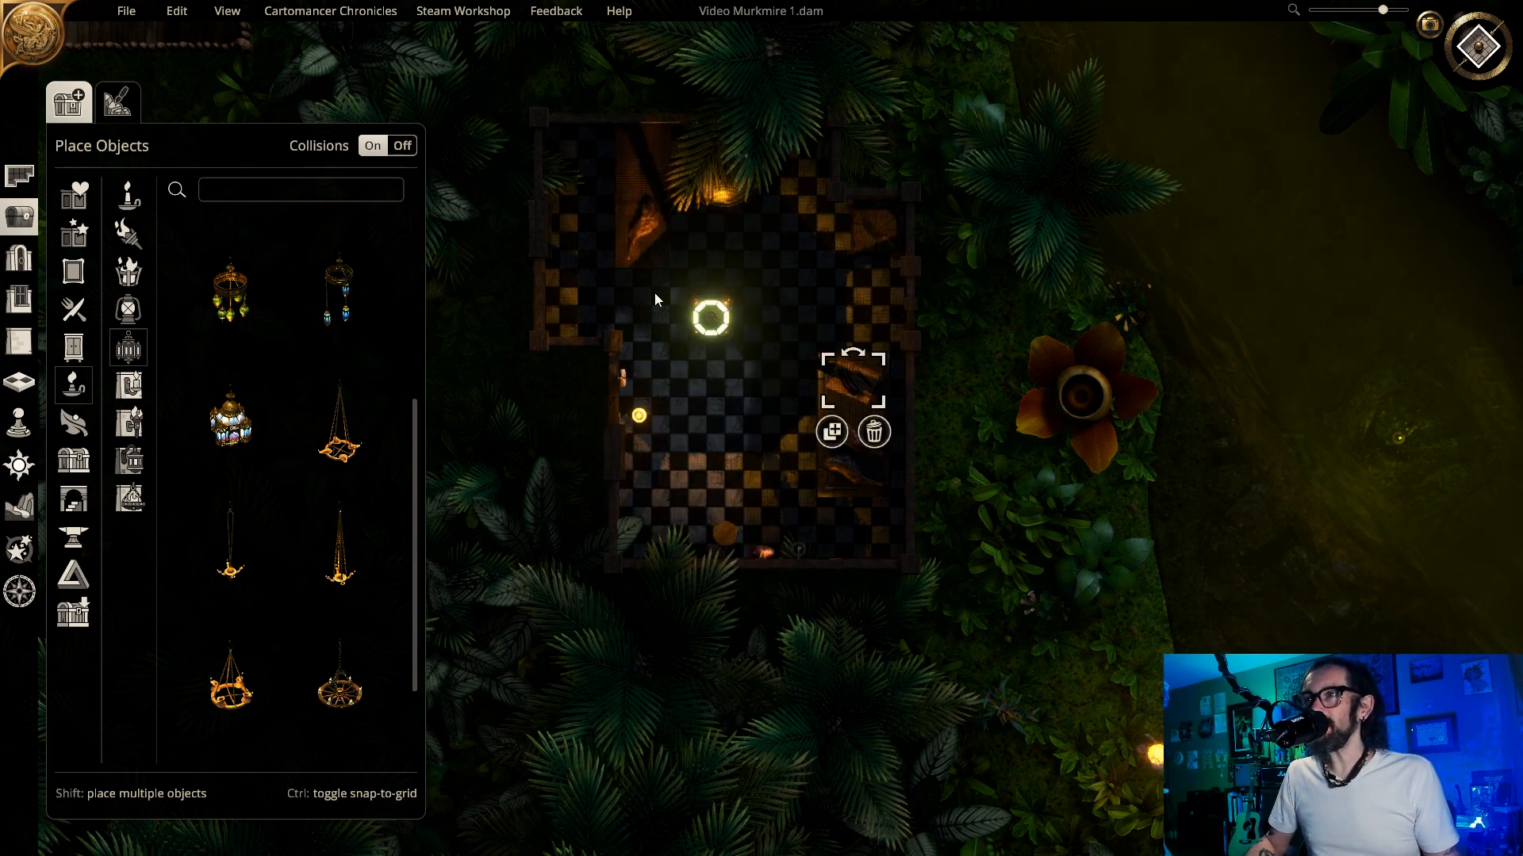
click(727, 316)
key(Delete)
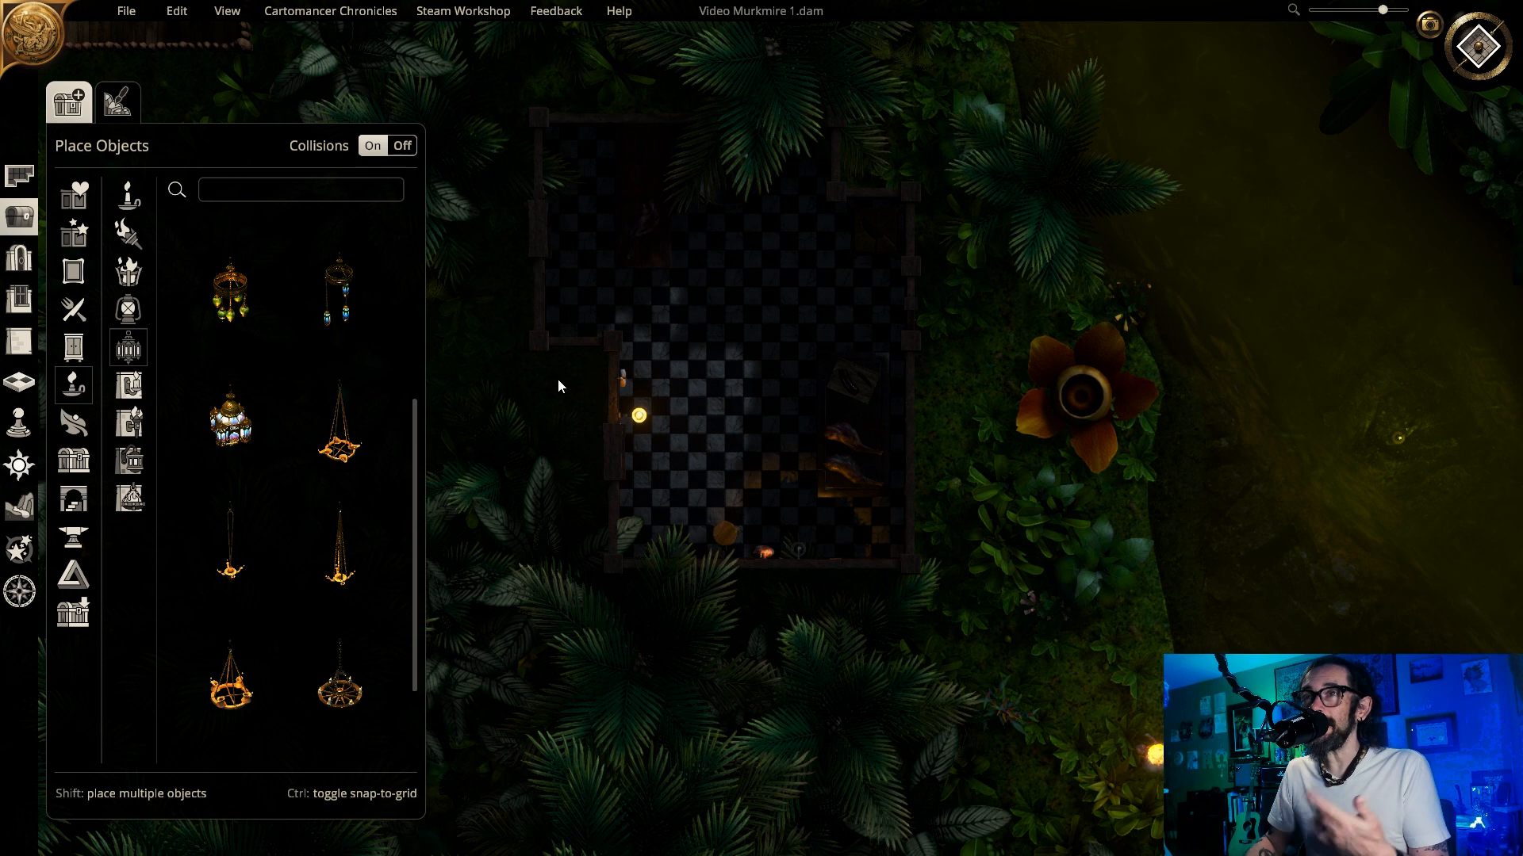
- Hang the ceiling lamp with green glass pendants over the middle of the butcher's shop
scroll(306, 327, up, 3)
click(255, 292)
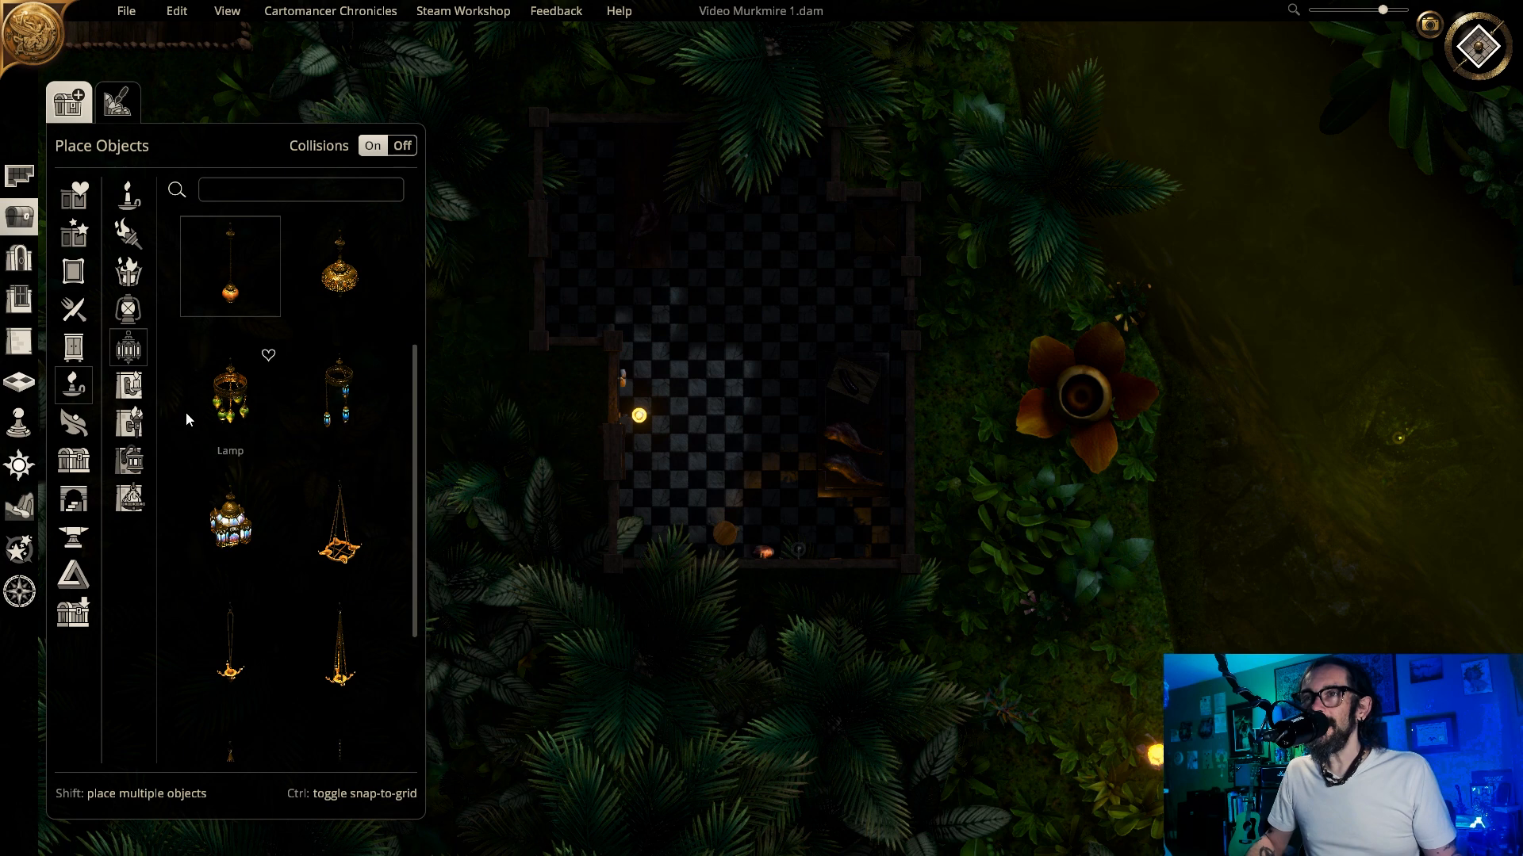
click(224, 394)
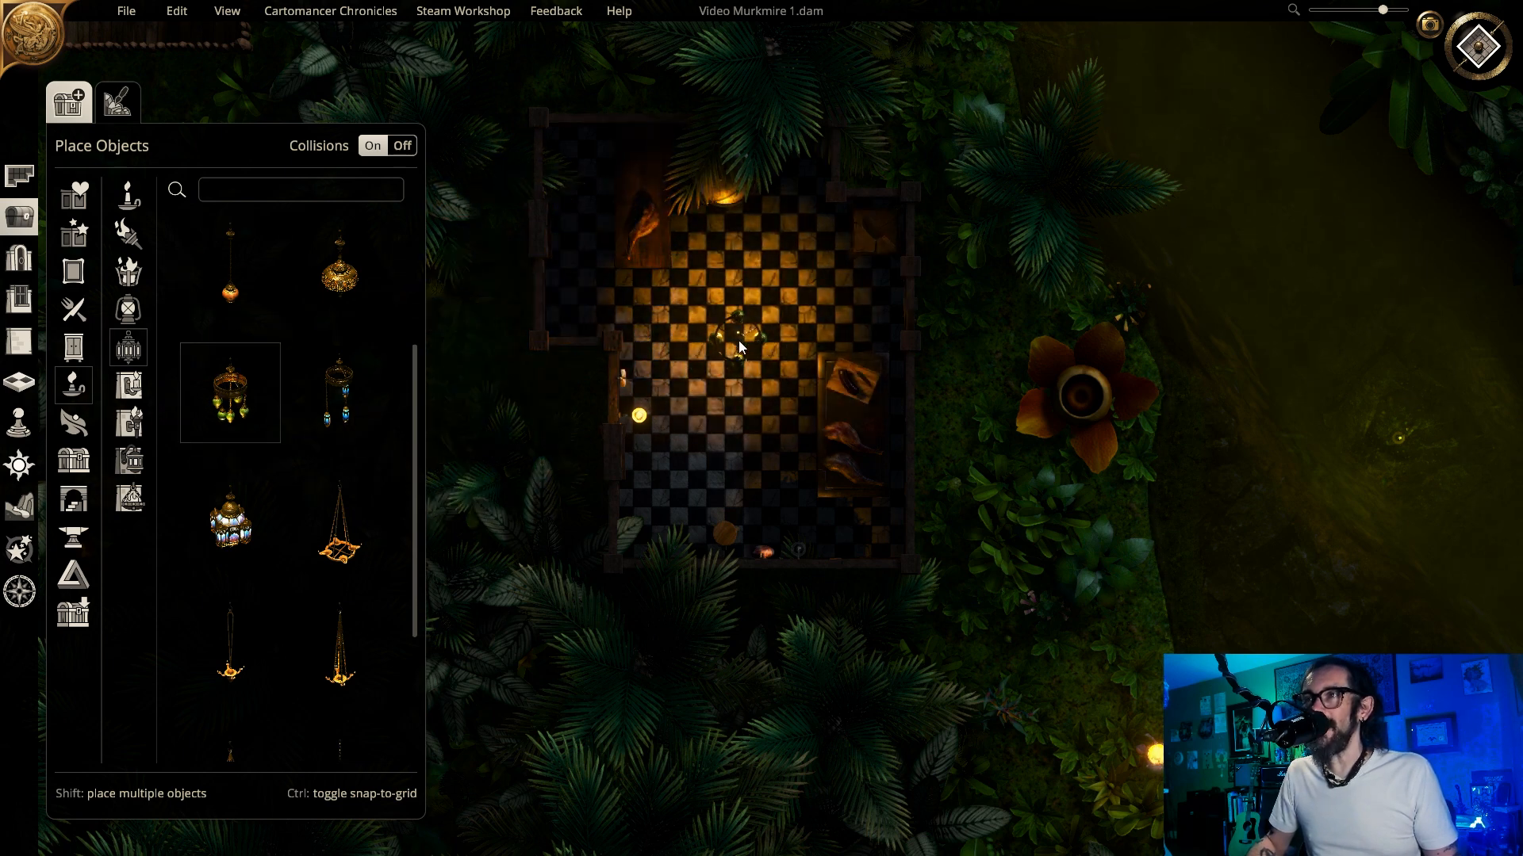
click(738, 347)
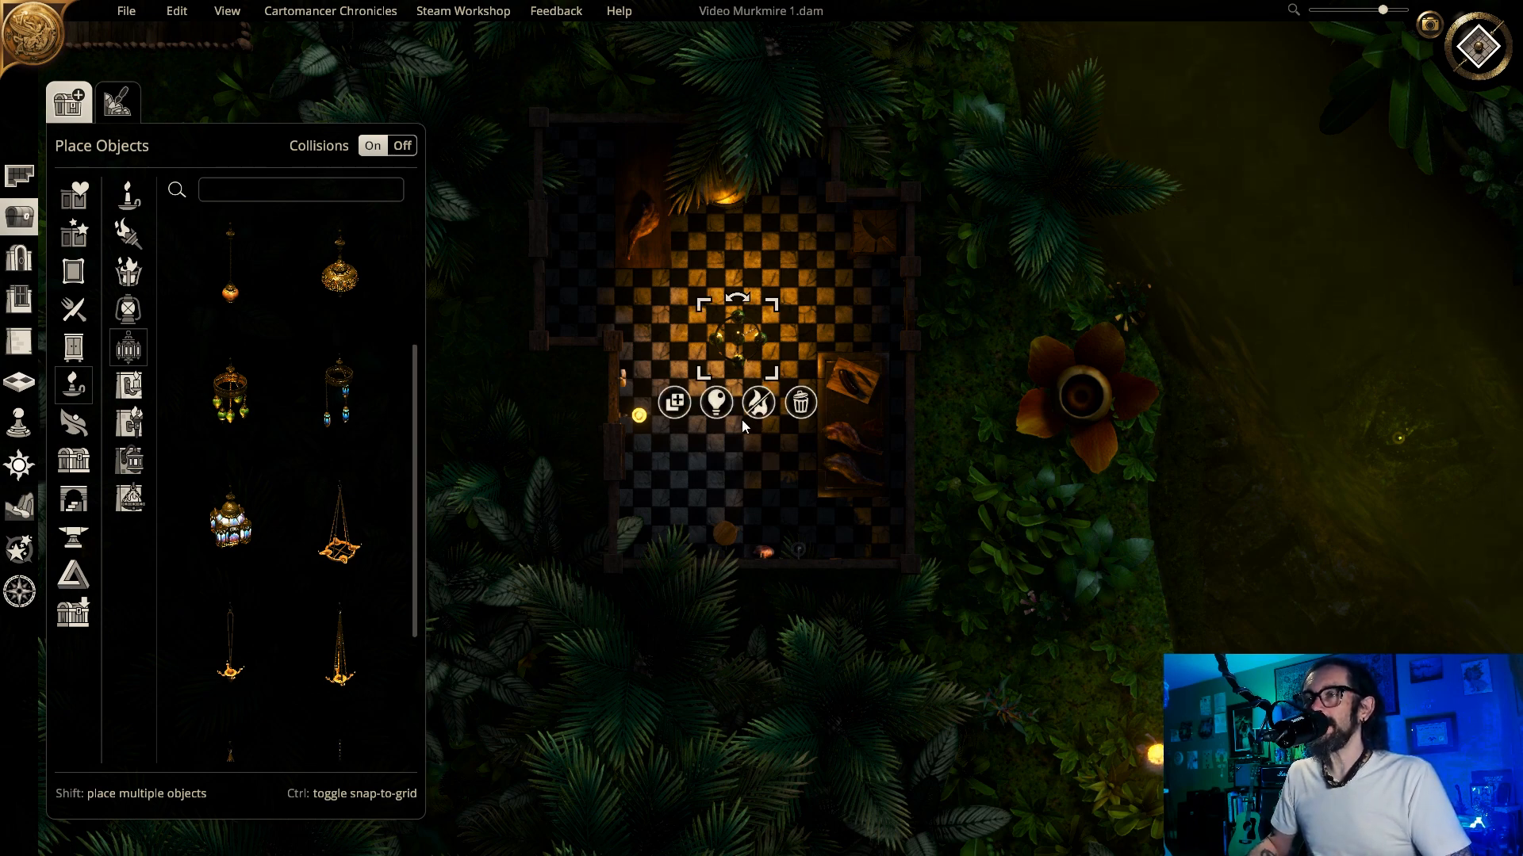
- Raise the green-pendant lamp's light intensity slightly, keeping its orange light colour
click(758, 404)
click(759, 404)
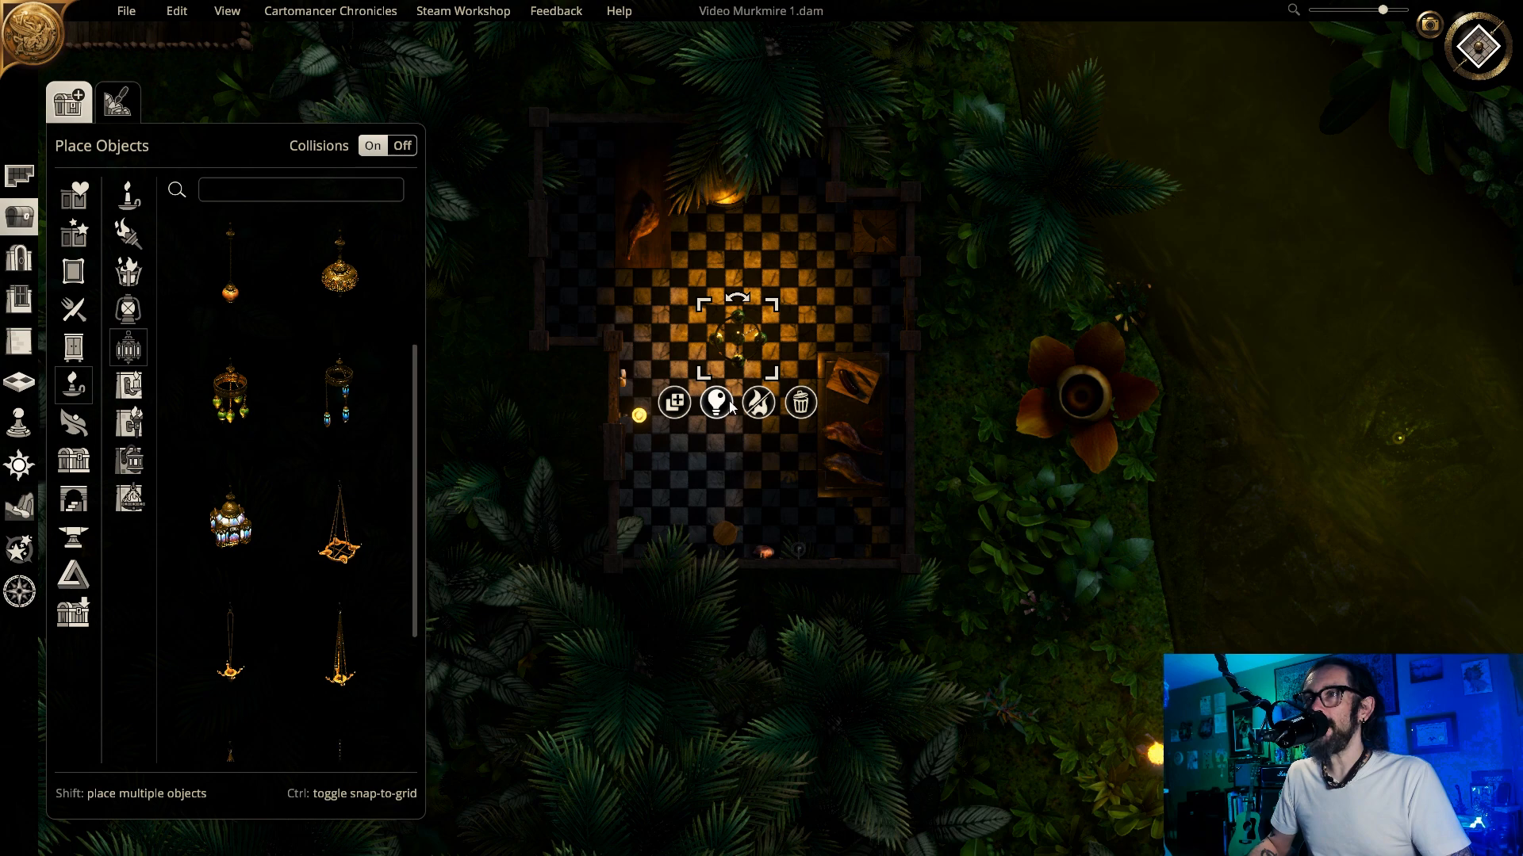
click(716, 402)
drag(716, 535, 730, 536)
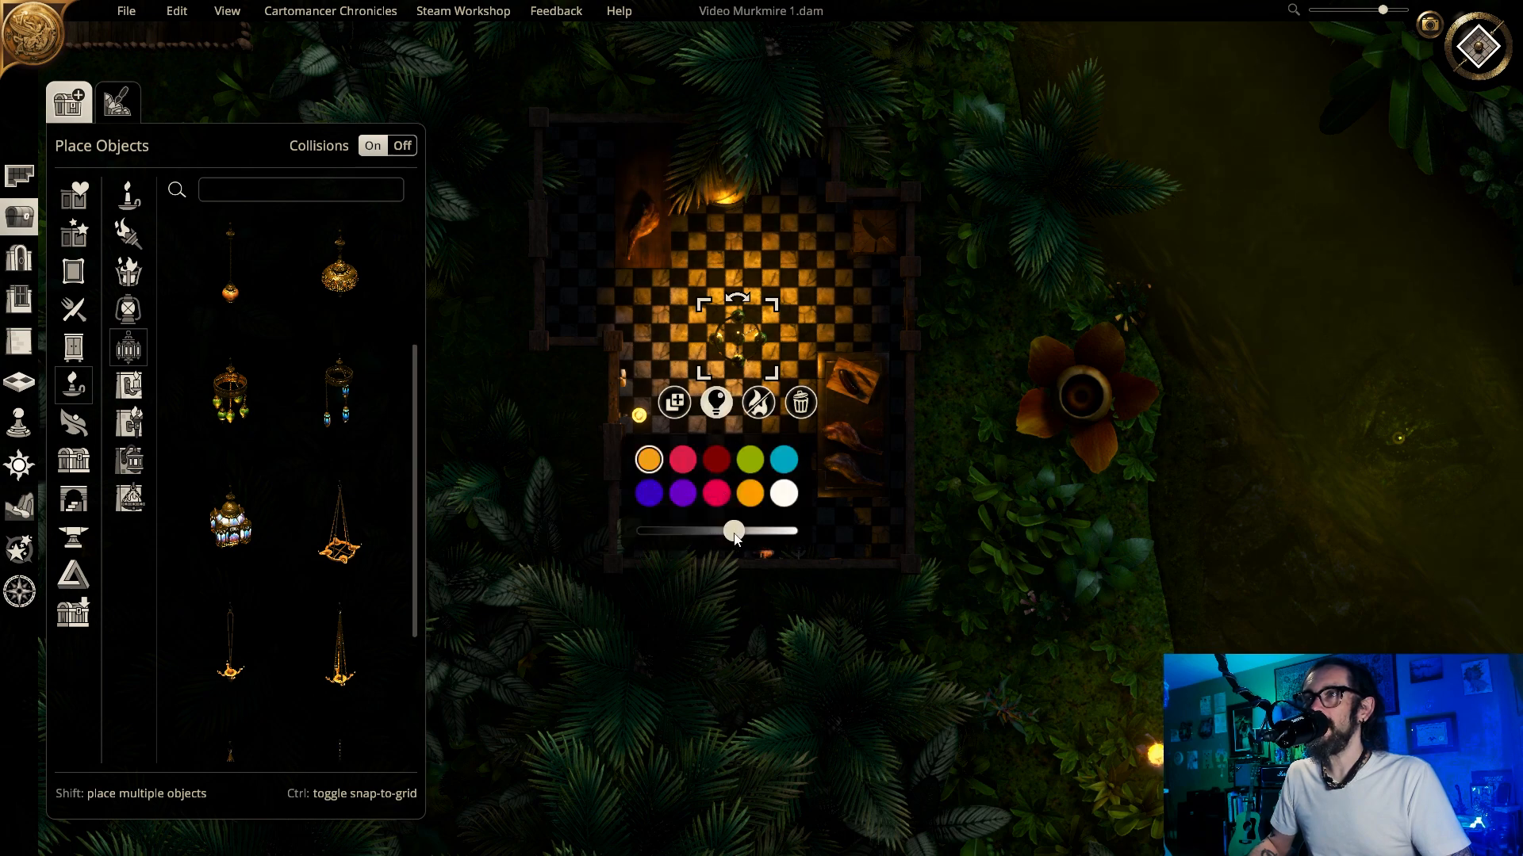
click(915, 437)
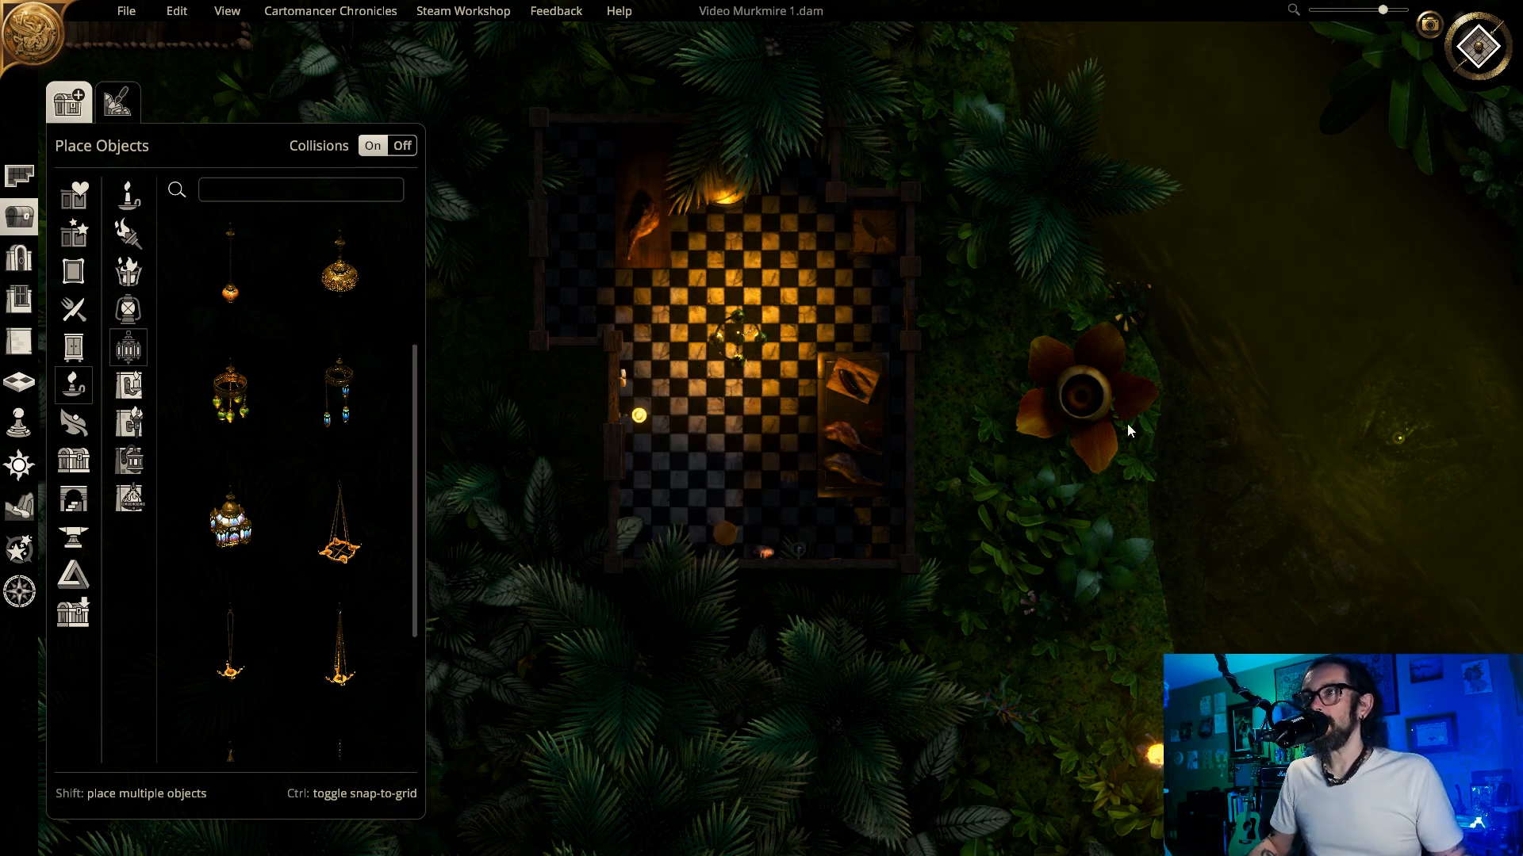
- Examine the lit butcher's shop up close and from different sides in the angled 3D view
click(1471, 49)
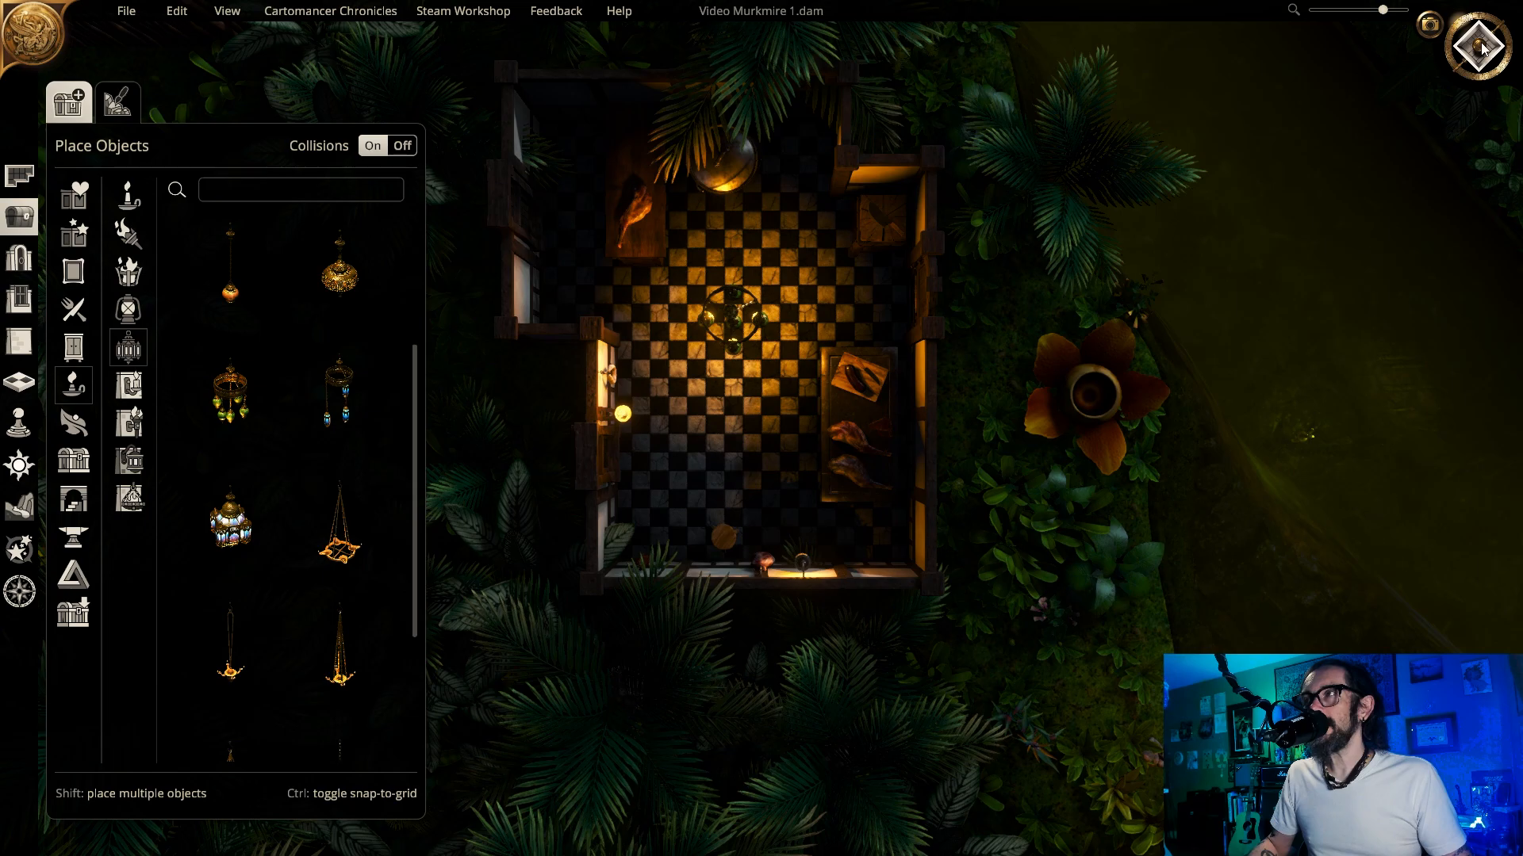
scroll(608, 551, up, 5)
key(a)
key(e)
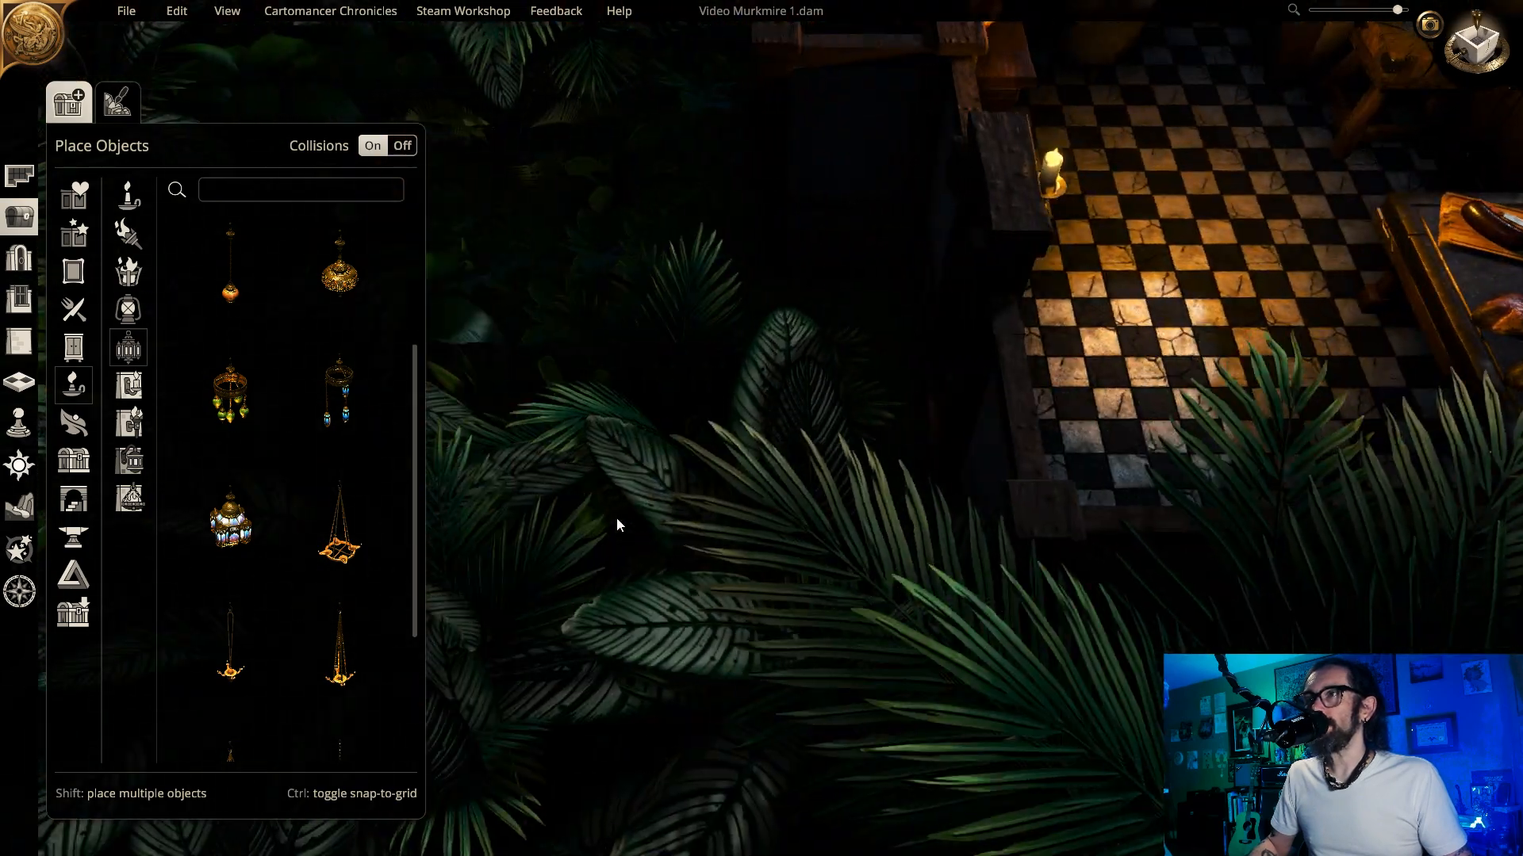
key(e)
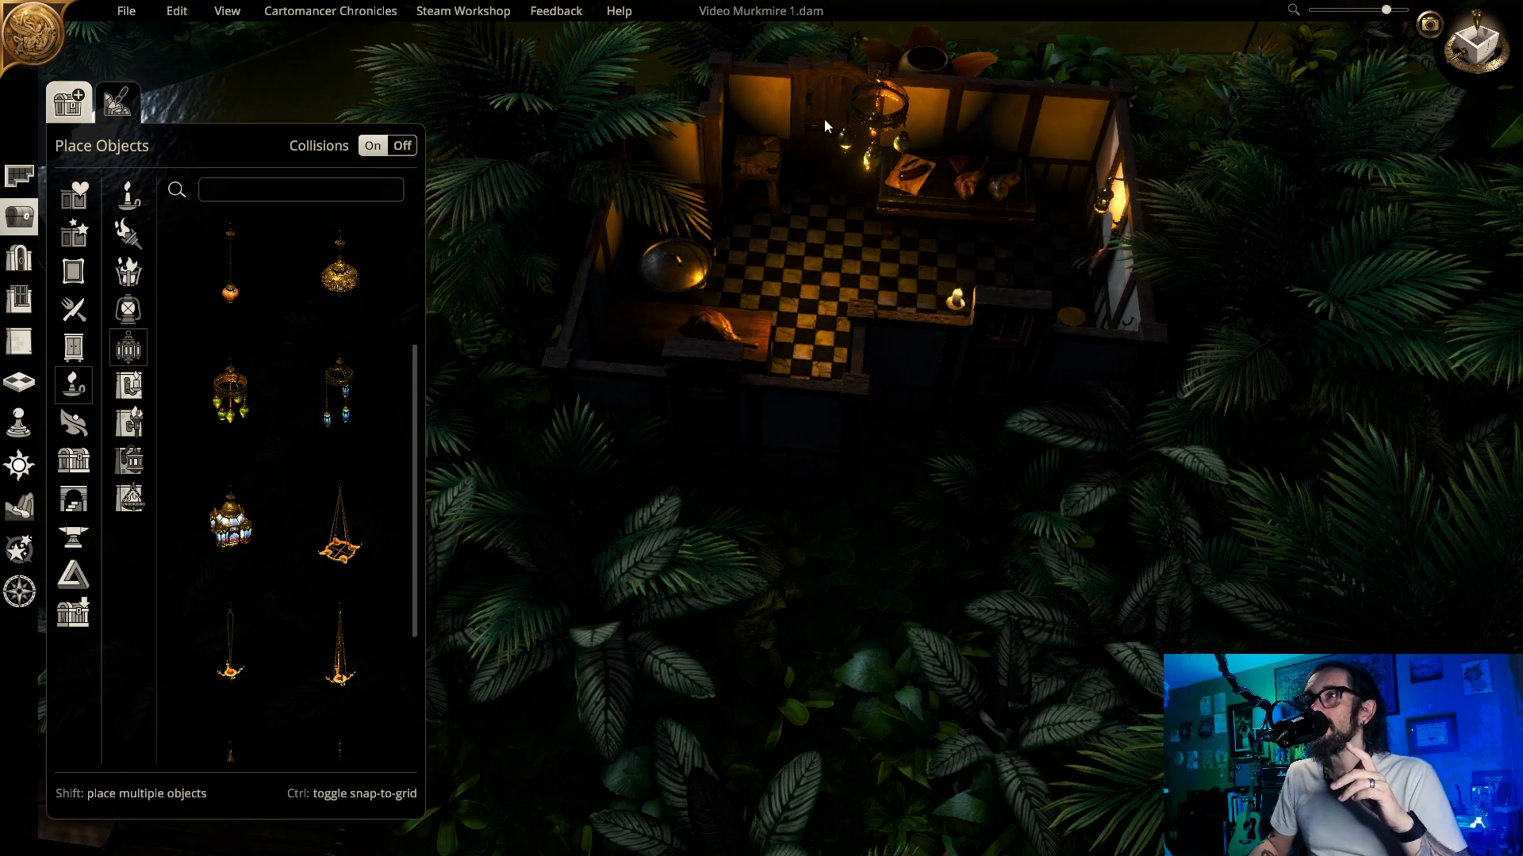
- Replace the butcher's shop's checkered floor with the dark wooden plank tiles from the Ruined floor set
drag(822, 112, 968, 388)
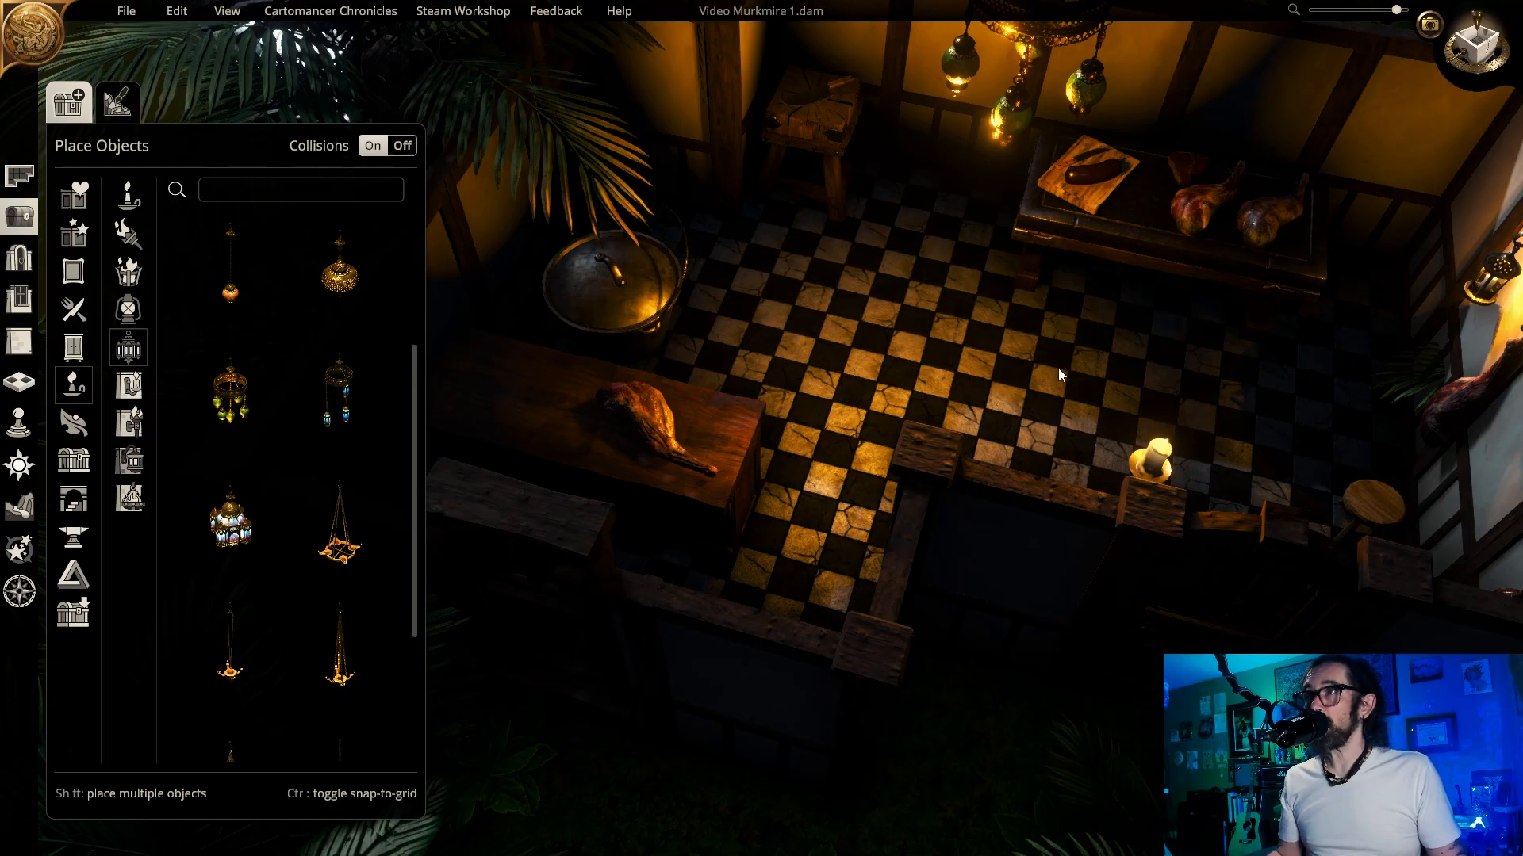
key(e)
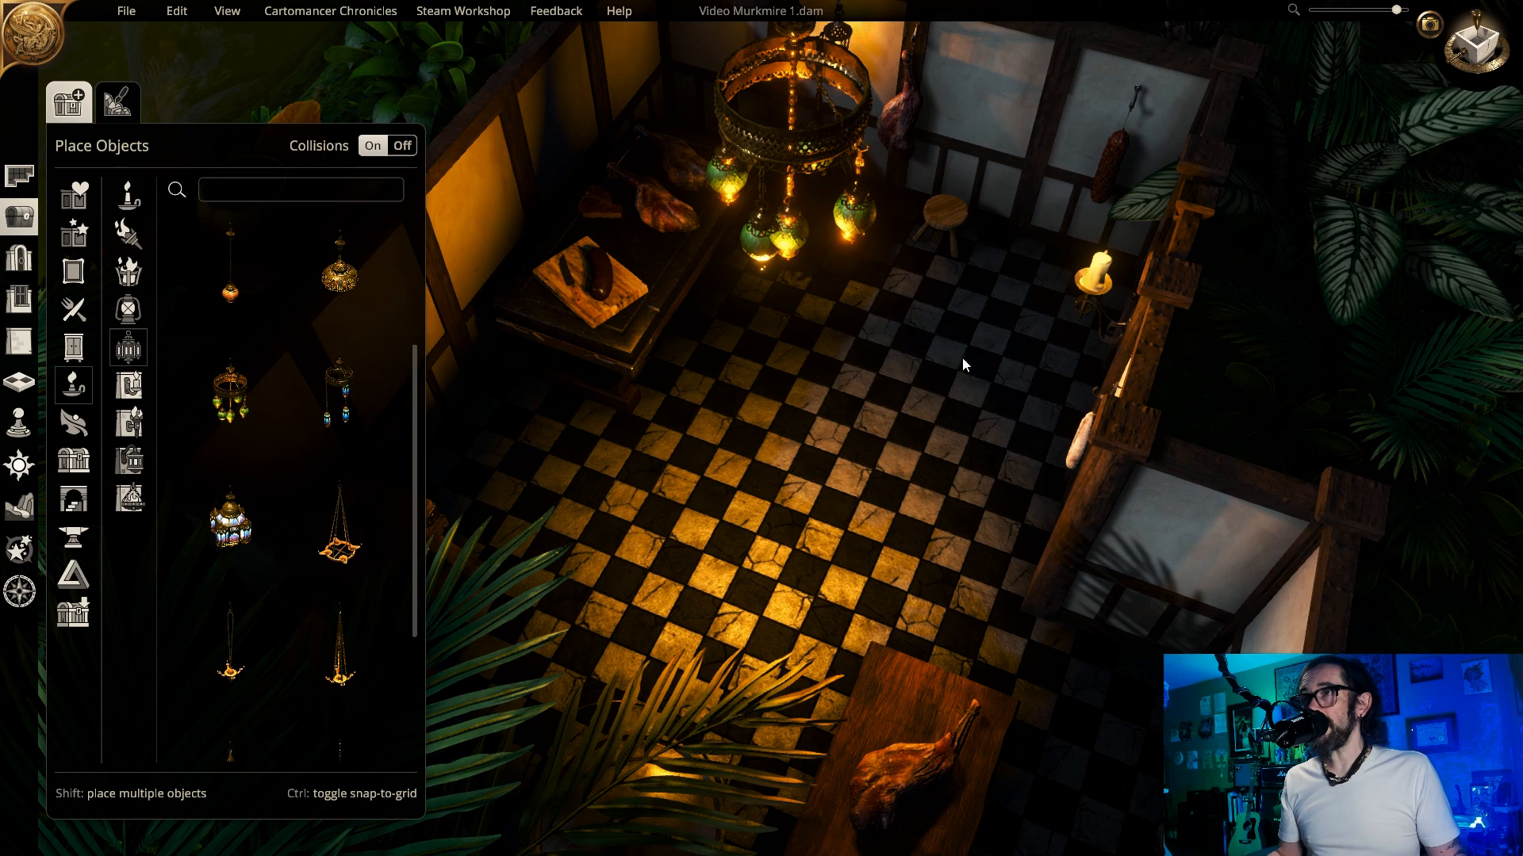
scroll(963, 364, down, 5)
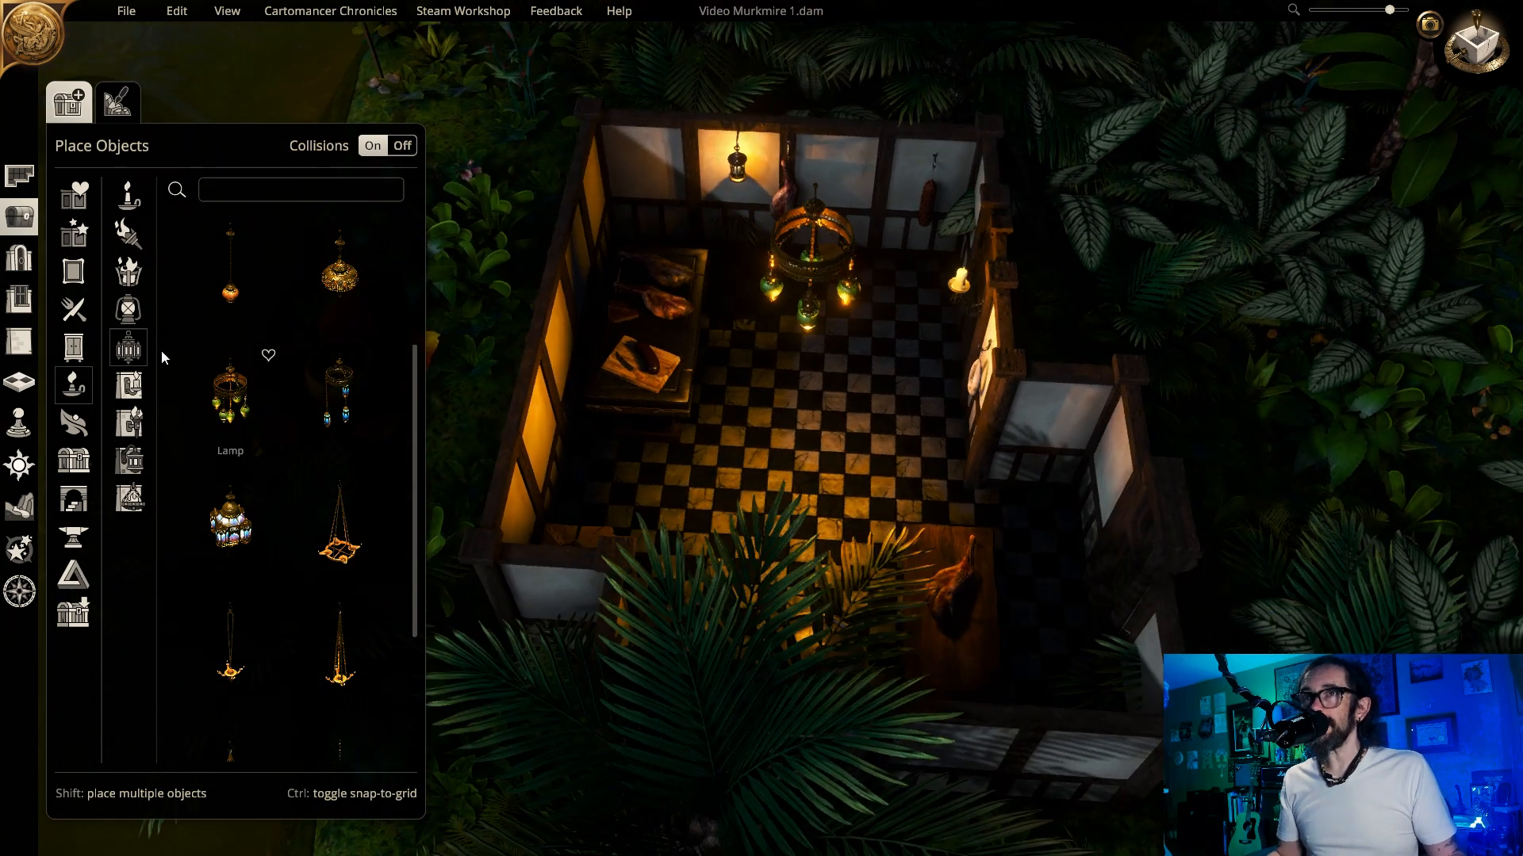
click(17, 385)
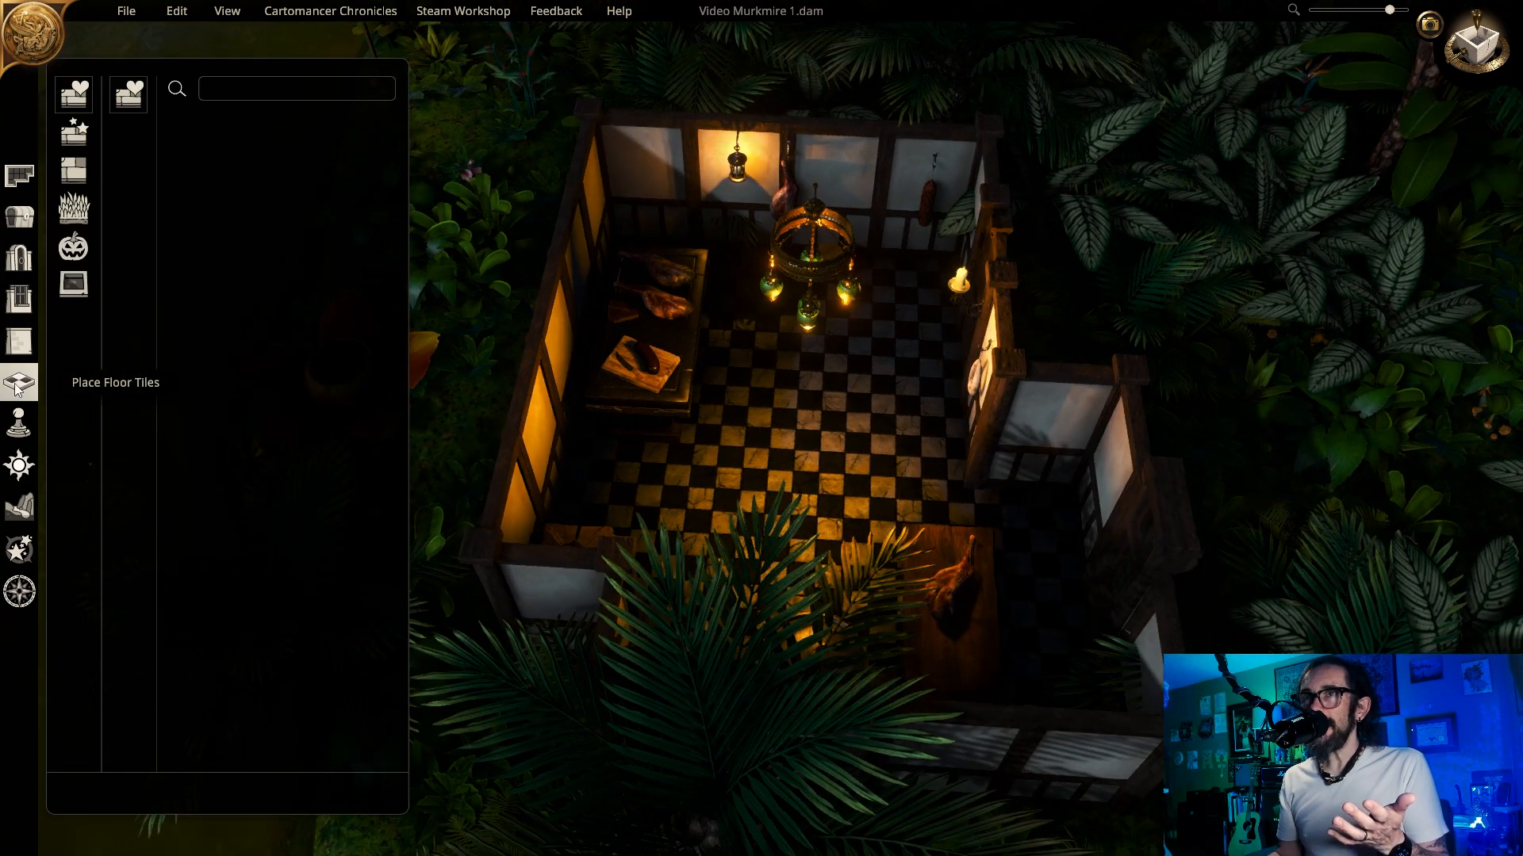
click(89, 167)
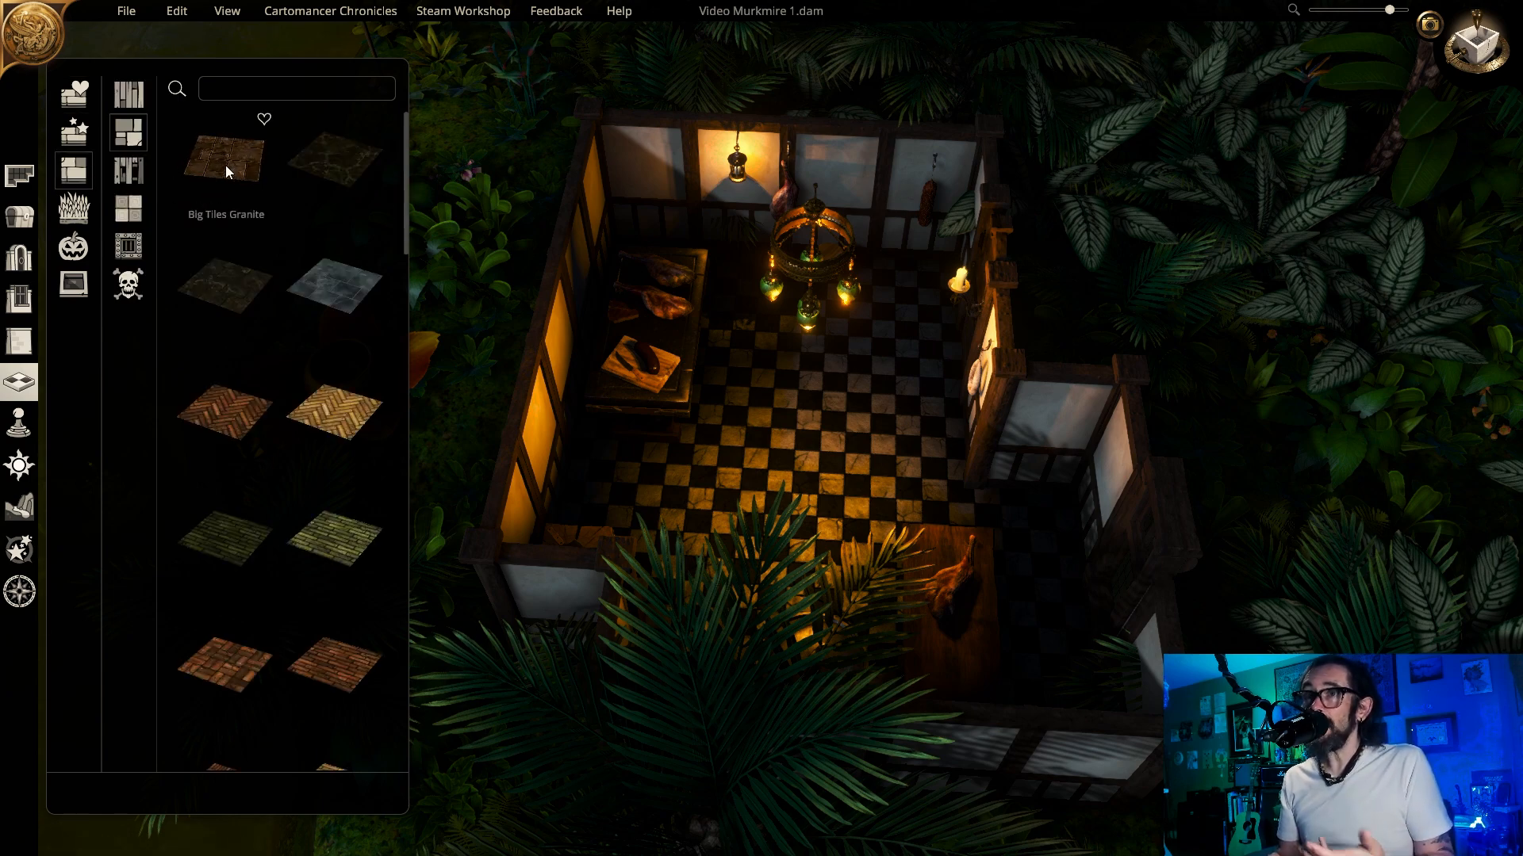
scroll(246, 358, down, 1)
click(132, 176)
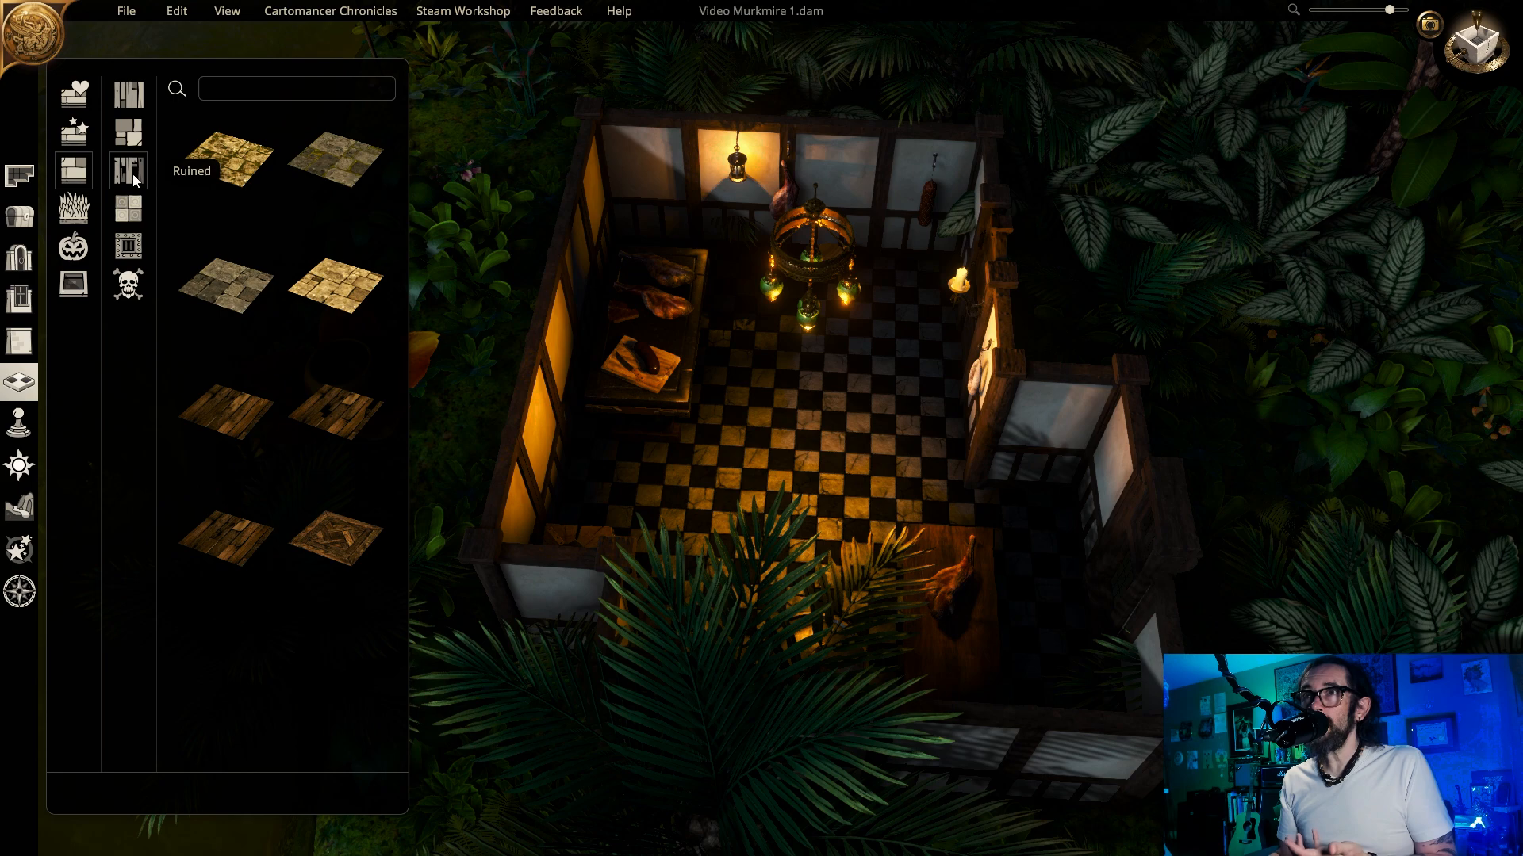
click(236, 535)
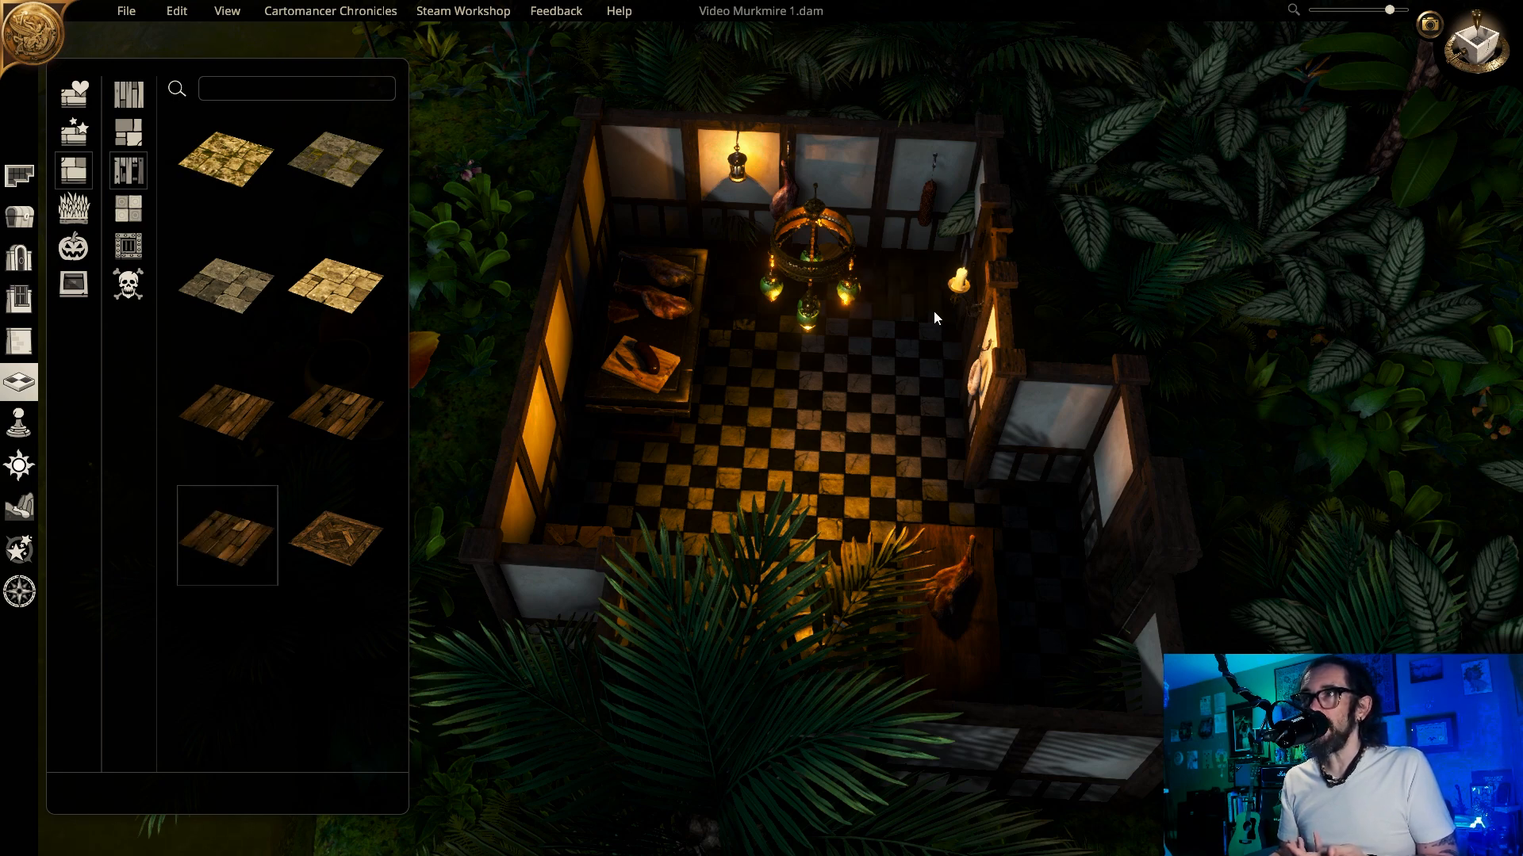
drag(854, 403, 675, 590)
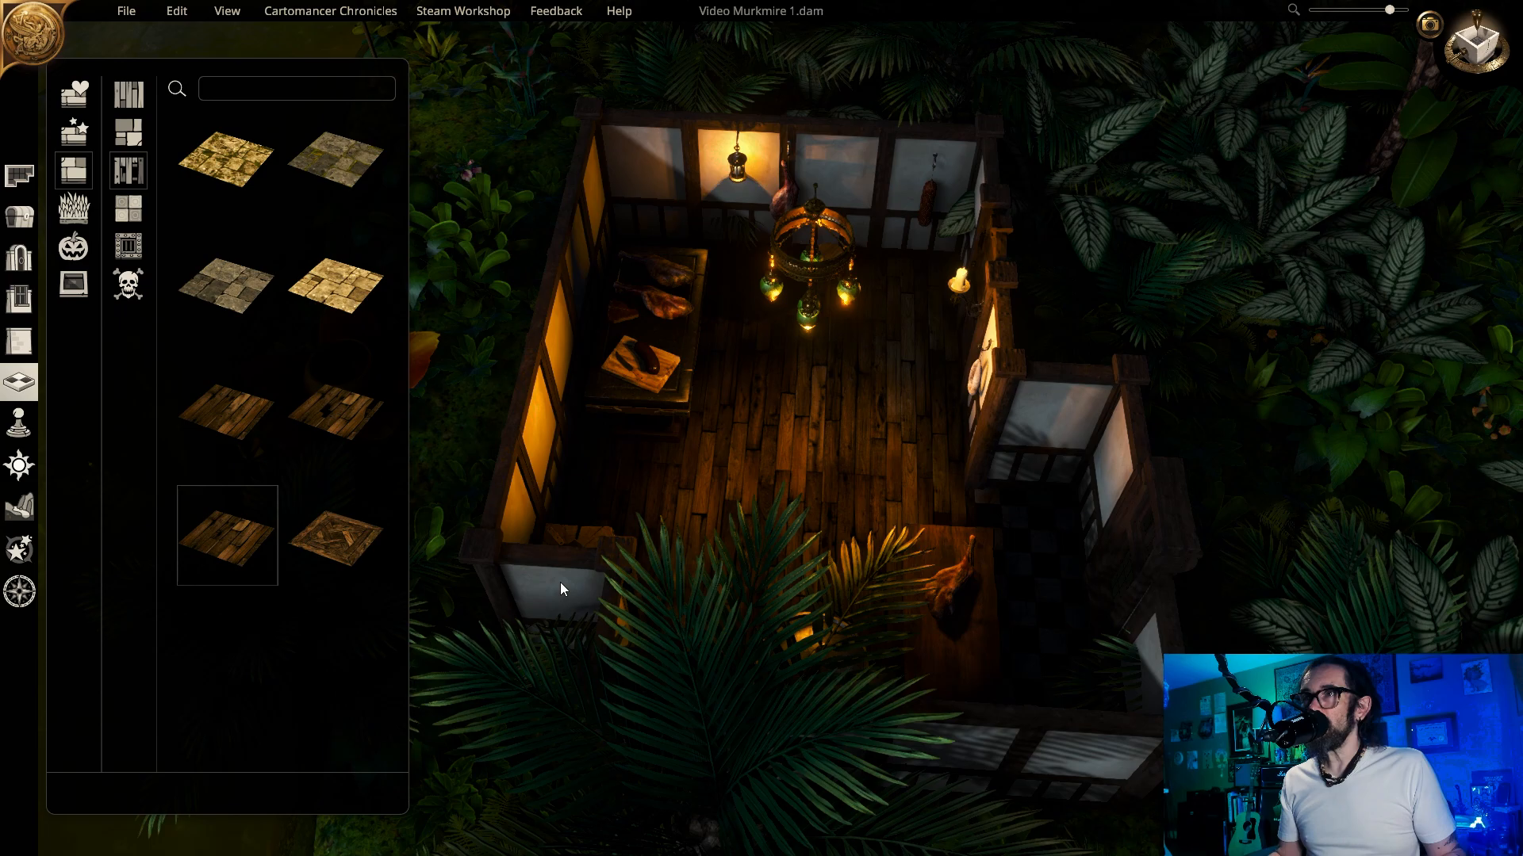
- Change all walls of the butcher's shop to Broken Planks
middle_drag(559, 582, 963, 597)
right_drag(963, 597, 958, 474)
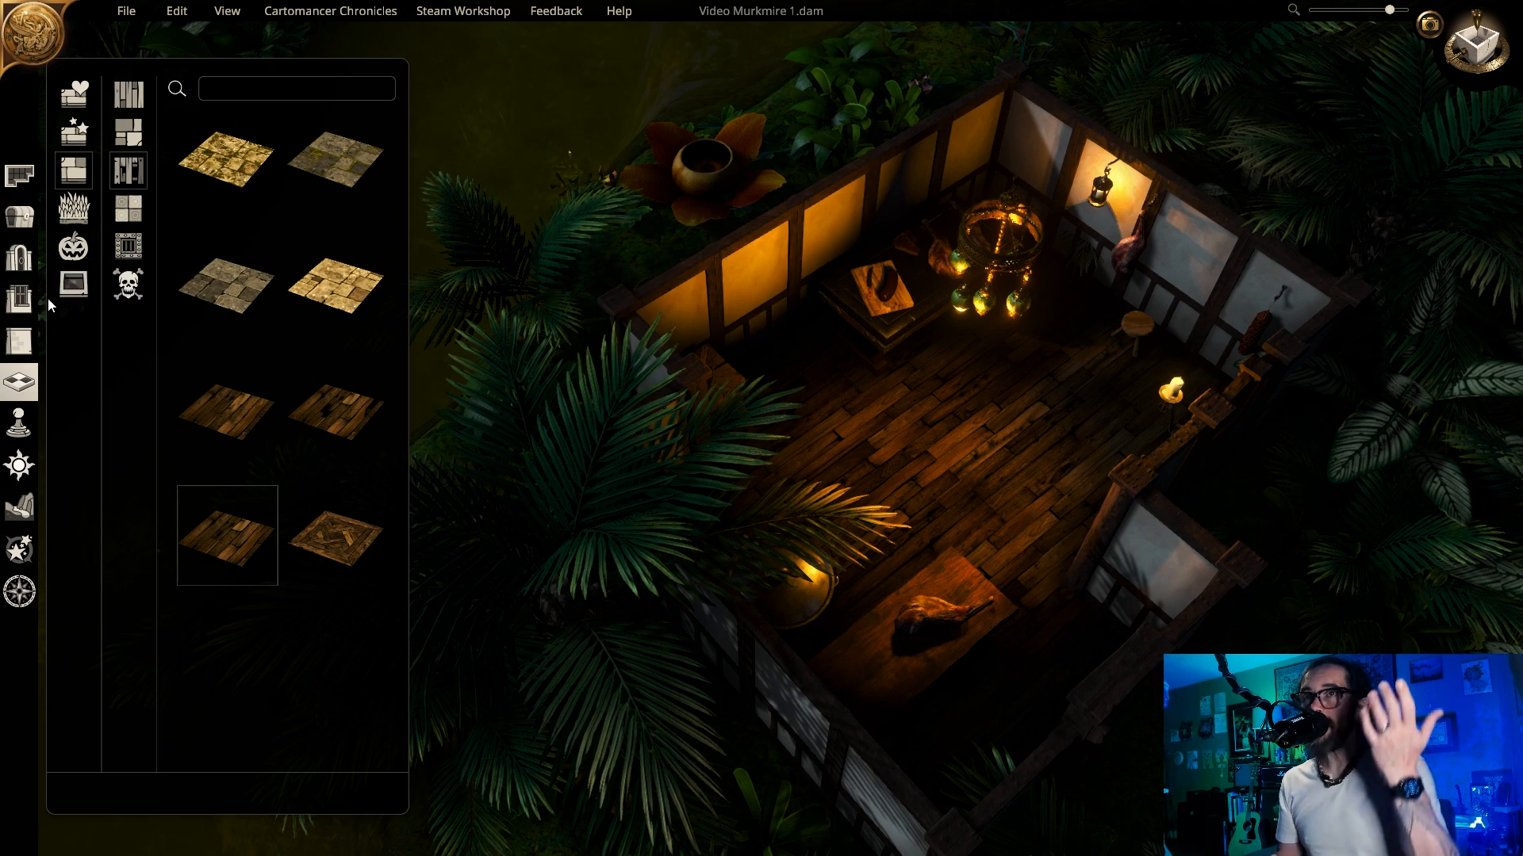
click(32, 343)
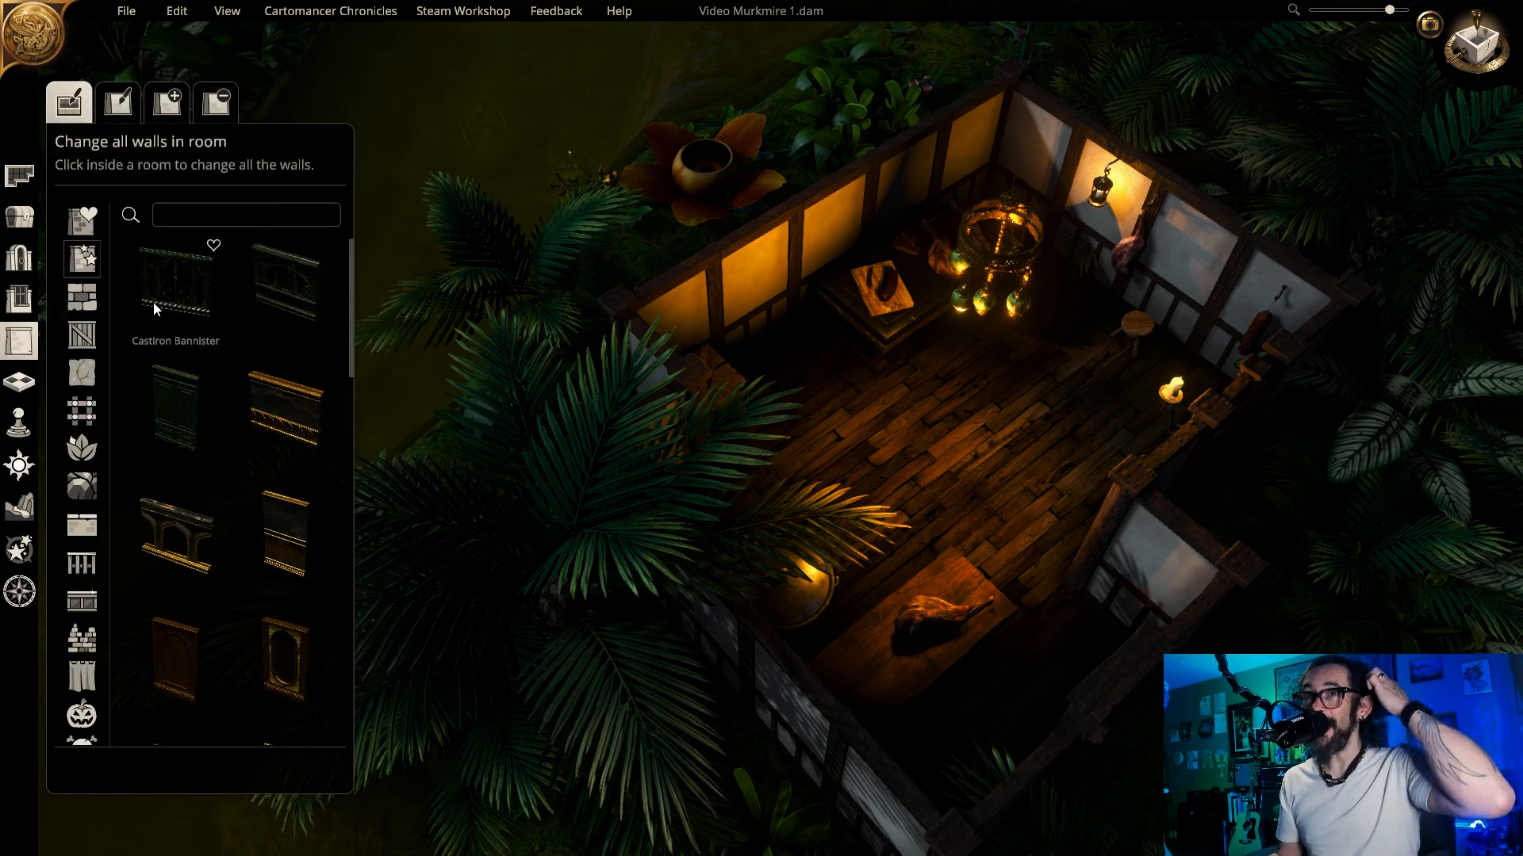
click(91, 338)
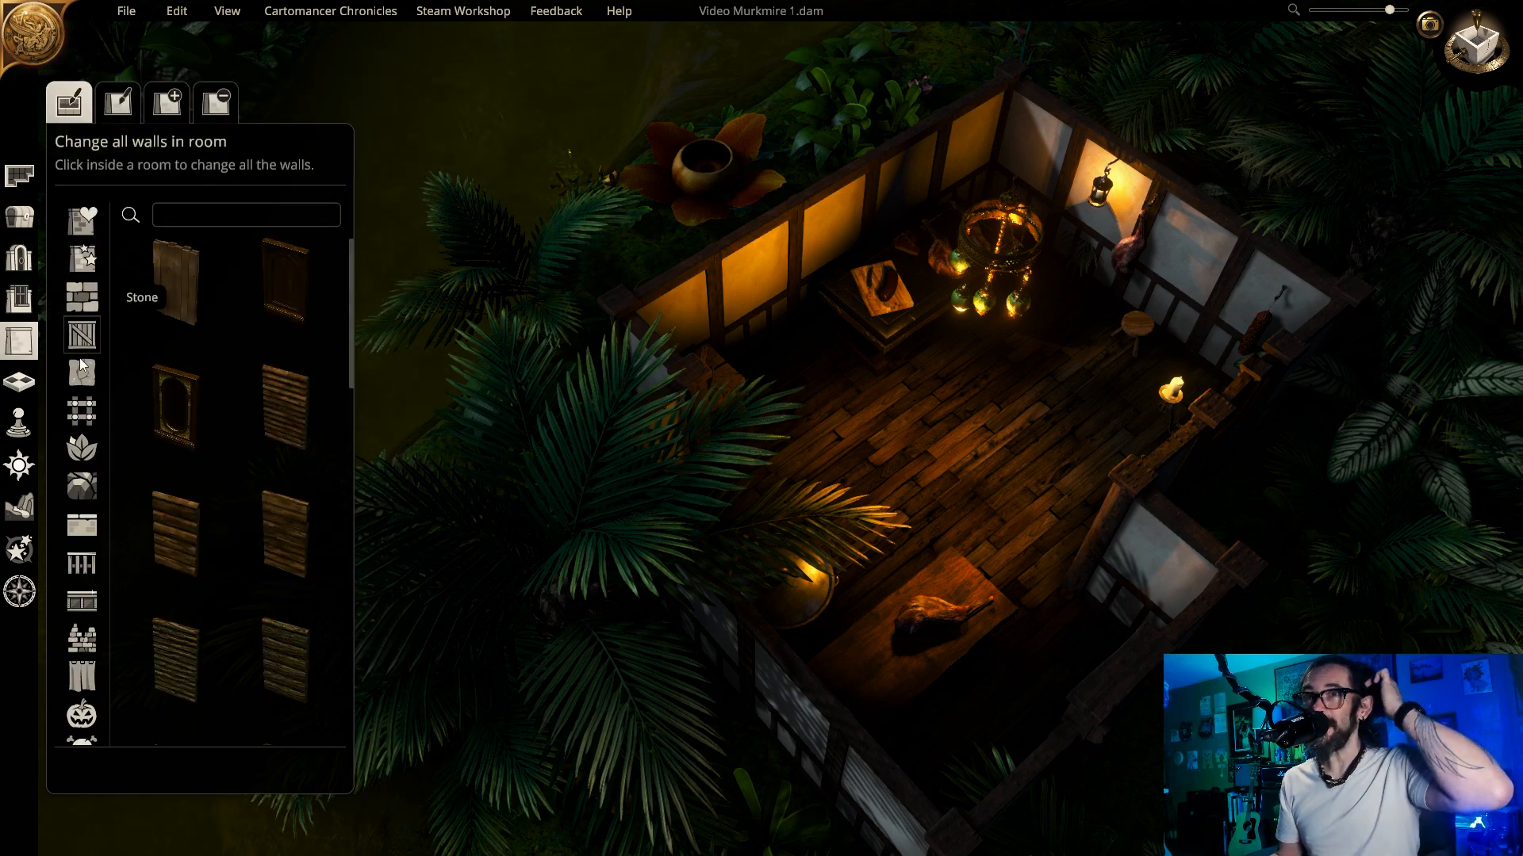
click(90, 640)
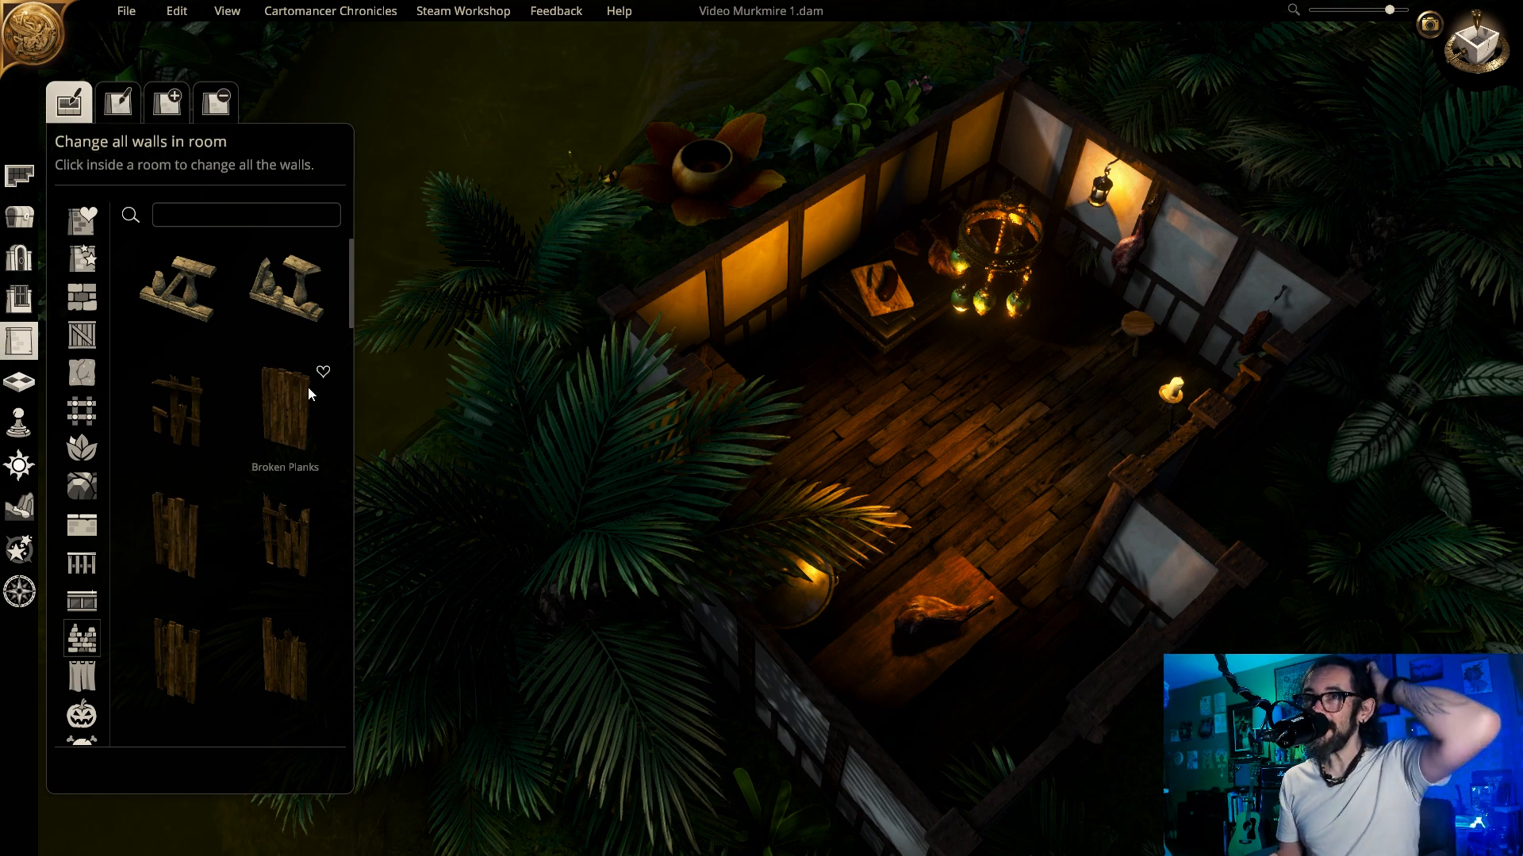
click(918, 321)
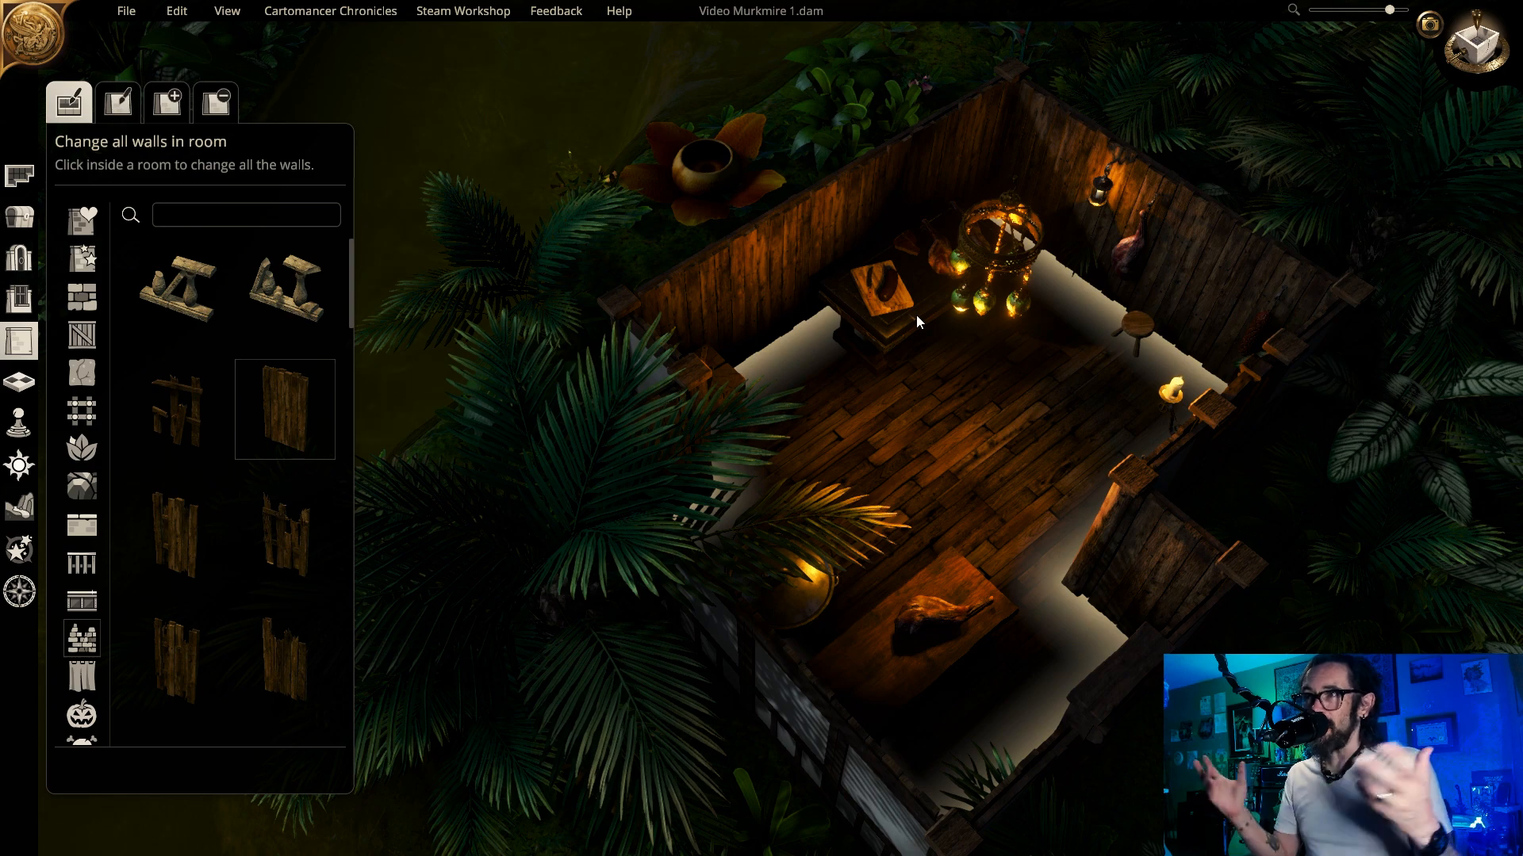
middle_drag(915, 315, 1289, 229)
right_drag(1288, 230, 1268, 71)
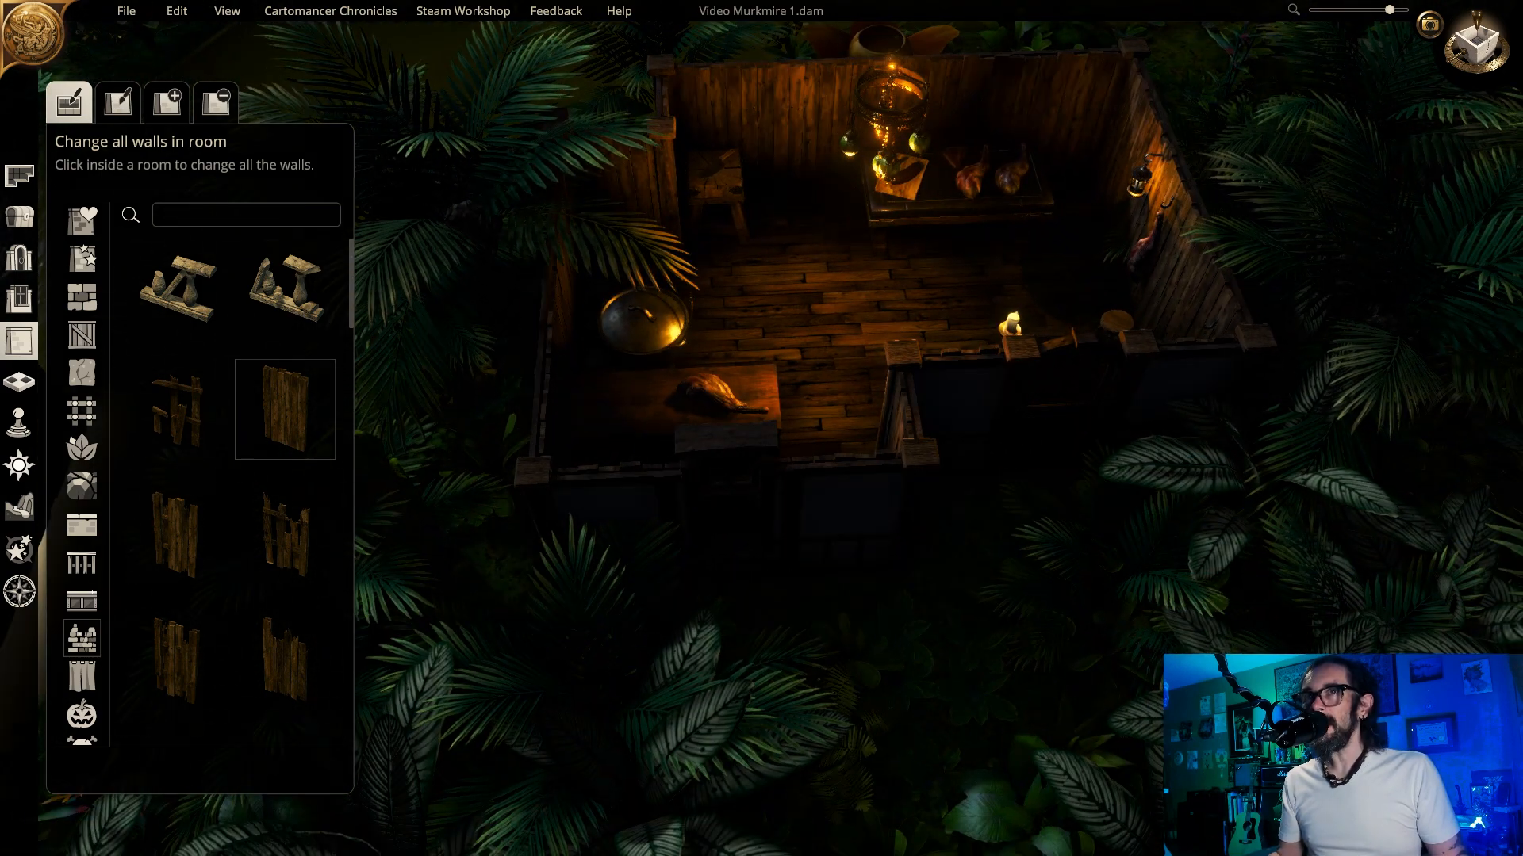
- Cover the leftover checkered patch beside the butcher's cauldron with ruined wooden plank tiles
click(22, 222)
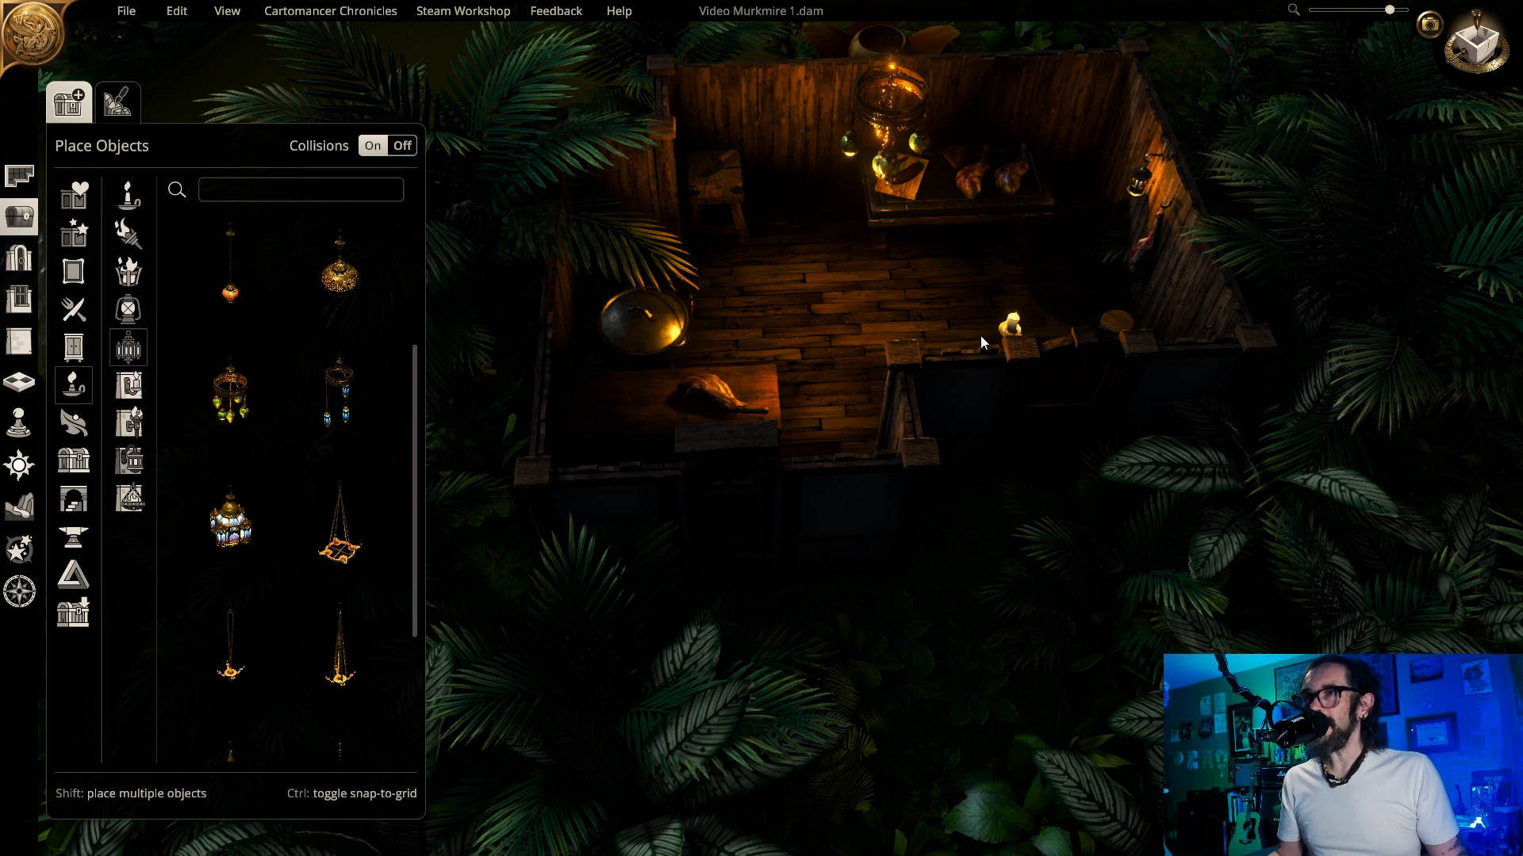
key(q)
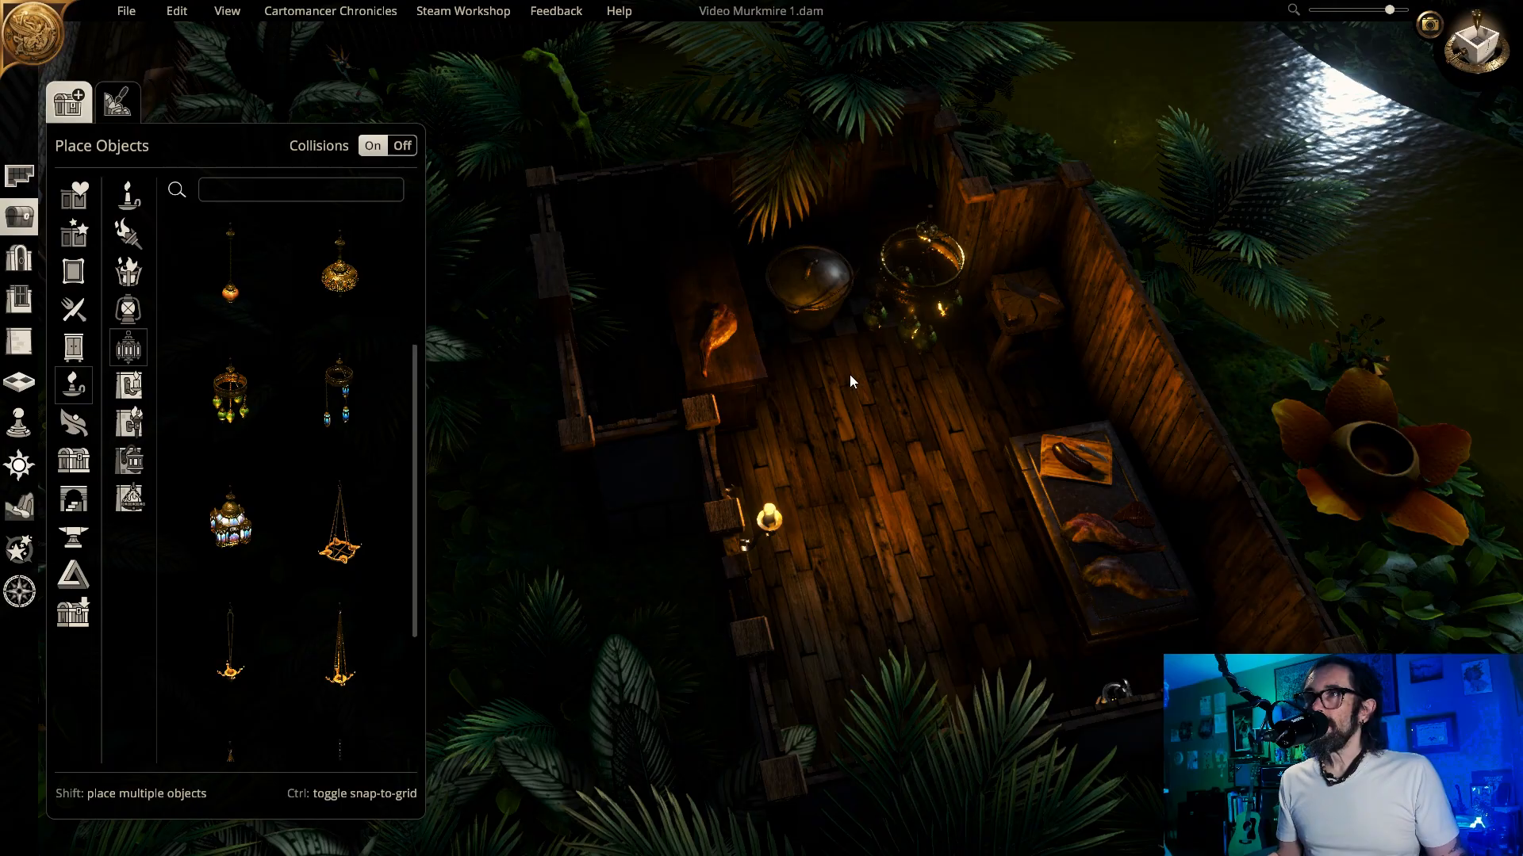
scroll(865, 420, up, 4)
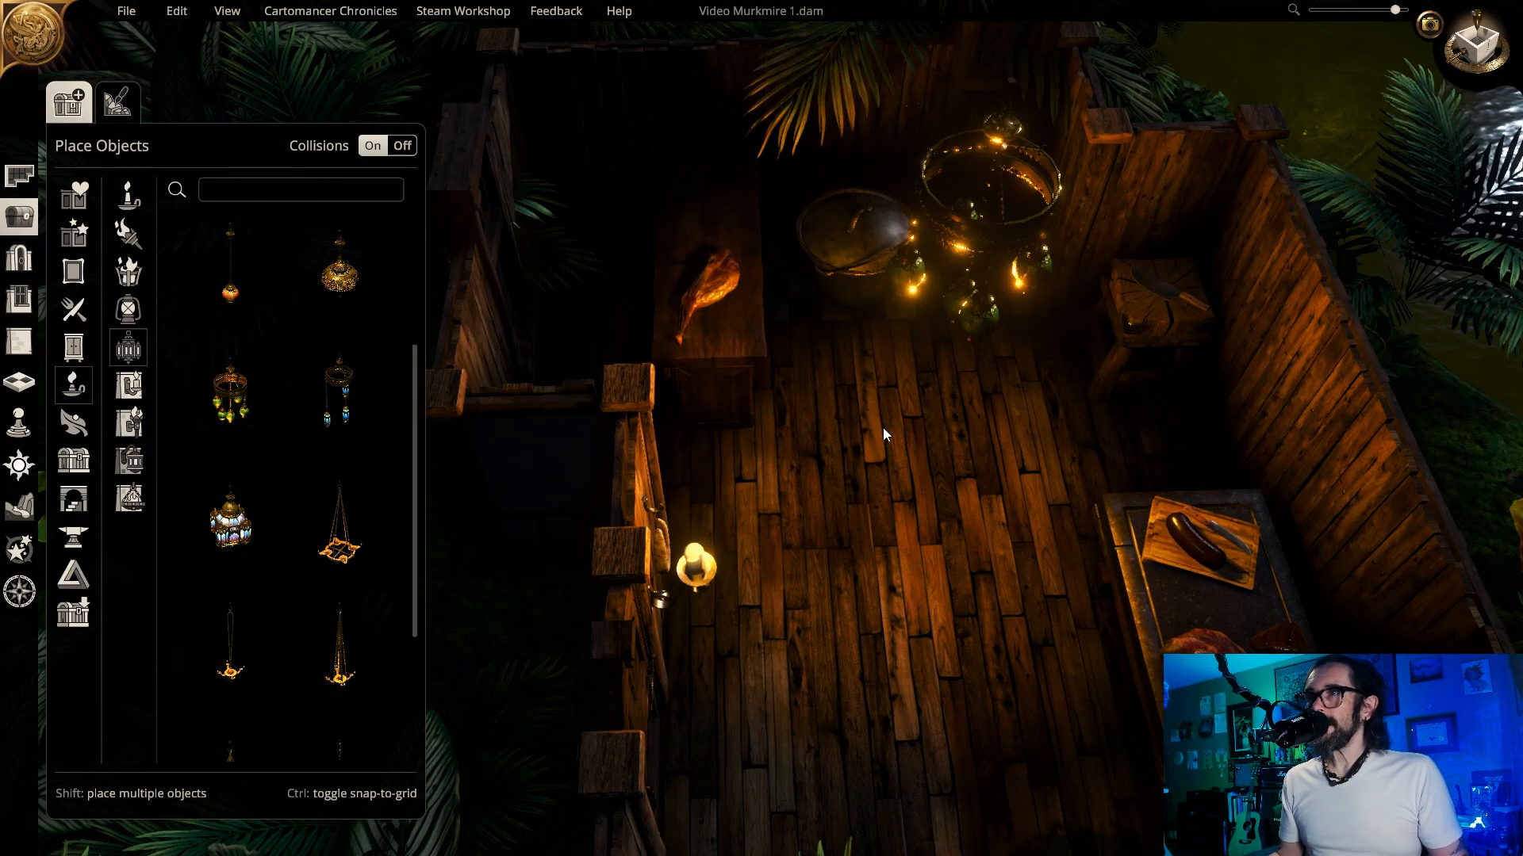
key(e)
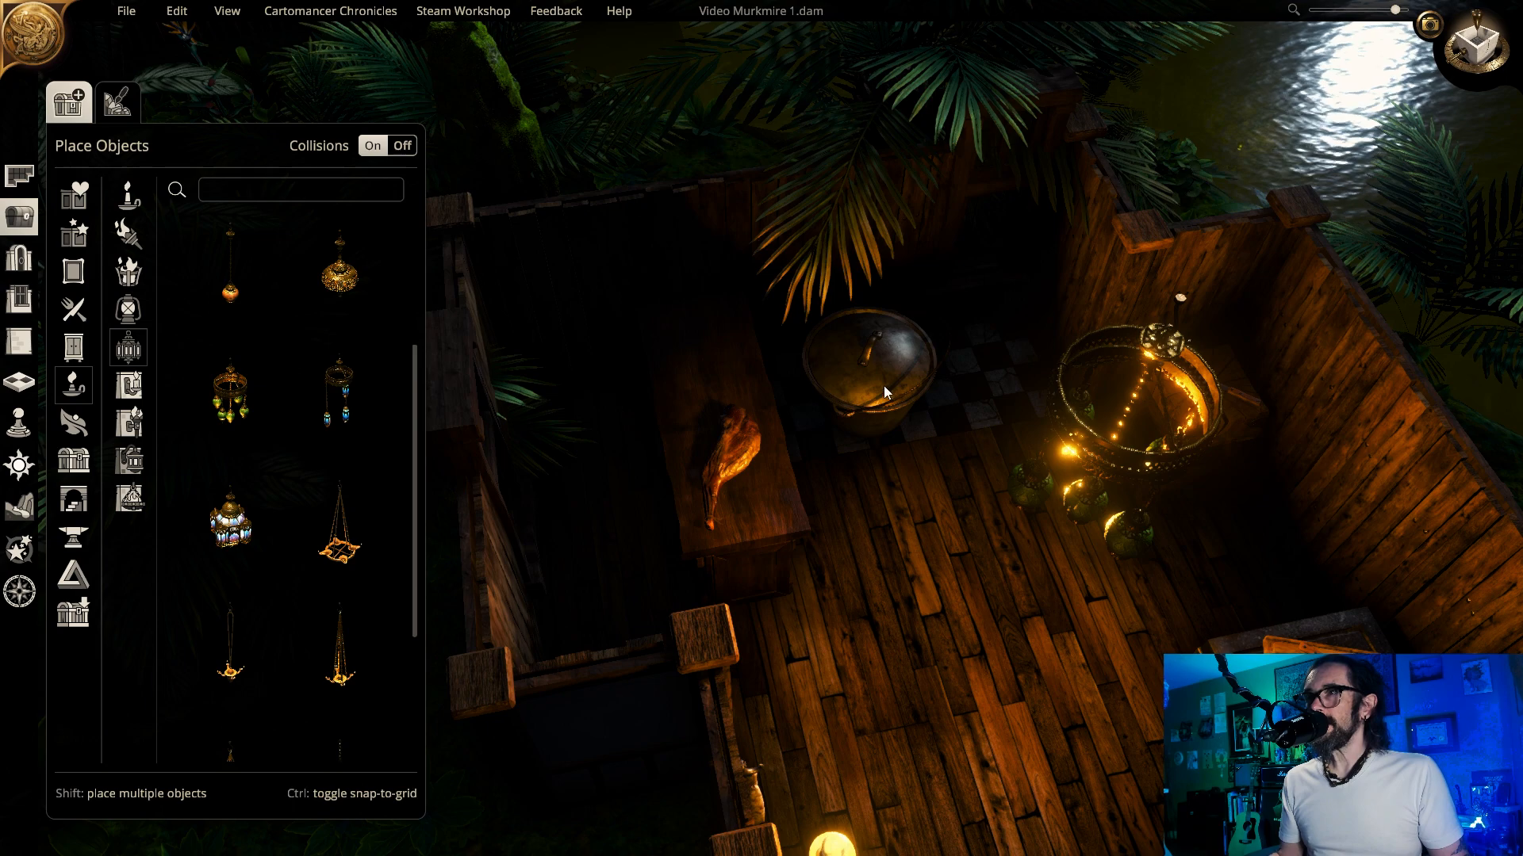
key(e)
key(e)
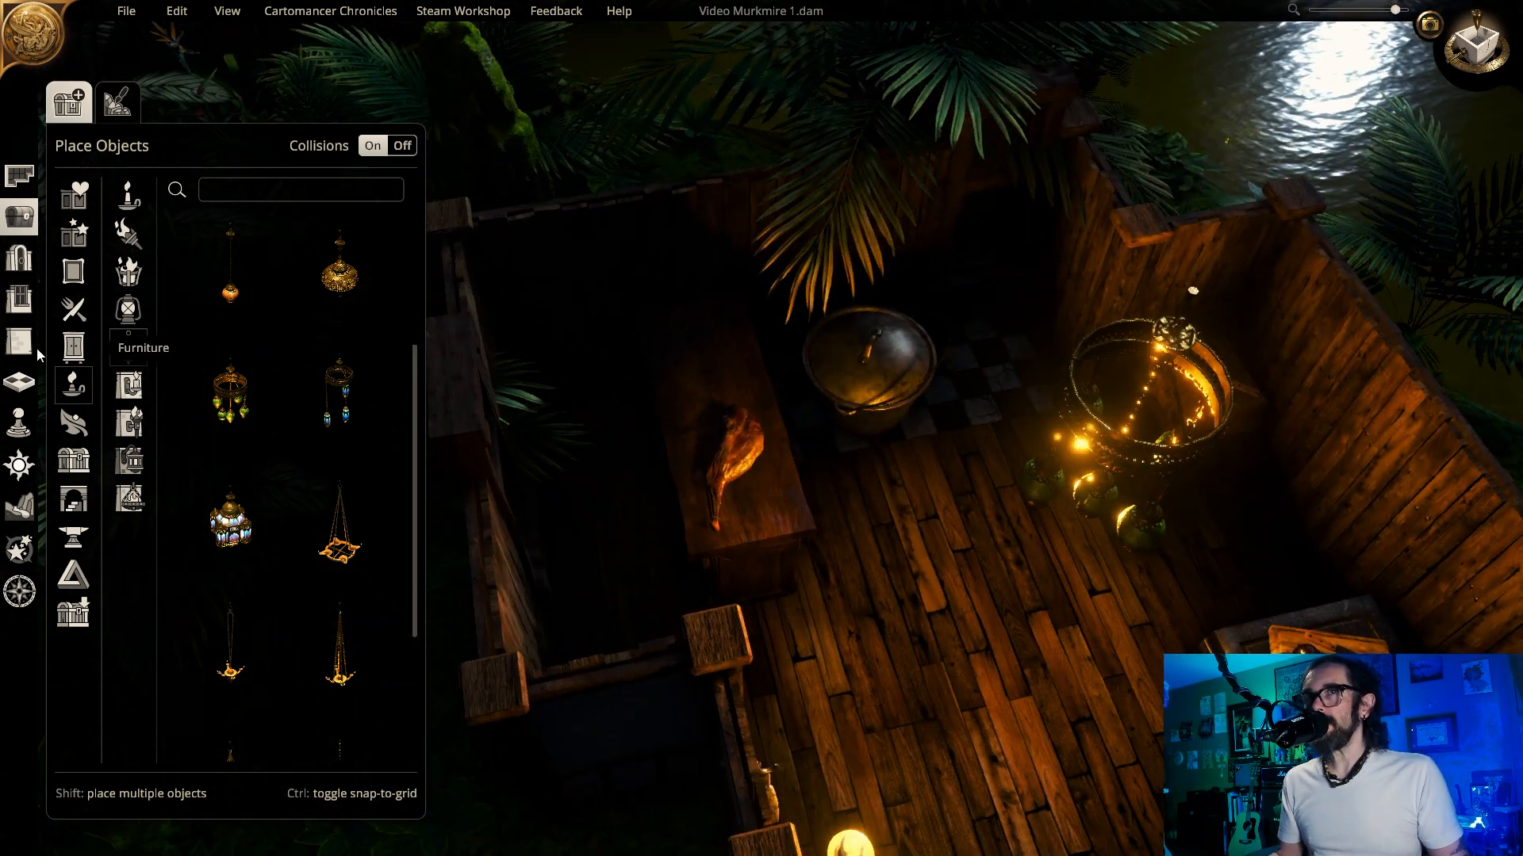
click(20, 383)
click(238, 388)
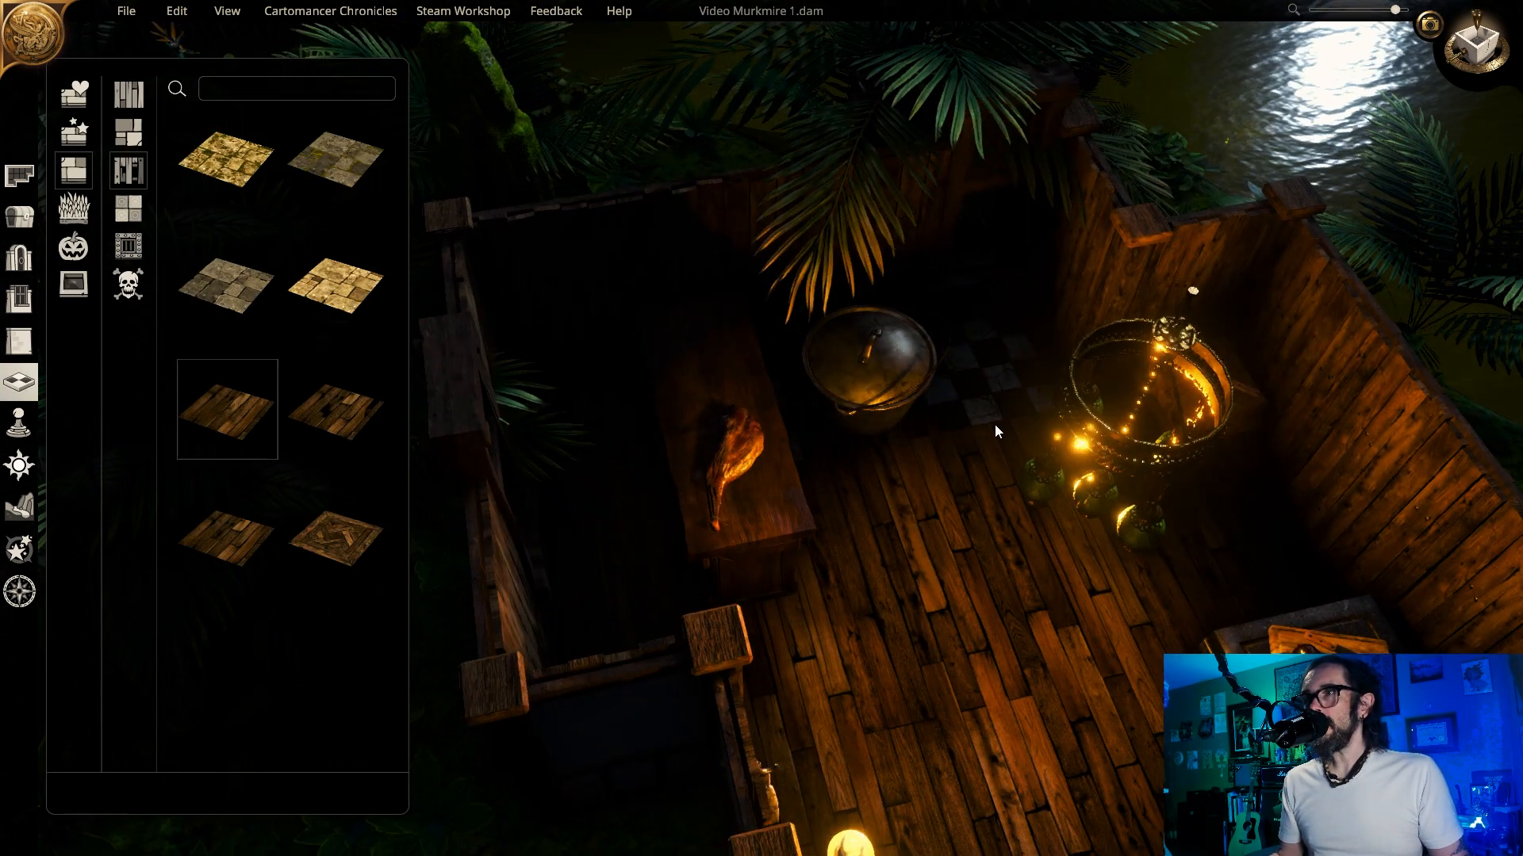
key(e)
key(d)
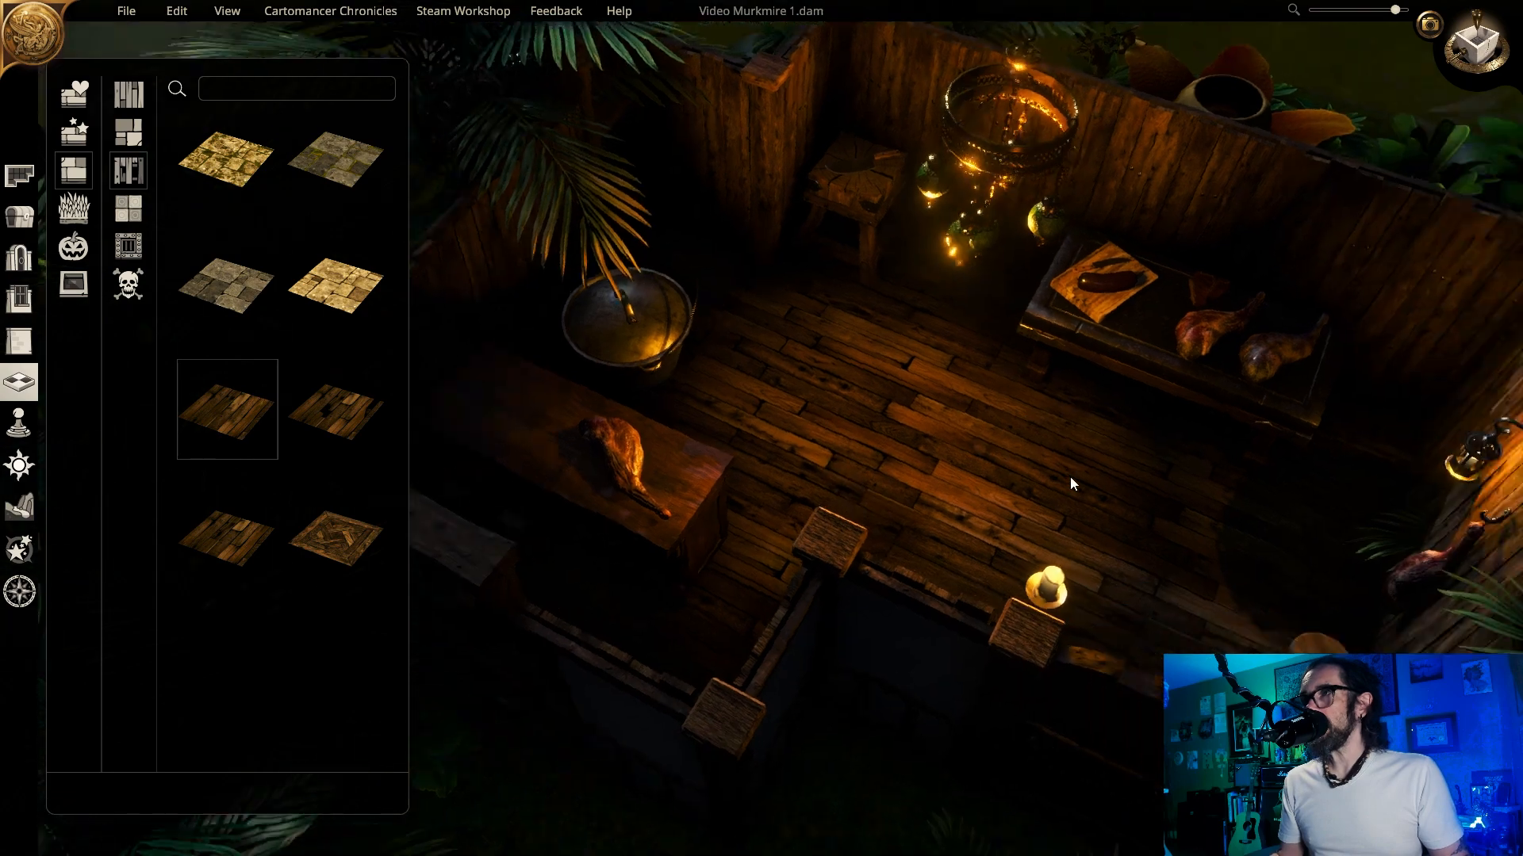
- Examine the night lighting along the riverside, in the inn's main hall and along its torch-lit front
key(e)
key(a)
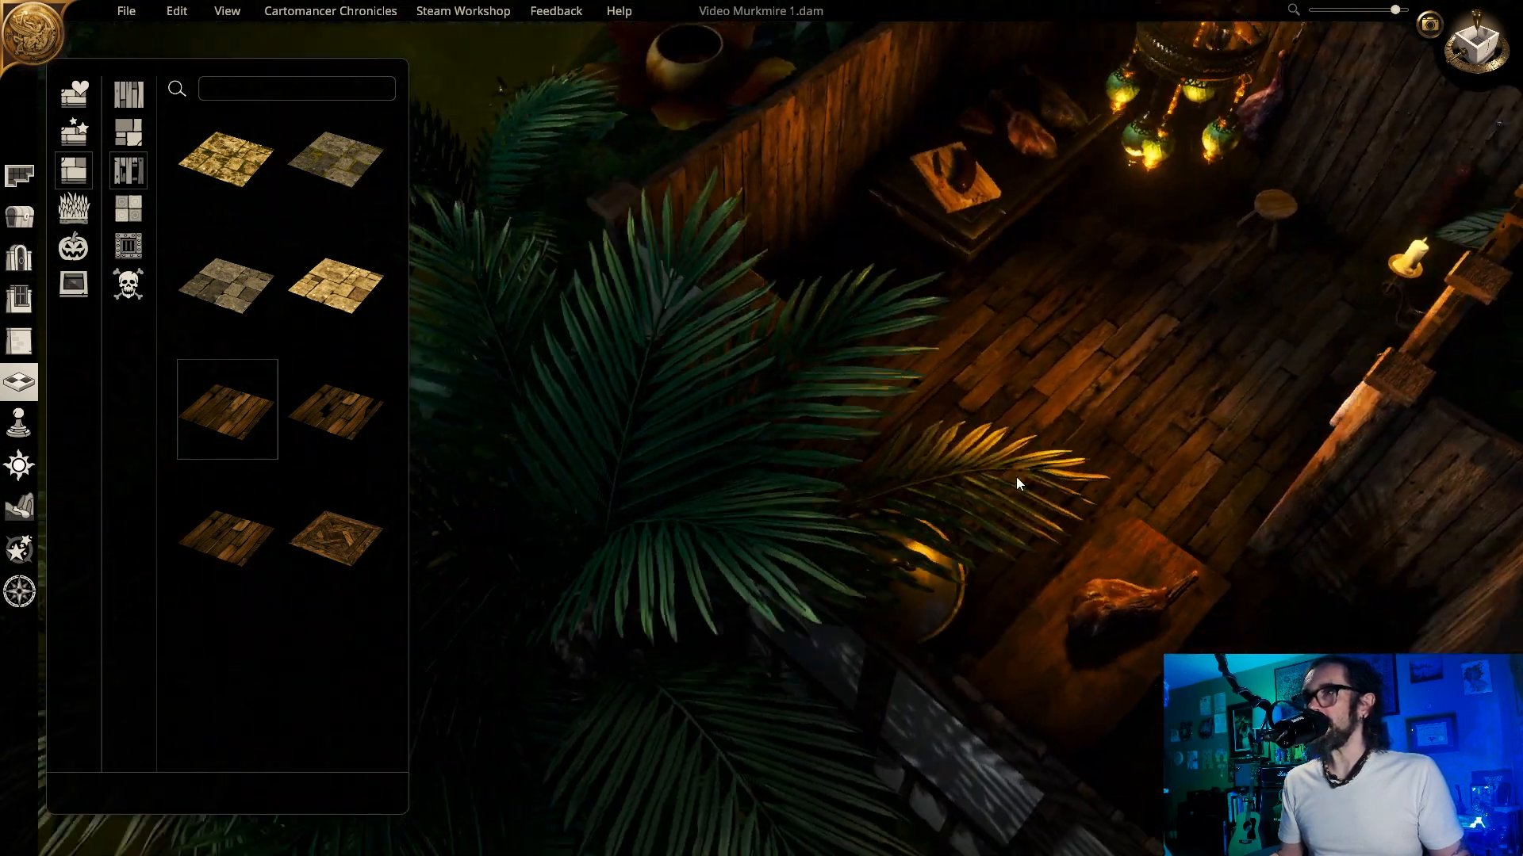
key(q)
key(w)
key(a)
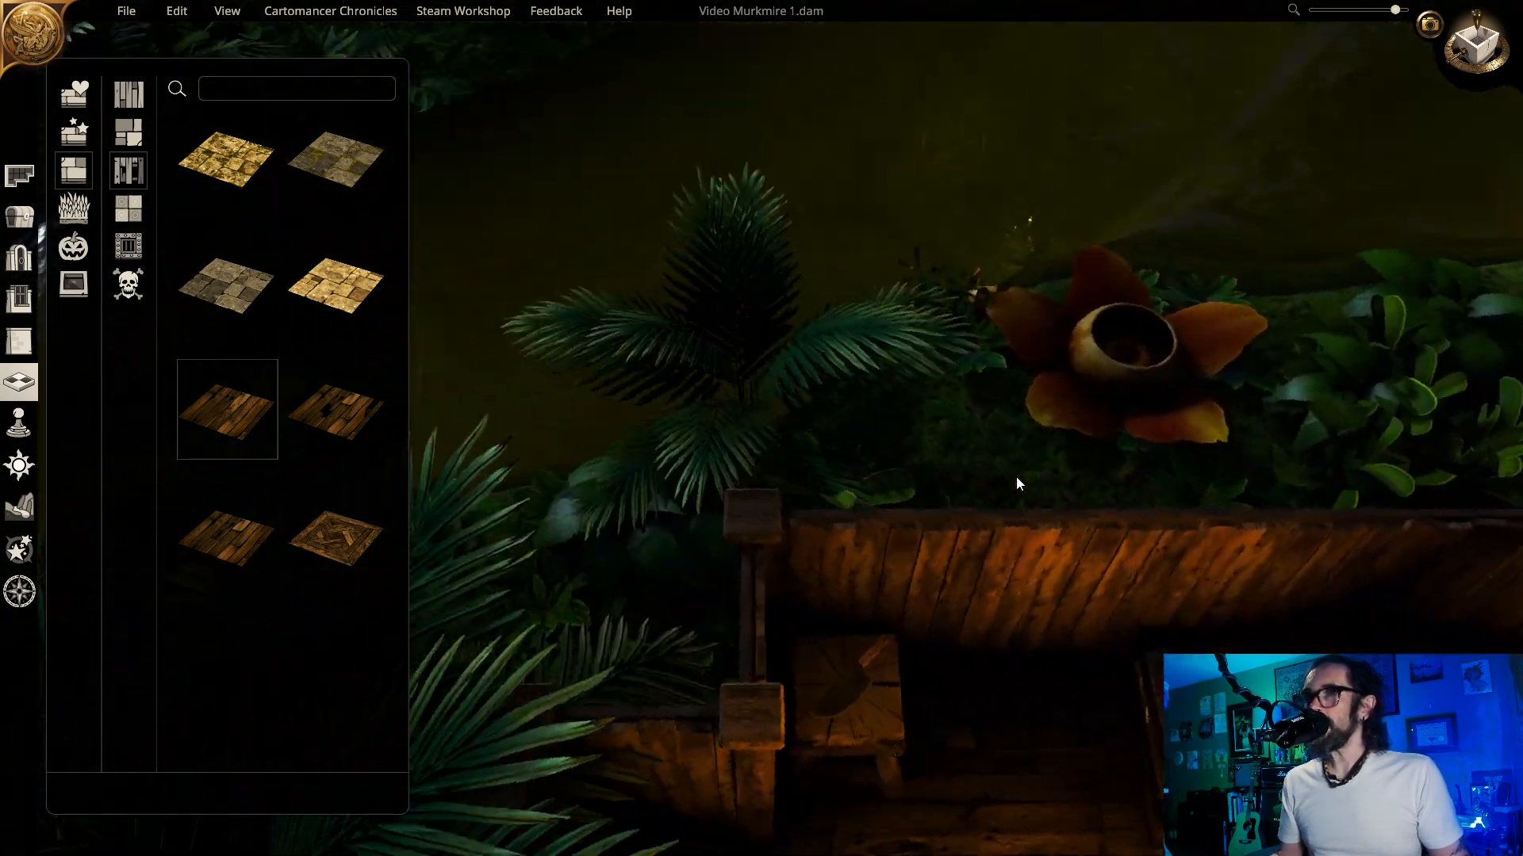
scroll(1011, 454, down, 3)
key(s)
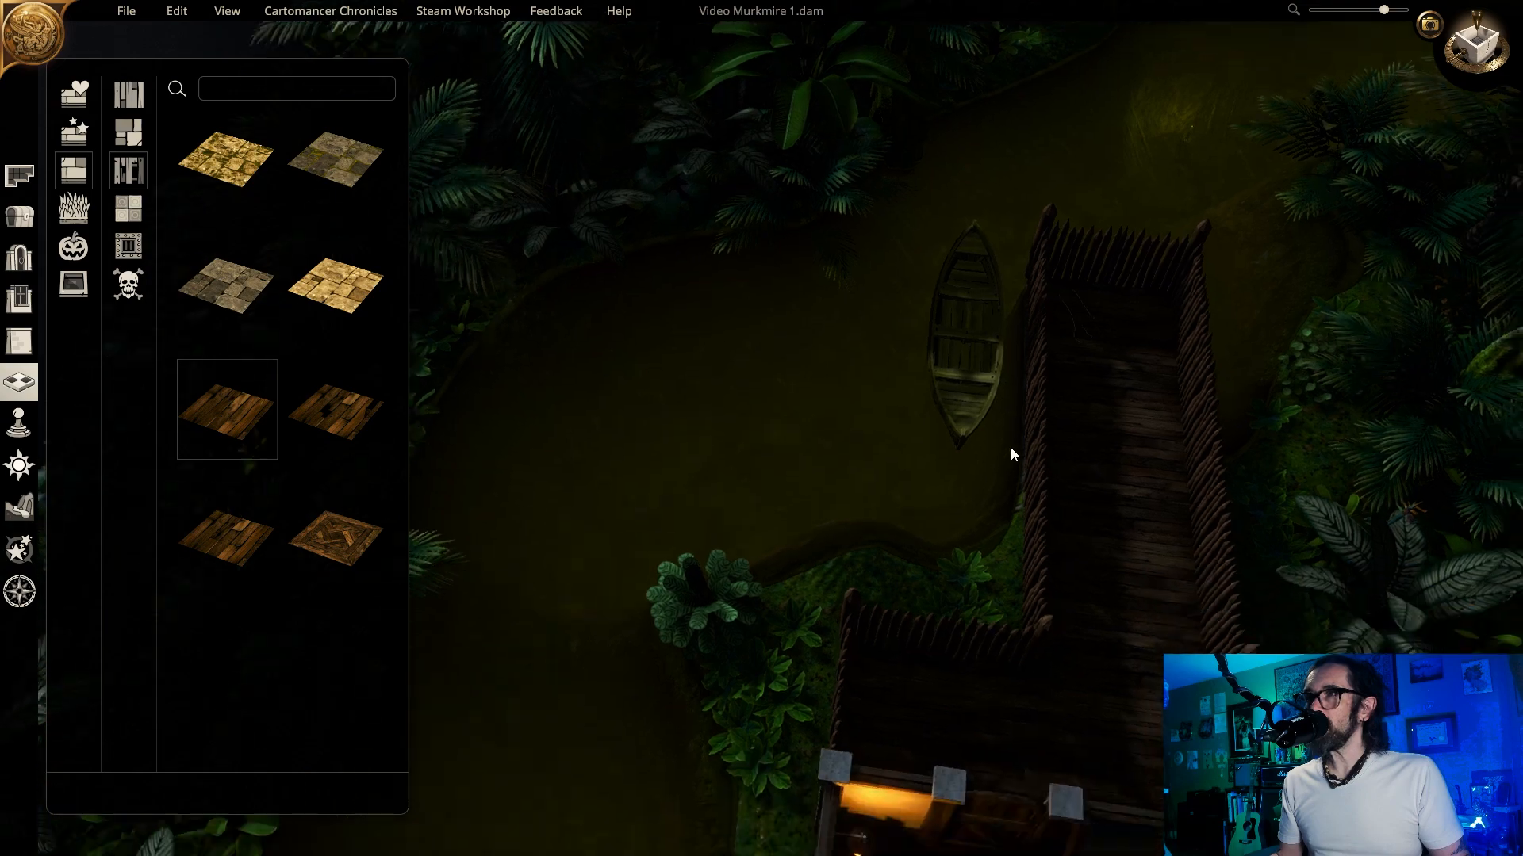
key(s)
key(q)
key(a)
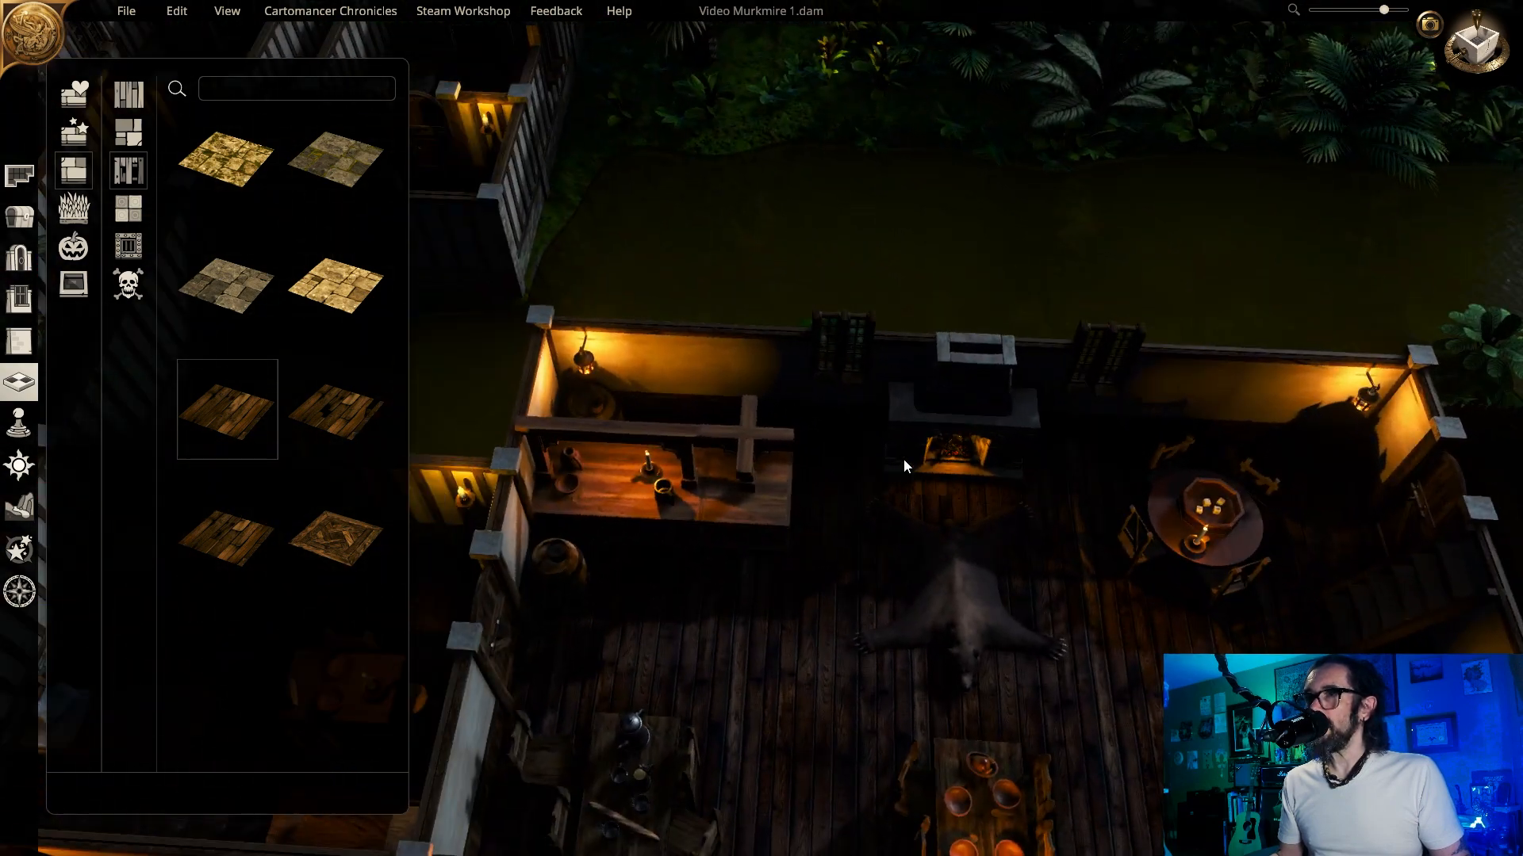
scroll(903, 460, up, 1)
key(s)
key(a)
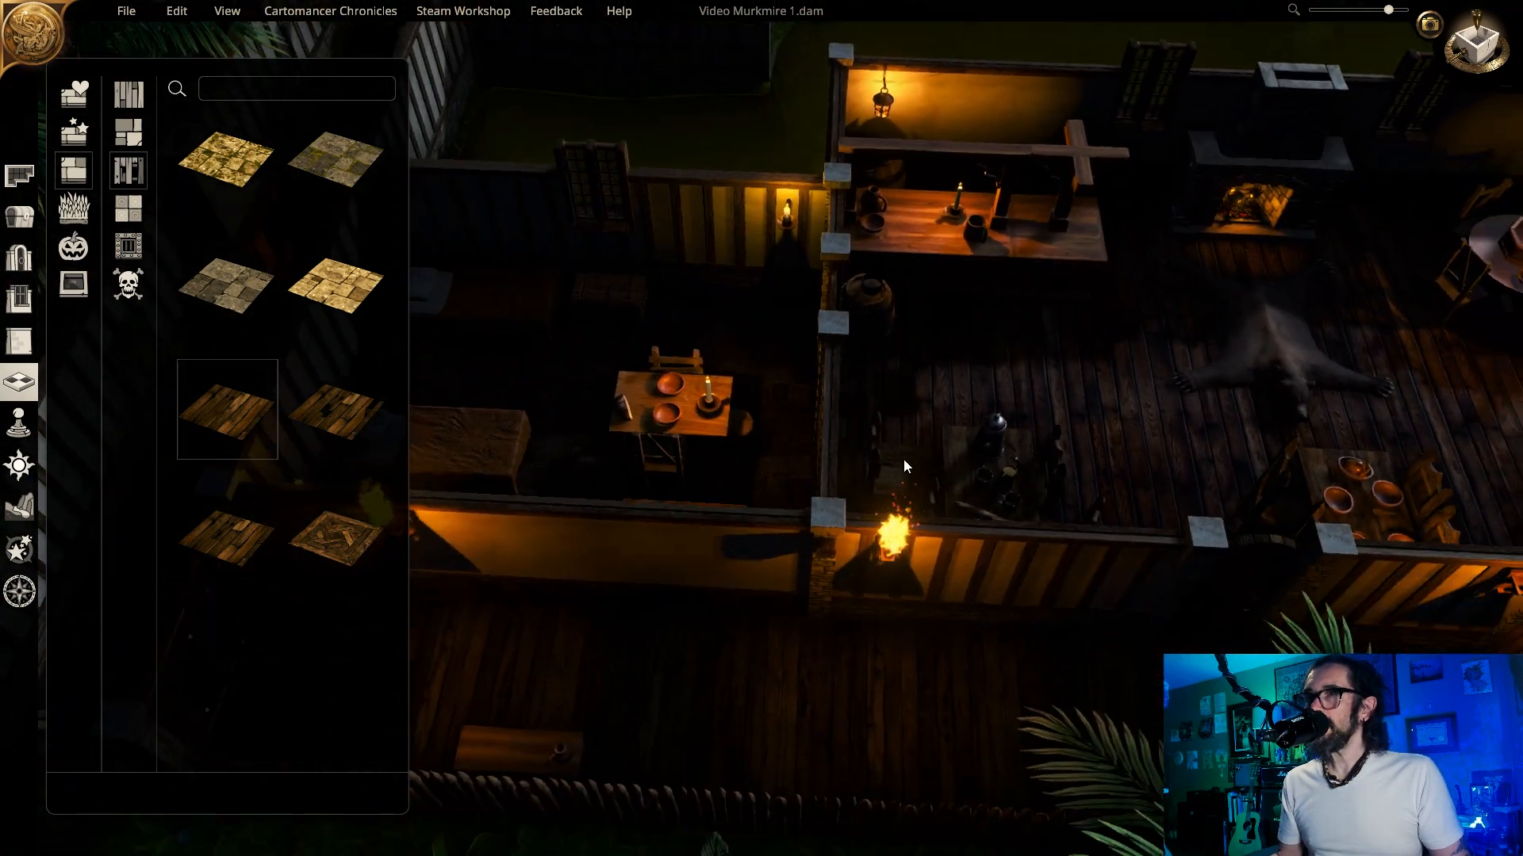
key(d)
key(d)
key(w)
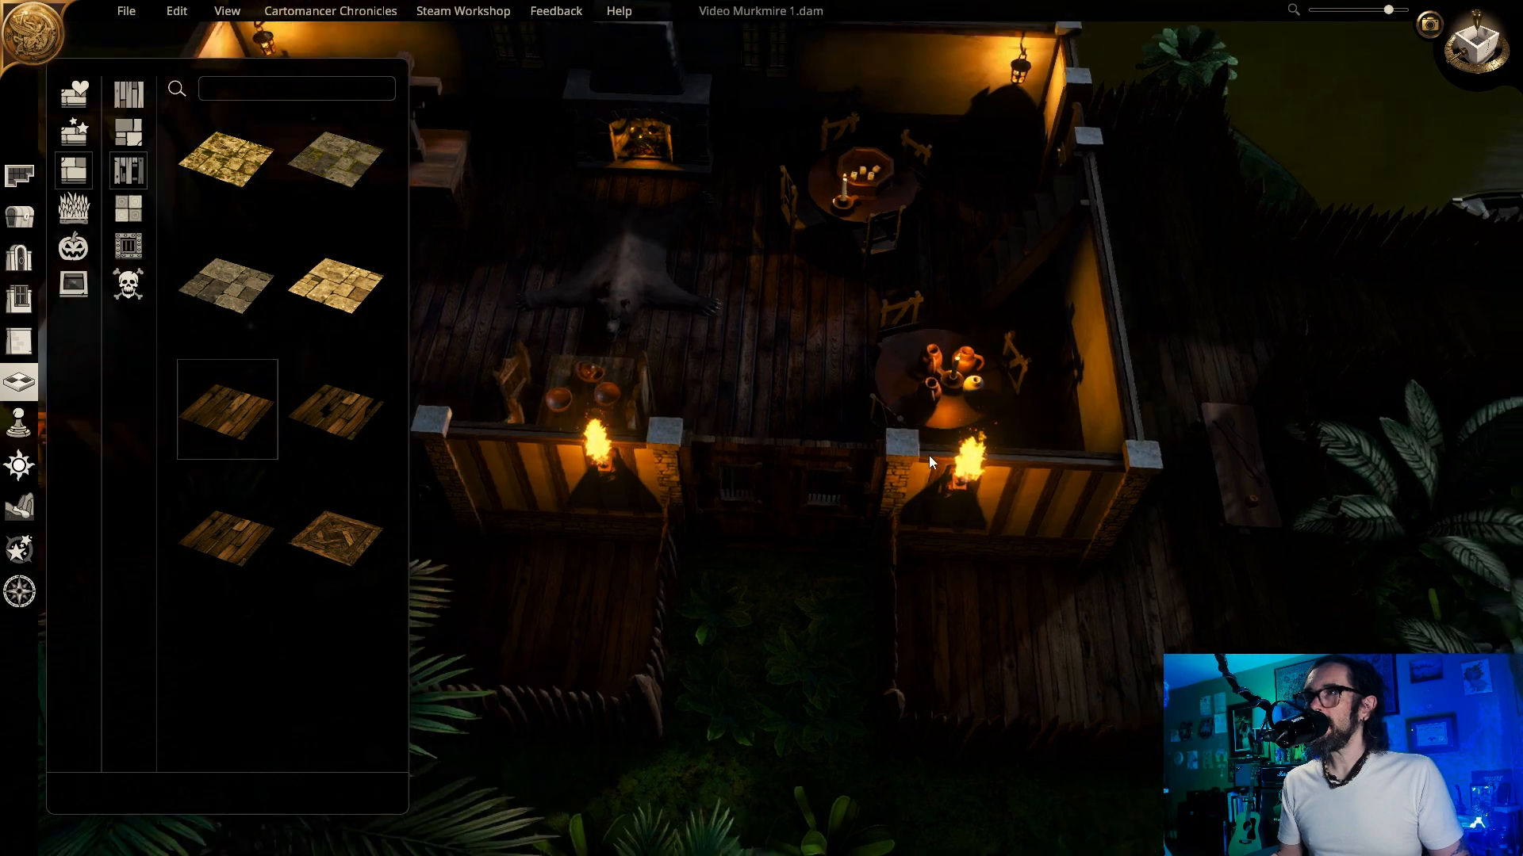
- Examine the lit inn from its river side, including the bar, the dining tables and the guest bedrooms
key(q)
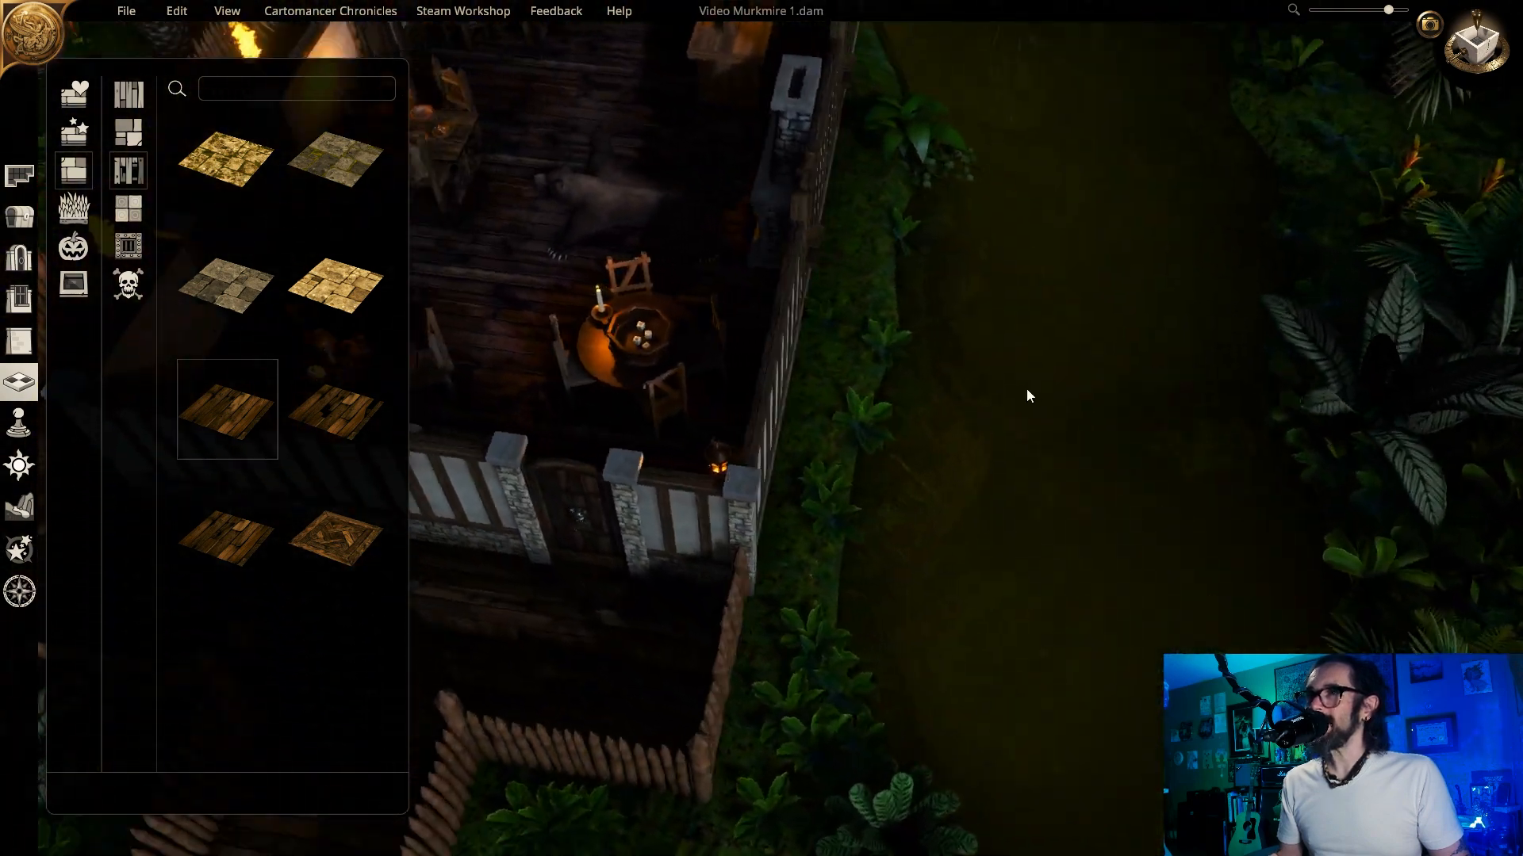
key(d)
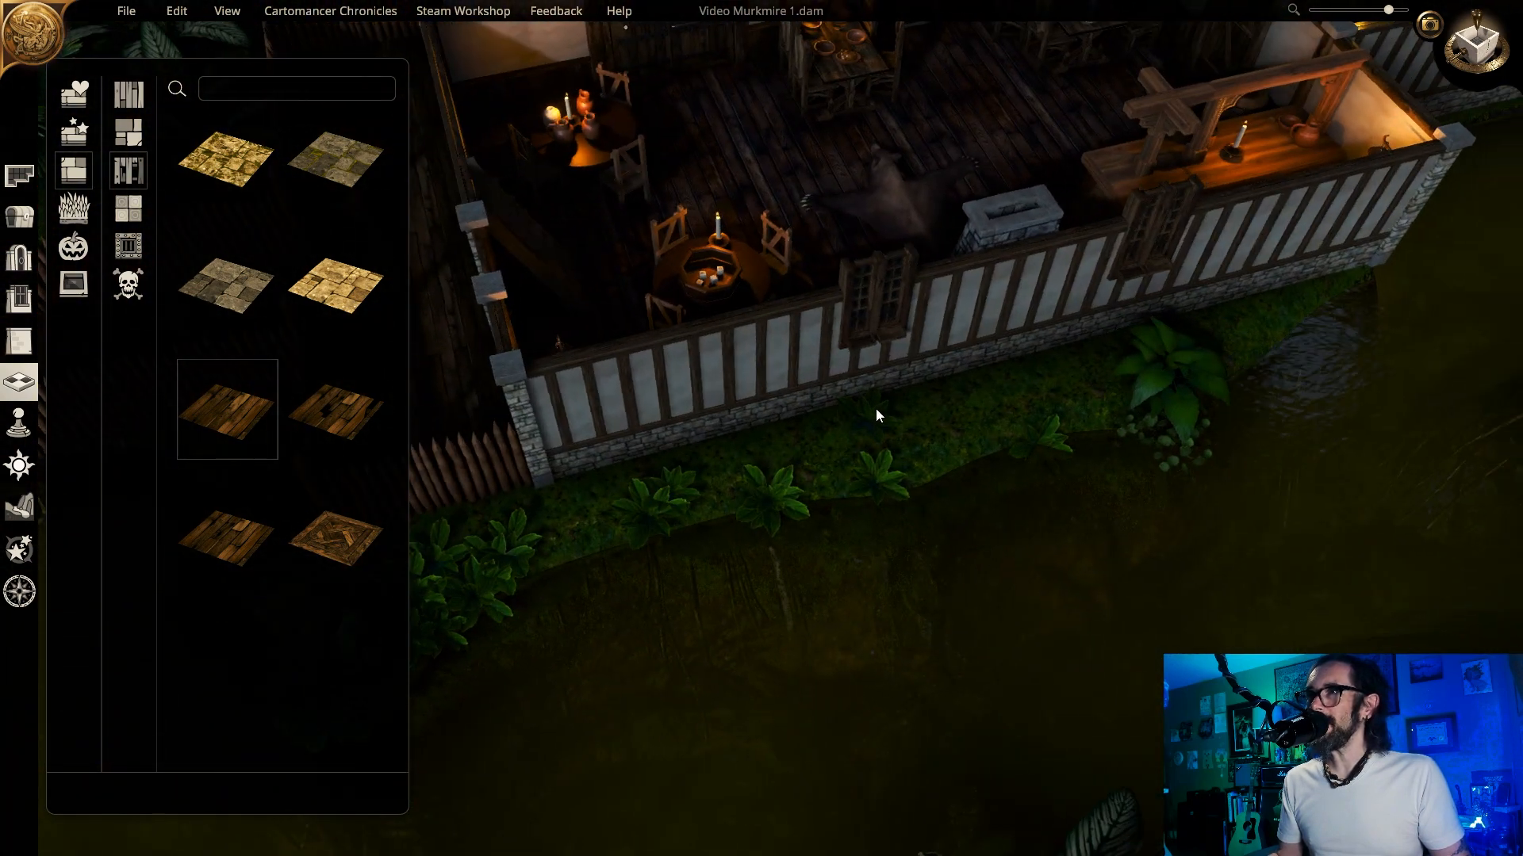
key(w)
key(q)
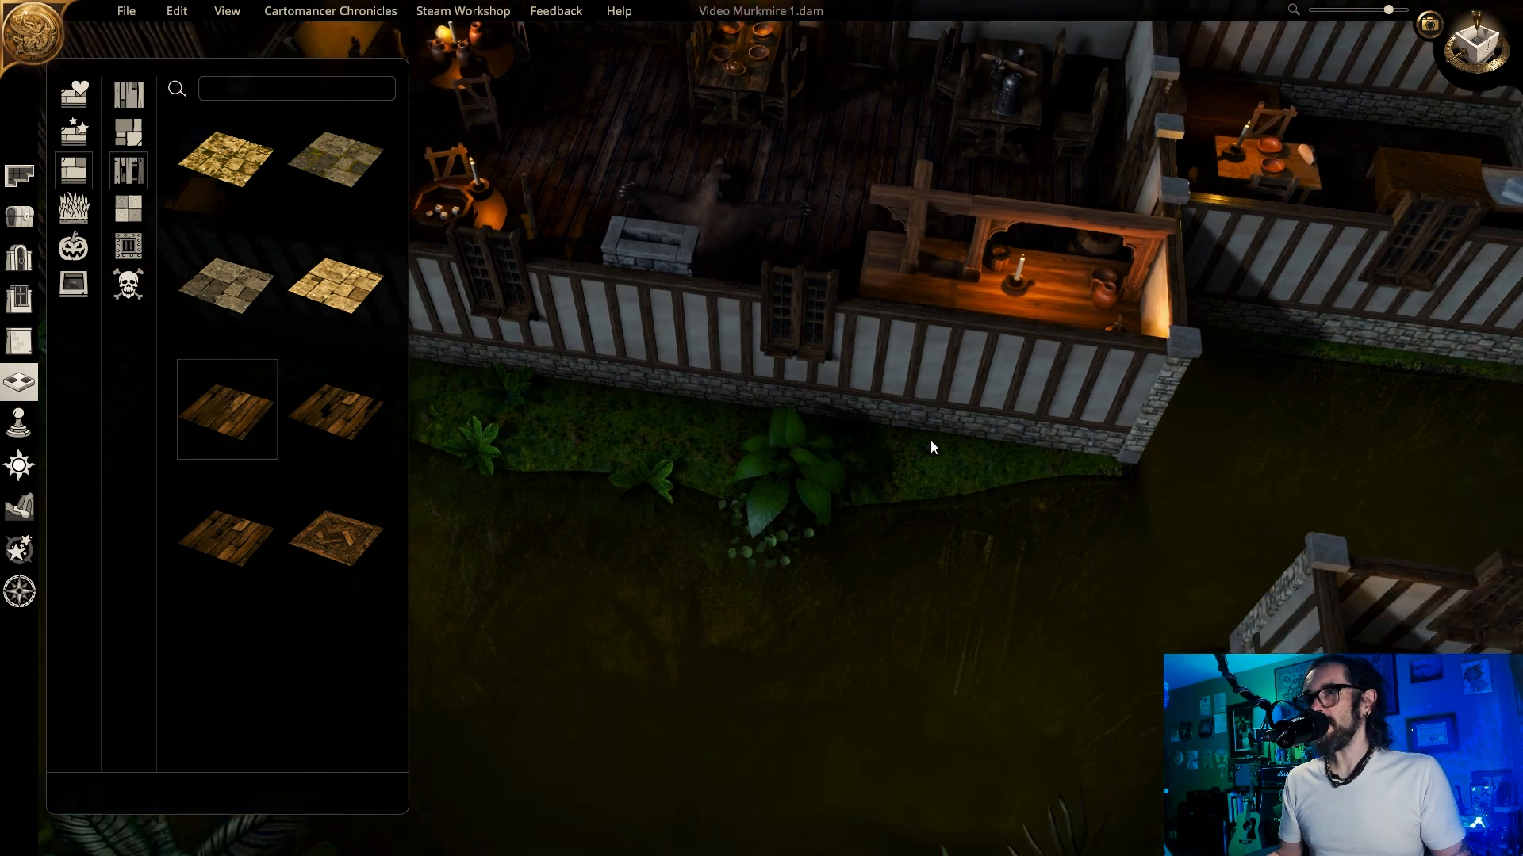
key(s)
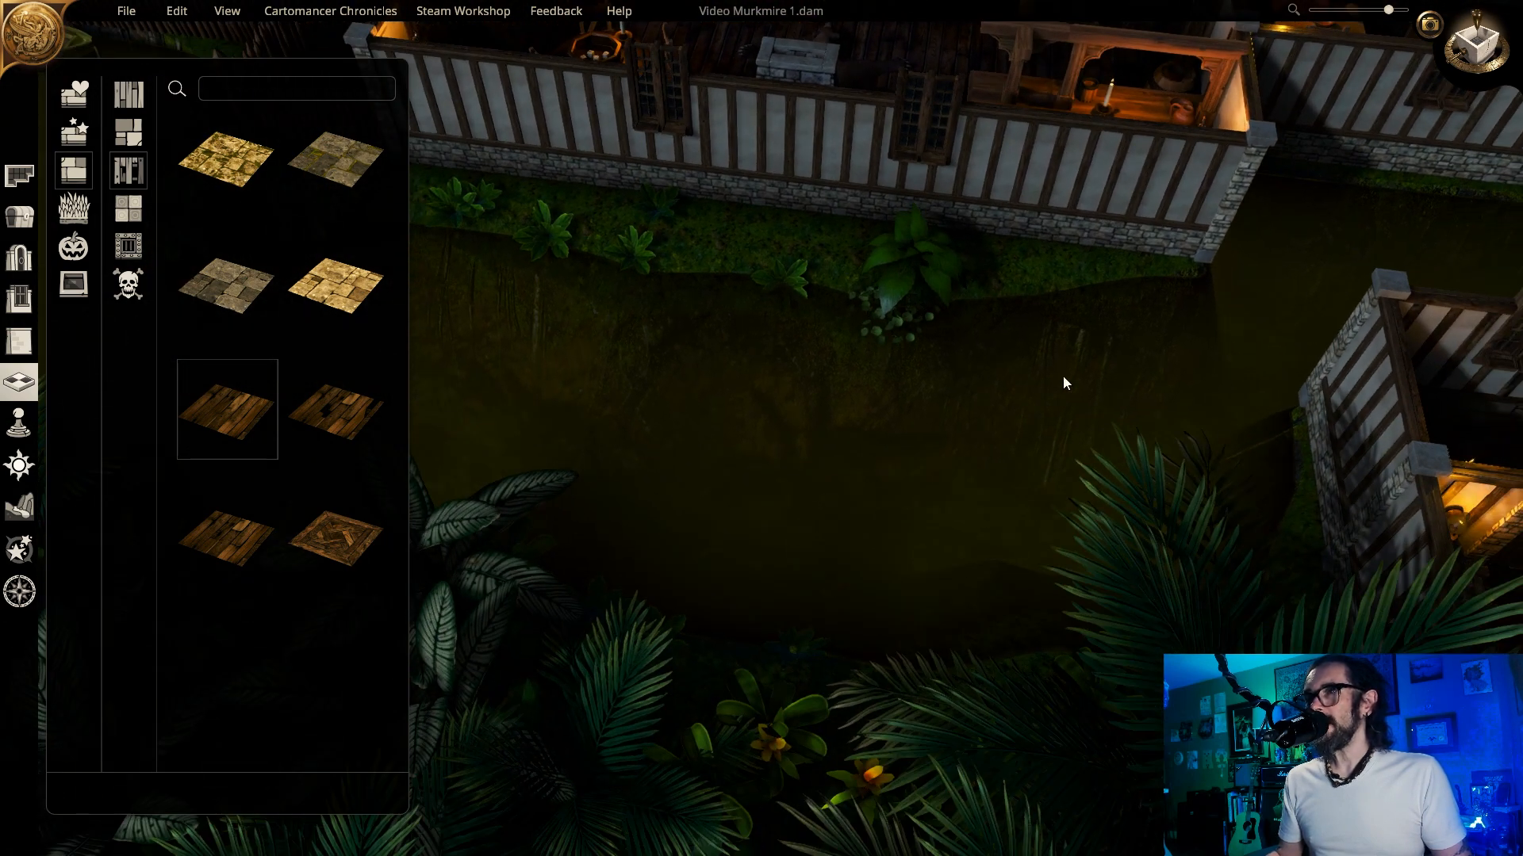
key(w)
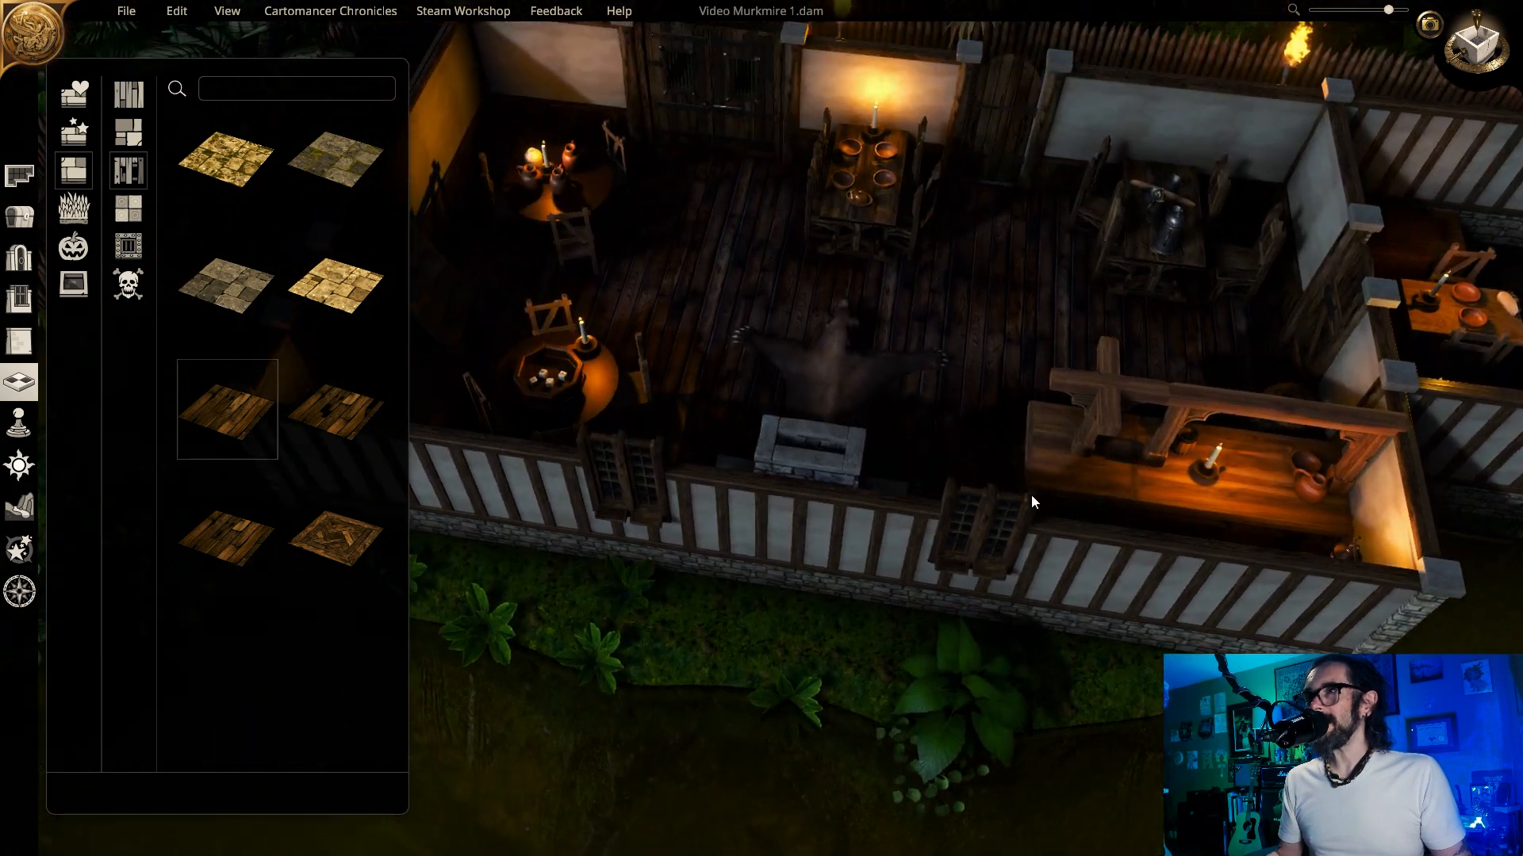
key(s)
key(d)
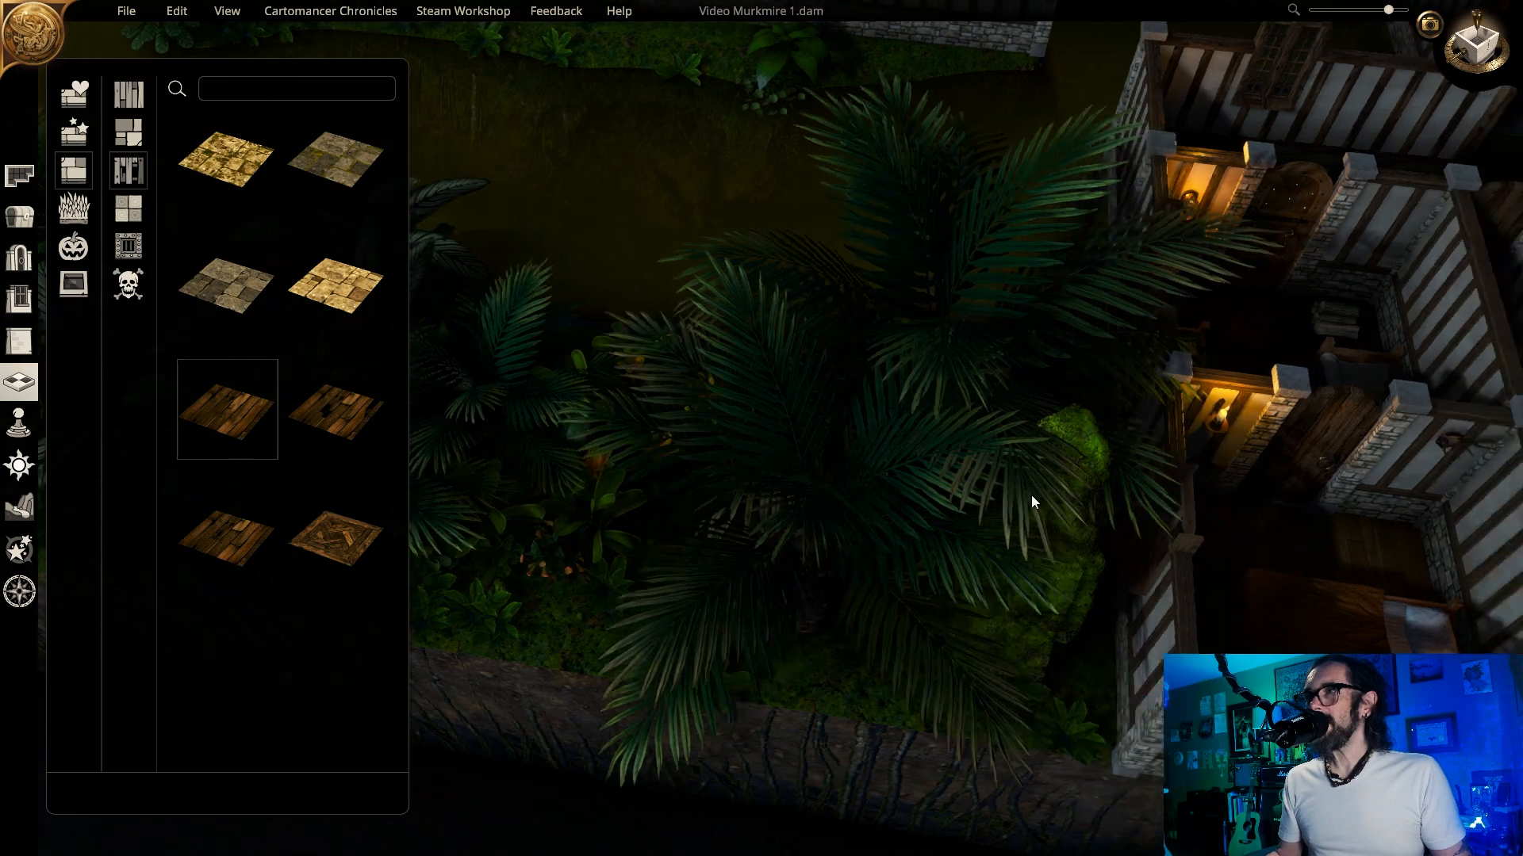
key(w)
key(w)
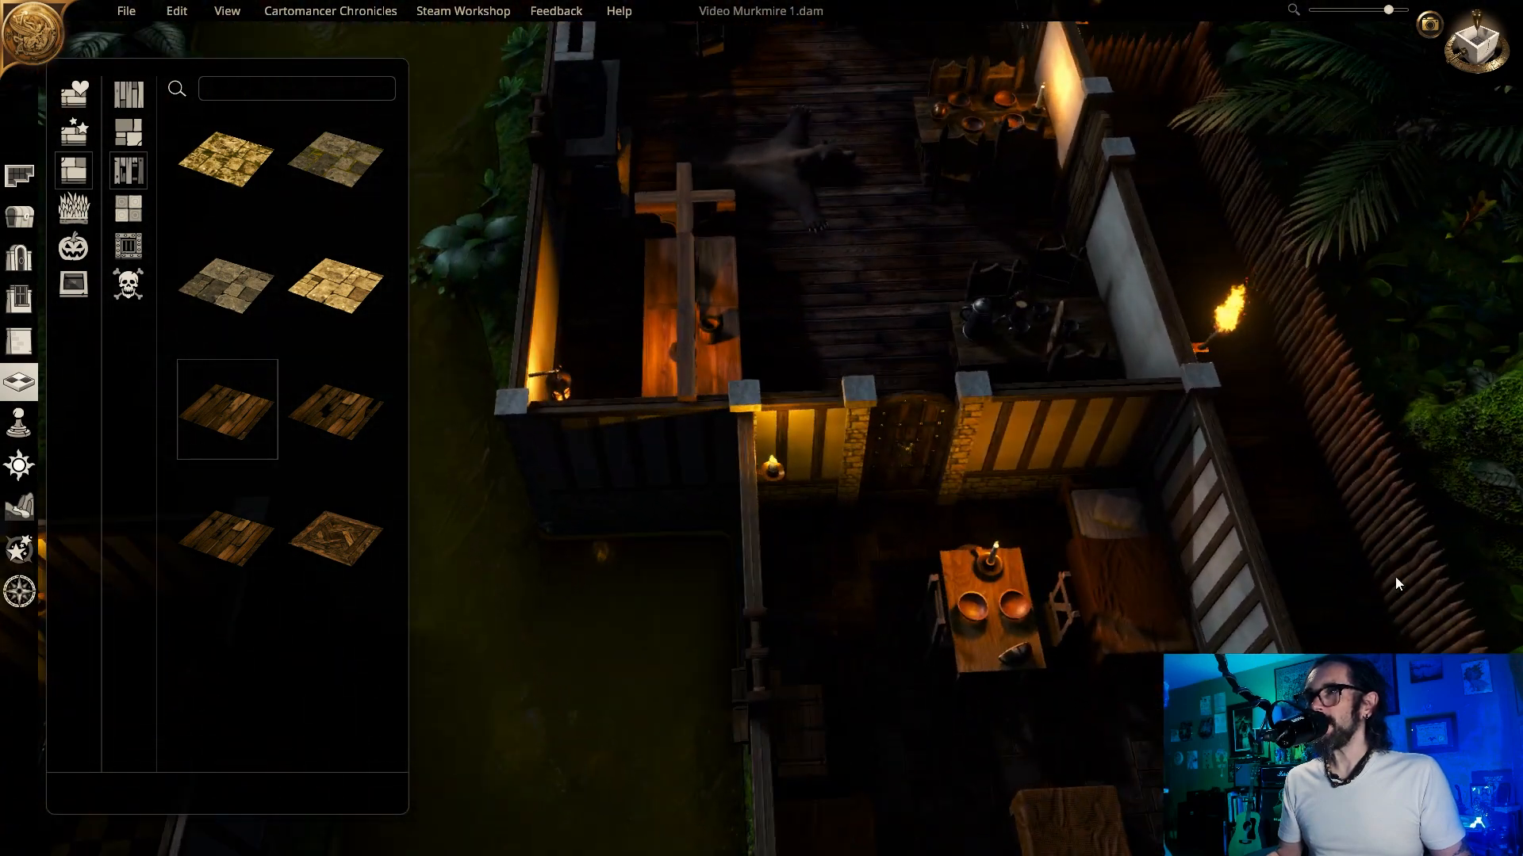
right_drag(1398, 584, 979, 349)
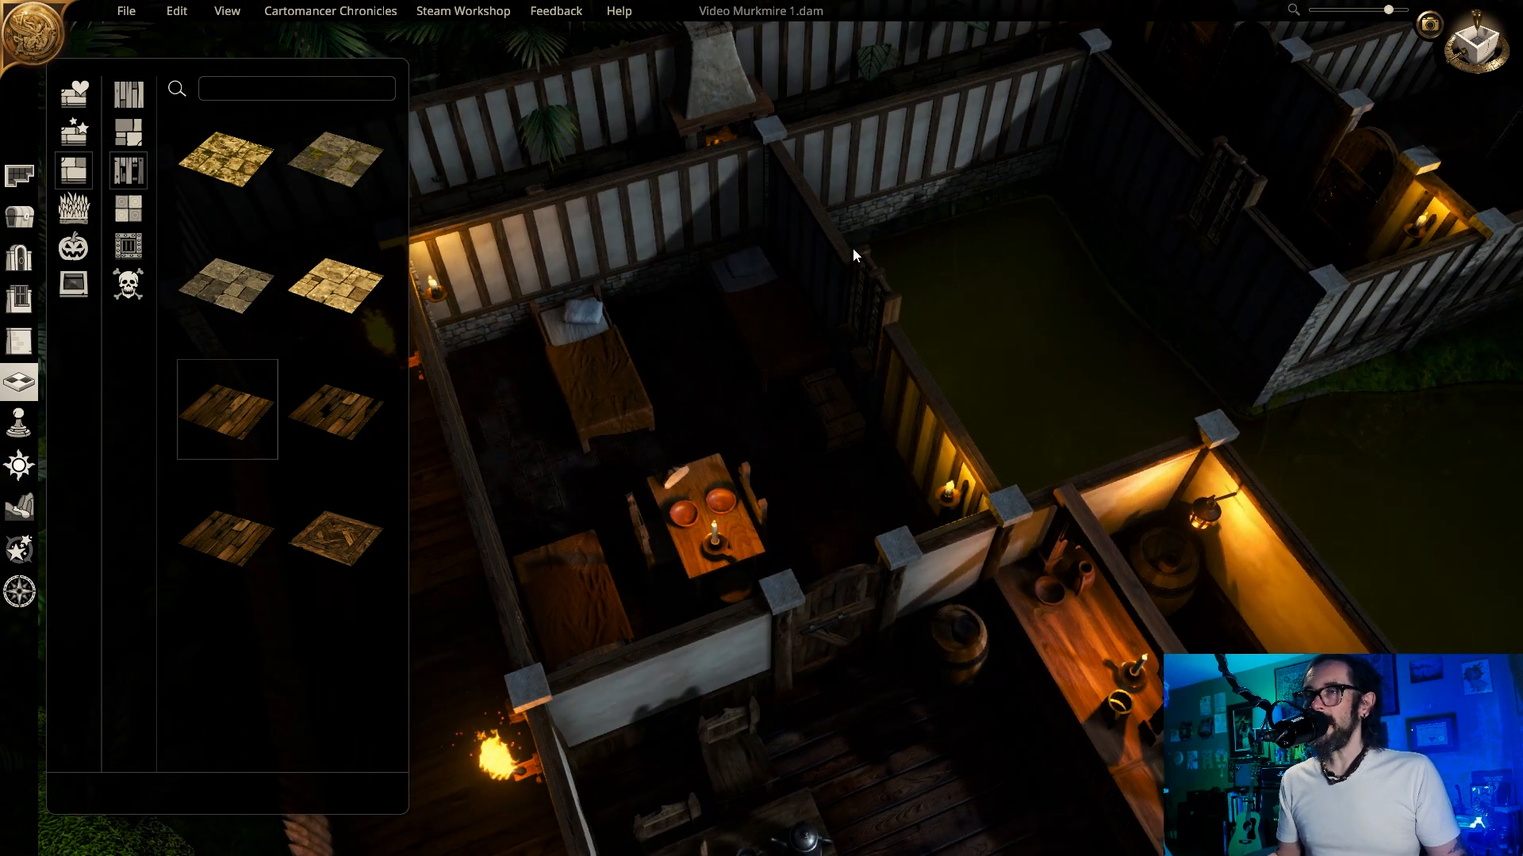
- Replace the inn bedroom beside the dining hall with a Tavern Kitchen room covering the same area
key(q)
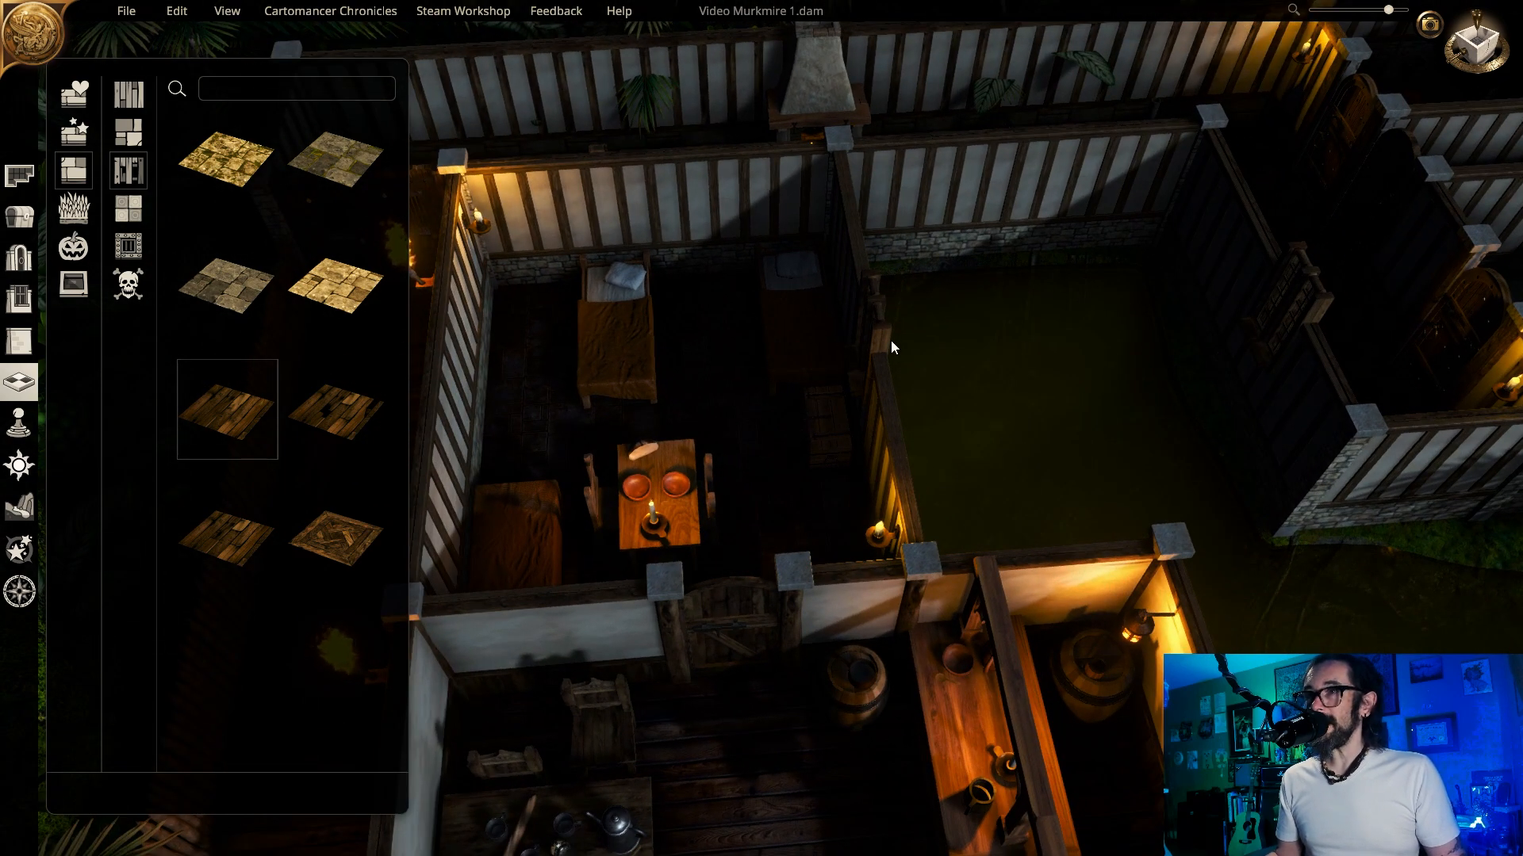
key(a)
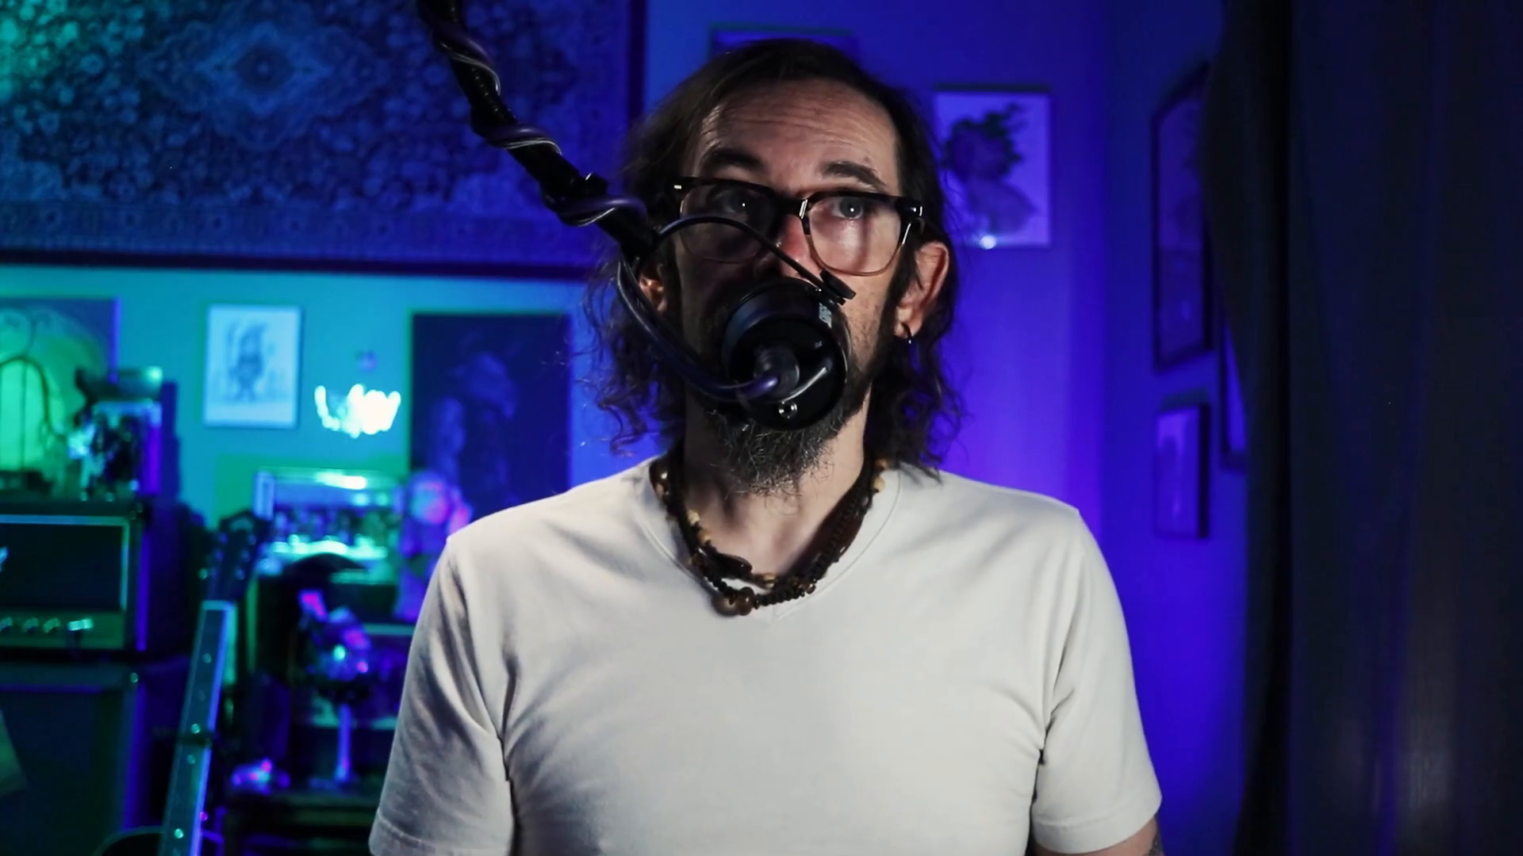
click(165, 106)
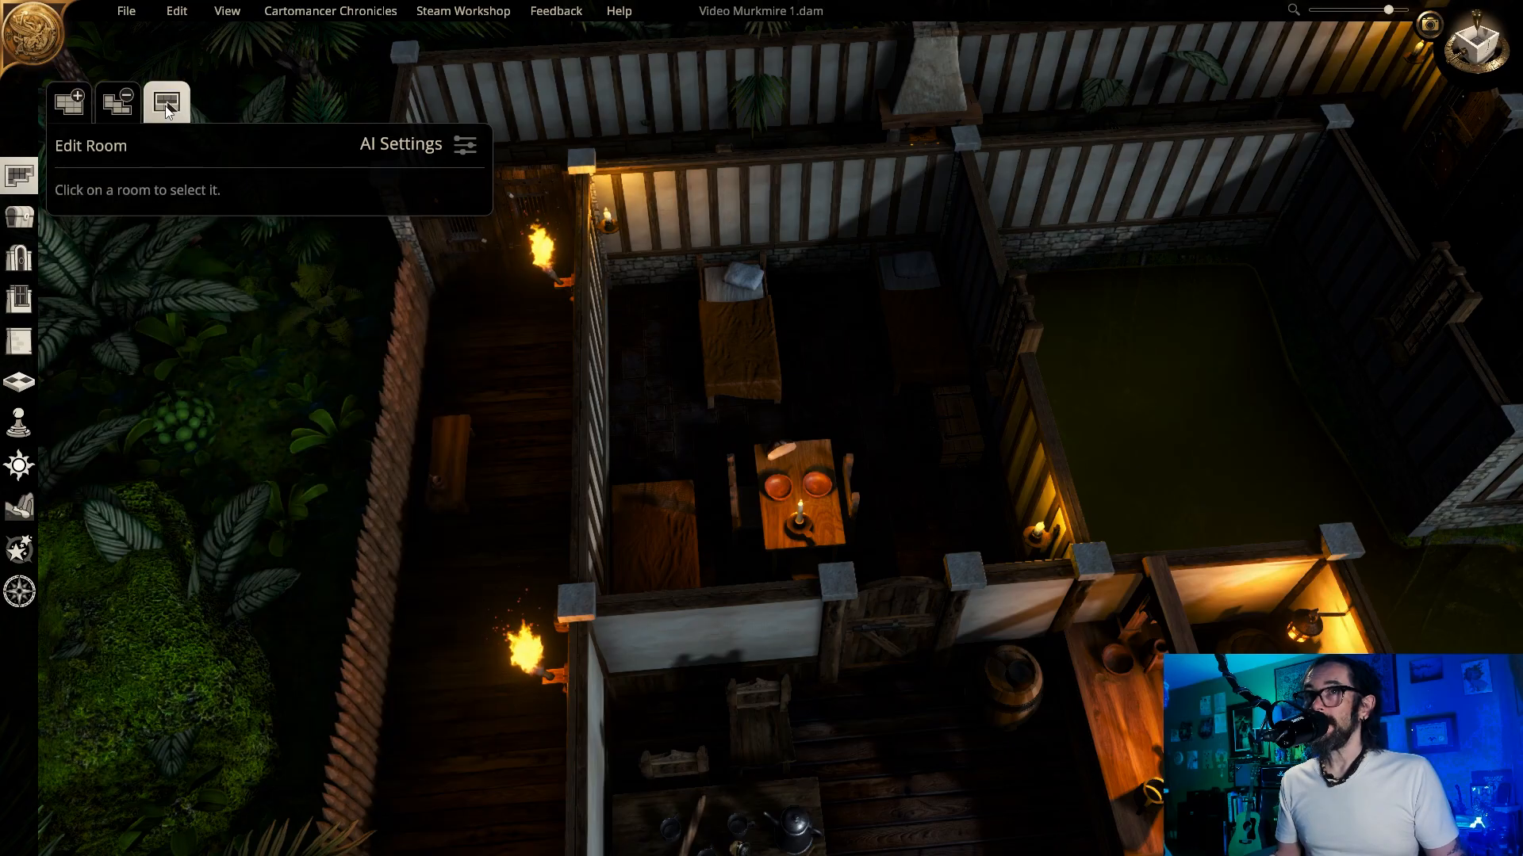
click(64, 107)
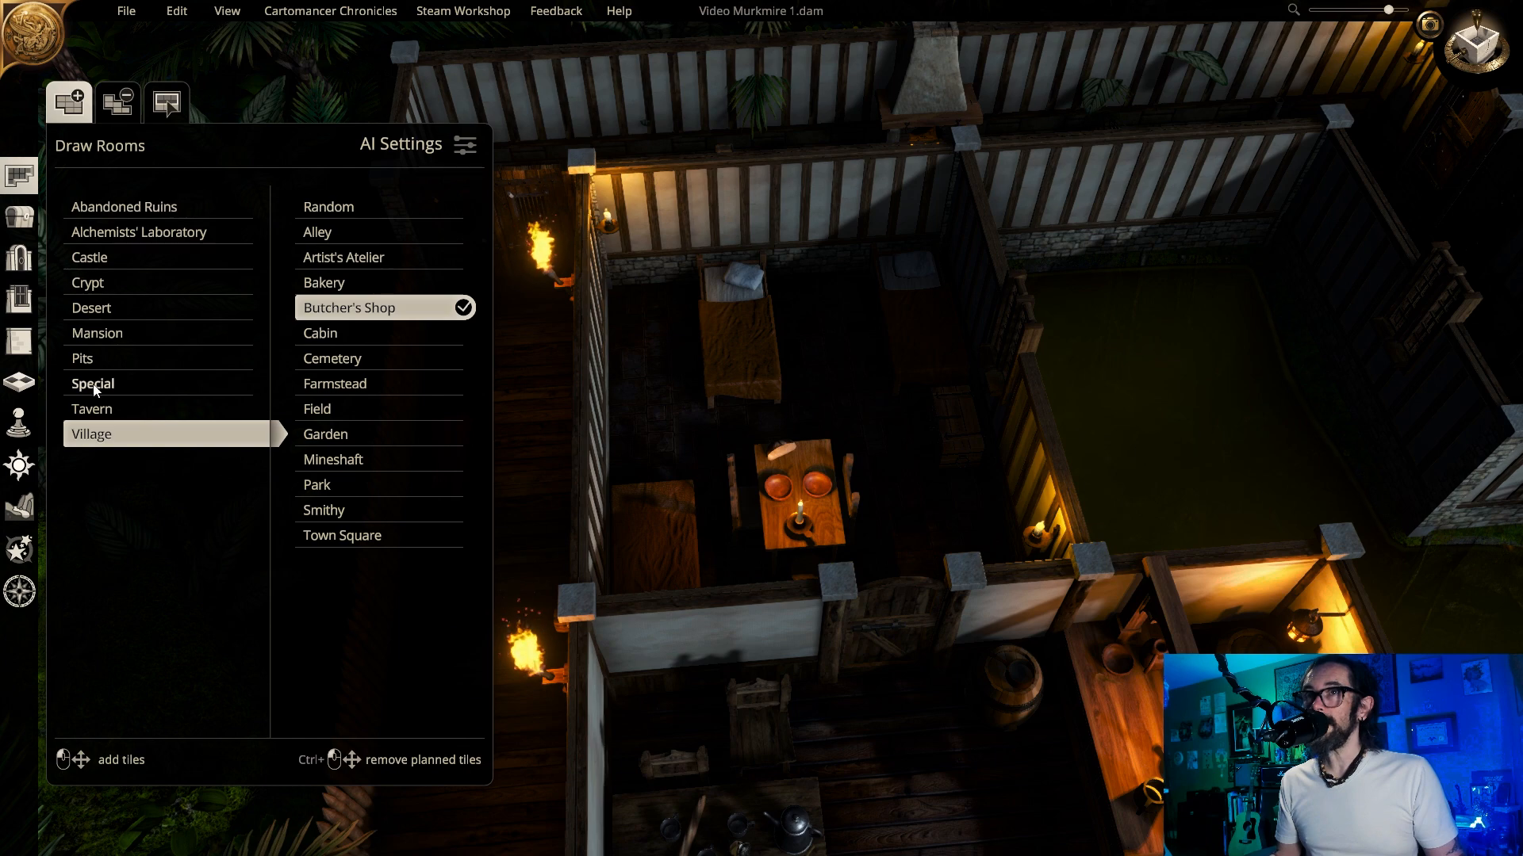
click(109, 412)
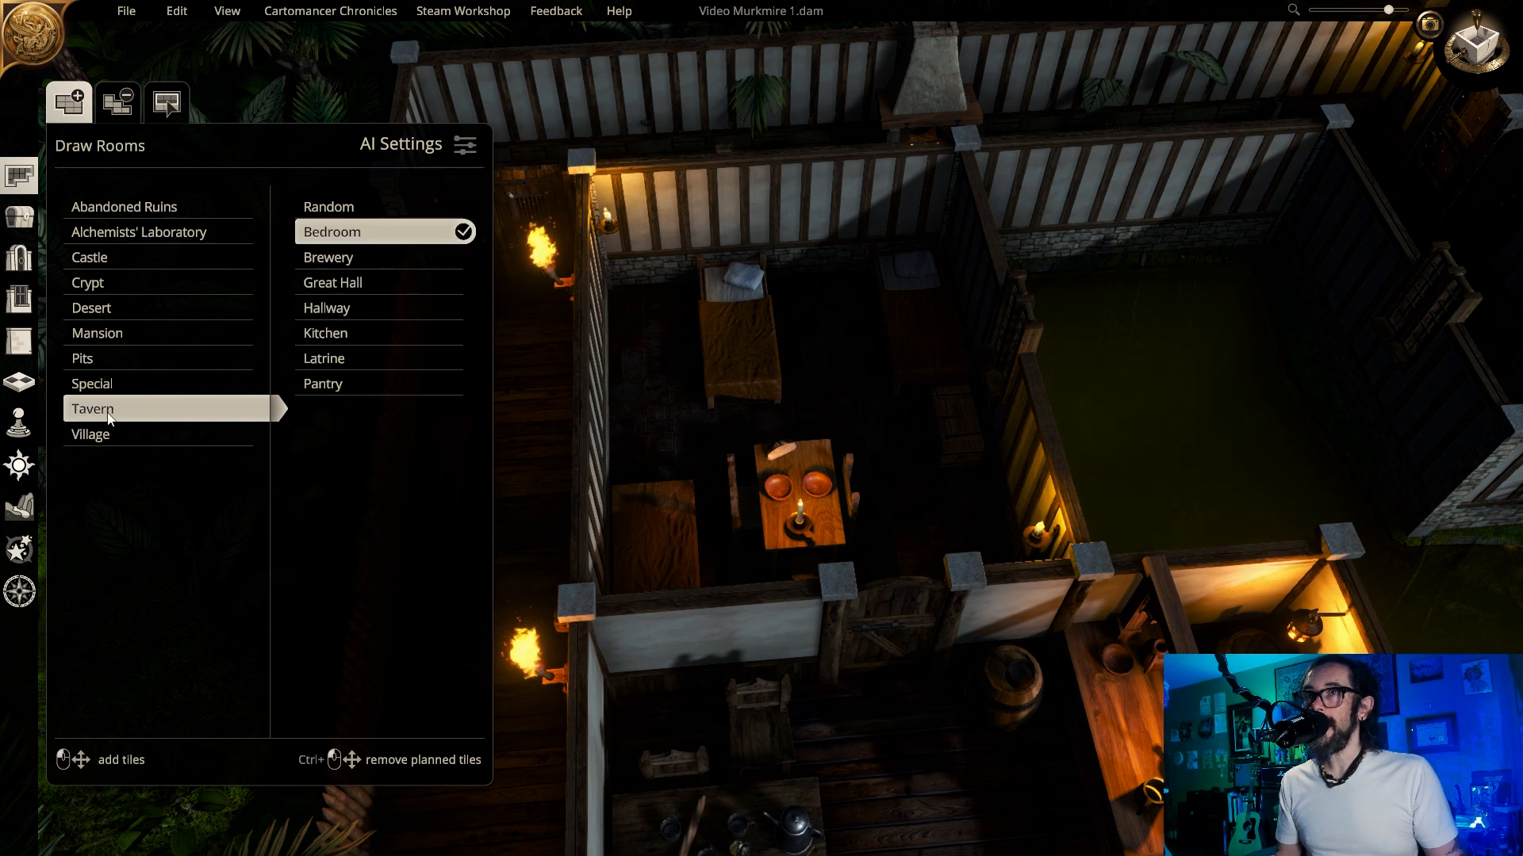
click(353, 334)
drag(920, 301, 644, 618)
click(802, 444)
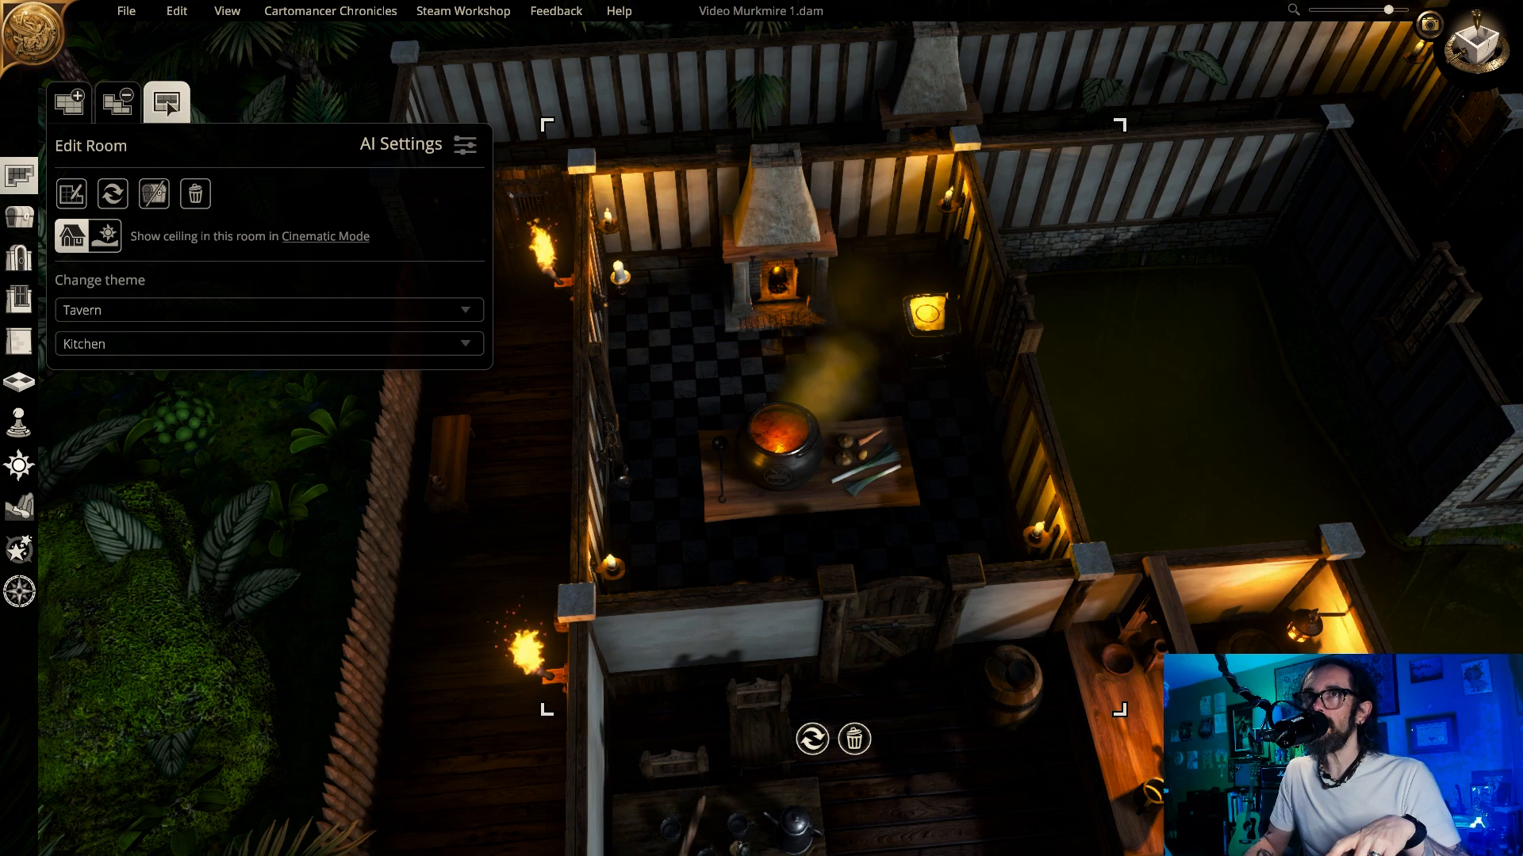
- Shrink the kitchen's cauldron table slightly and place it lengthwise beside the fireplace, along the wall facing the boardwalk
click(59, 220)
click(886, 488)
drag(887, 488, 874, 414)
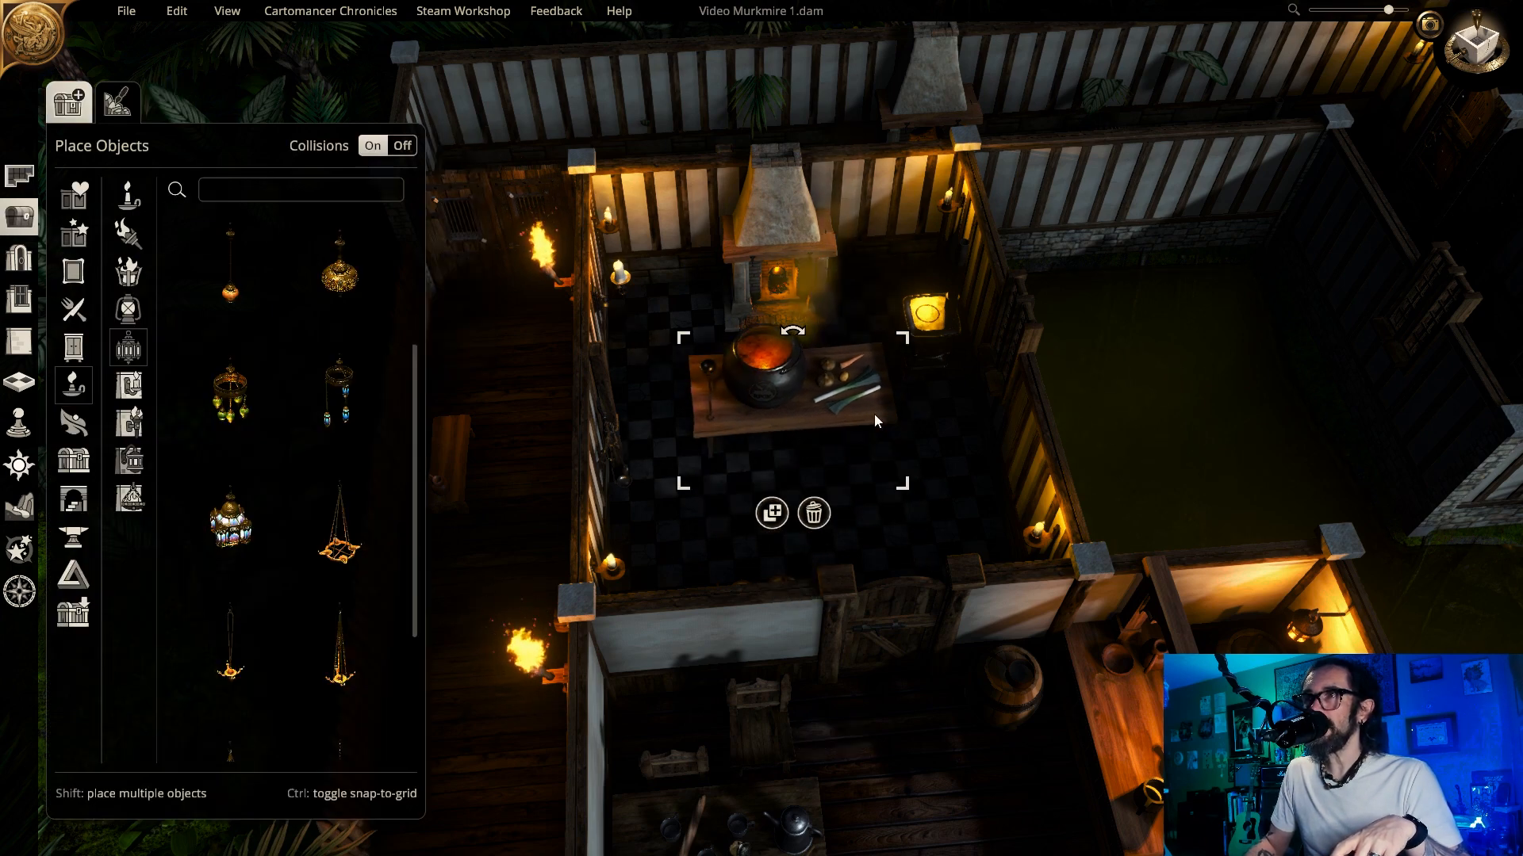
drag(905, 494, 889, 485)
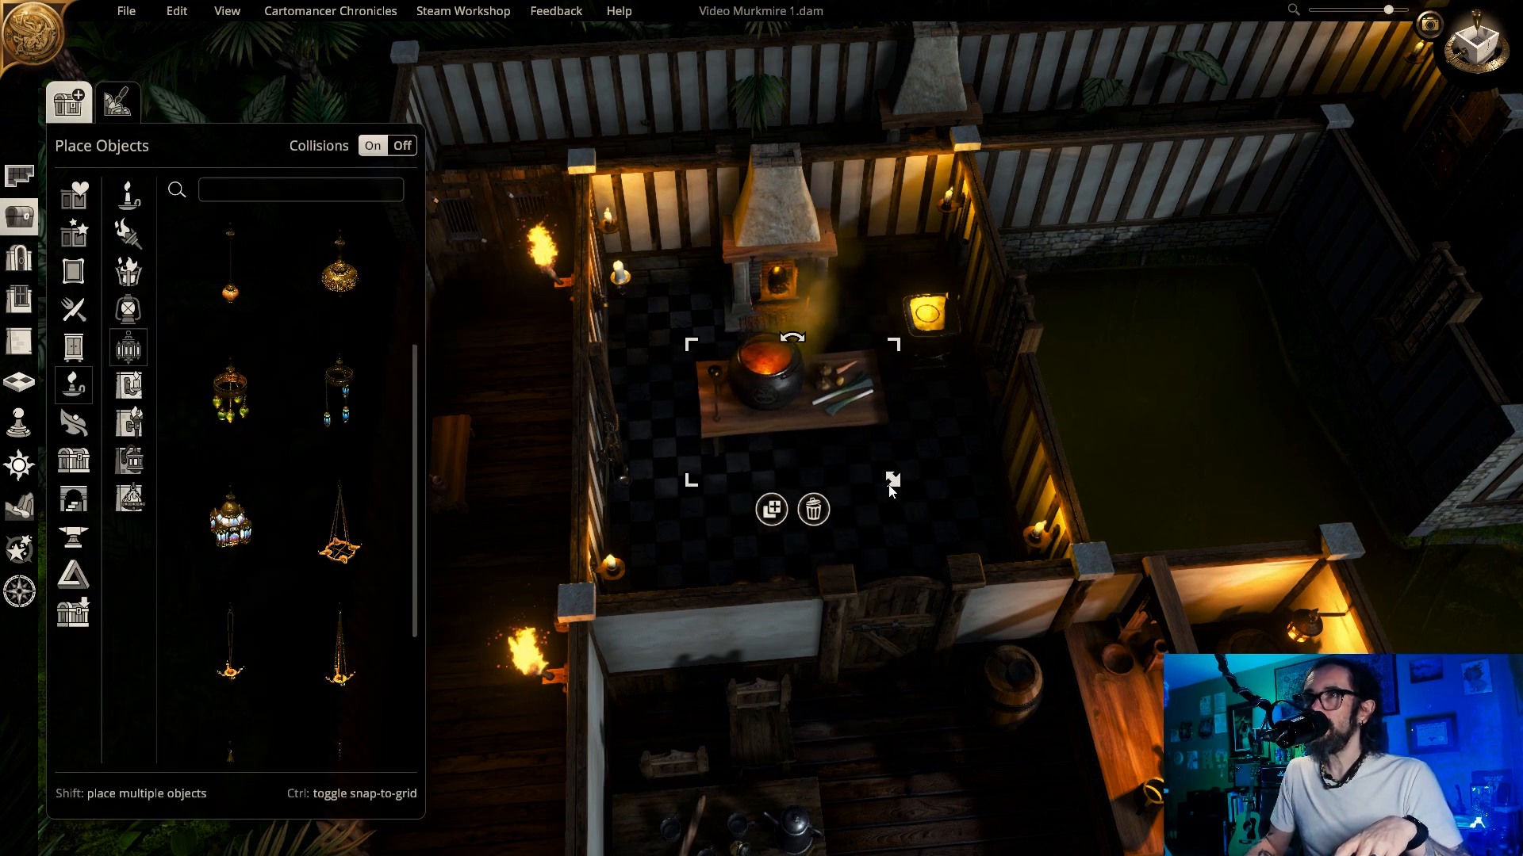
drag(858, 428, 680, 436)
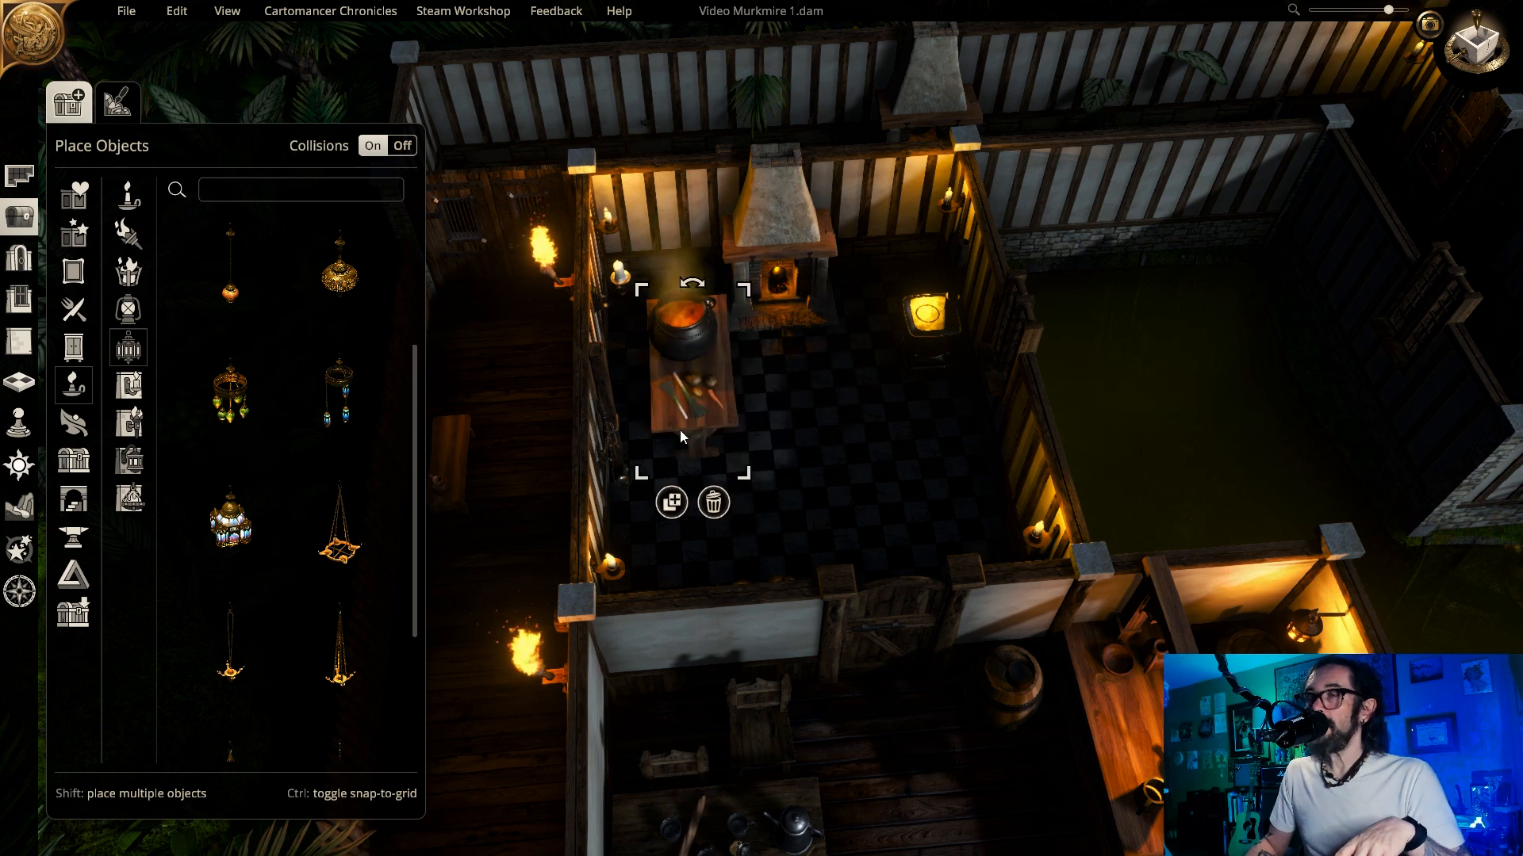
click(877, 404)
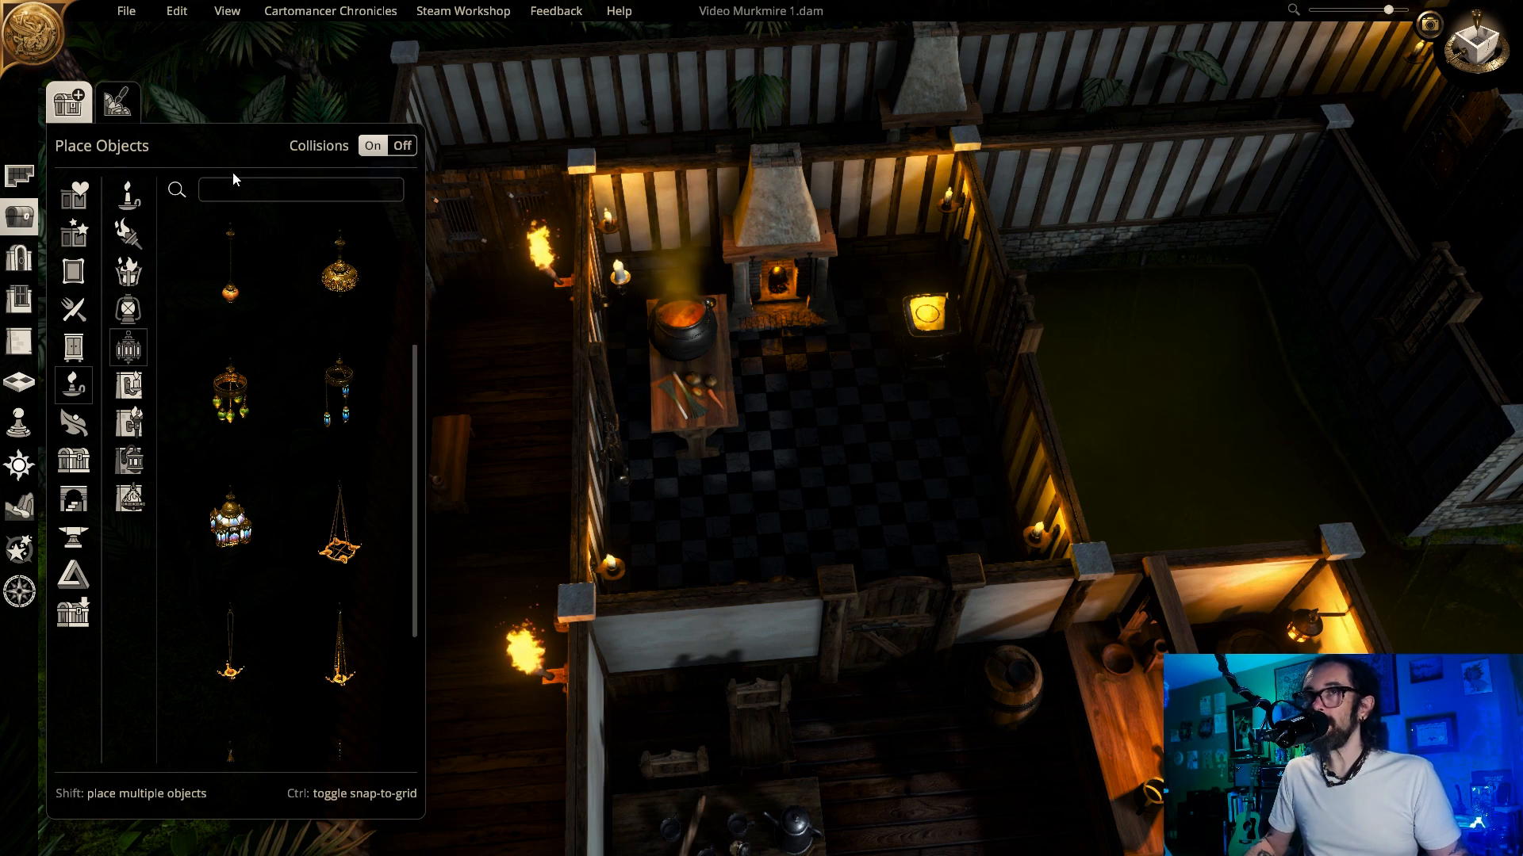
- Replace the kitchen's checkered floor with the Ancient Floor stone tiles
click(17, 385)
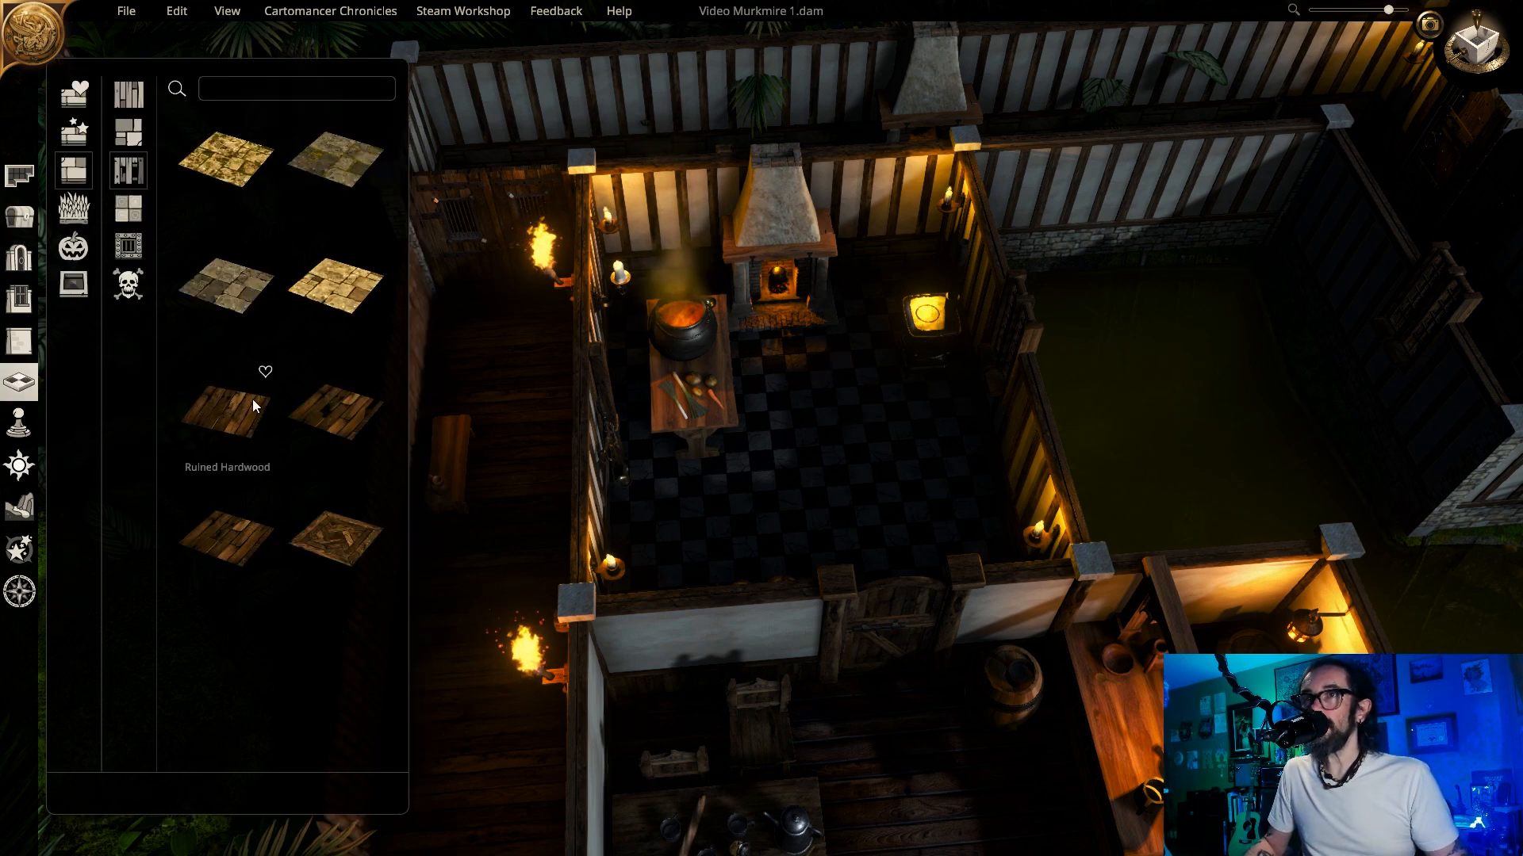
click(336, 169)
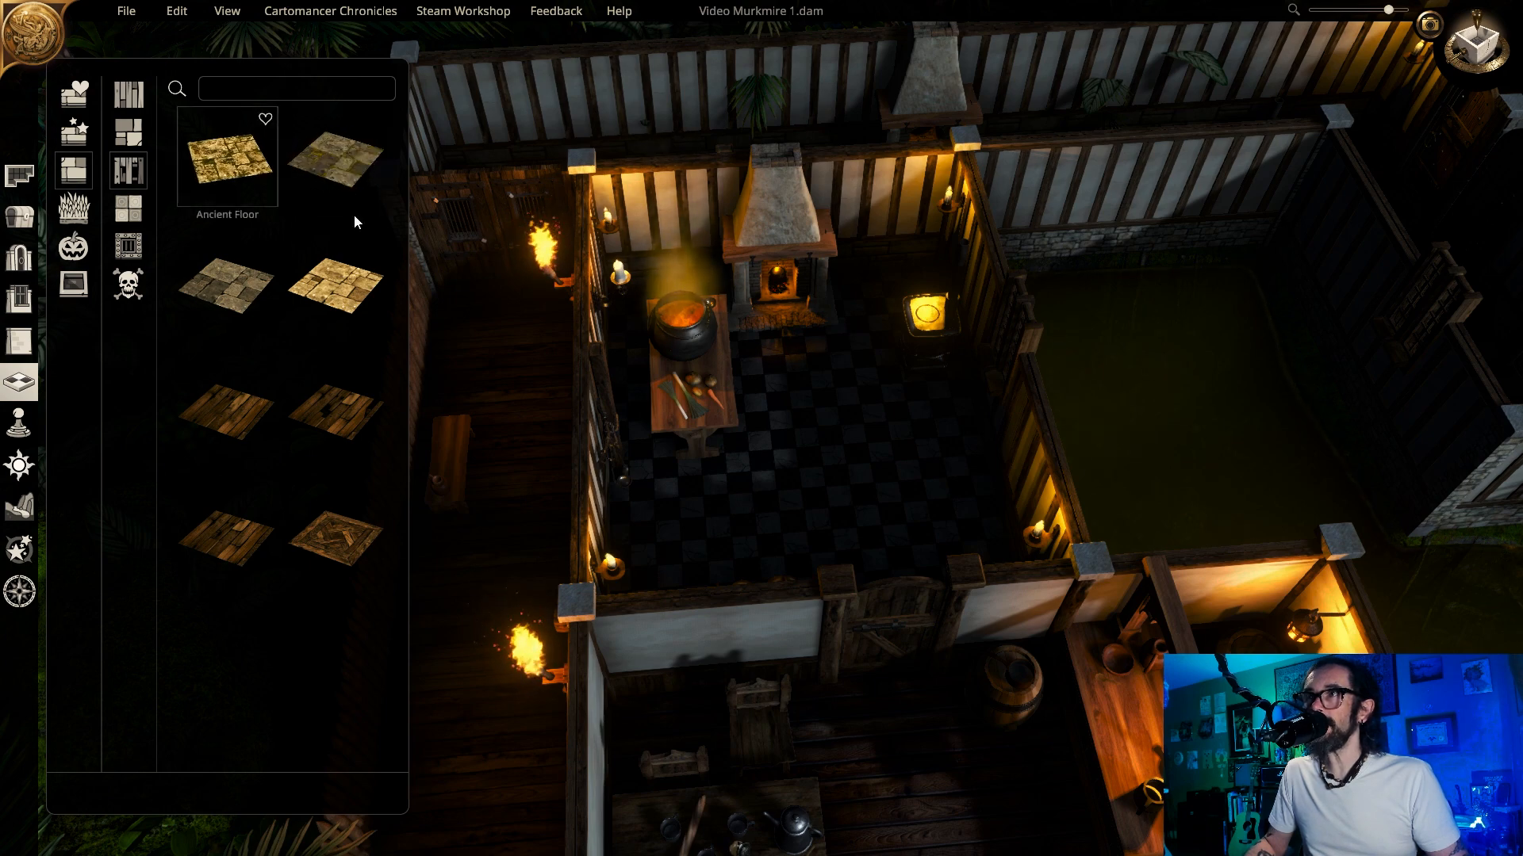
click(875, 356)
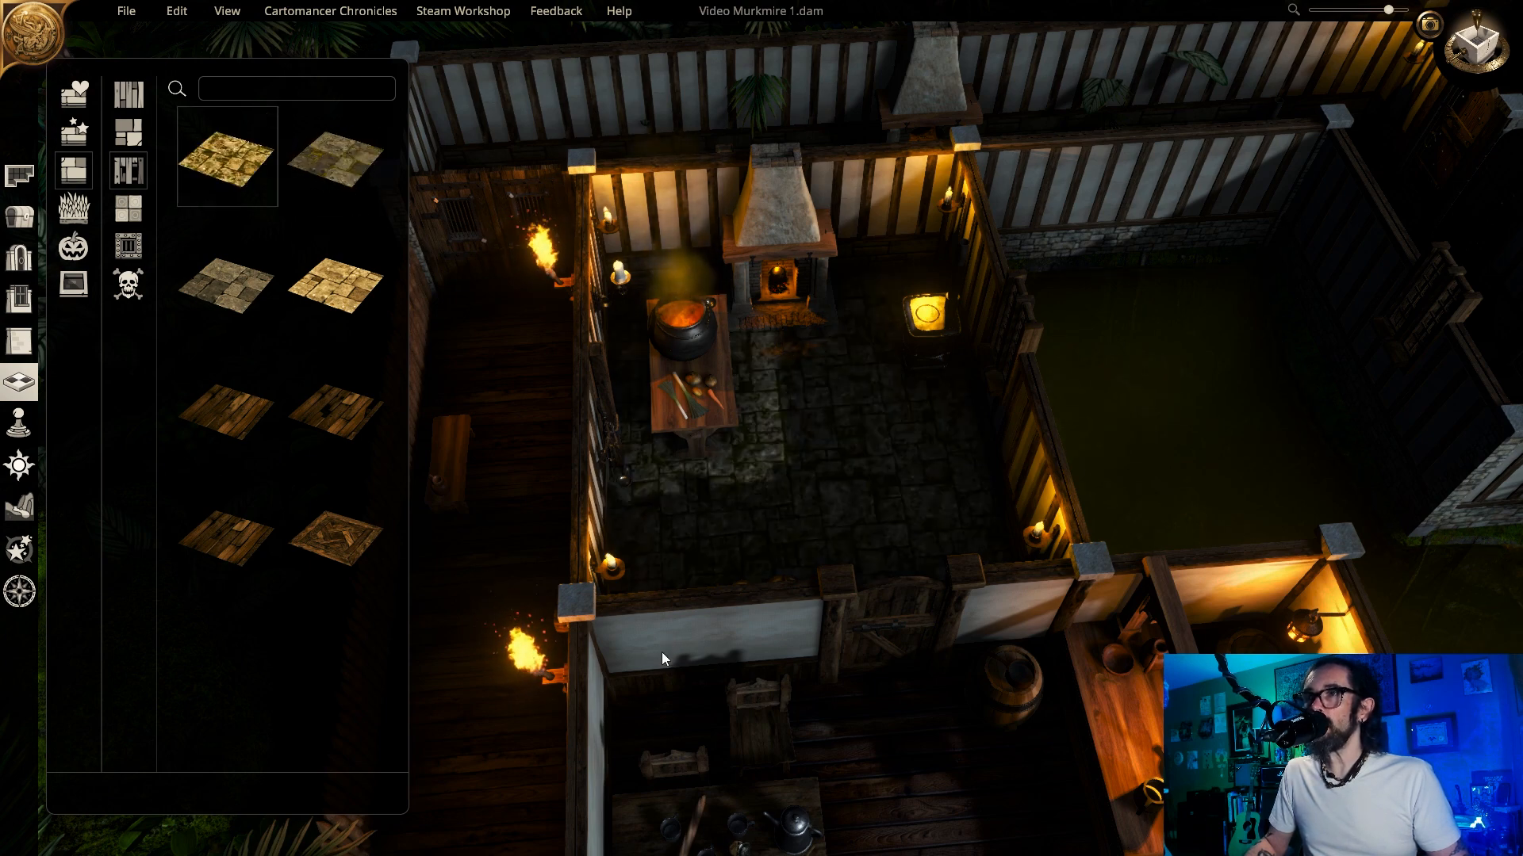
- Turn the cauldron table crosswise and center it in front of the kitchen fireplace
right_drag(662, 652, 682, 550)
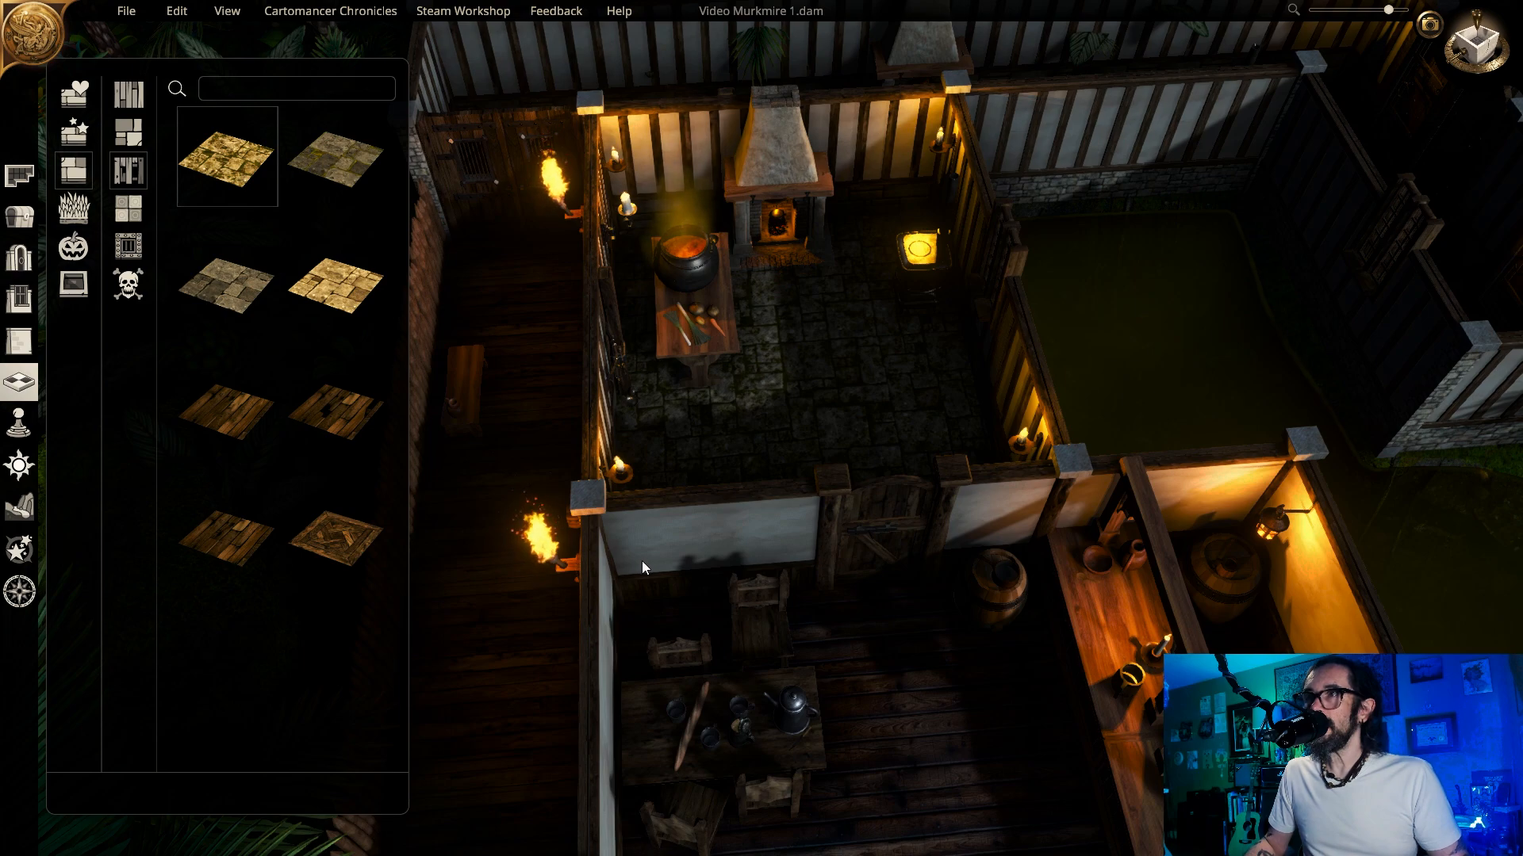
key(q)
key(q)
key(q)
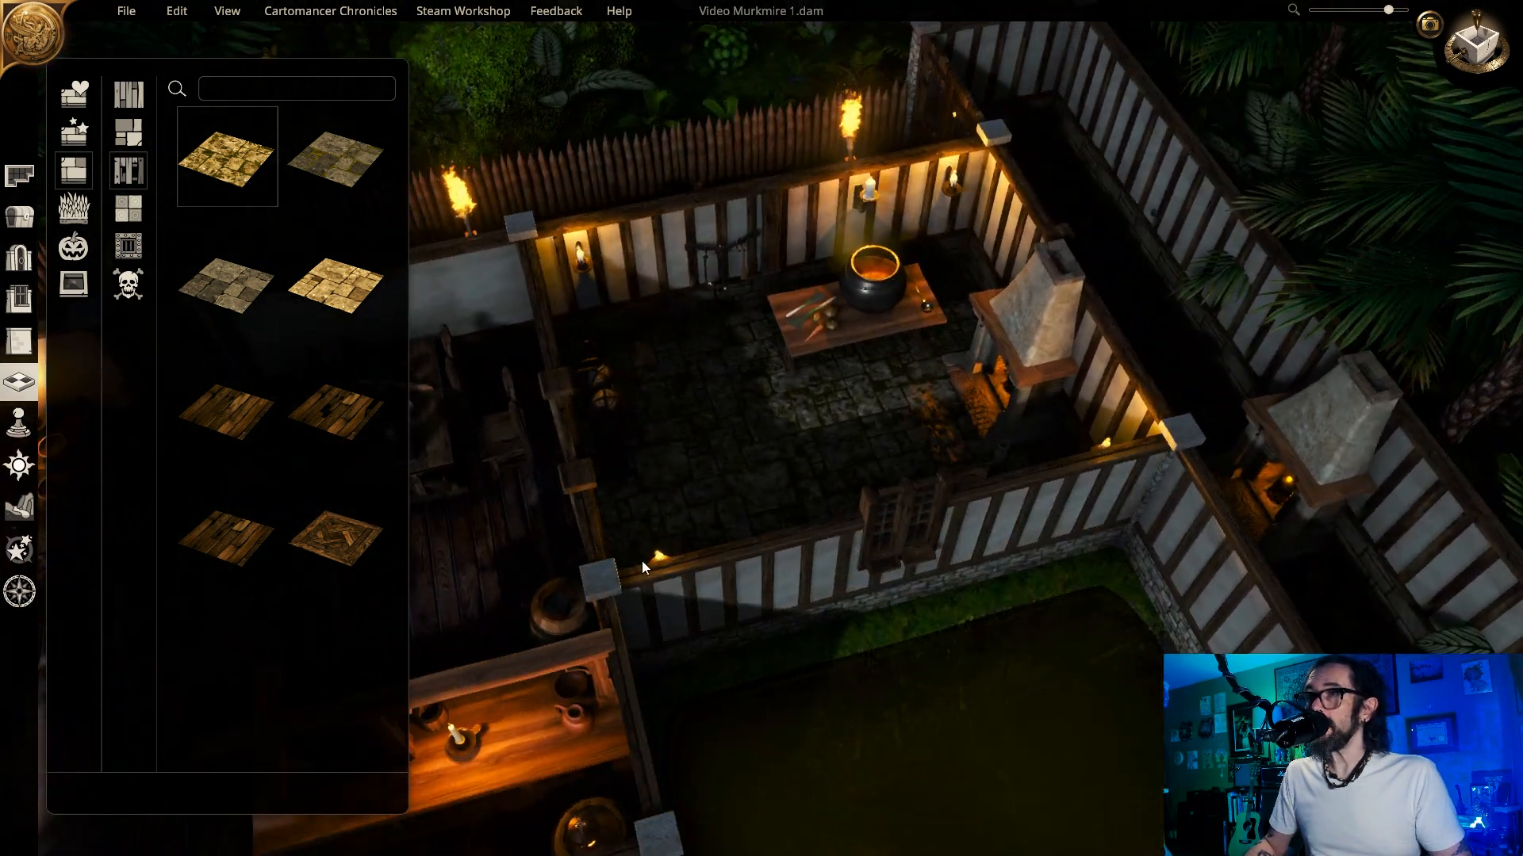
key(e)
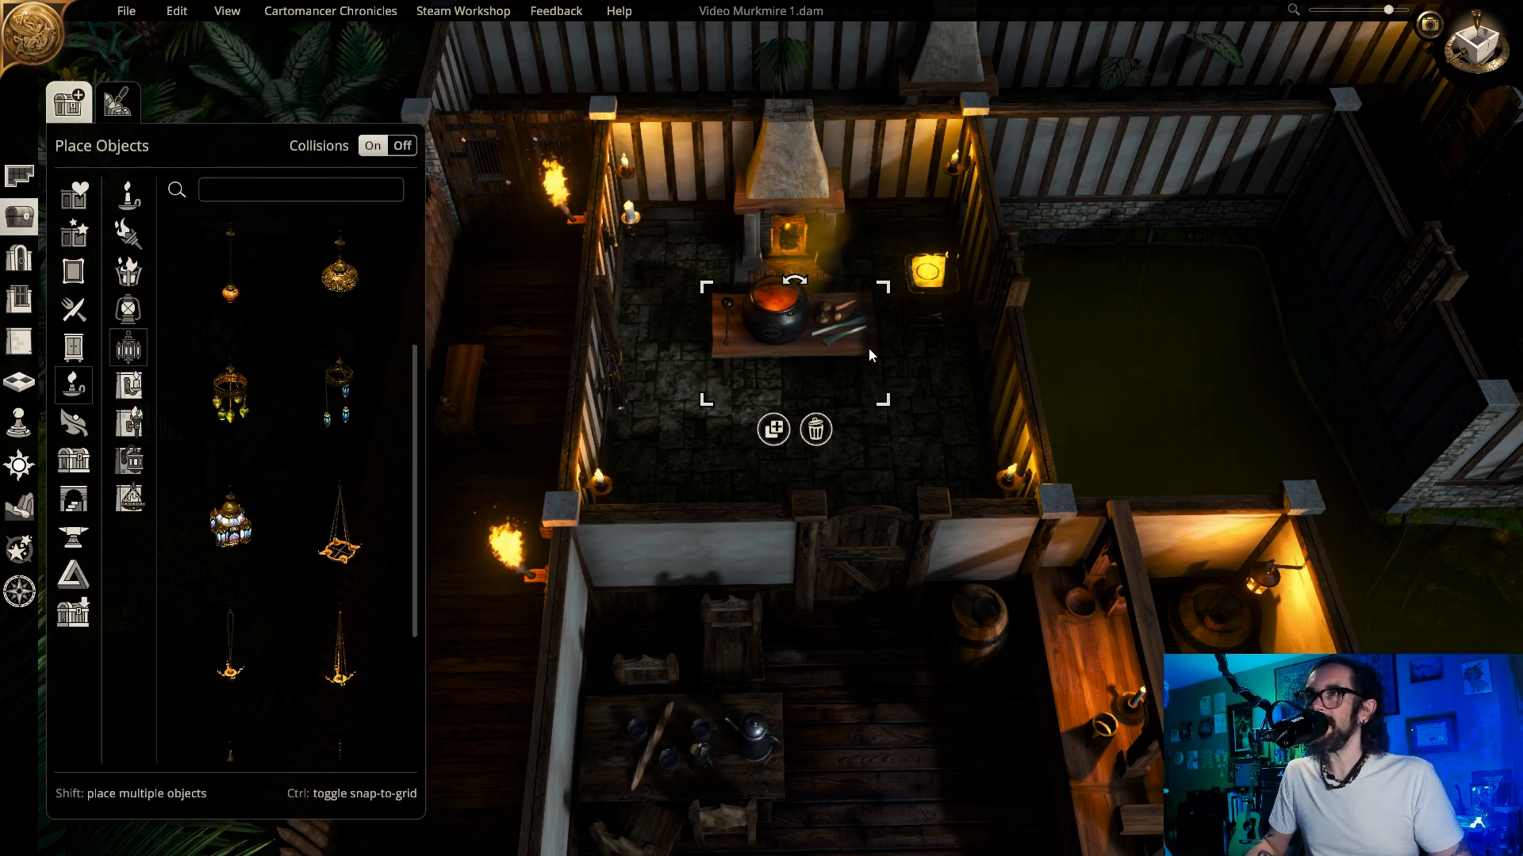
drag(869, 355, 869, 365)
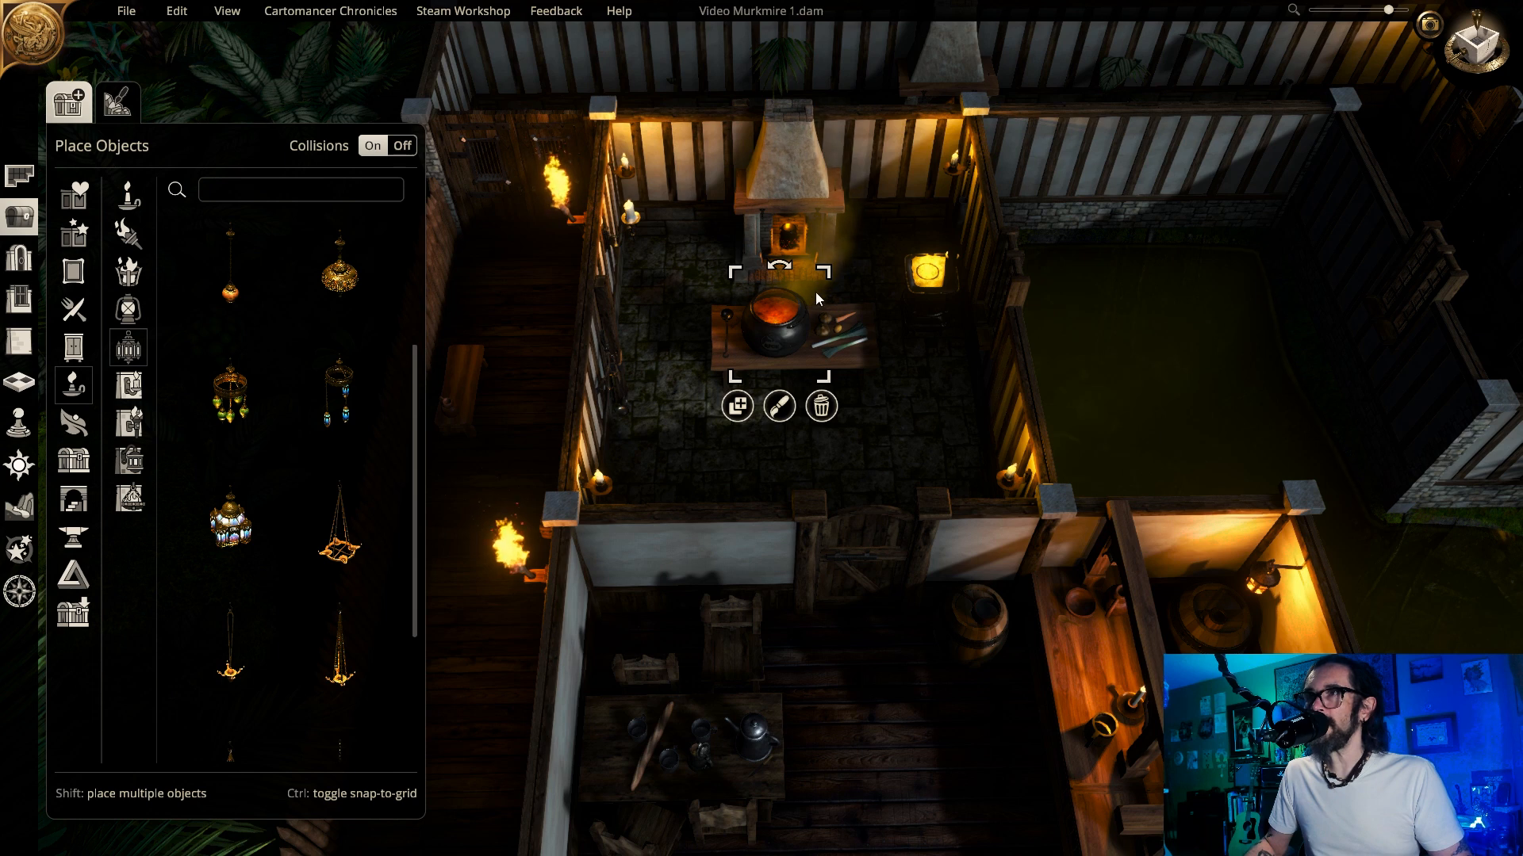
- Shrink the cauldron on the table slightly and recolor the fireplace's trim to a dark tone
drag(824, 278, 816, 287)
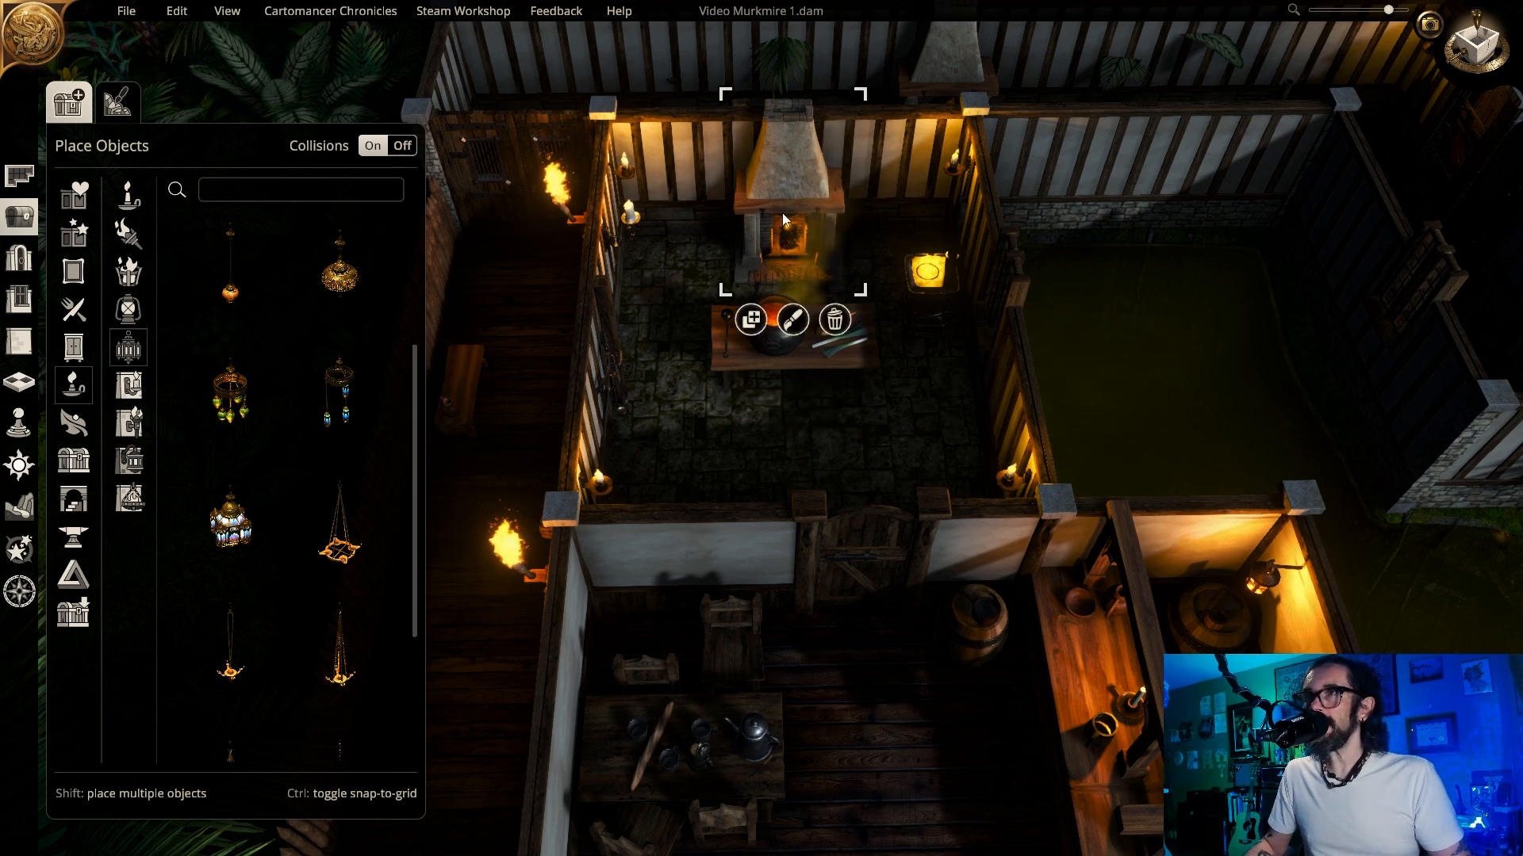
click(793, 320)
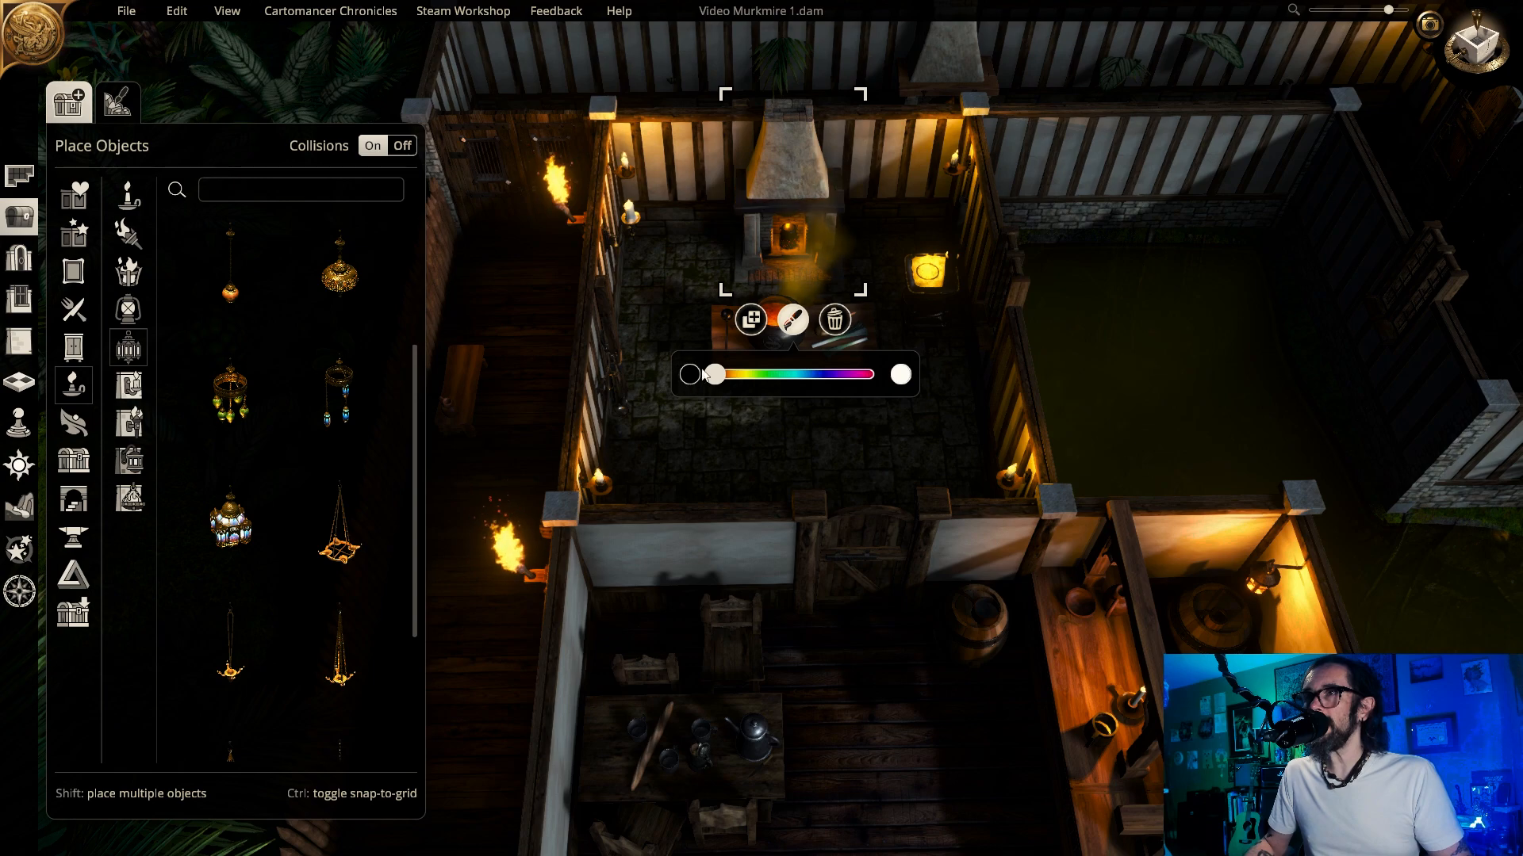
click(850, 449)
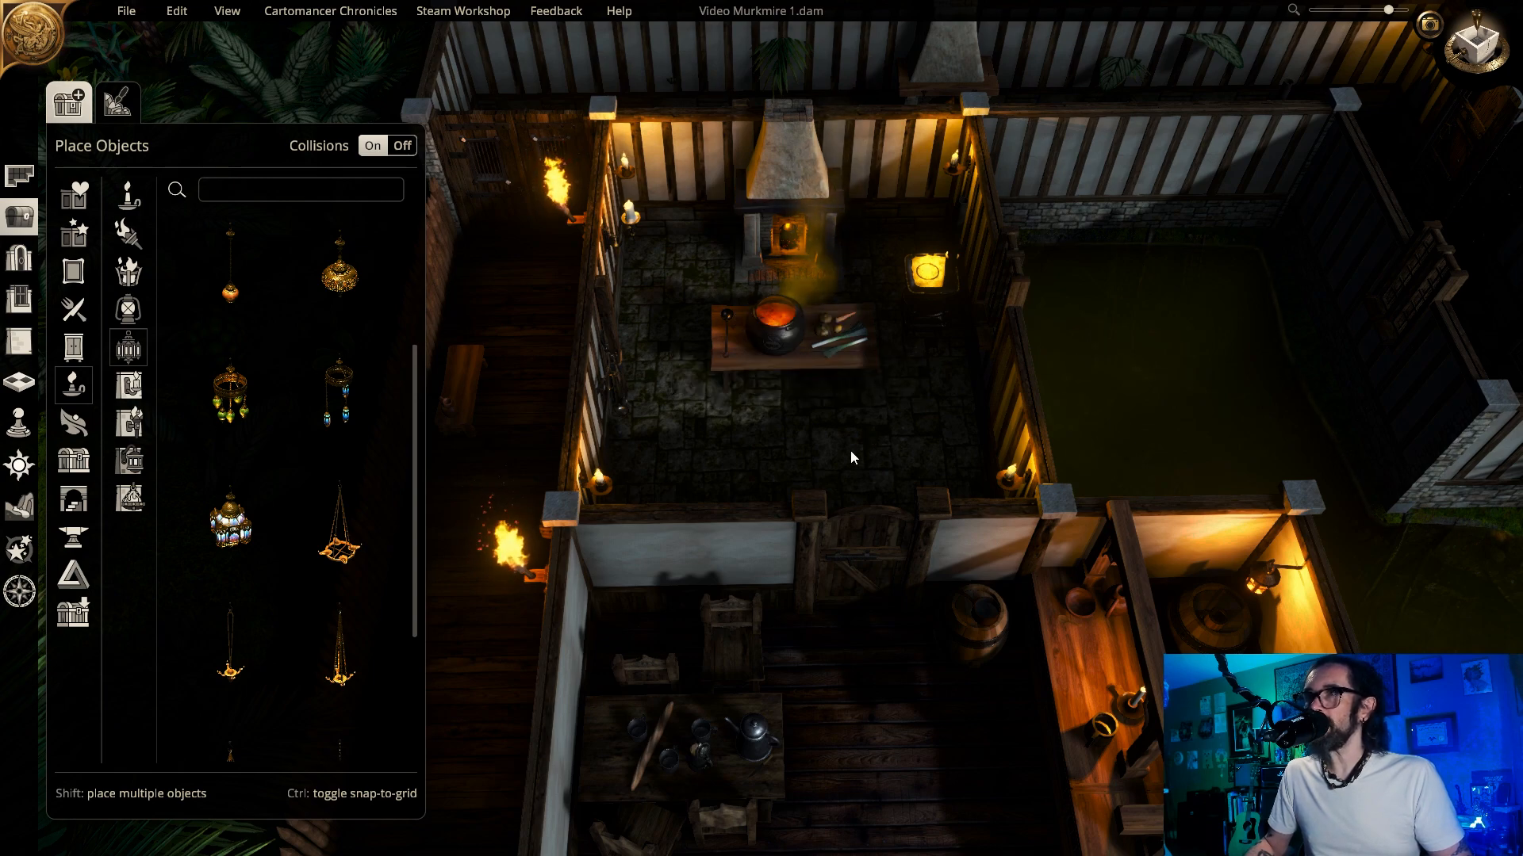
- Move the small container on the kitchen floor next to its neighbor, against the wall beside the kitchen door
key(q)
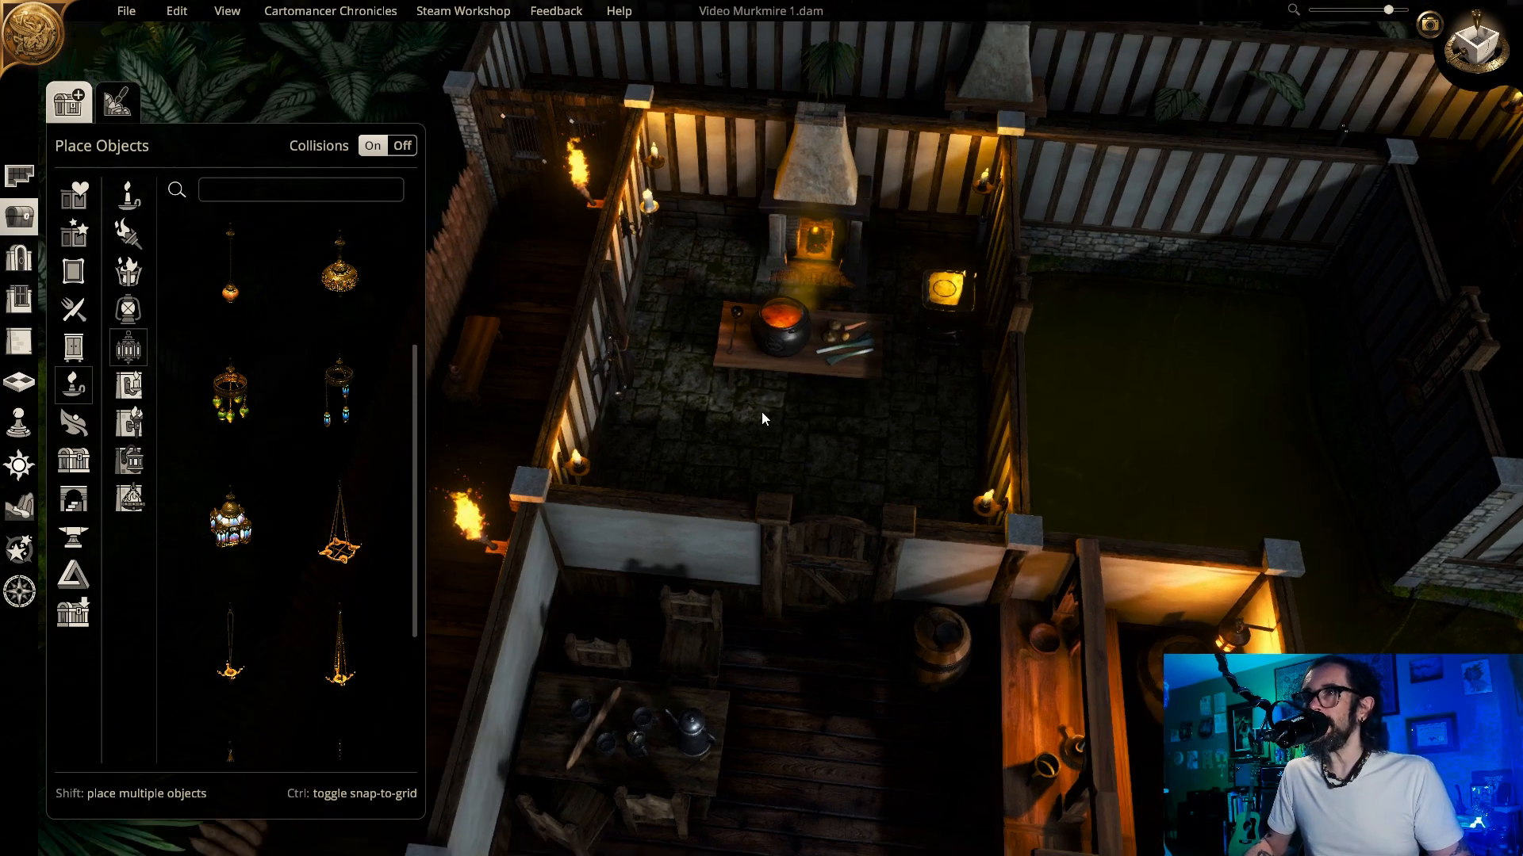
key(q)
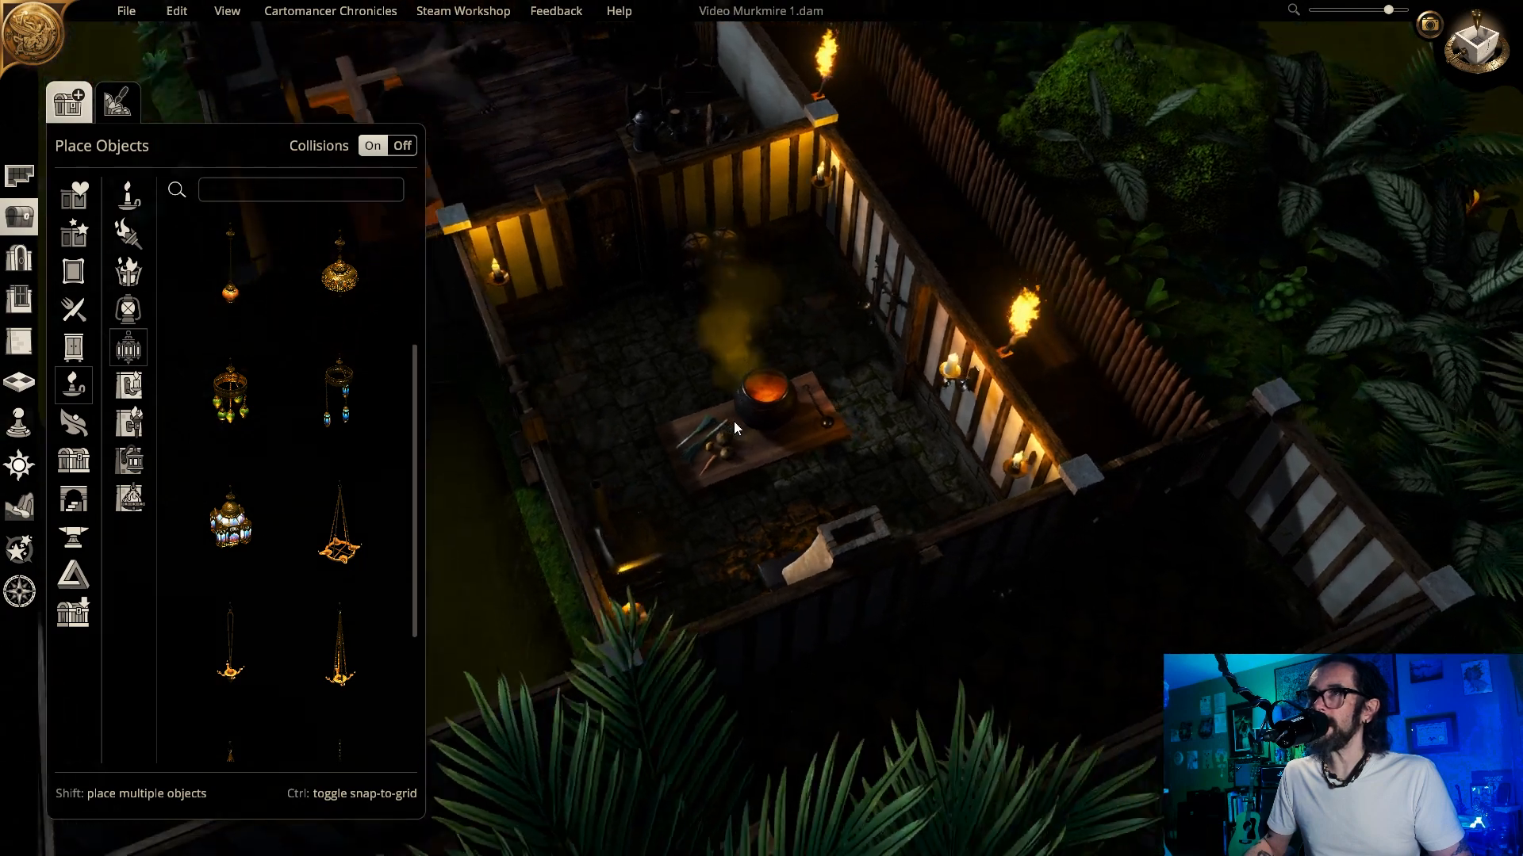
key(w)
click(828, 441)
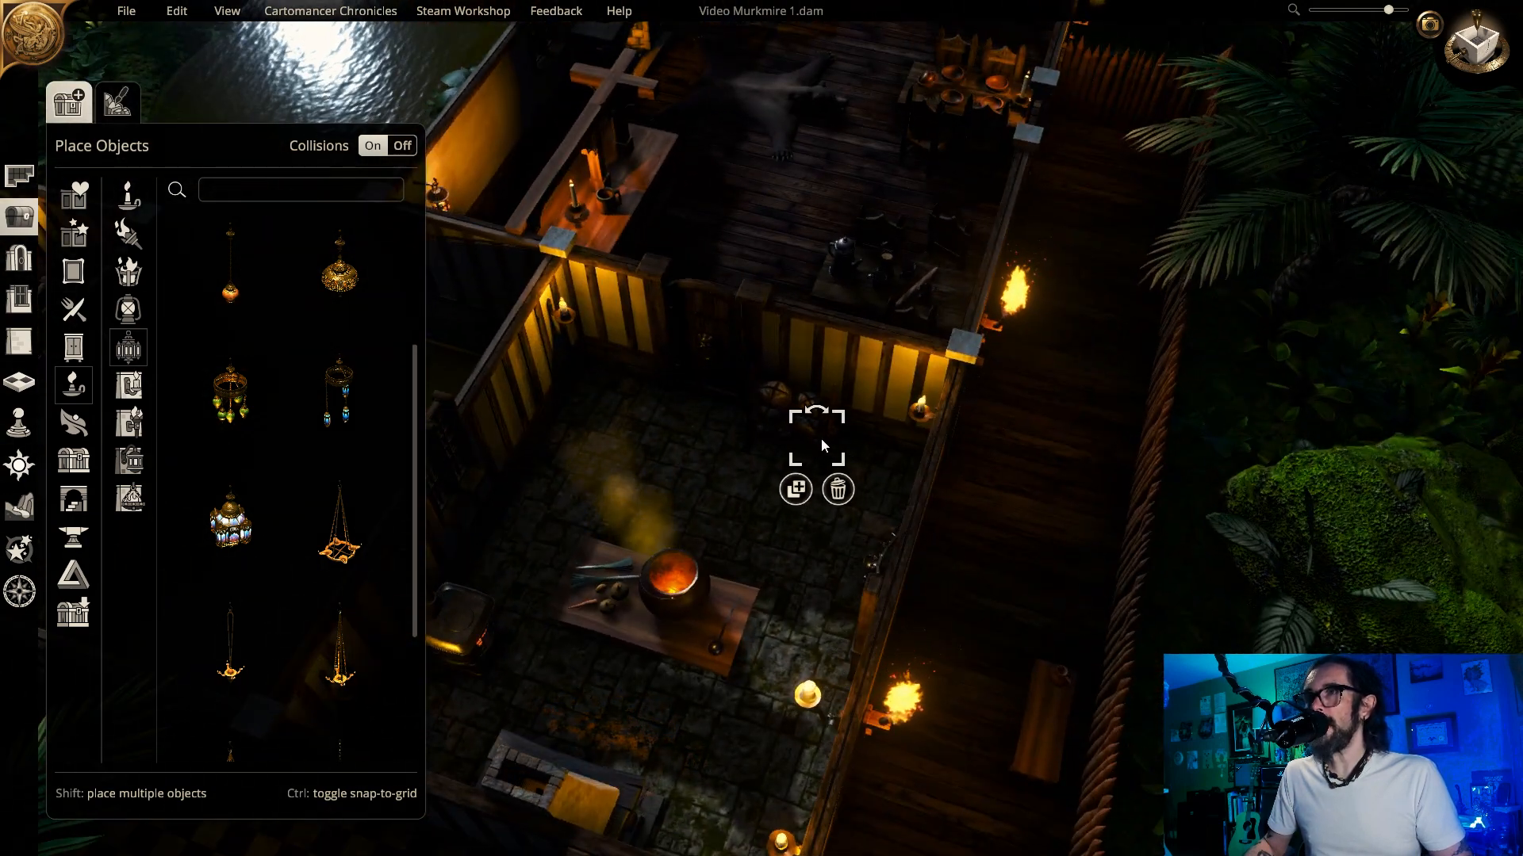
click(863, 457)
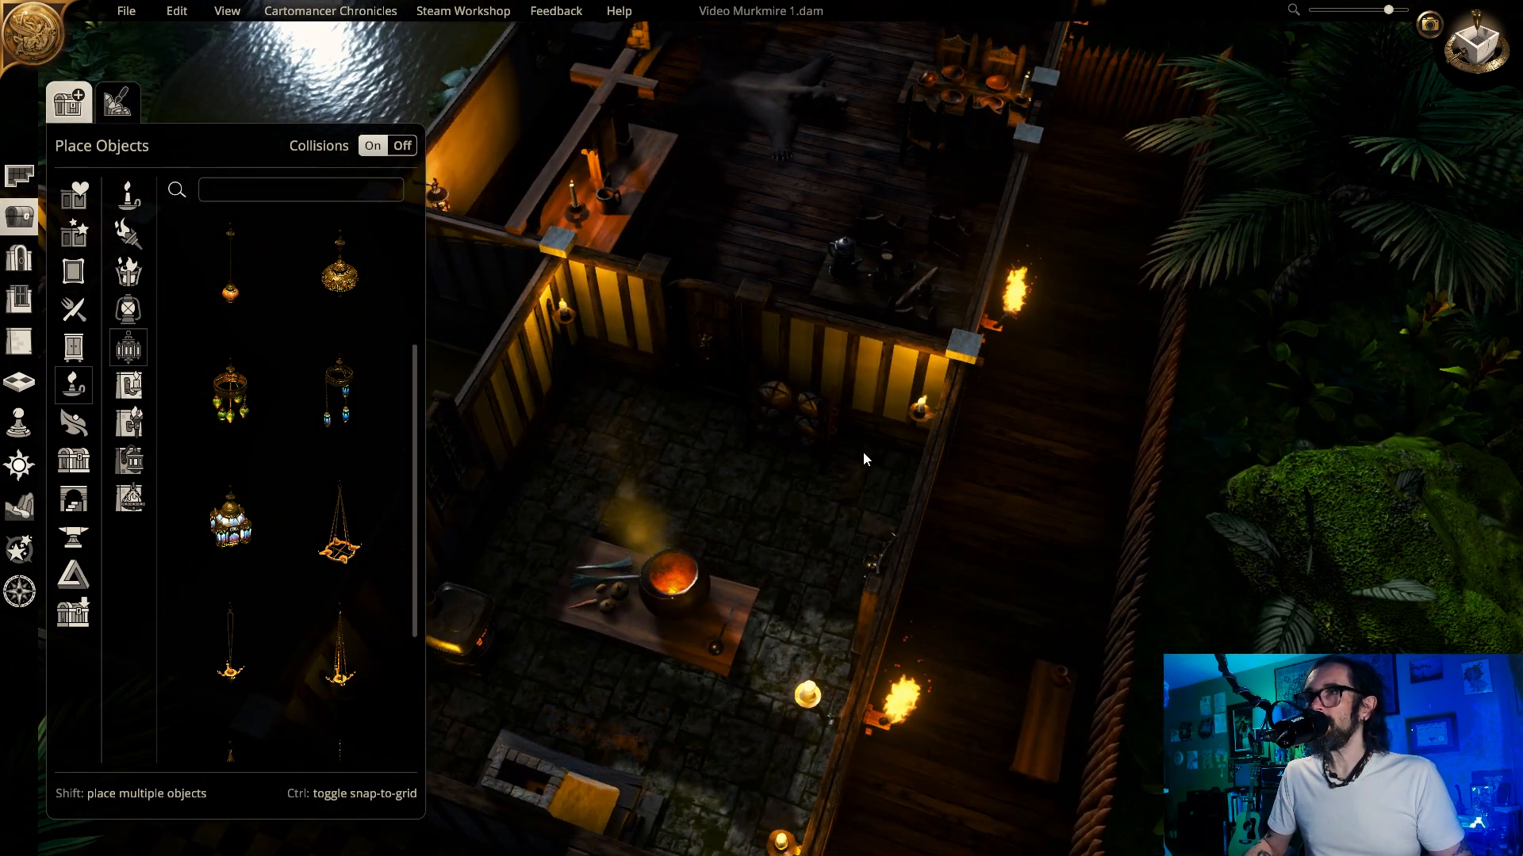
click(833, 417)
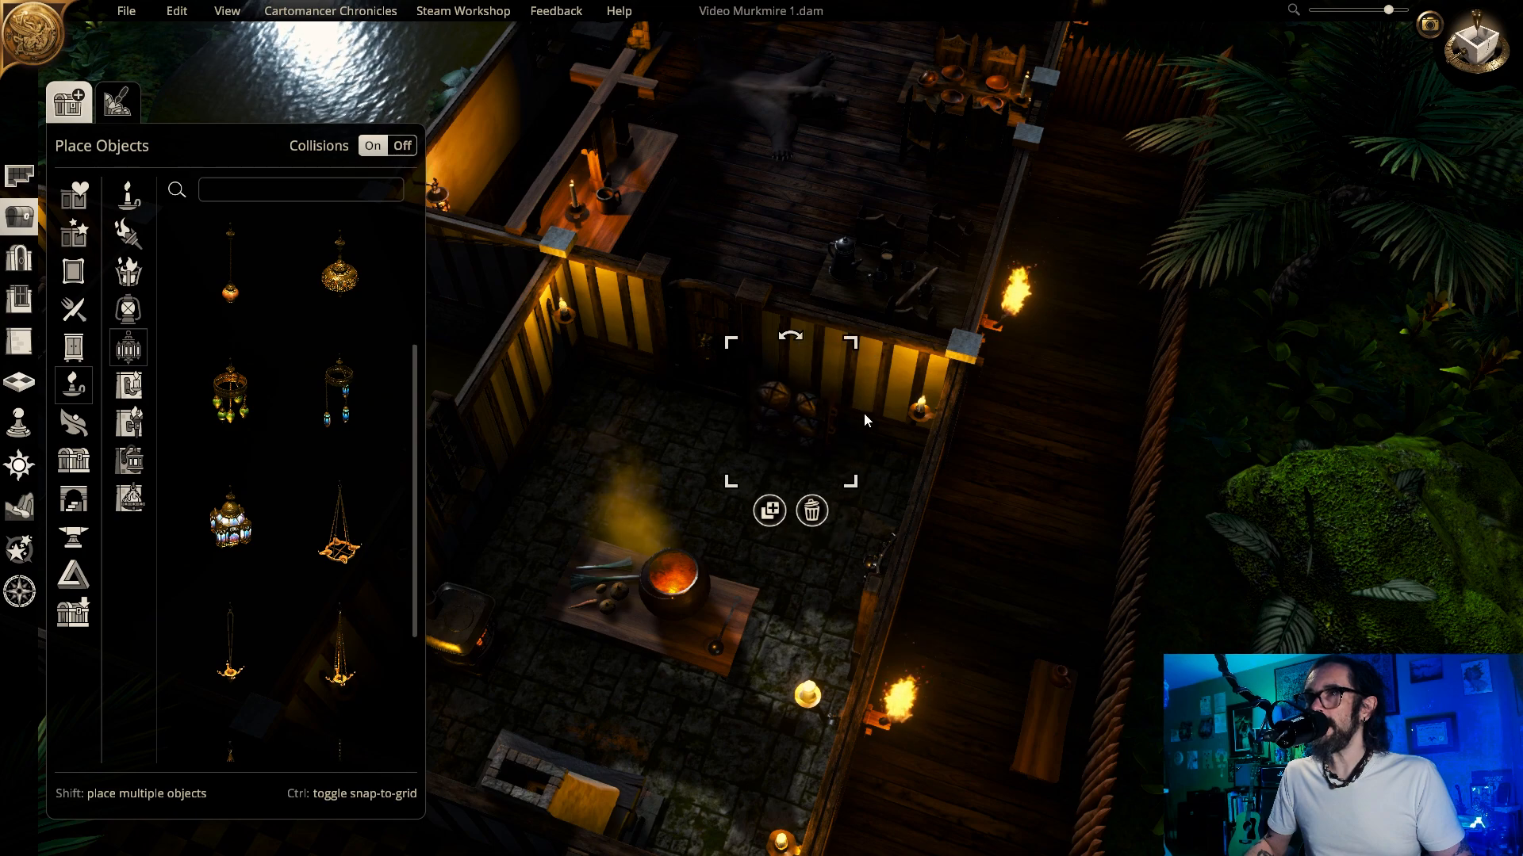
- Examine the furnished kitchen from several sides, including the cauldron table, fireplace and candle-lit walls
key(q)
key(q)
key(a)
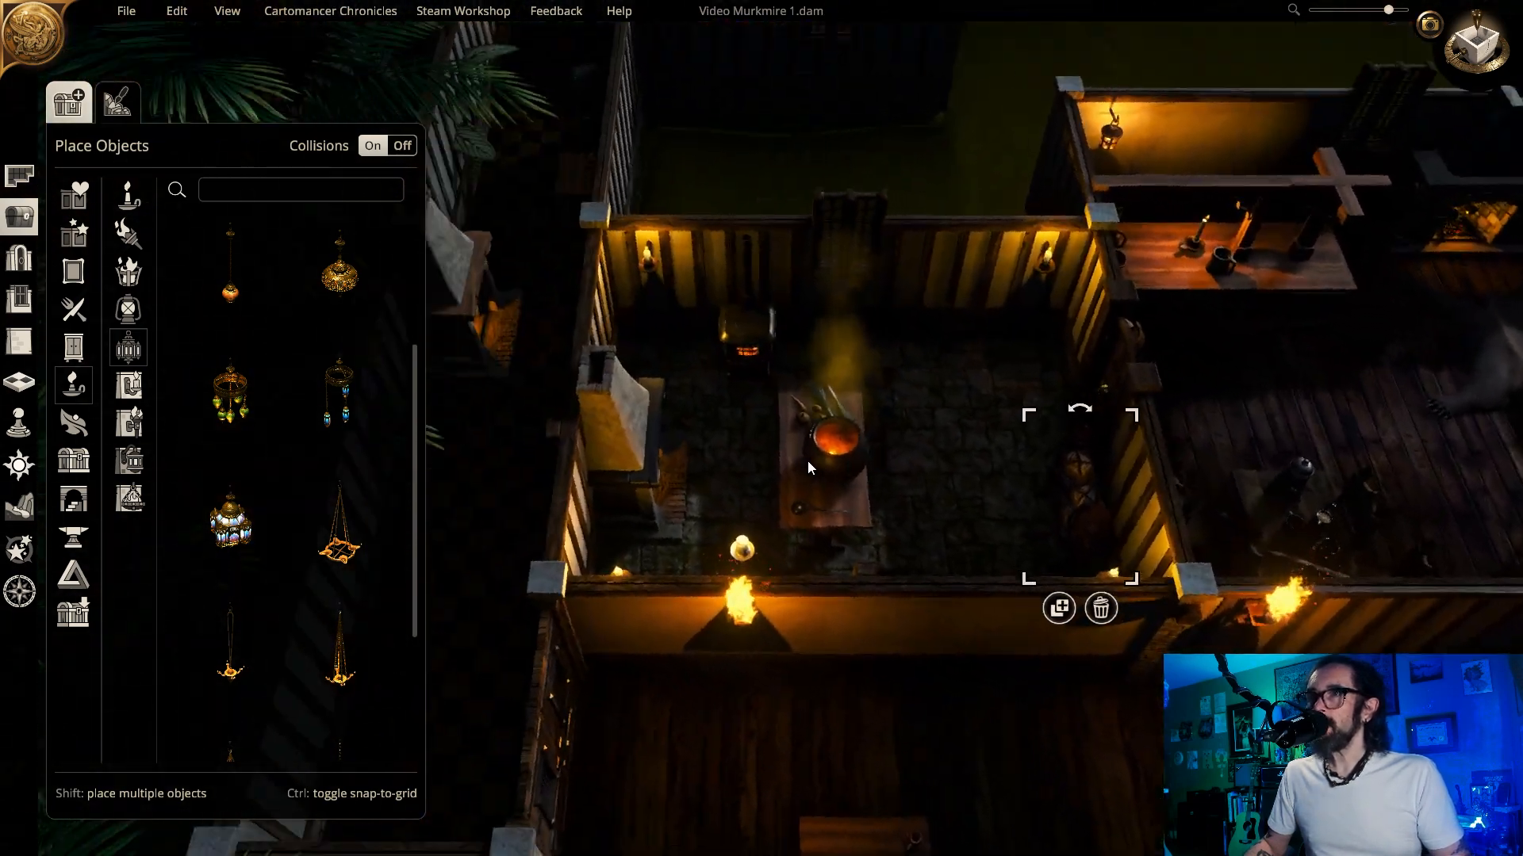
key(s)
key(e)
key(e)
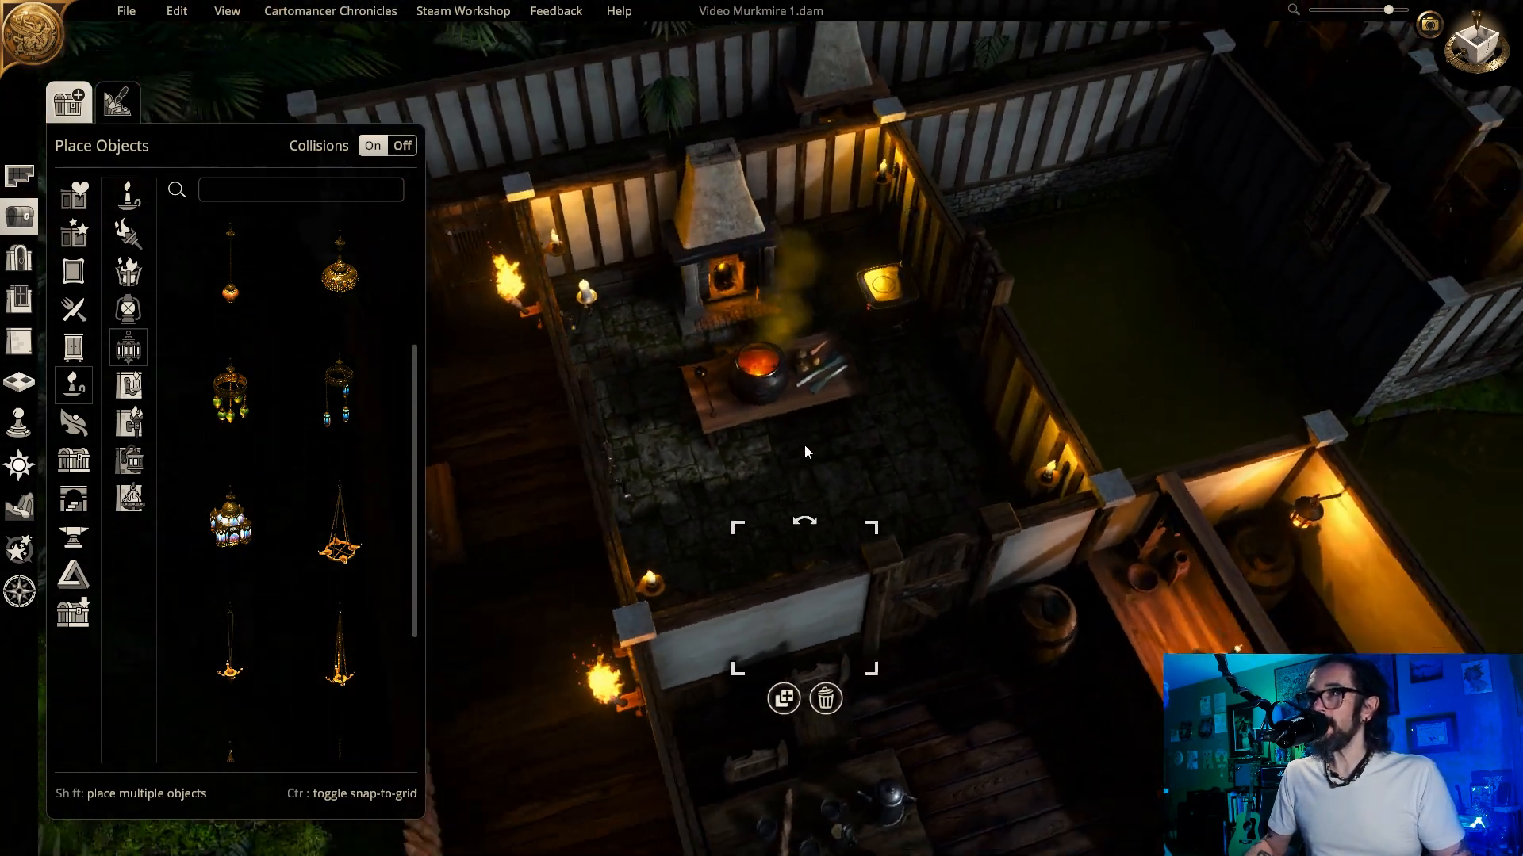
key(q)
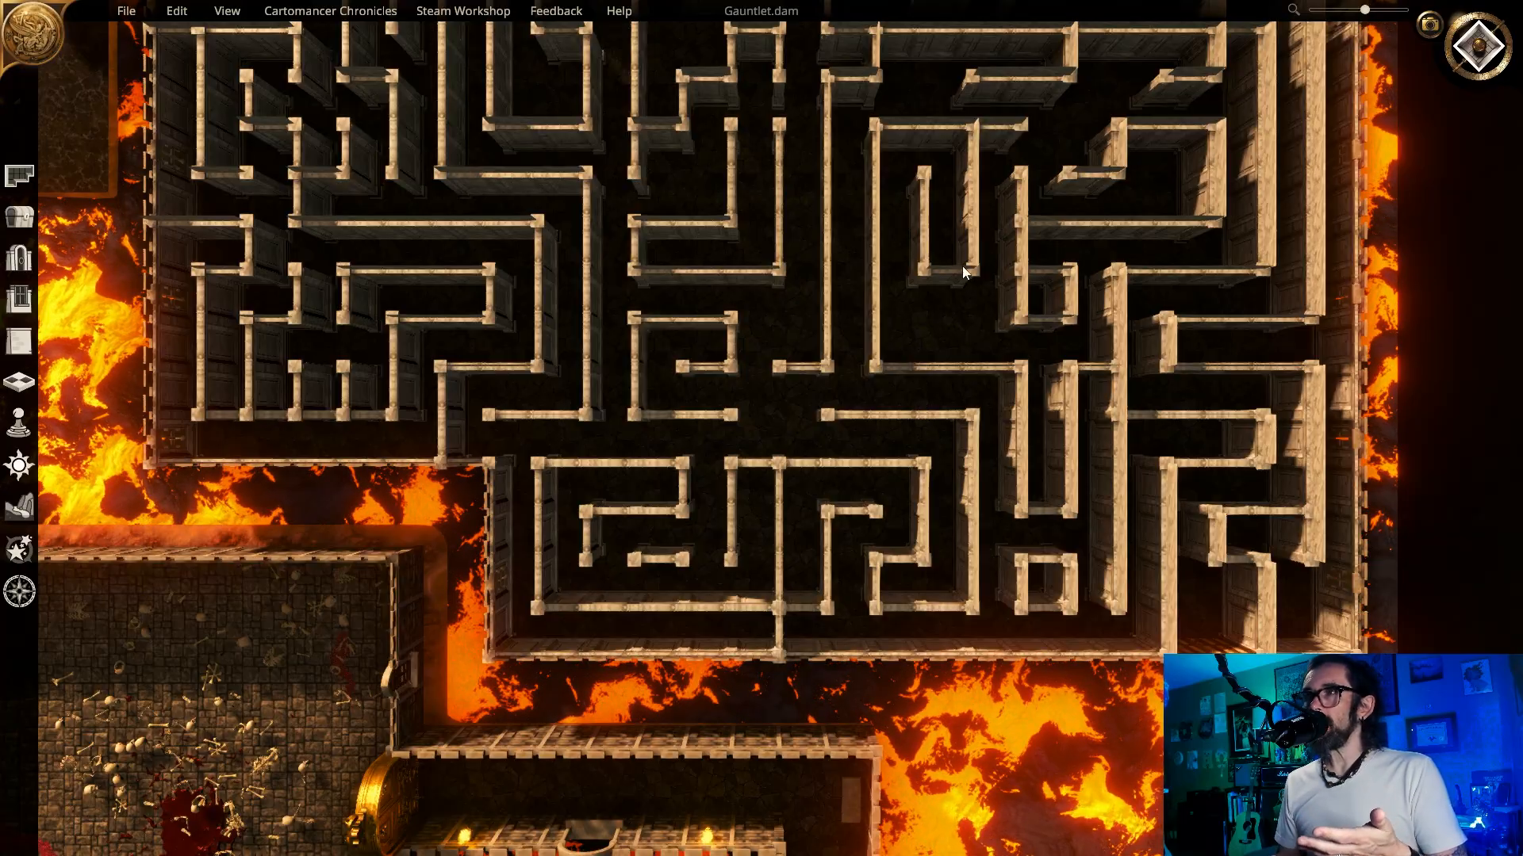
- Survey the lava-ringed stone maze in the Gauntlet map
middle_drag(963, 265, 813, 397)
middle_drag(839, 173, 878, 178)
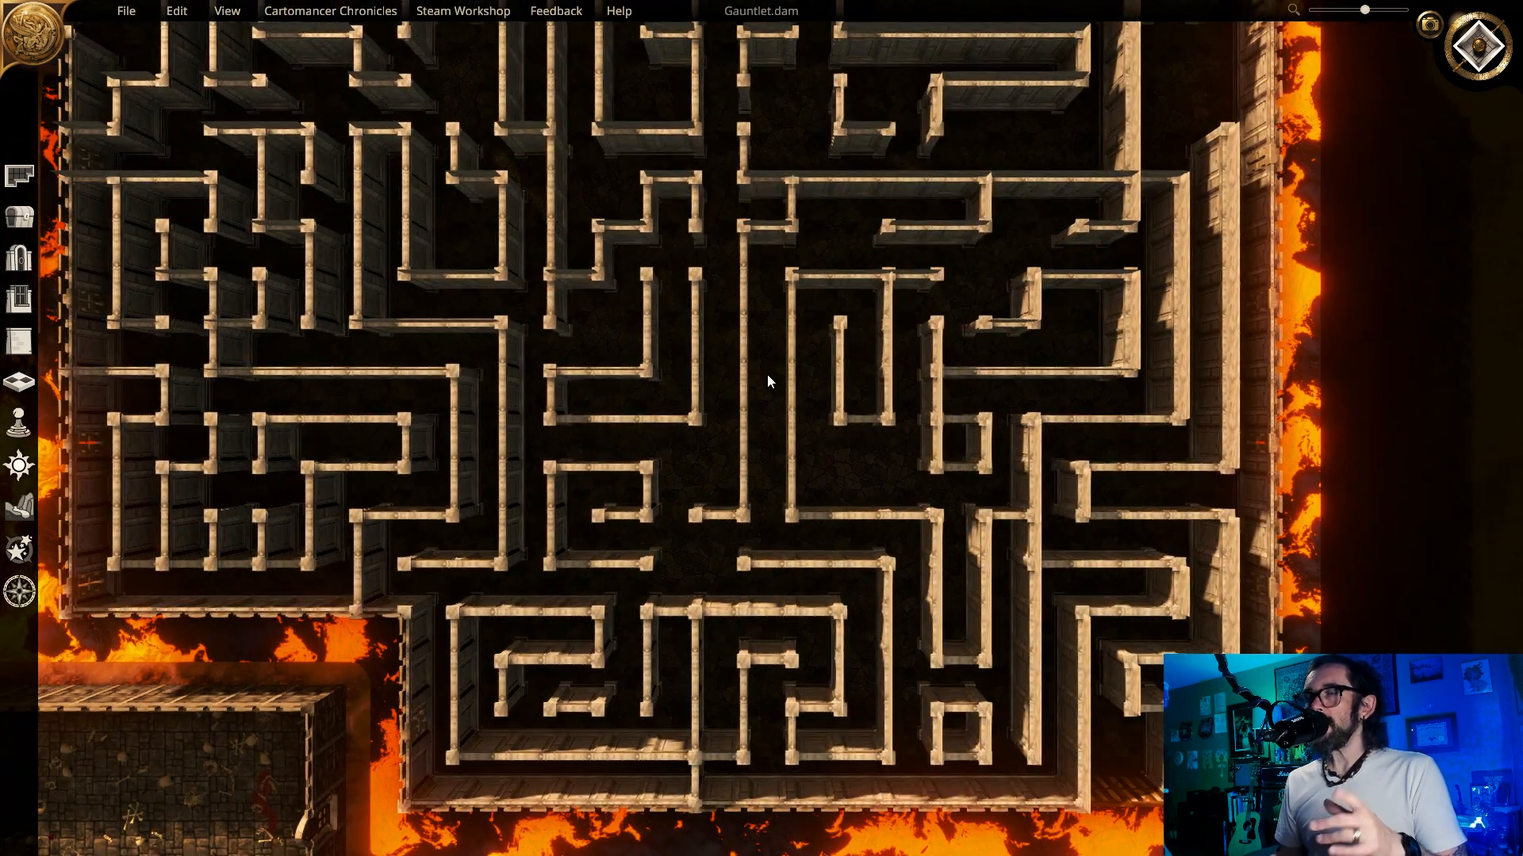